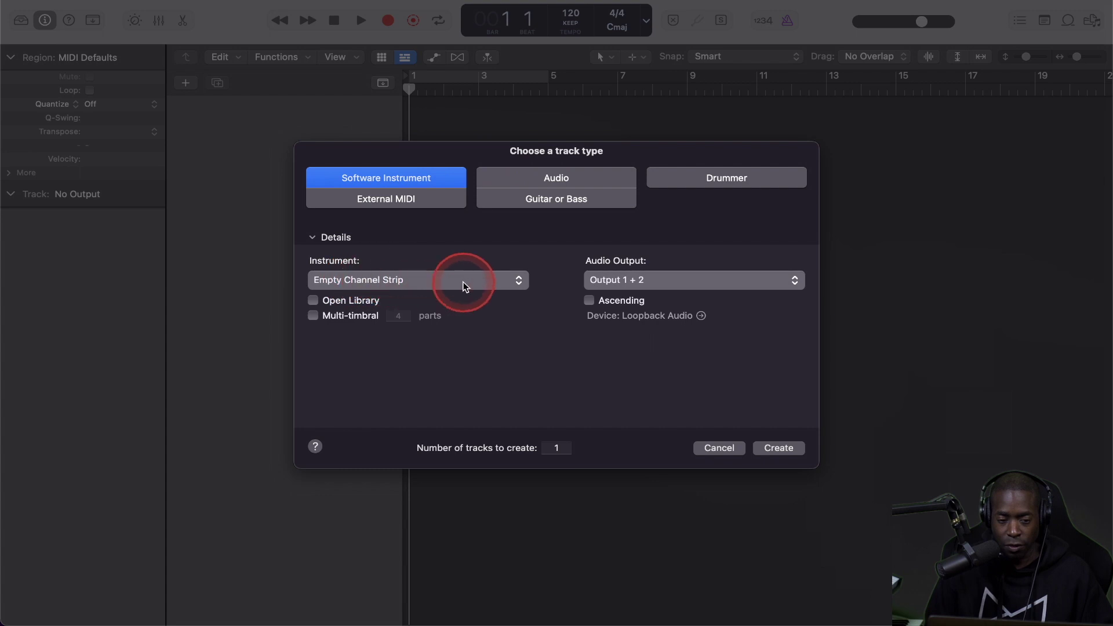
Look through the available instruments, then create one software instrument track with an Empty Channel Strip and Output 1 + 2
click(440, 281)
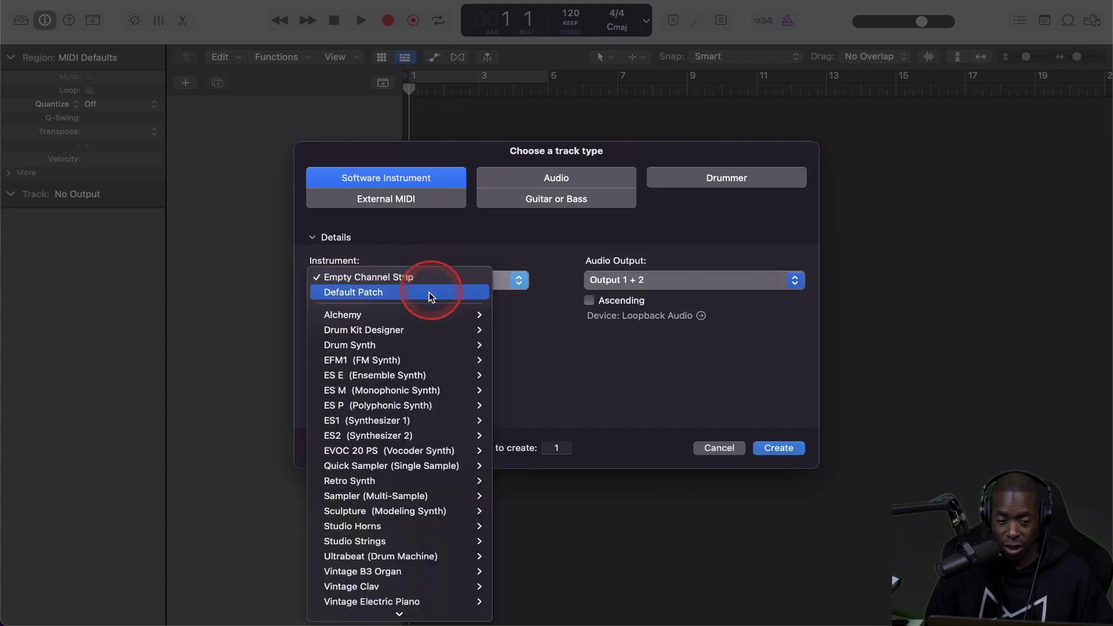
mouse_move(390, 374)
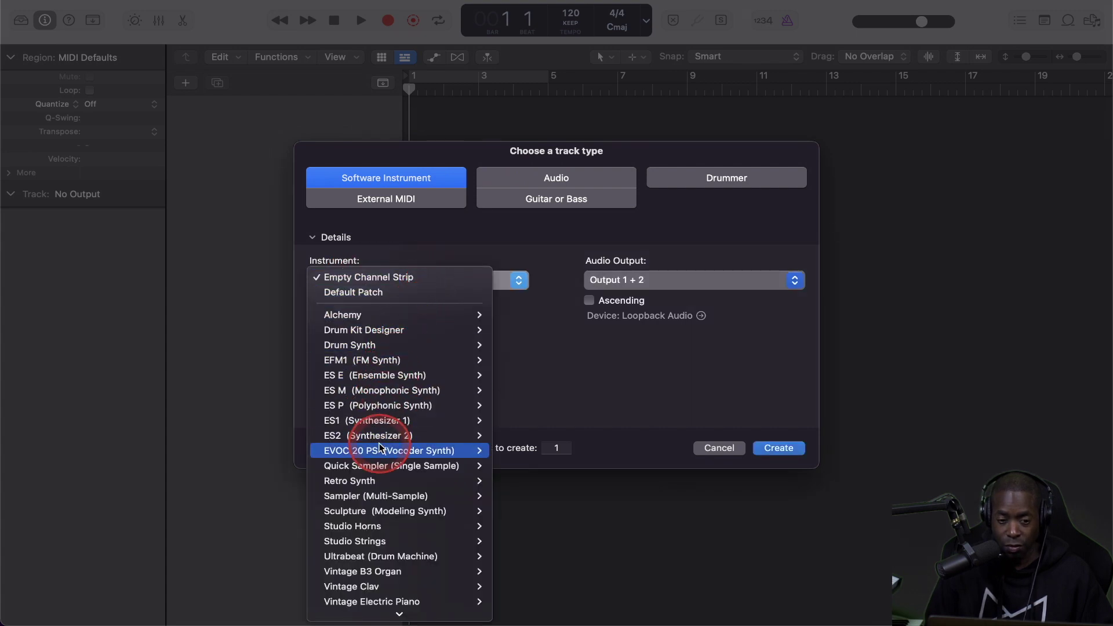
mouse_move(378, 333)
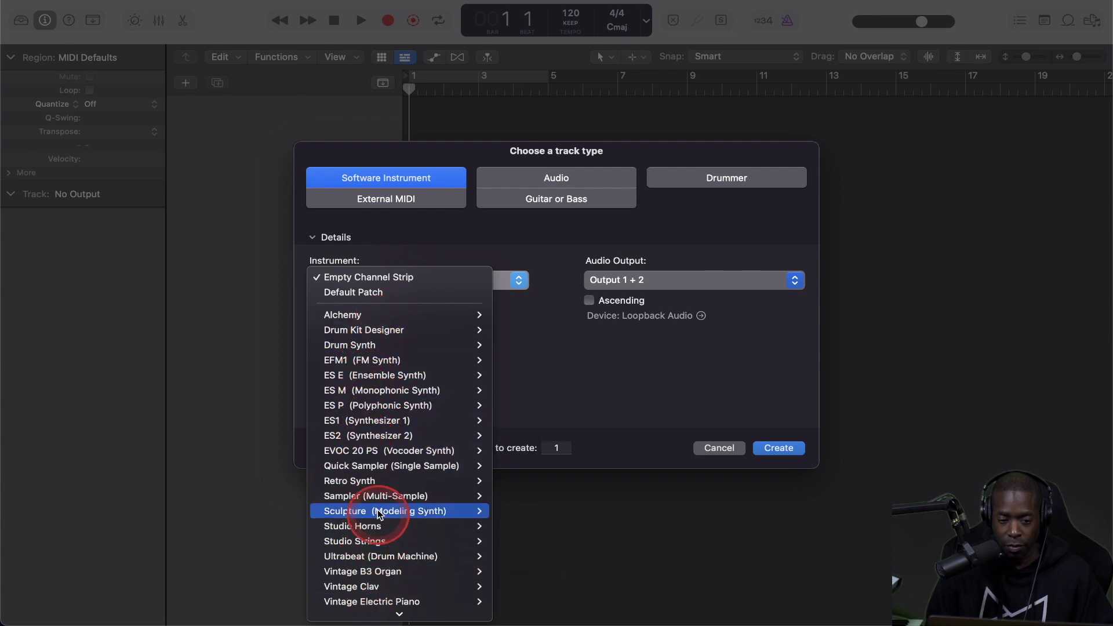
click(676, 311)
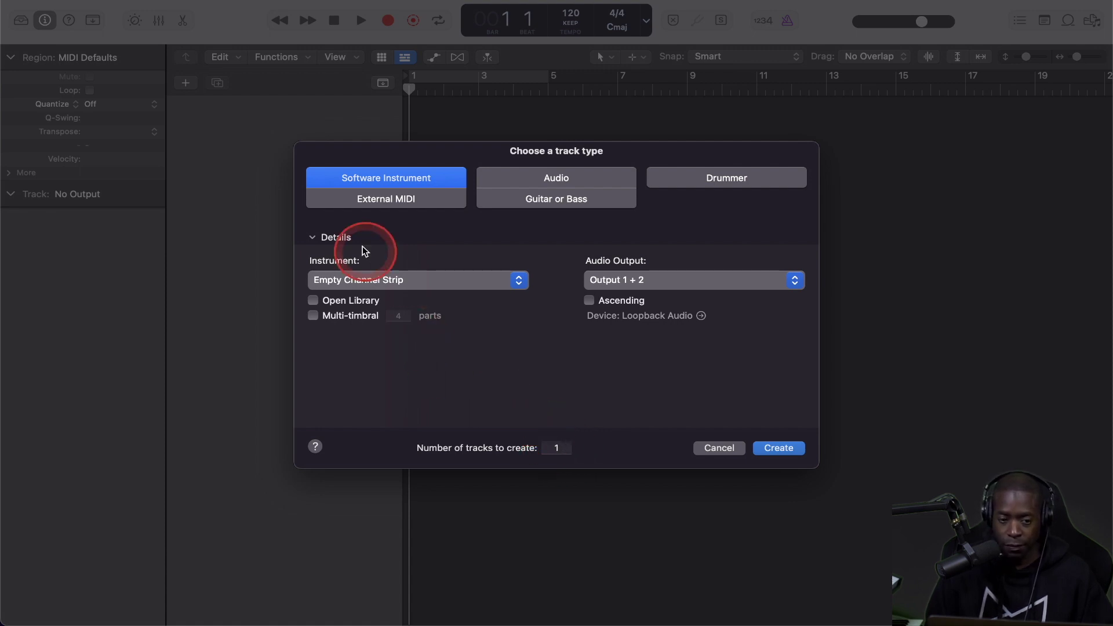
click(769, 453)
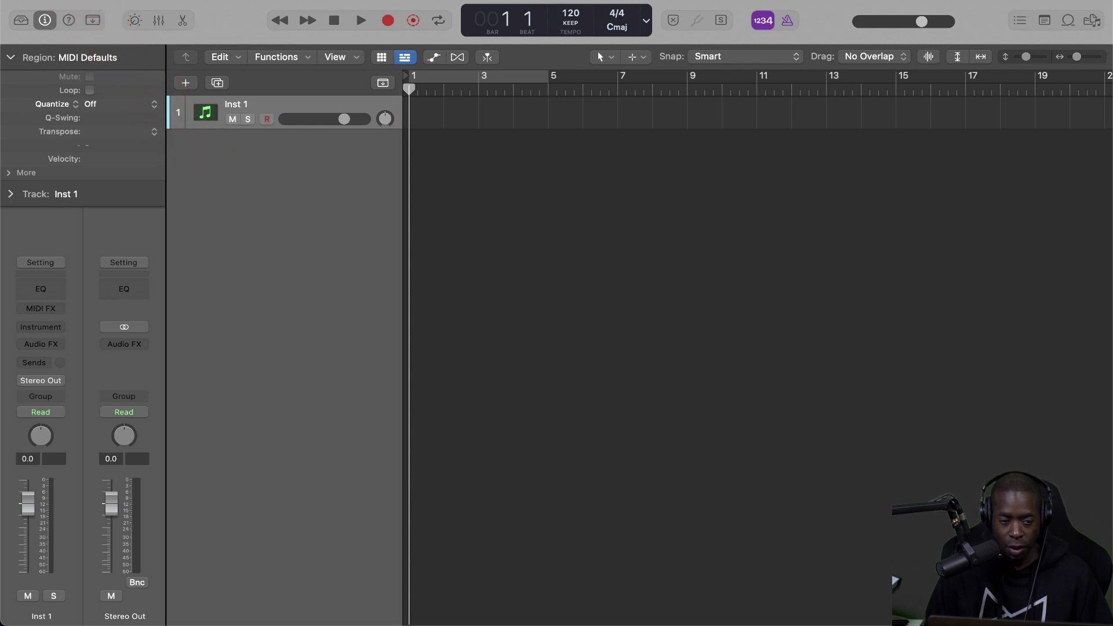
Open the application's audio device settings, review the device, buffer and processing options, and close them
click(58, 1)
mouse_move(70, 18)
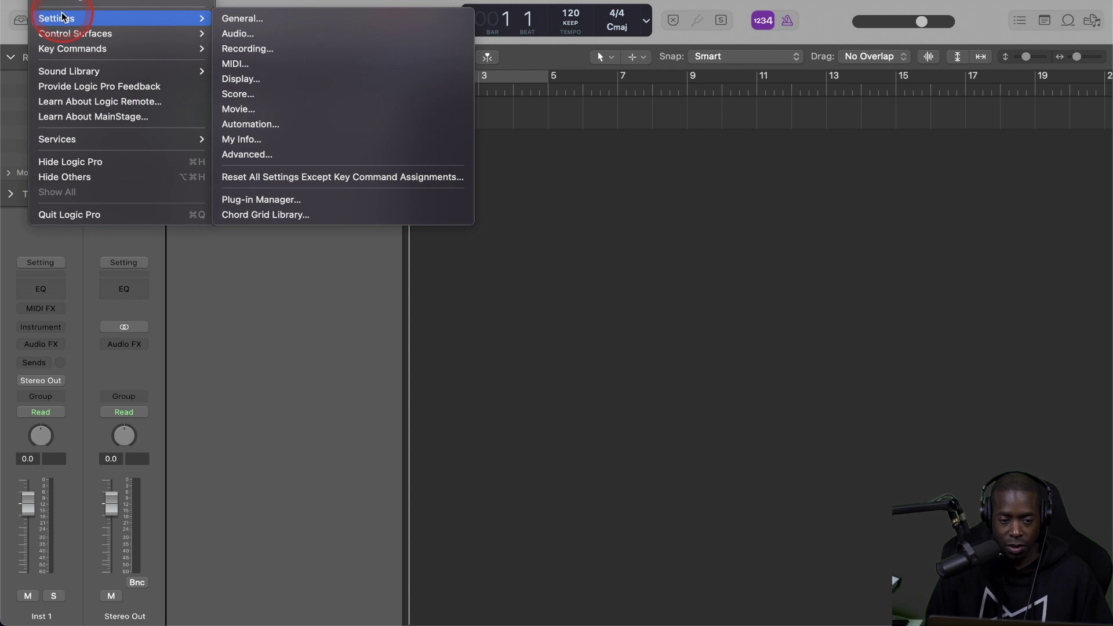
click(232, 33)
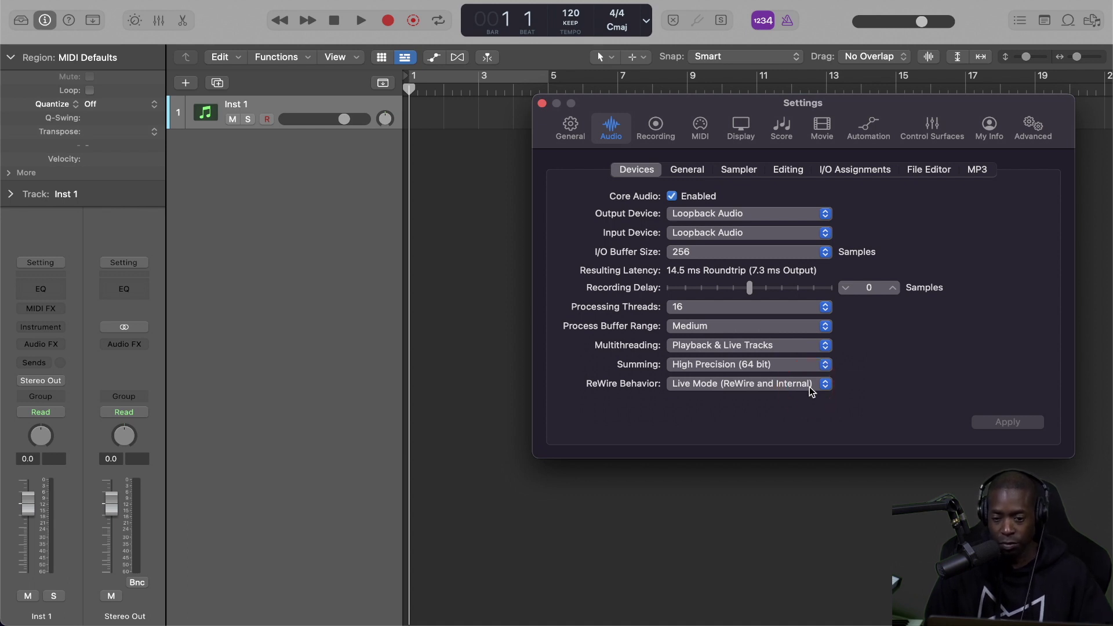
key(super+w)
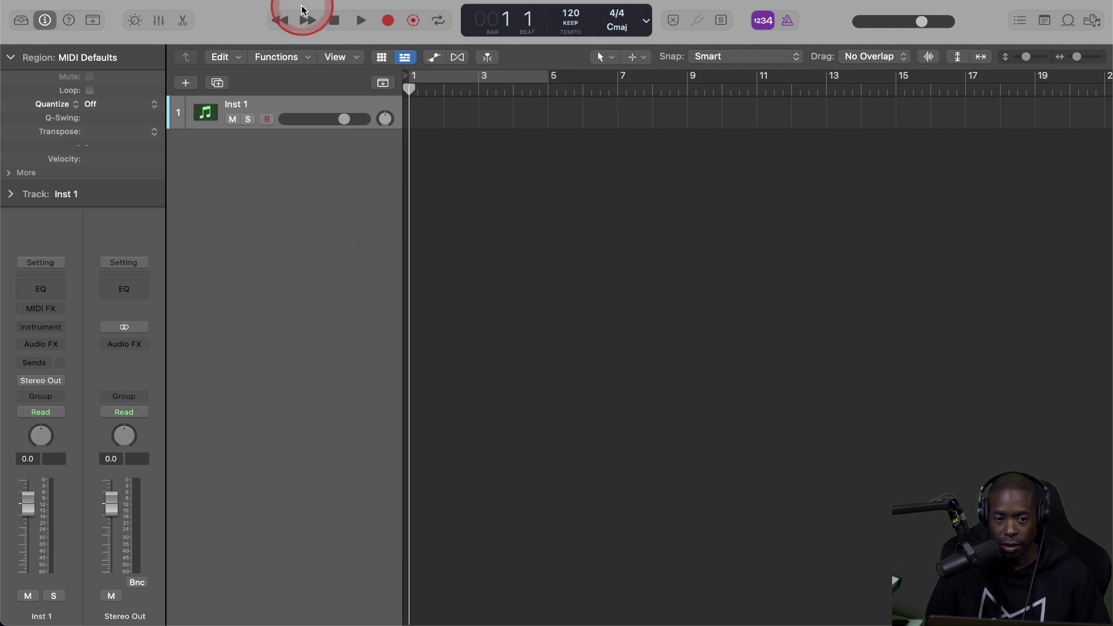
Enable Listen to MIDI Machine Control (MMC) input in the project's MIDI synchronization settings and close them
click(255, 0)
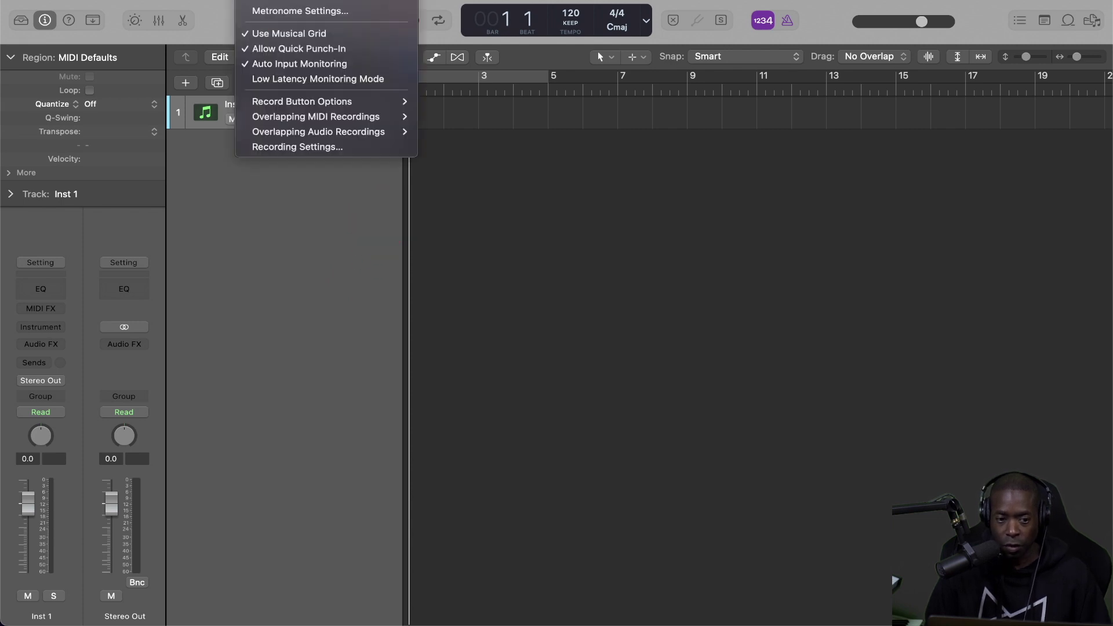
click(288, 149)
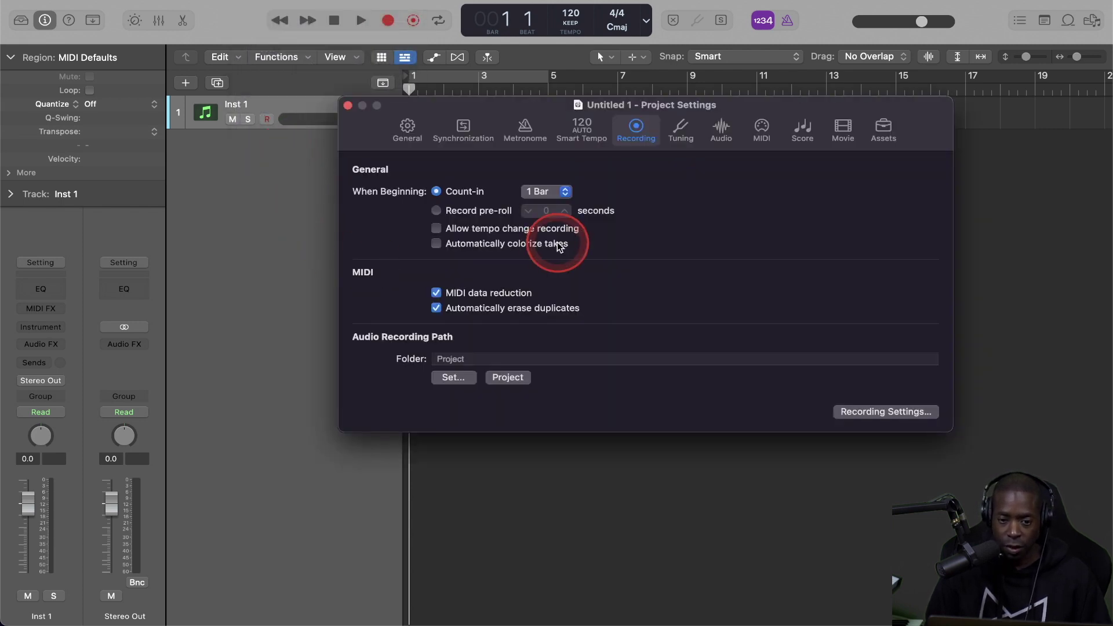
click(459, 136)
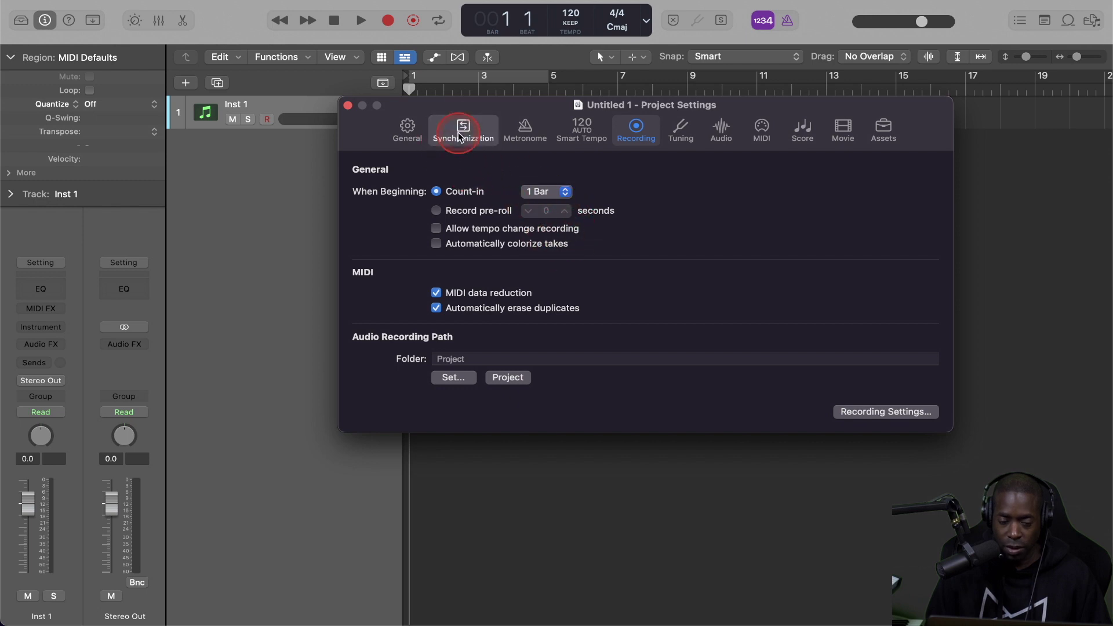
click(670, 171)
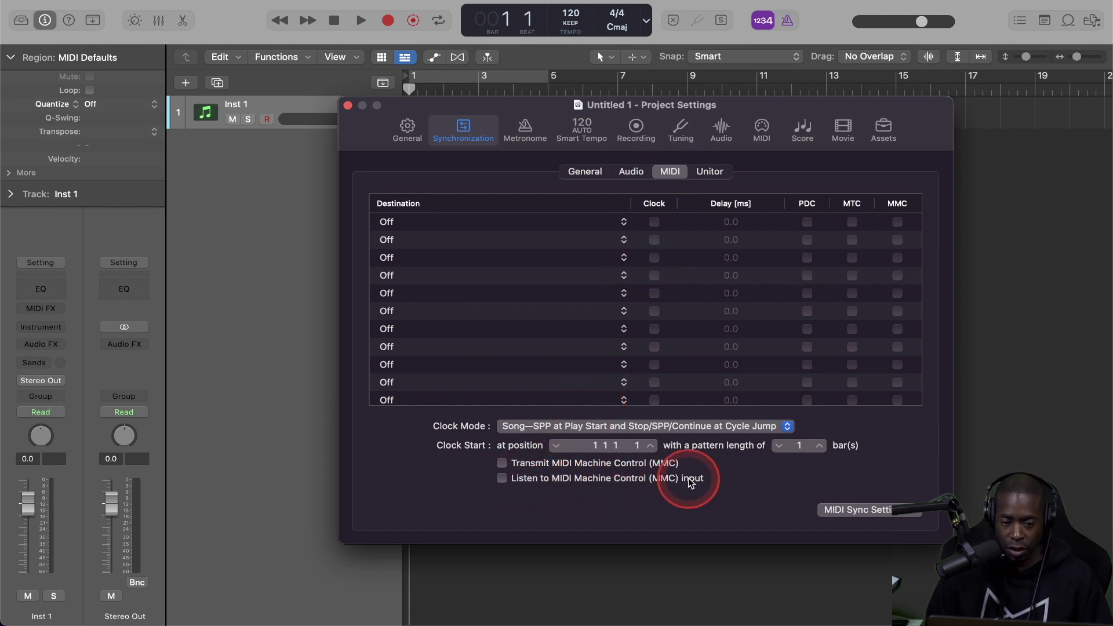
click(502, 479)
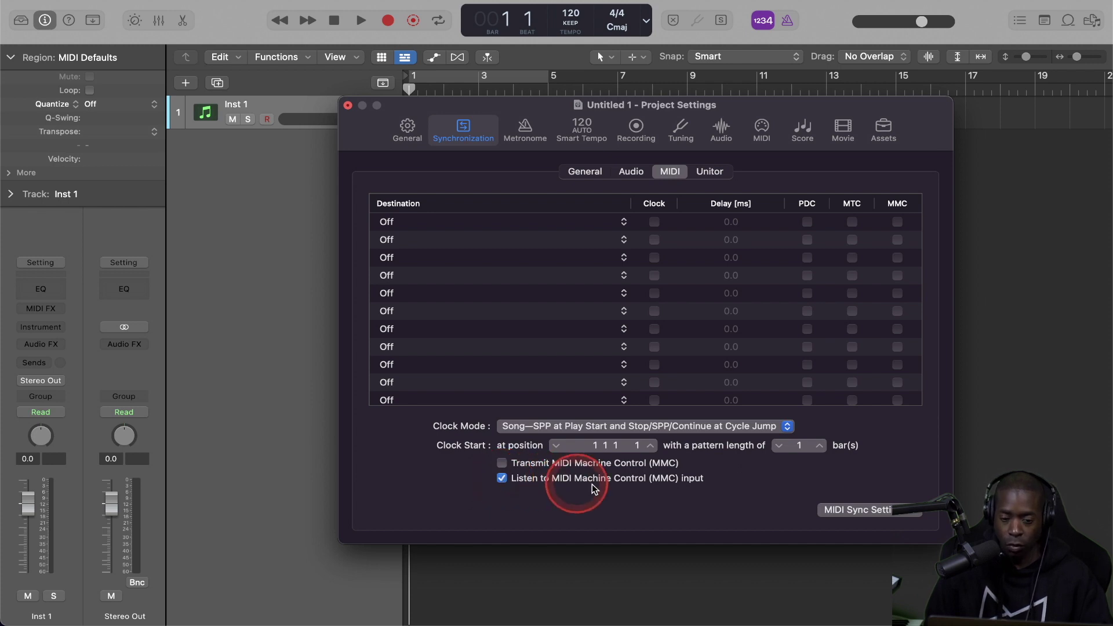
scroll(624, 281, down, 1)
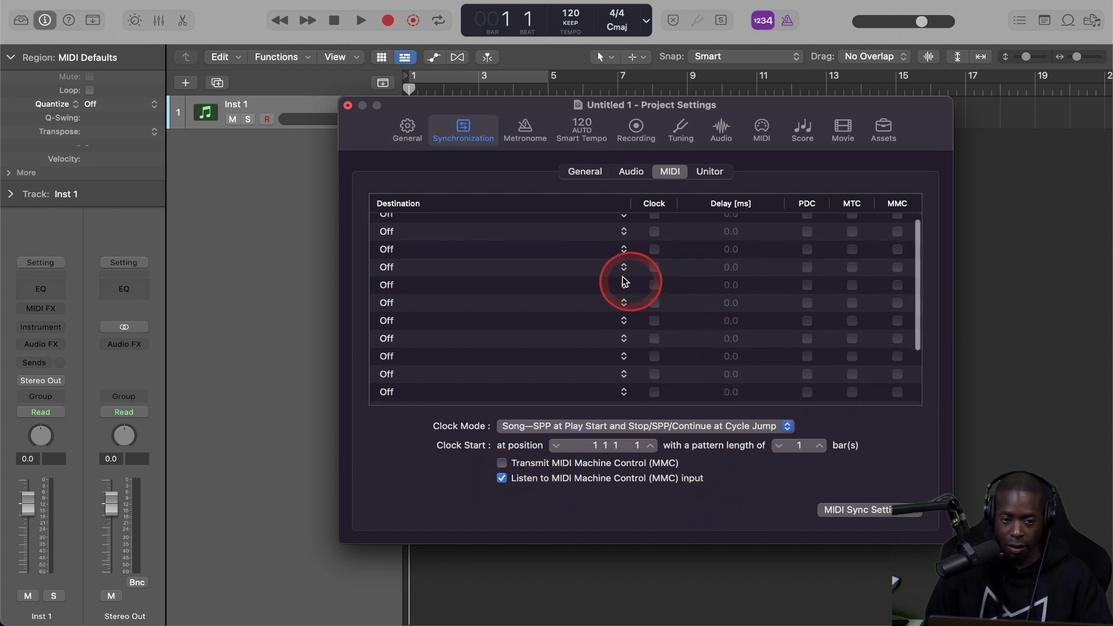
click(348, 106)
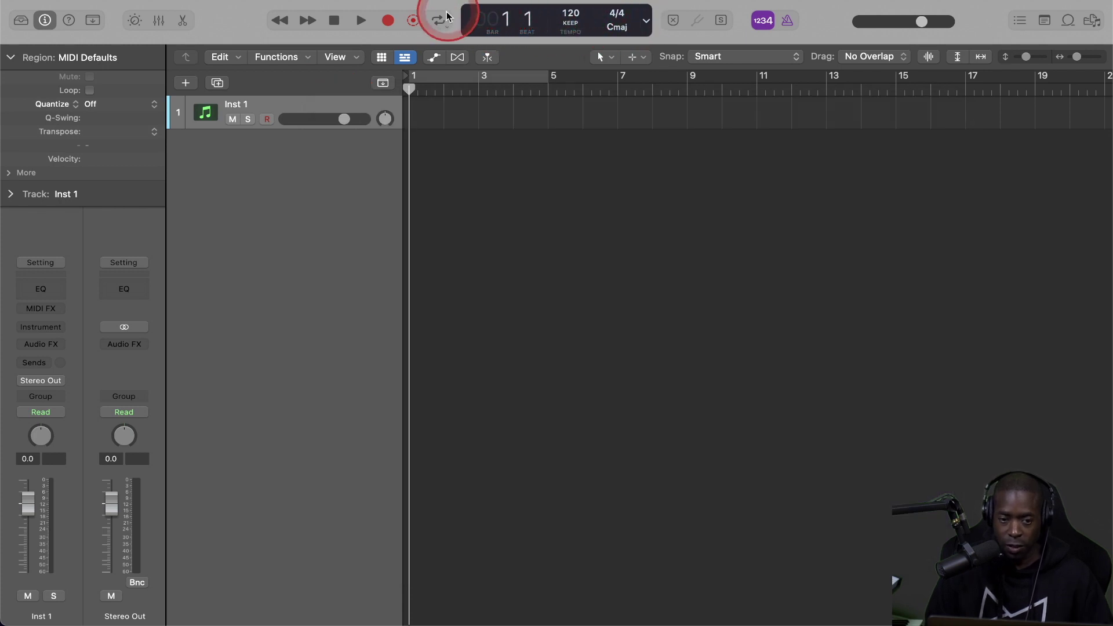
Change the transport display mode to Custom
click(645, 24)
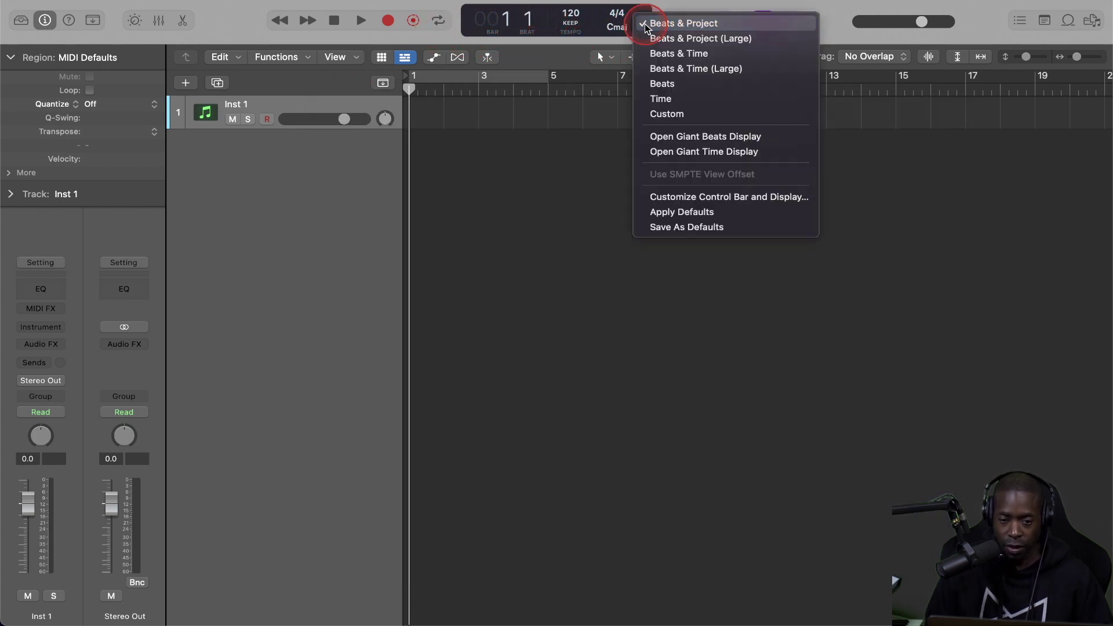
click(666, 114)
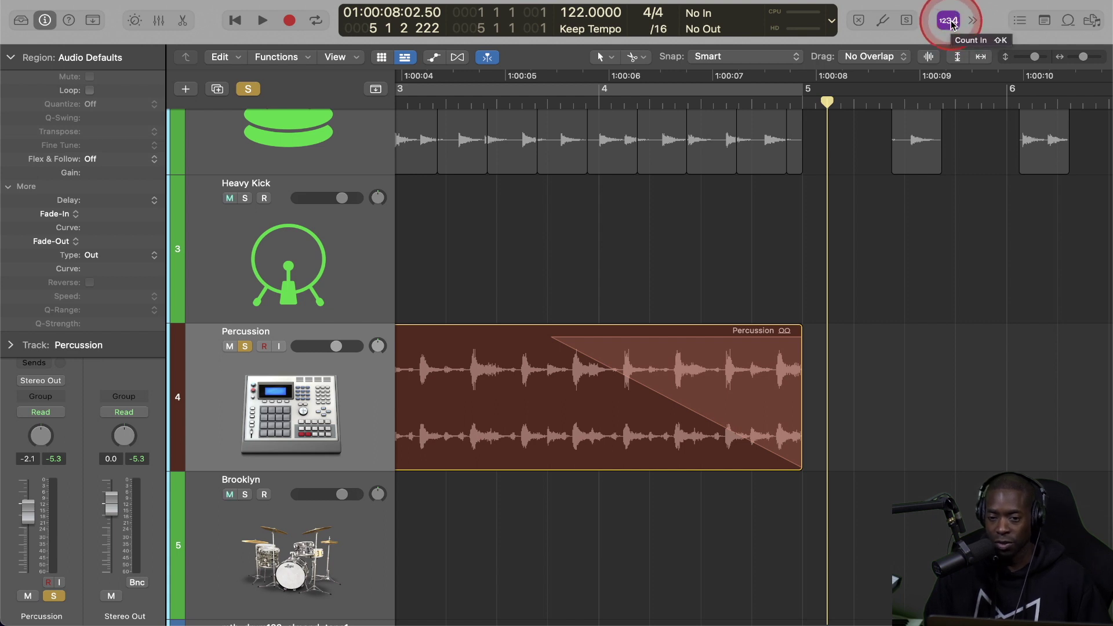
Turn off the count-in and go through the recording settings to the project's metronome settings
click(950, 21)
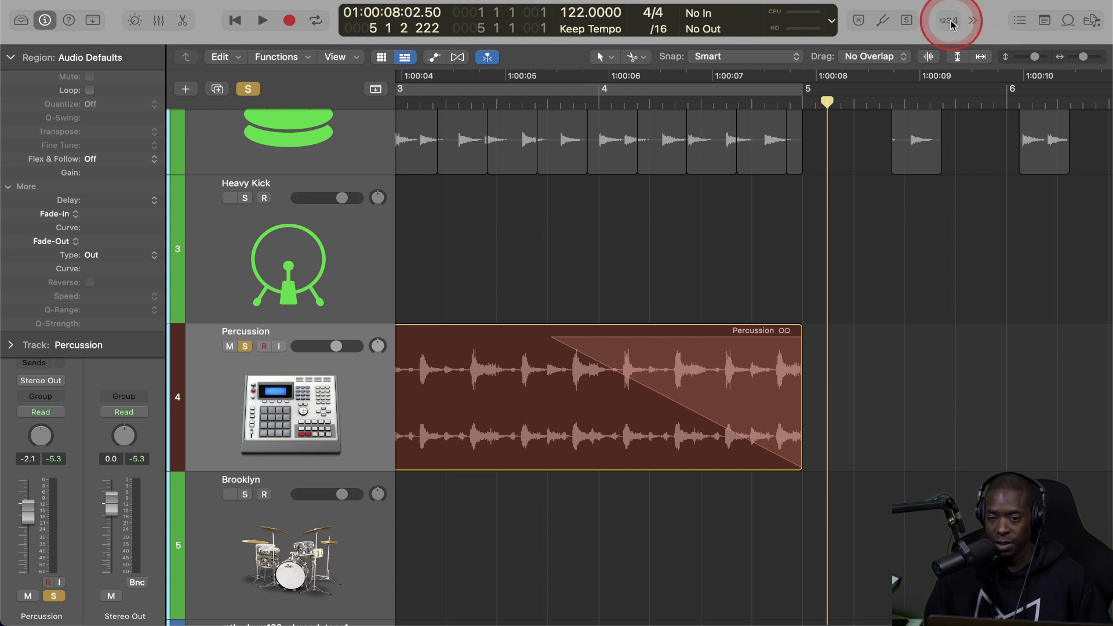
right_click(950, 21)
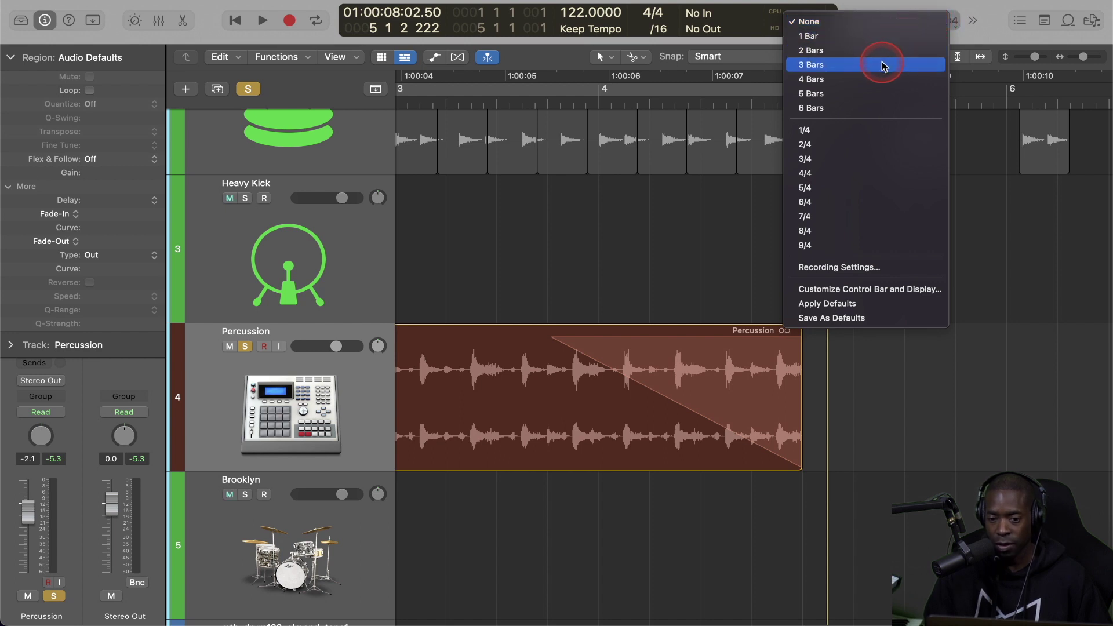
click(852, 268)
click(525, 129)
click(357, 206)
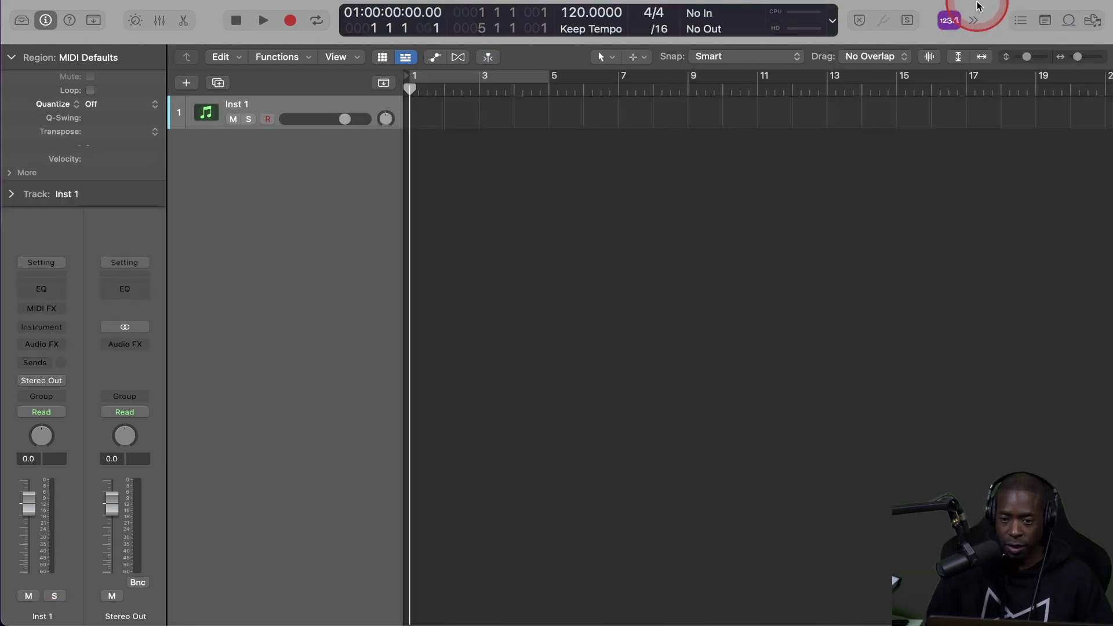
Turn on the metronome click from the hidden control bar functions
click(951, 21)
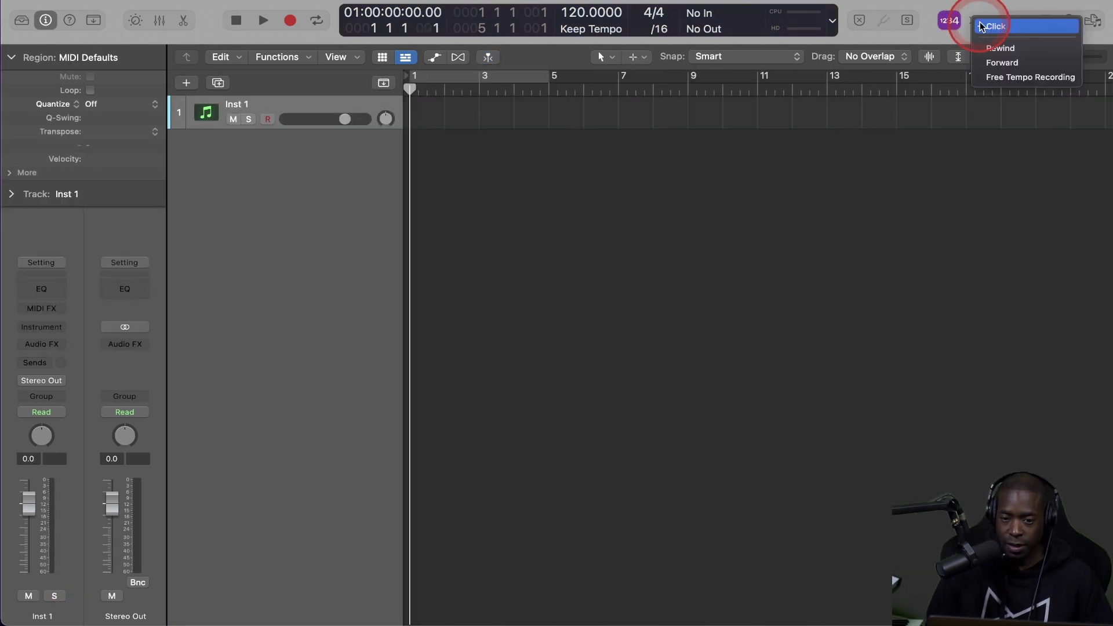
click(999, 26)
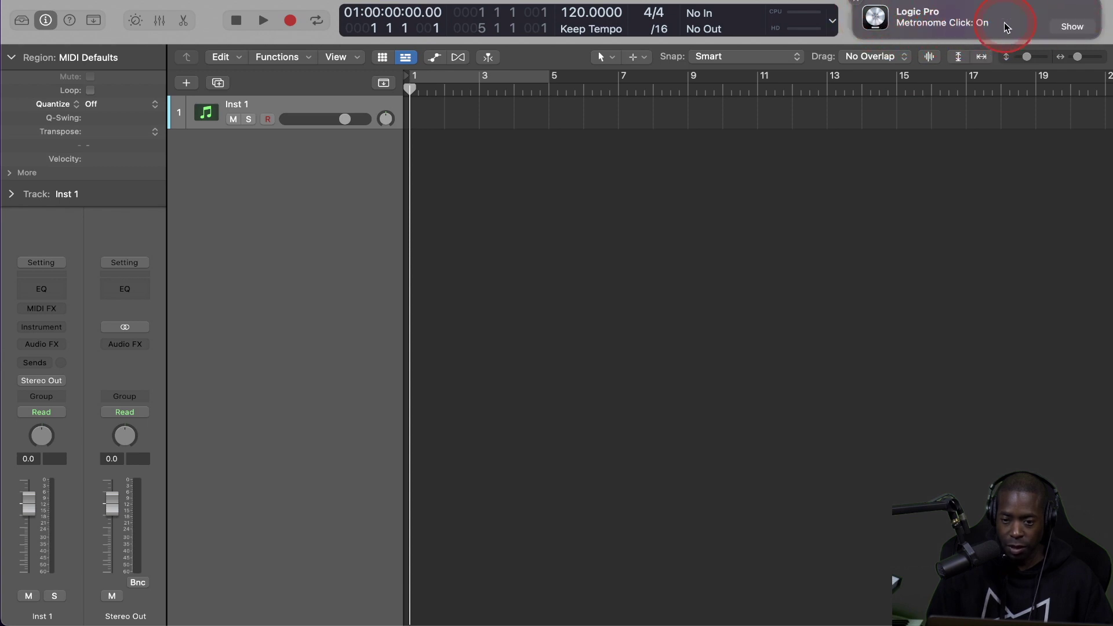
Browse all files through the bookmarked M-SQUARED PA folder to the drum loops folder of SM82 - Deep and Tech House
click(1092, 22)
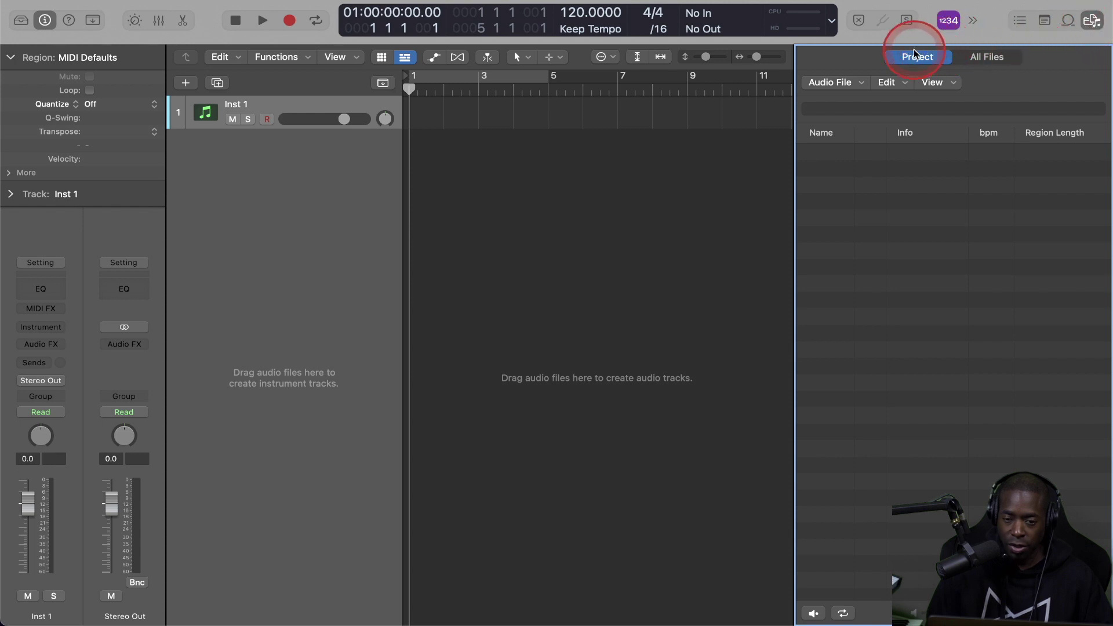
click(969, 62)
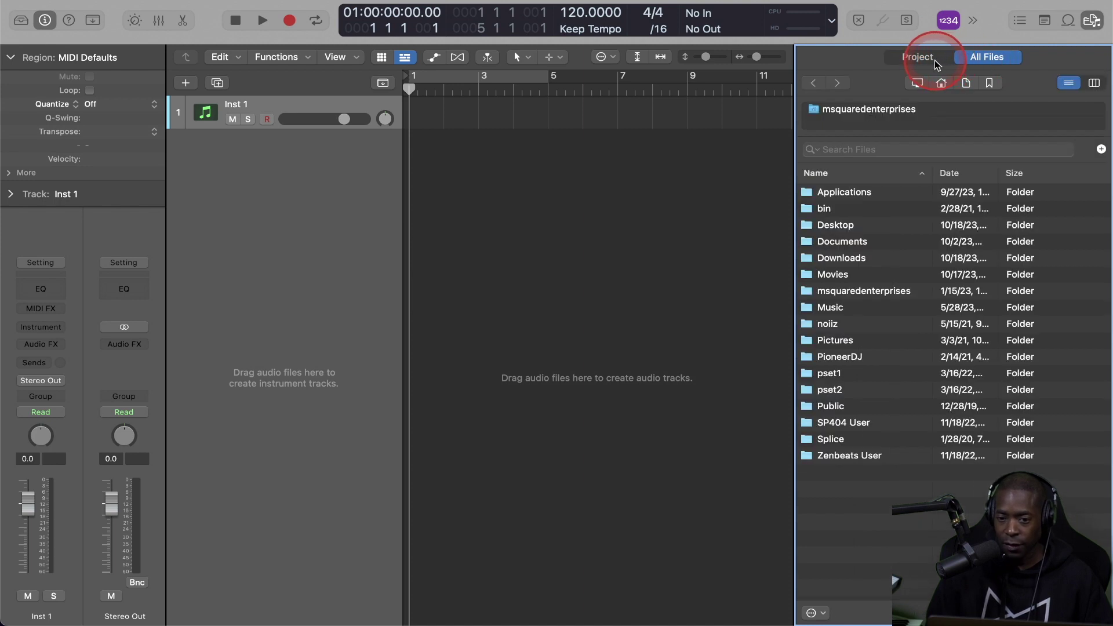
click(990, 84)
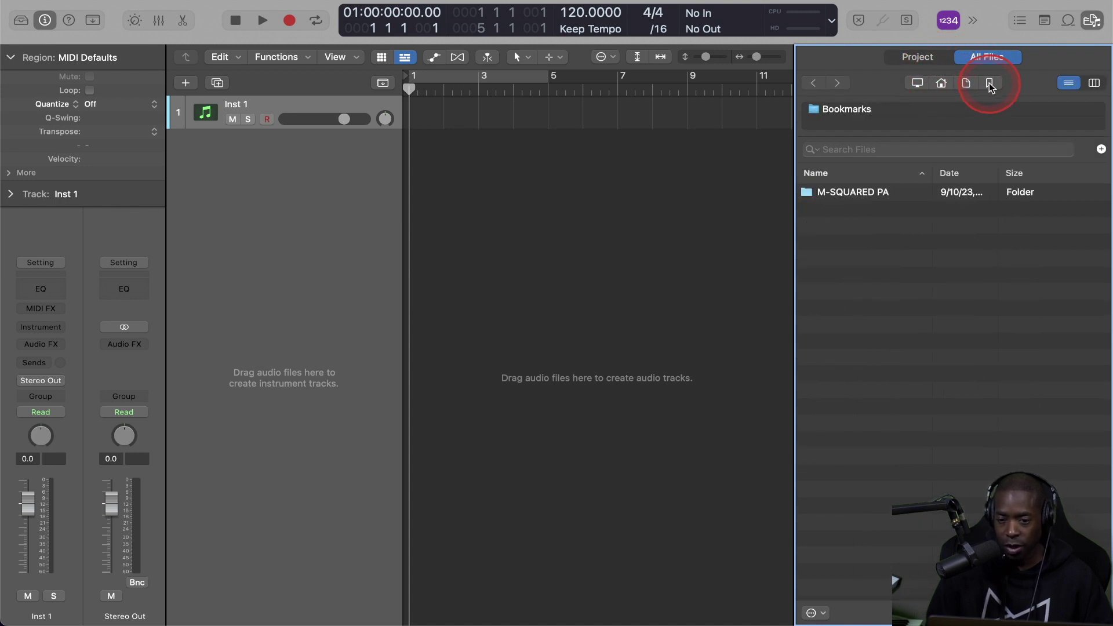
double_click(856, 195)
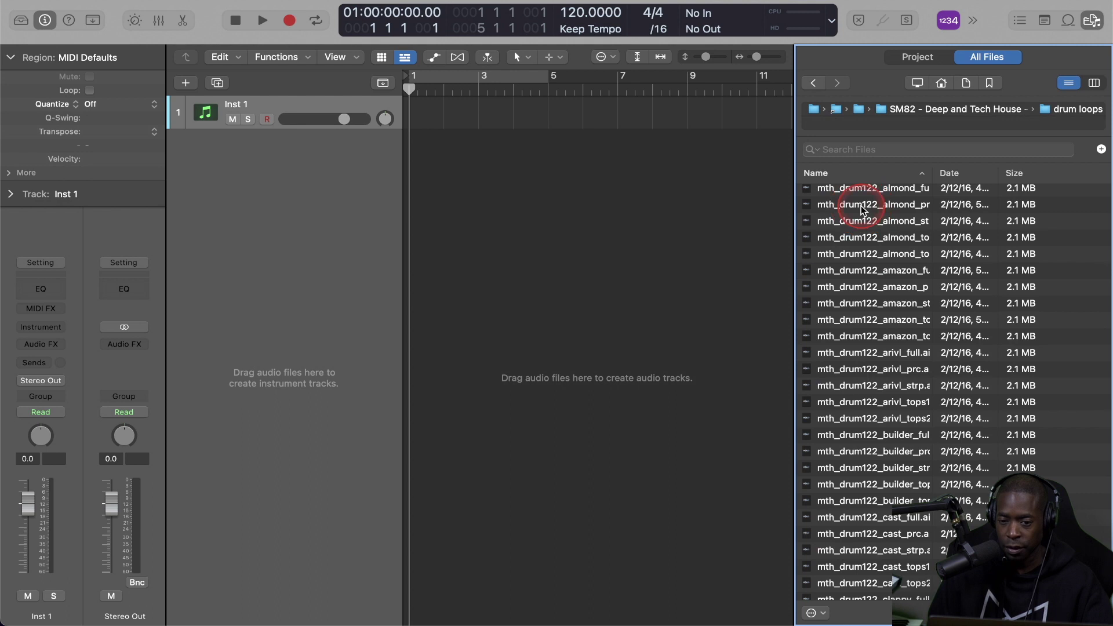
Audition the mth_drum122 almond loops and the first amazon loop one after another, then stop the preview
click(863, 208)
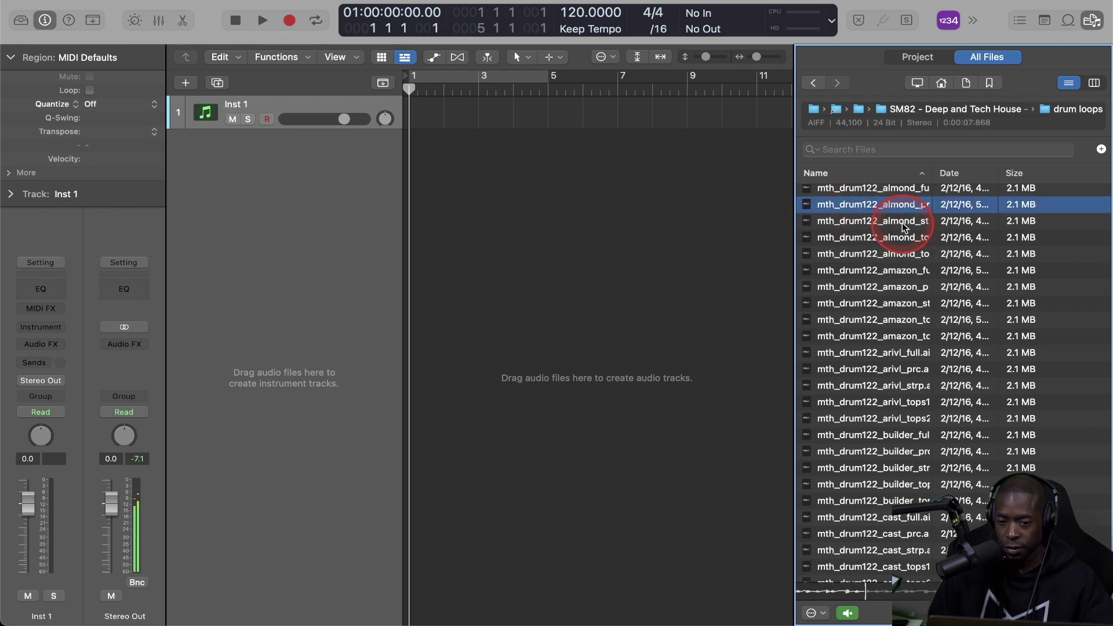
key(Down)
key(Down)
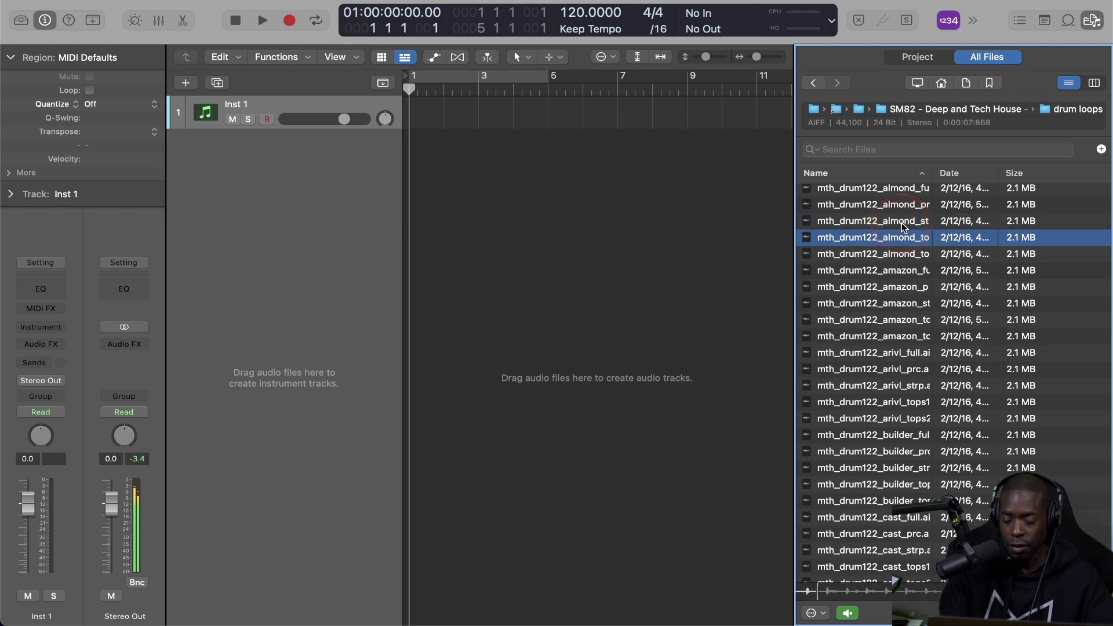
key(Down)
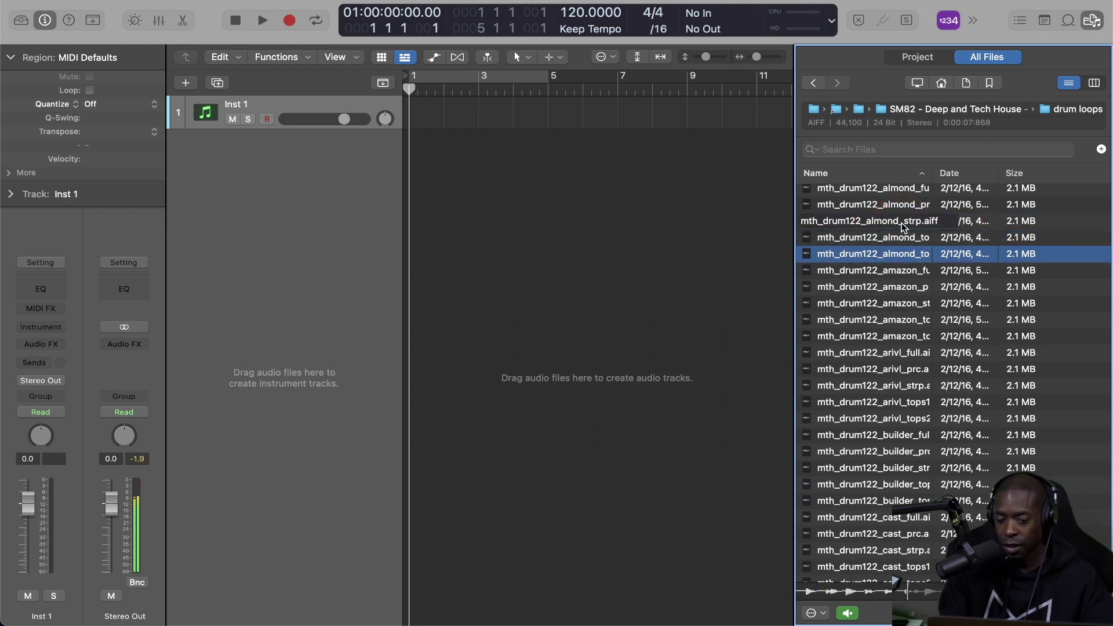
key(Down)
click(847, 614)
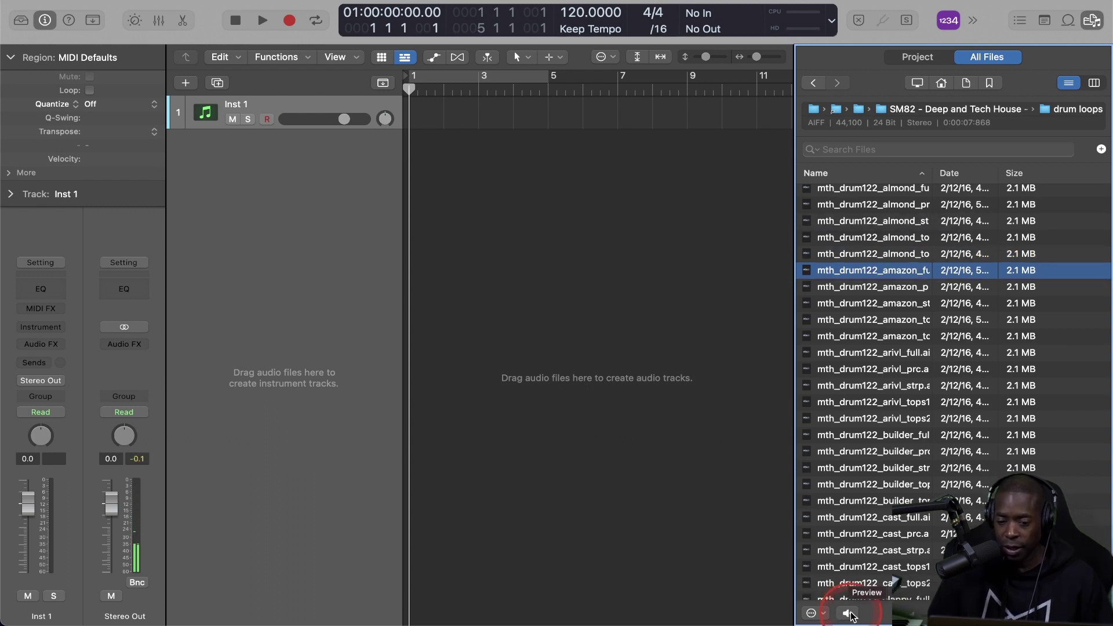
click(848, 613)
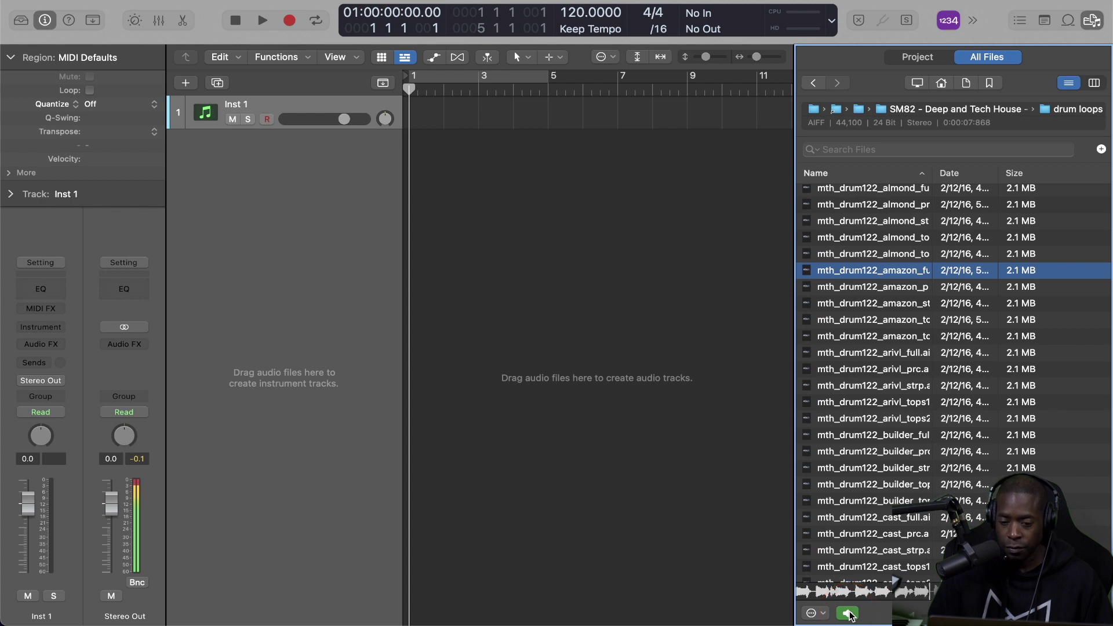
click(847, 614)
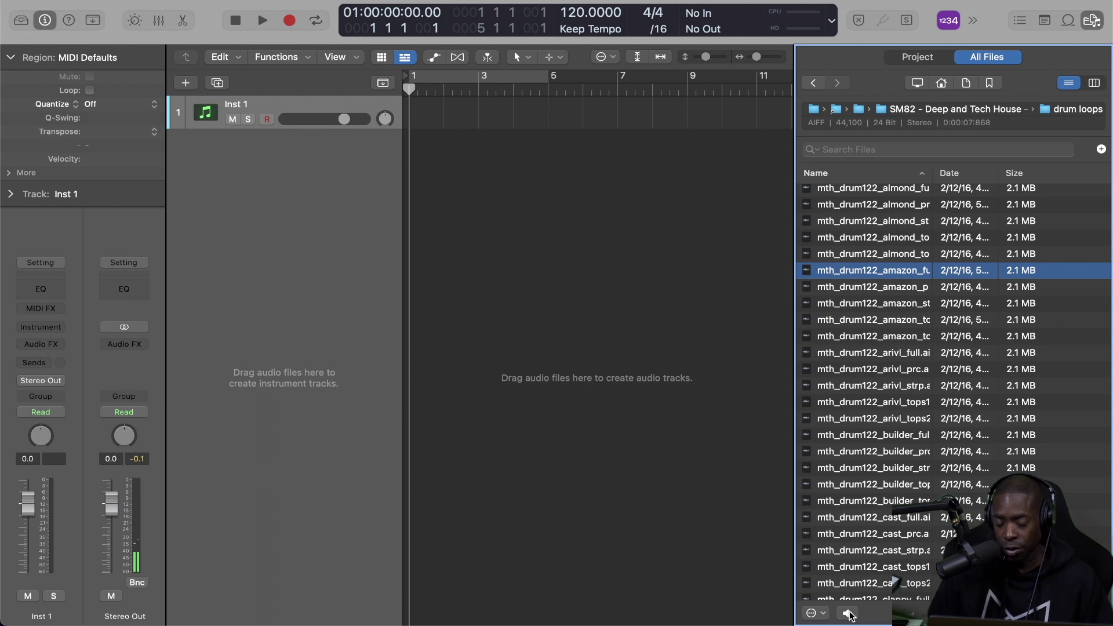
Open the Apple Loops browser and look through the unfiltered list of loops
click(1068, 21)
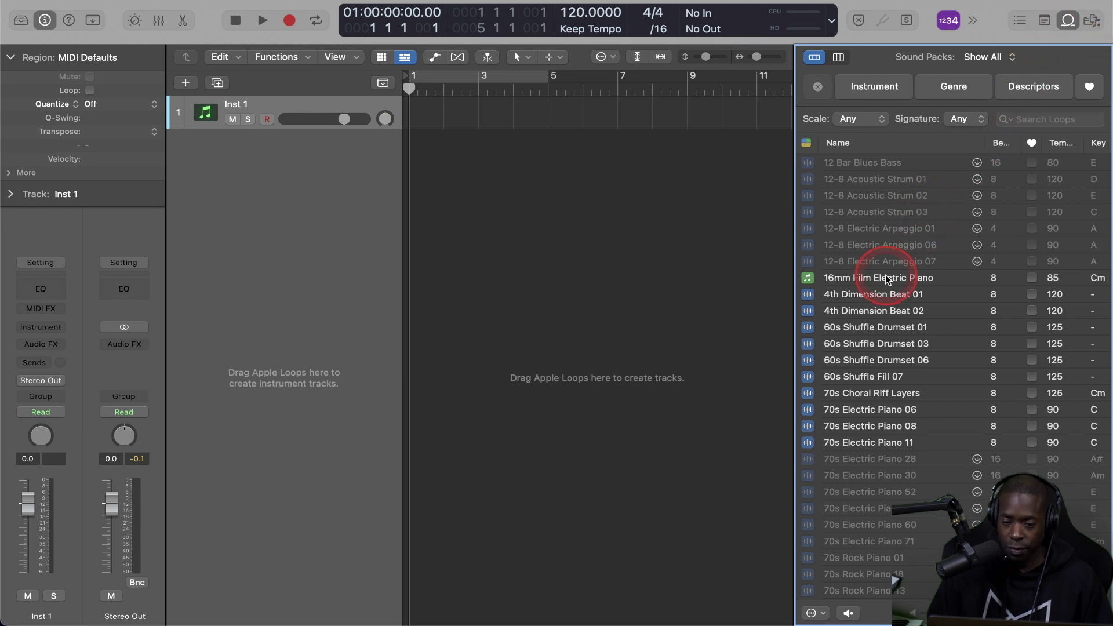
scroll(885, 275, down, 3)
scroll(885, 275, down, 10)
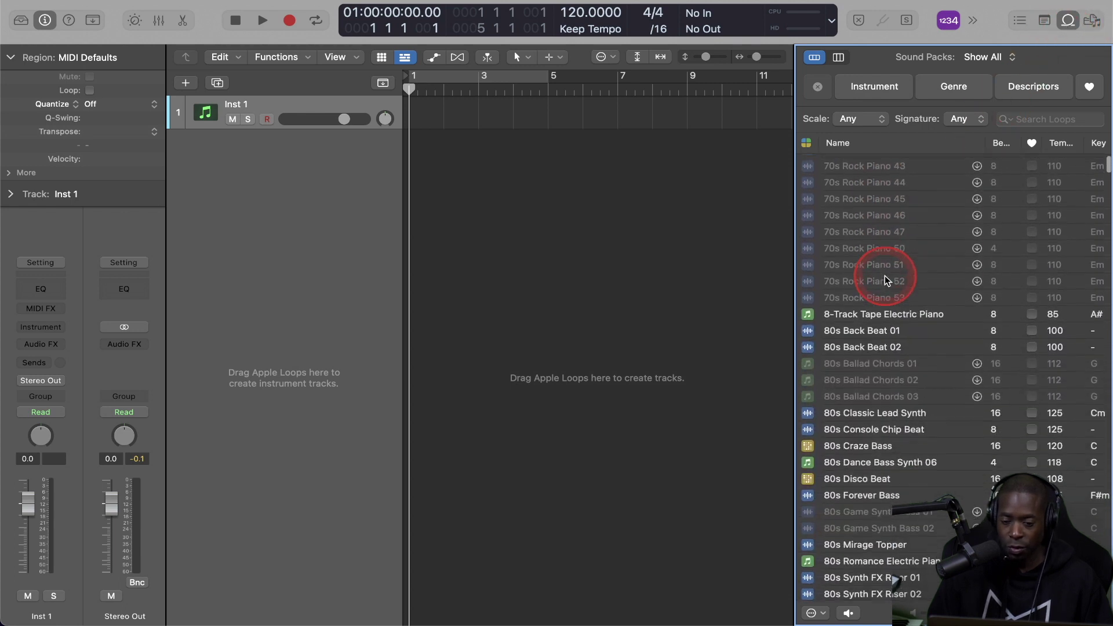
scroll(885, 281, down, 5)
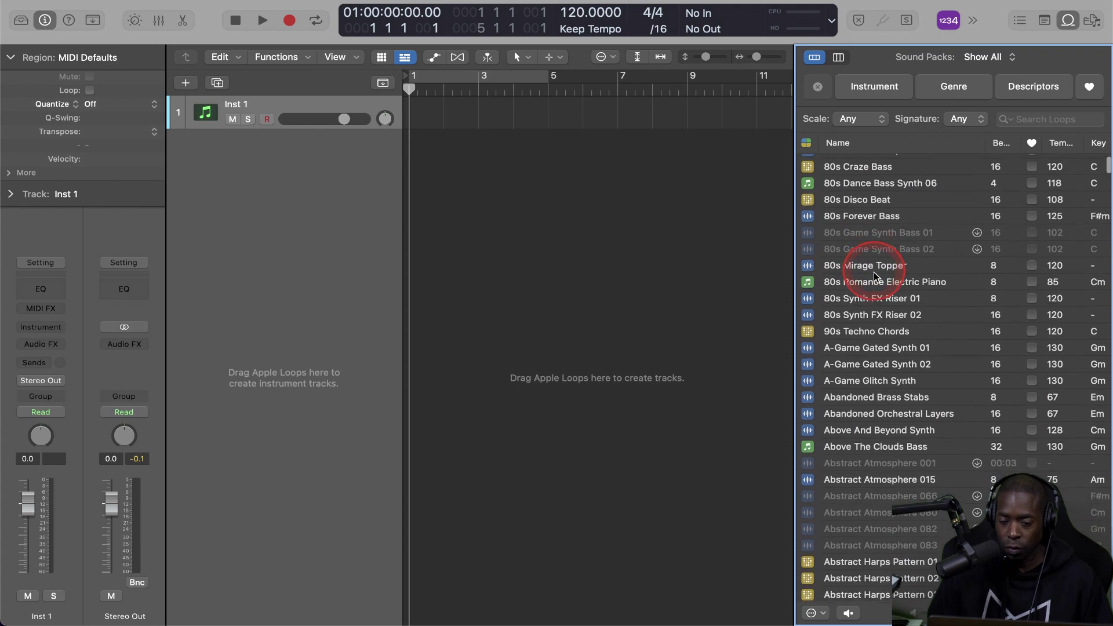
Browse further down the Apple Loops list and audition Afterburner Fuzz Synth and After Hours Beat 01
scroll(868, 307, down, 6)
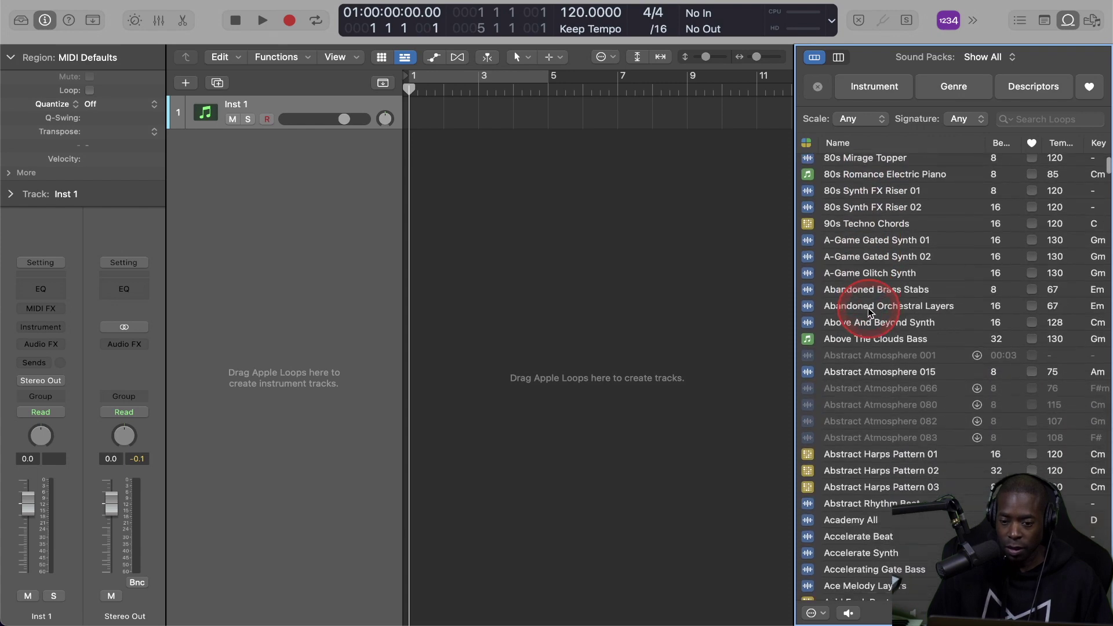
scroll(869, 313, down, 15)
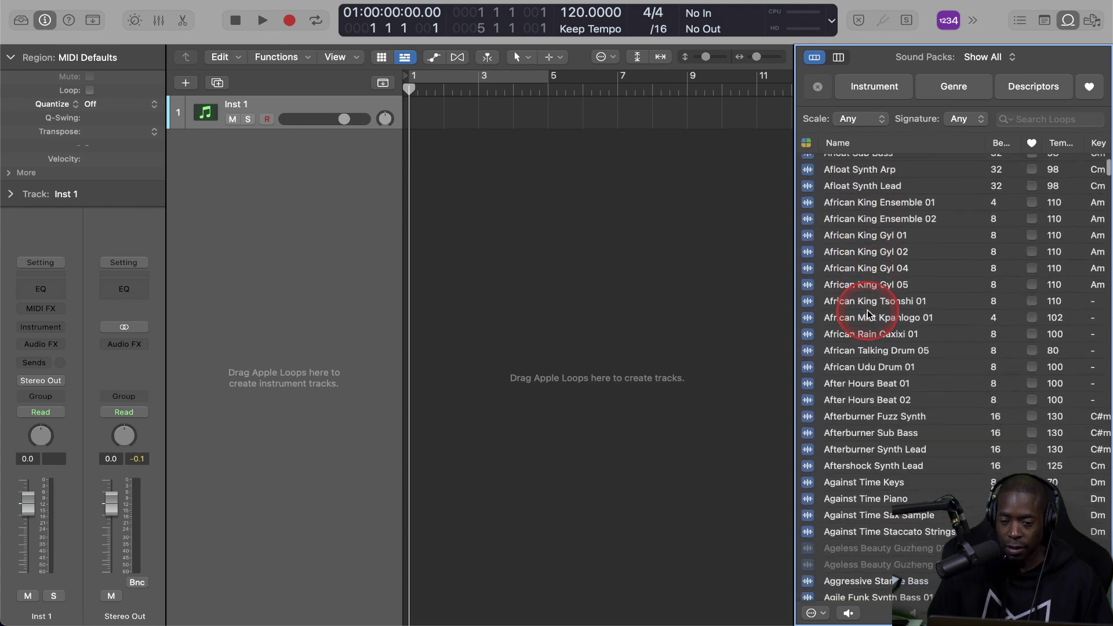
scroll(869, 314, up, 4)
click(874, 278)
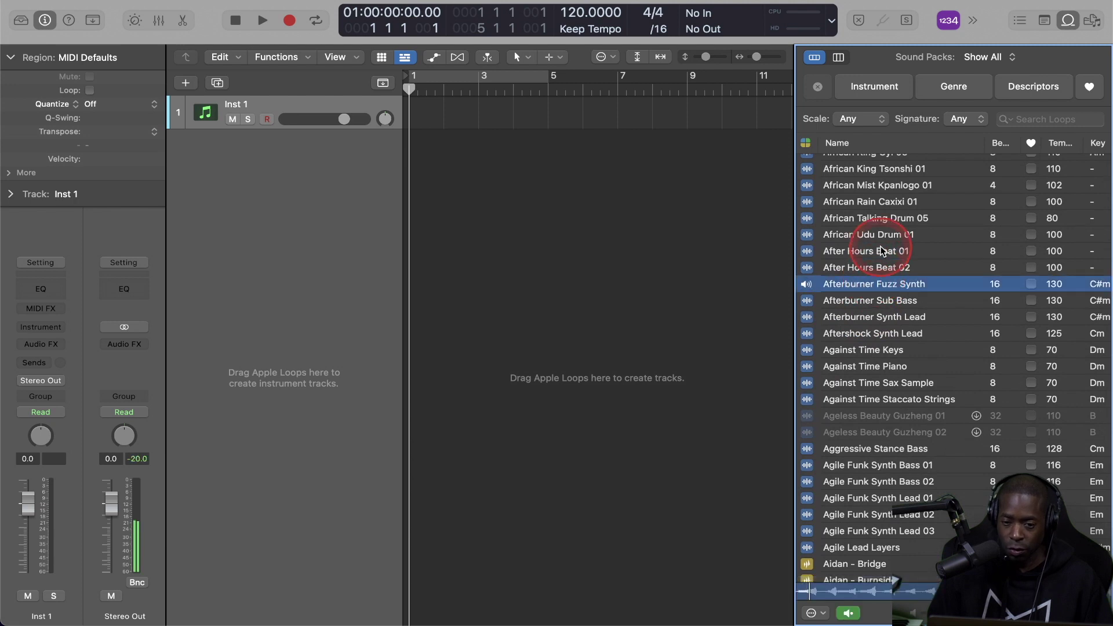
click(880, 249)
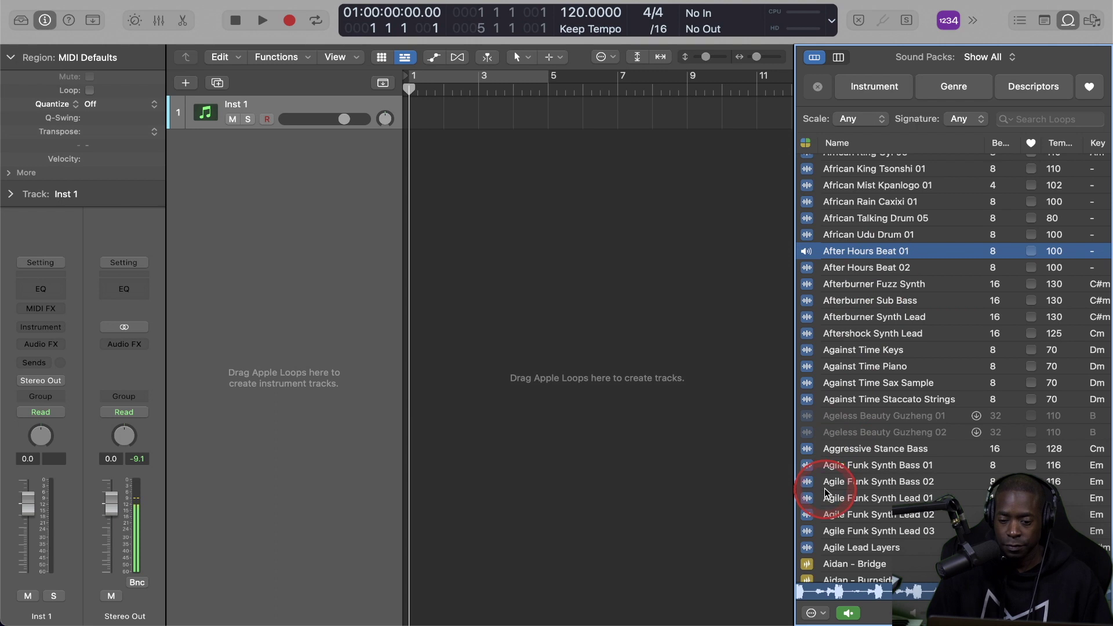
View the project notes and the Event, Marker, Tempo and Signature lists, then close the list editors
key(alt+super+p)
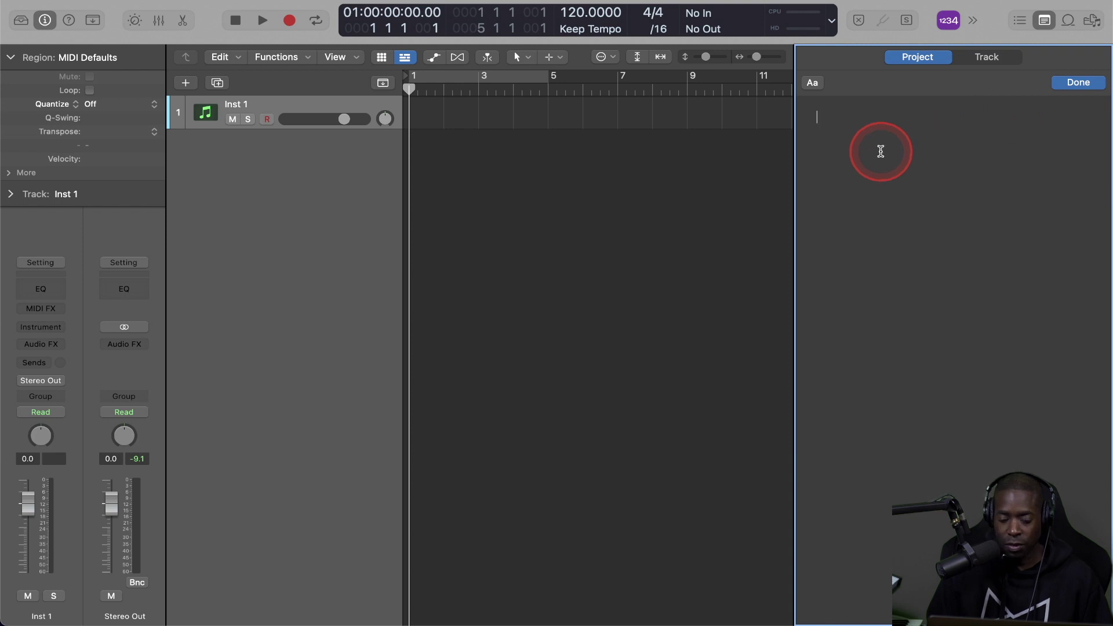
click(1019, 21)
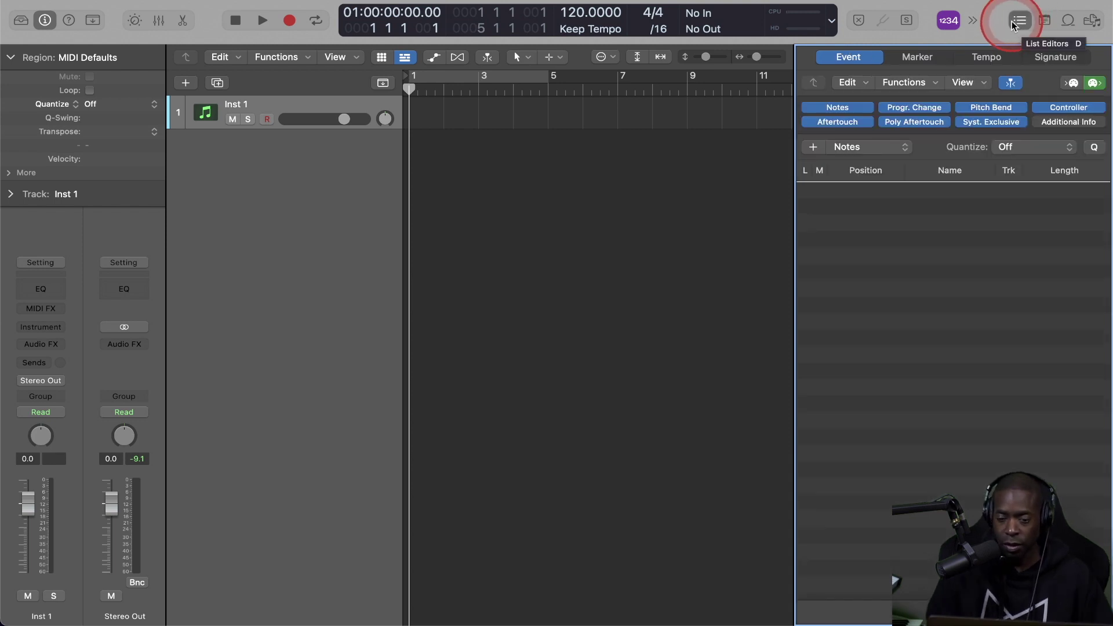
click(867, 221)
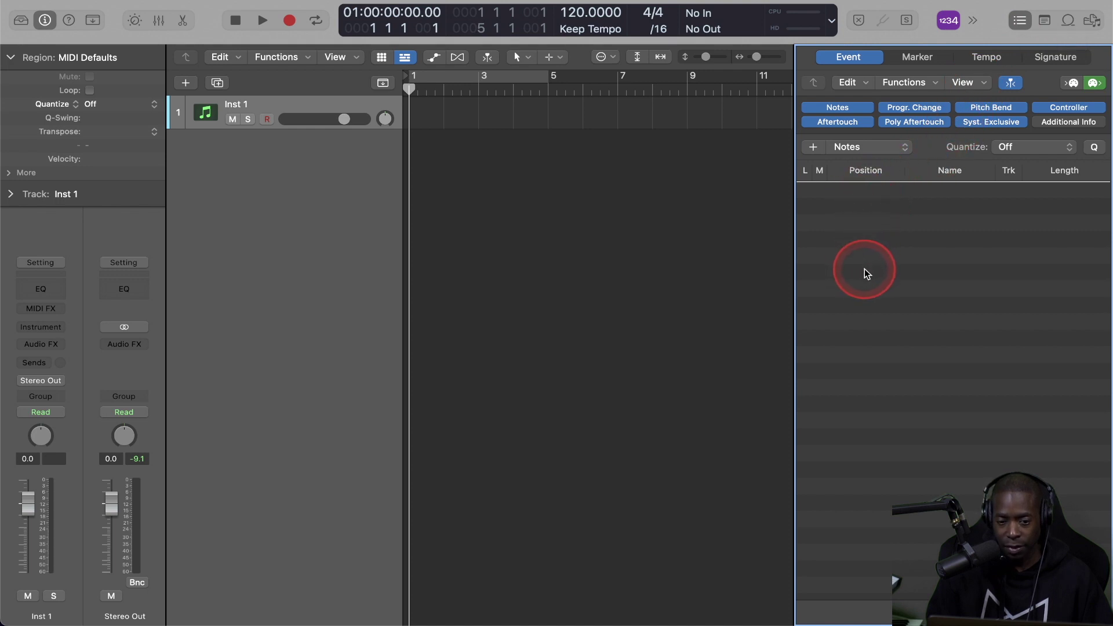
click(918, 57)
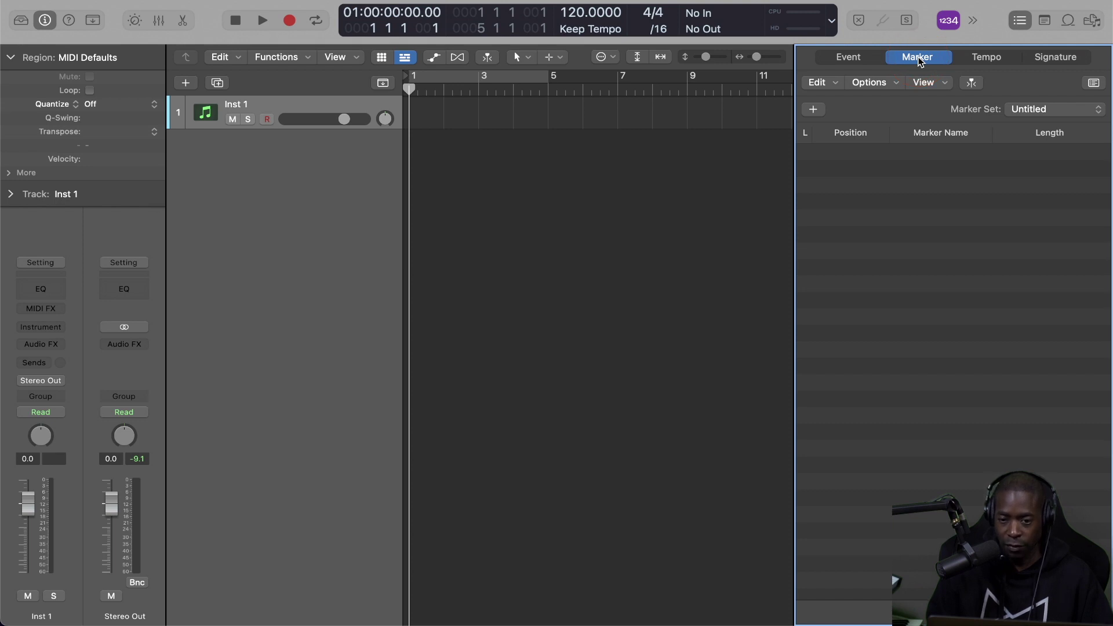
click(980, 58)
click(1065, 60)
click(986, 58)
click(922, 57)
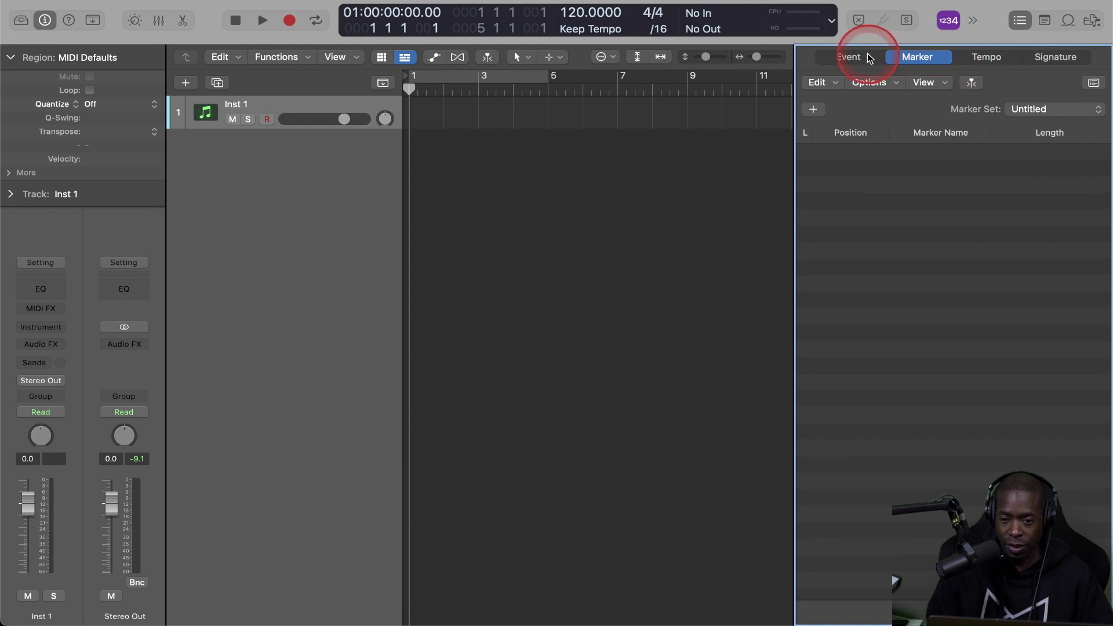
click(869, 58)
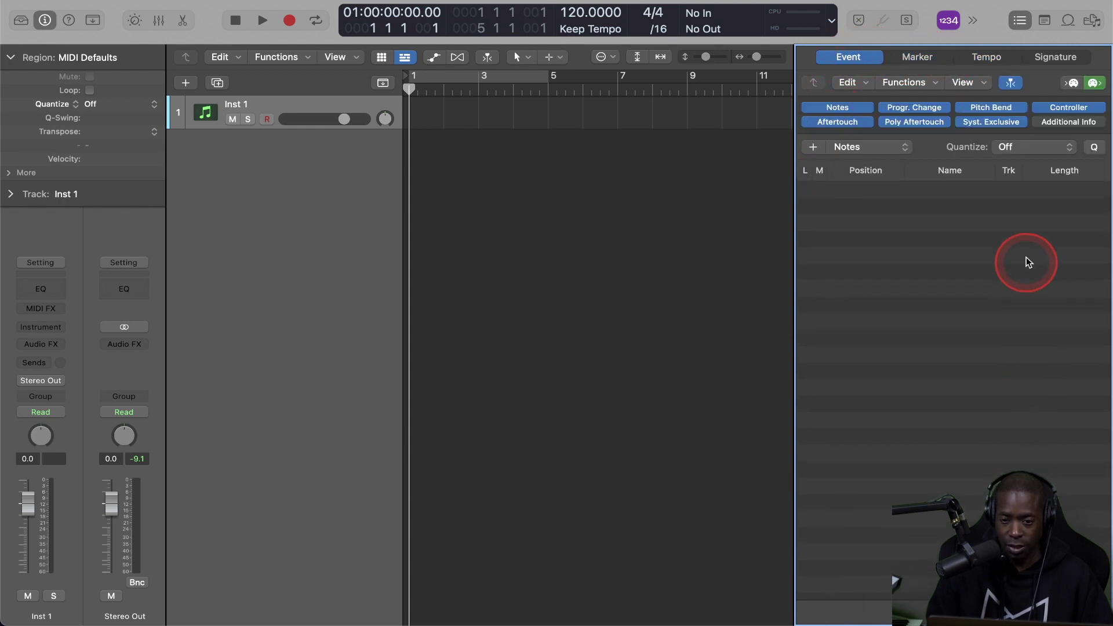
click(1020, 20)
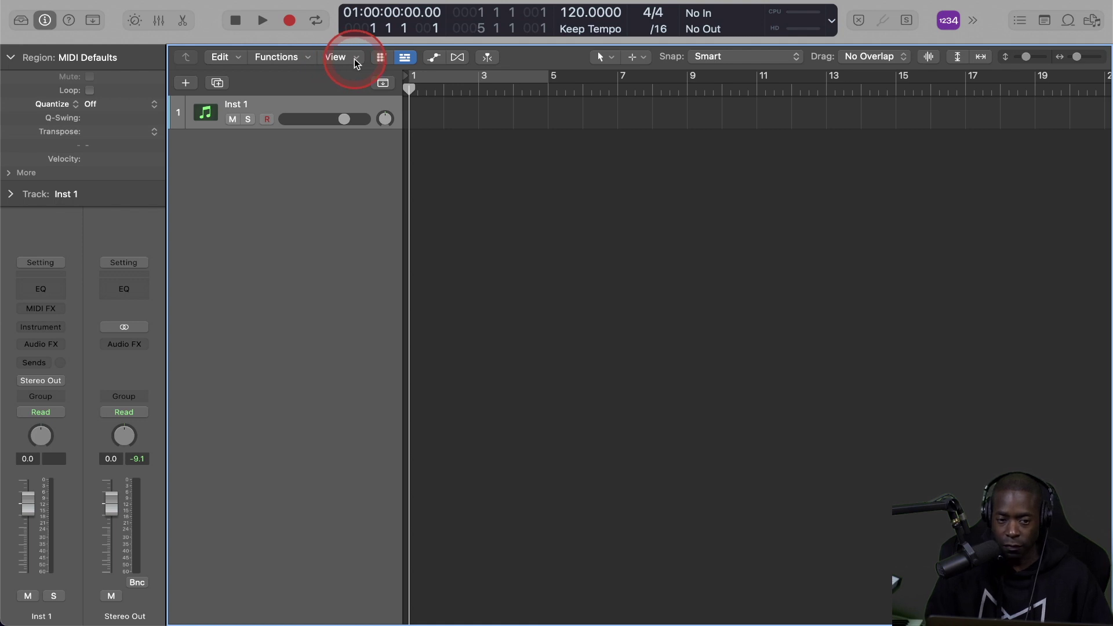
Show the secondary ruler in the tracks area and look along the time and bar rulers to about bar 45
click(354, 61)
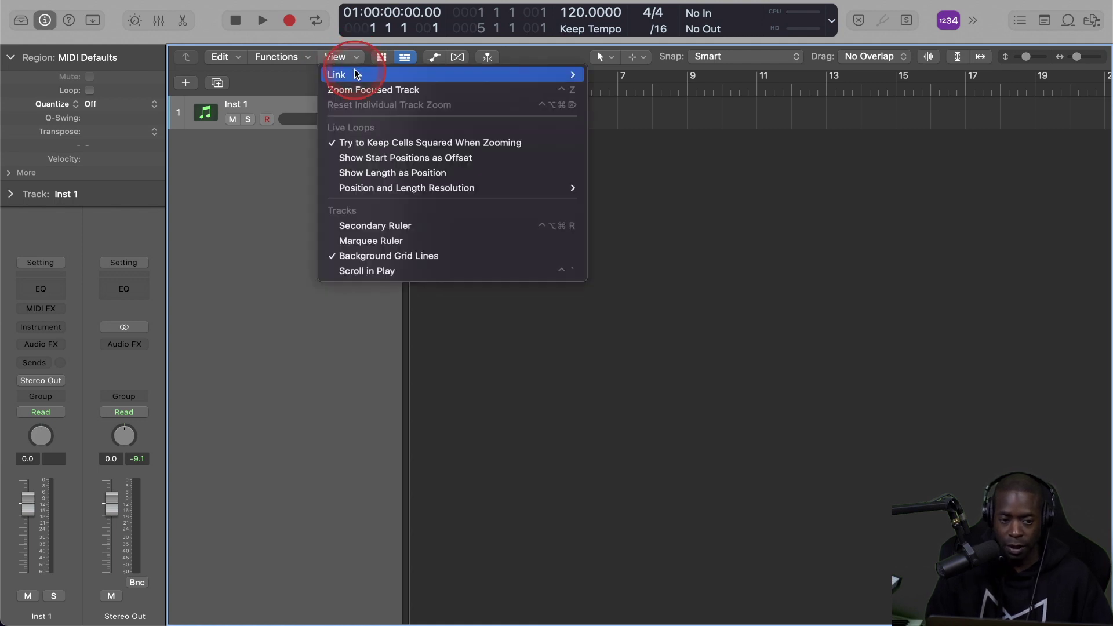
click(358, 225)
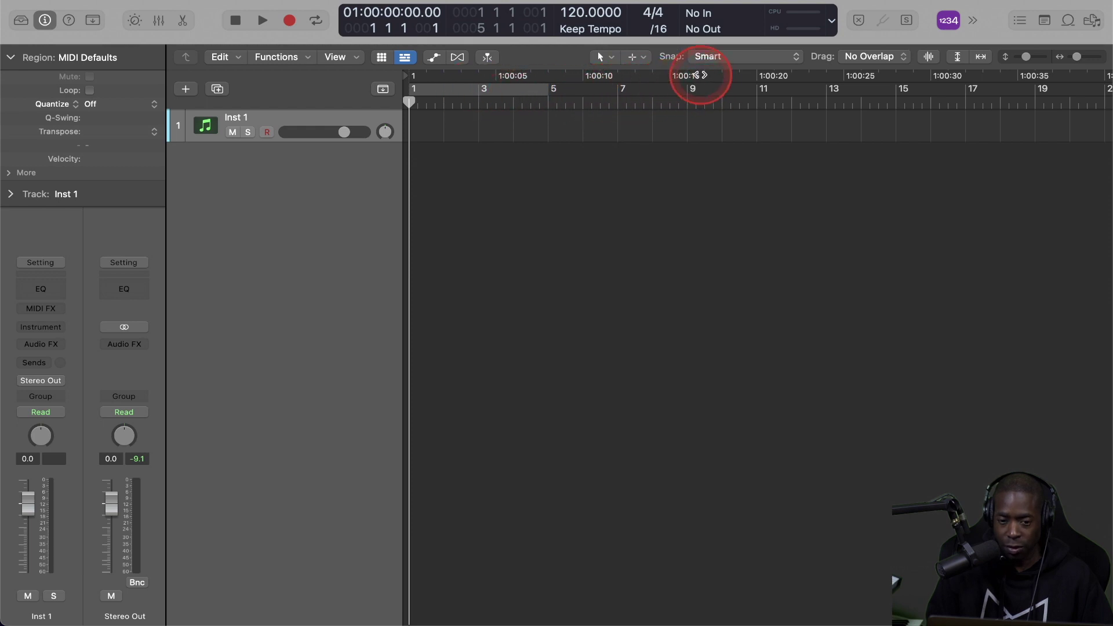
scroll(617, 142, right, 10)
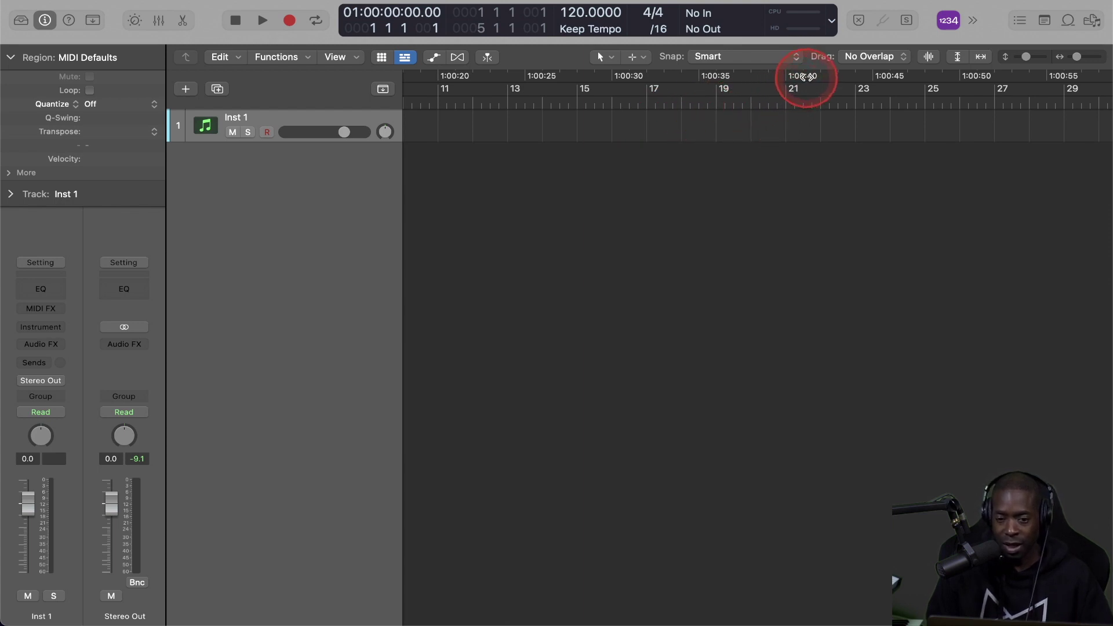
scroll(896, 78, right, 5)
scroll(898, 78, right, 6)
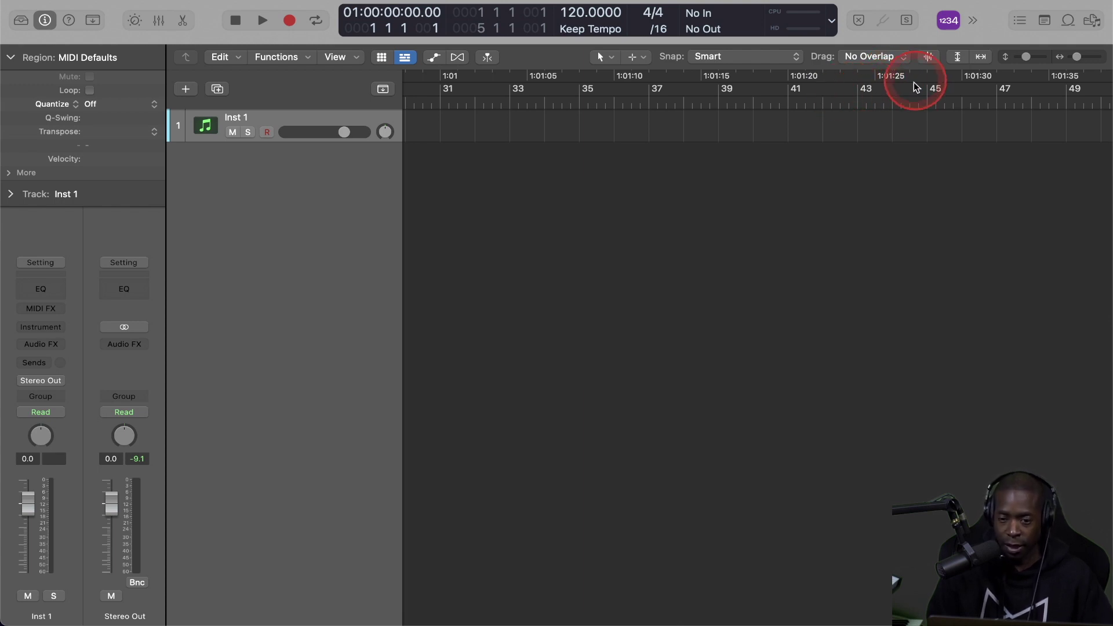
Adjust the project end marker at bar 129 and pull the project start marker back to about bar -1
drag(907, 113, 1044, 98)
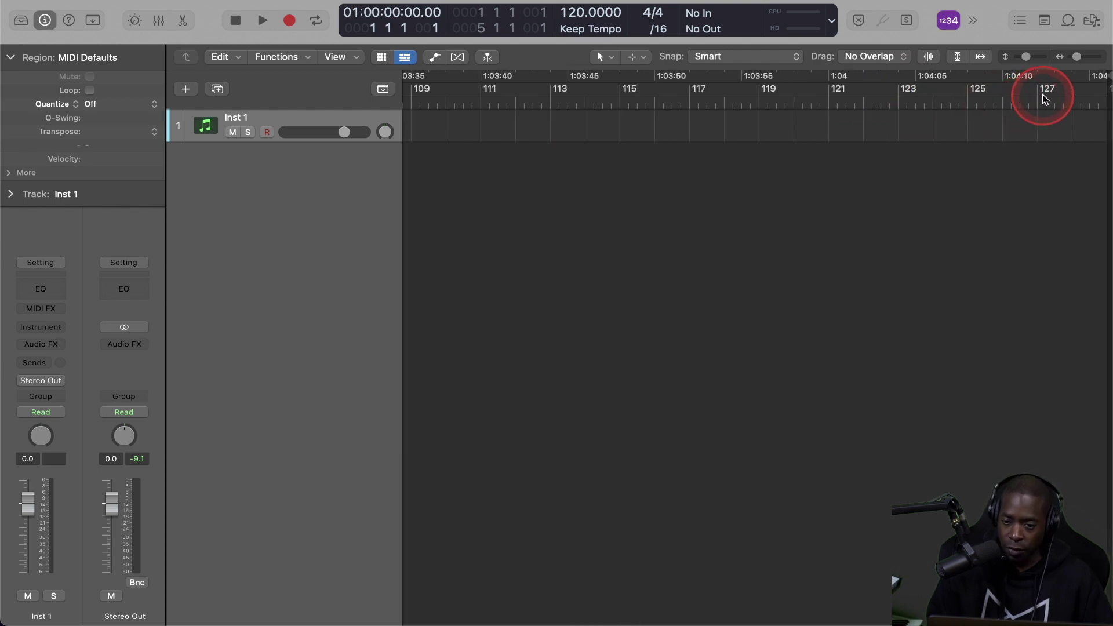
drag(1053, 98, 1098, 90)
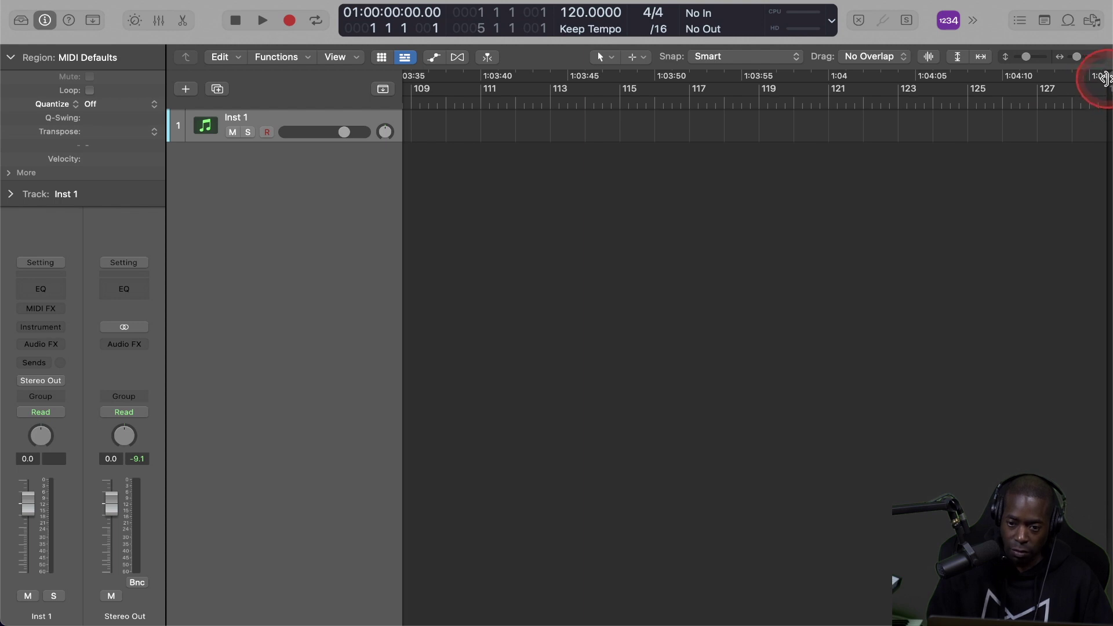
click(1103, 77)
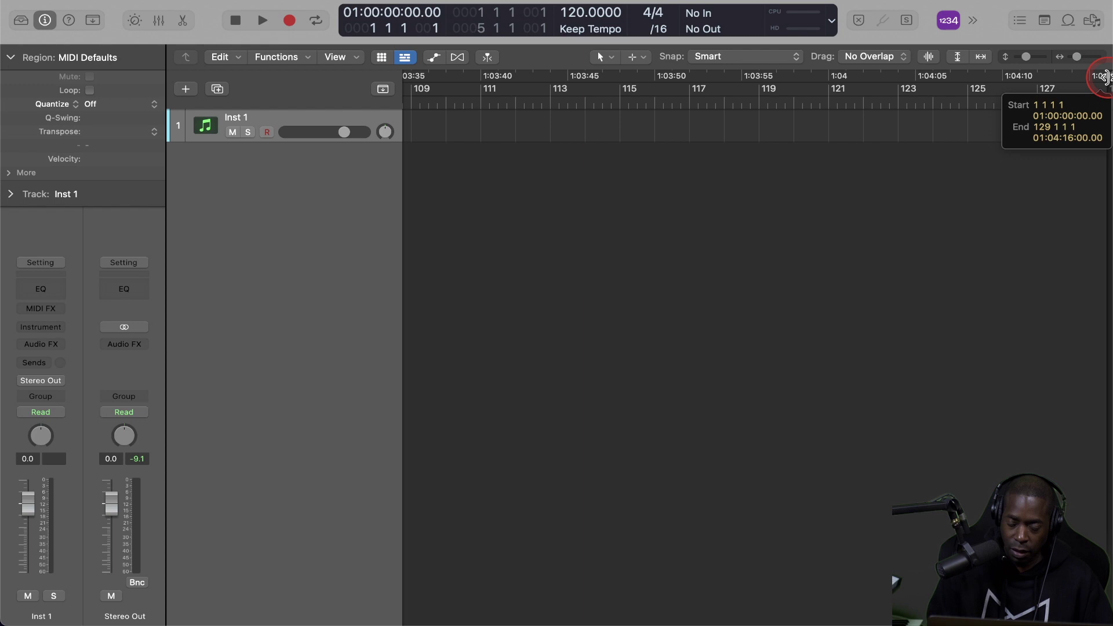
drag(1107, 77, 1112, 77)
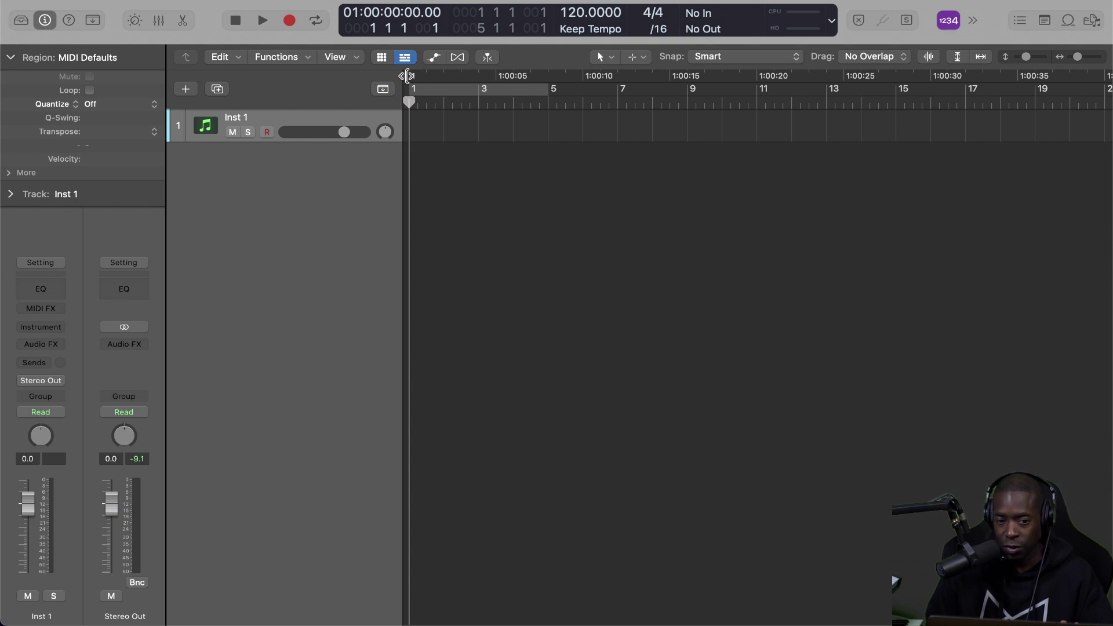
click(407, 76)
drag(405, 76, 331, 76)
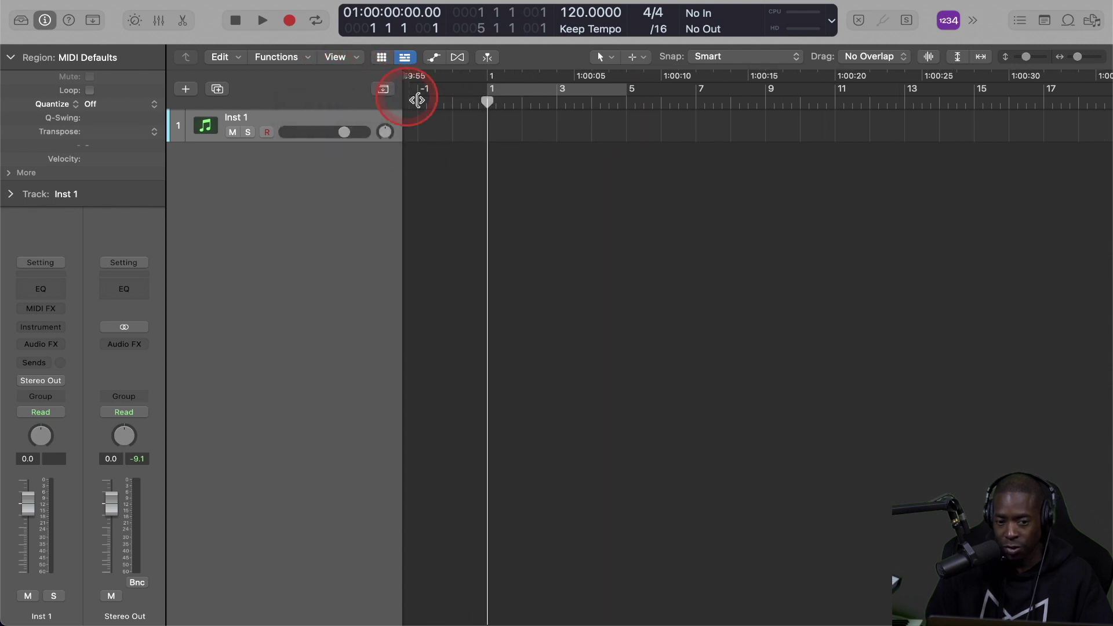
Turn on the cycle area, try adjusting its edges, and stretch its range to run from bar 1 to bar 13
click(514, 94)
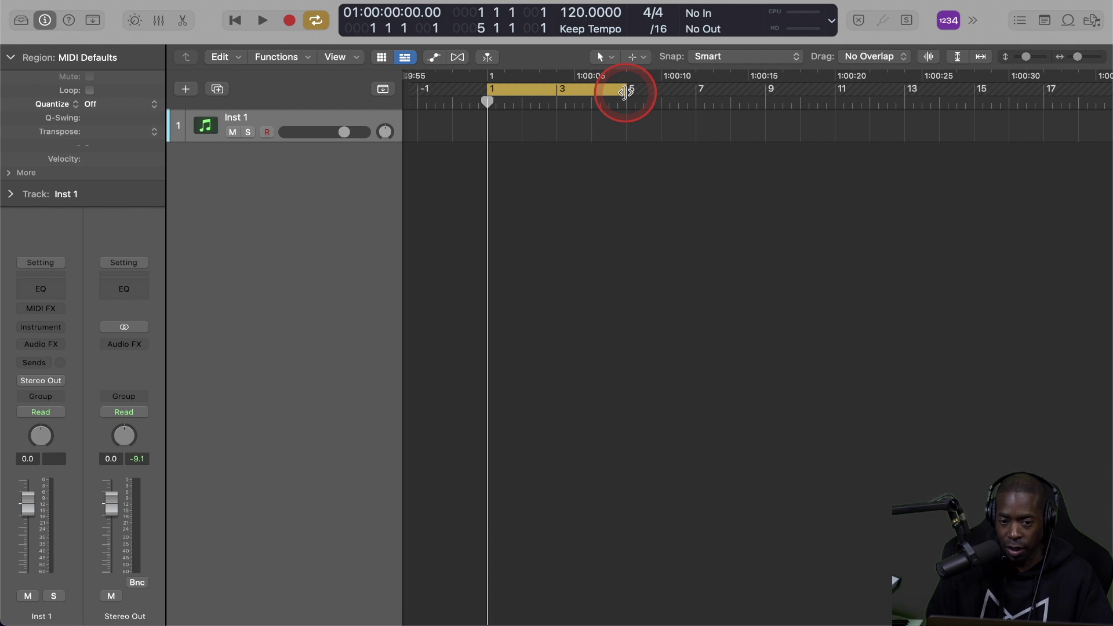
drag(487, 95, 483, 94)
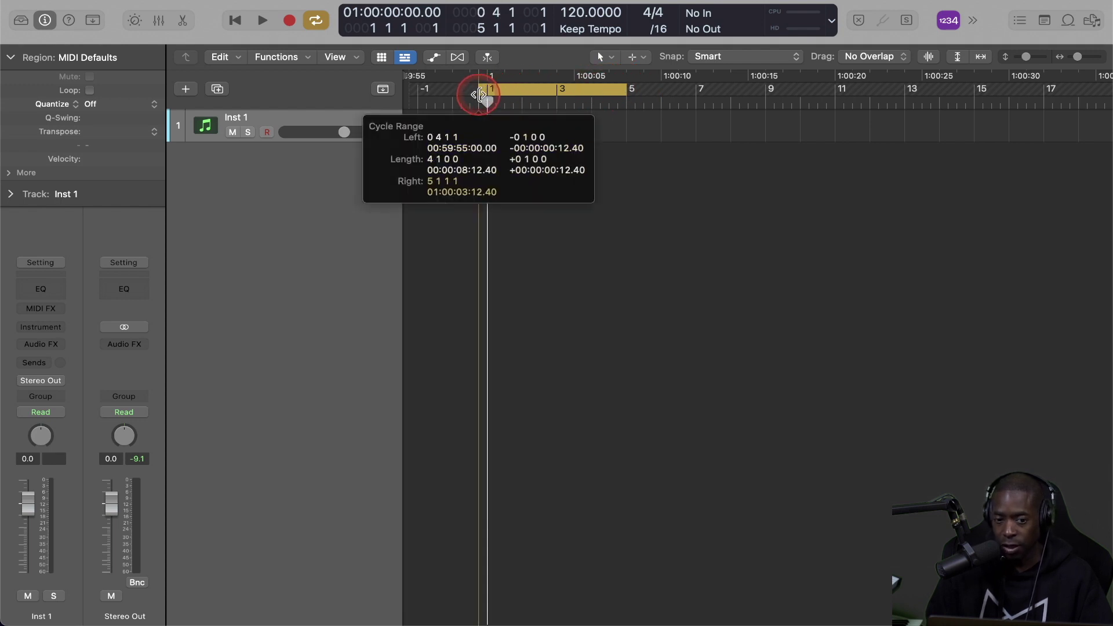
drag(478, 95, 572, 93)
click(524, 91)
click(523, 92)
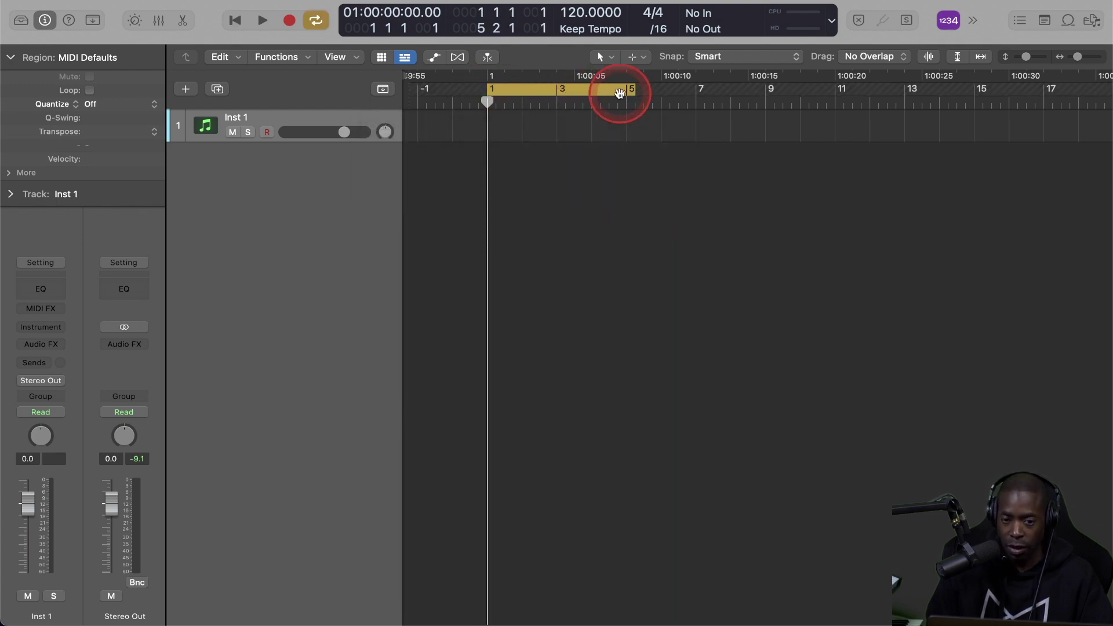
click(552, 93)
click(593, 95)
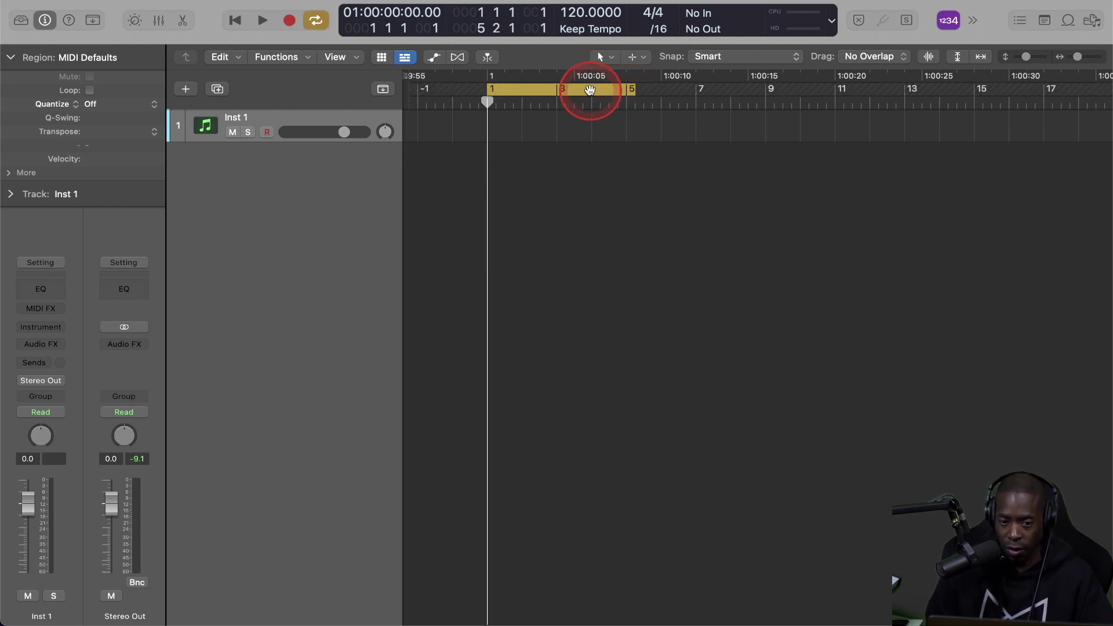
drag(633, 95, 904, 97)
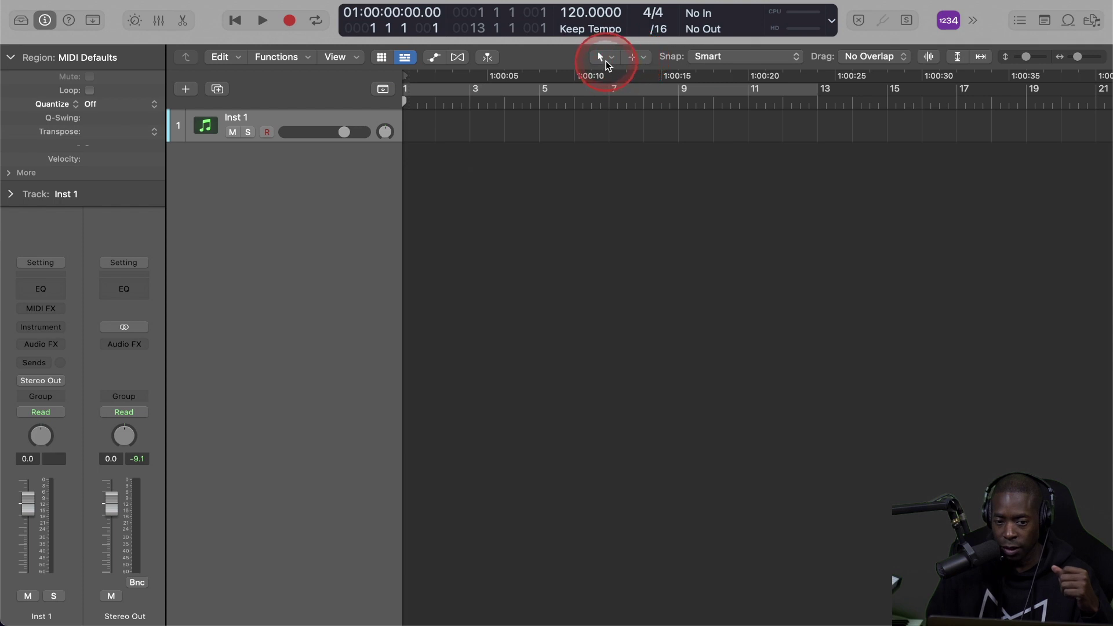
Check the primary tool choice and set the secondary tool to the Scissors Tool
click(607, 60)
click(607, 58)
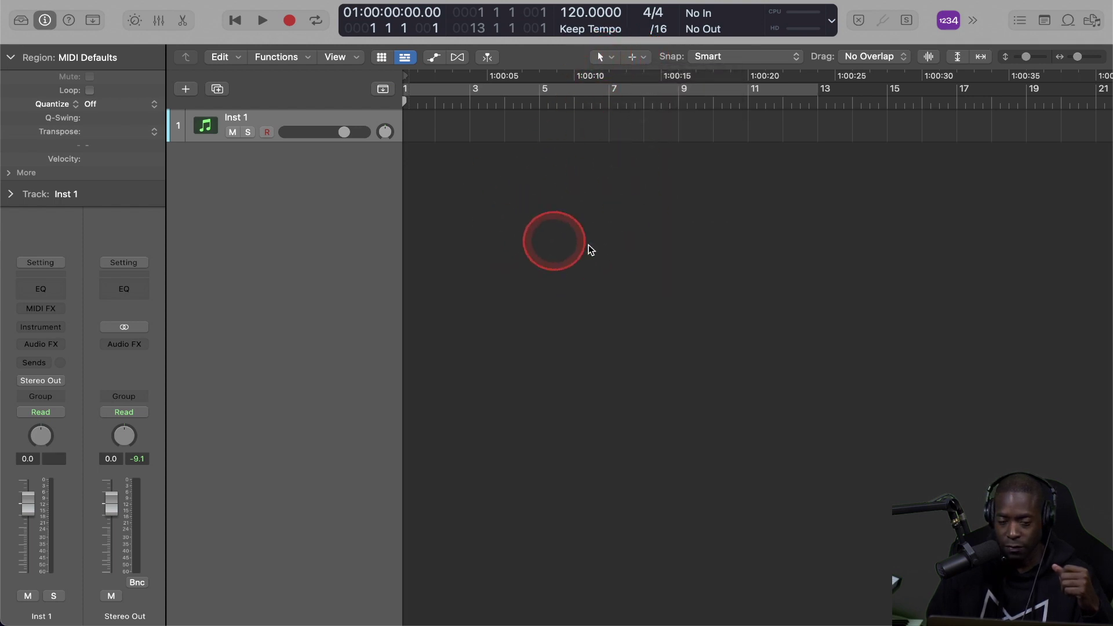
click(643, 60)
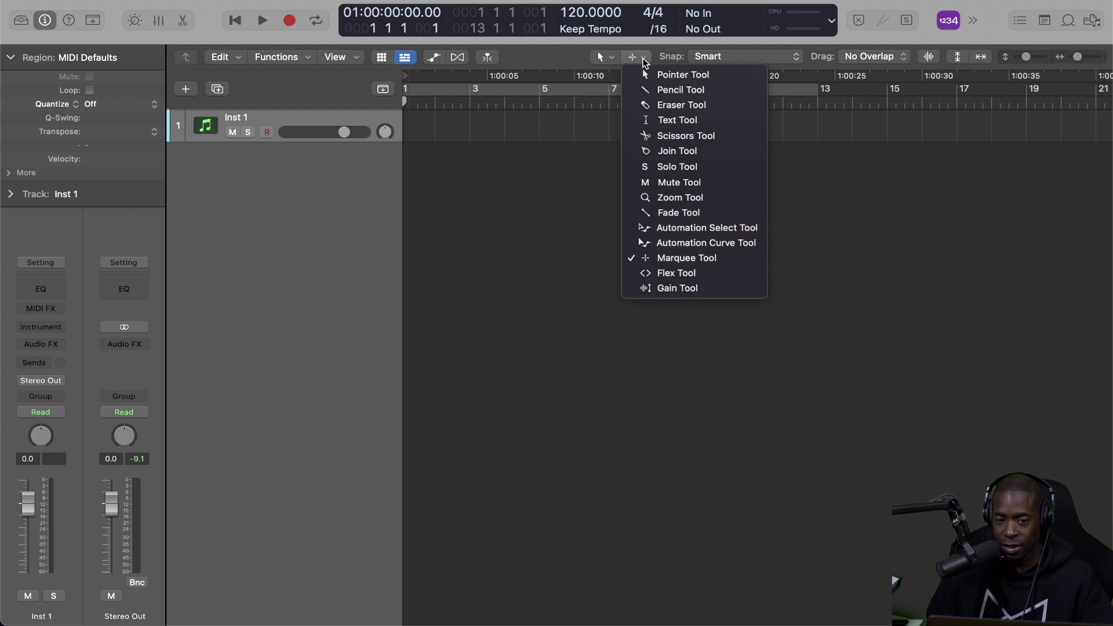
click(662, 137)
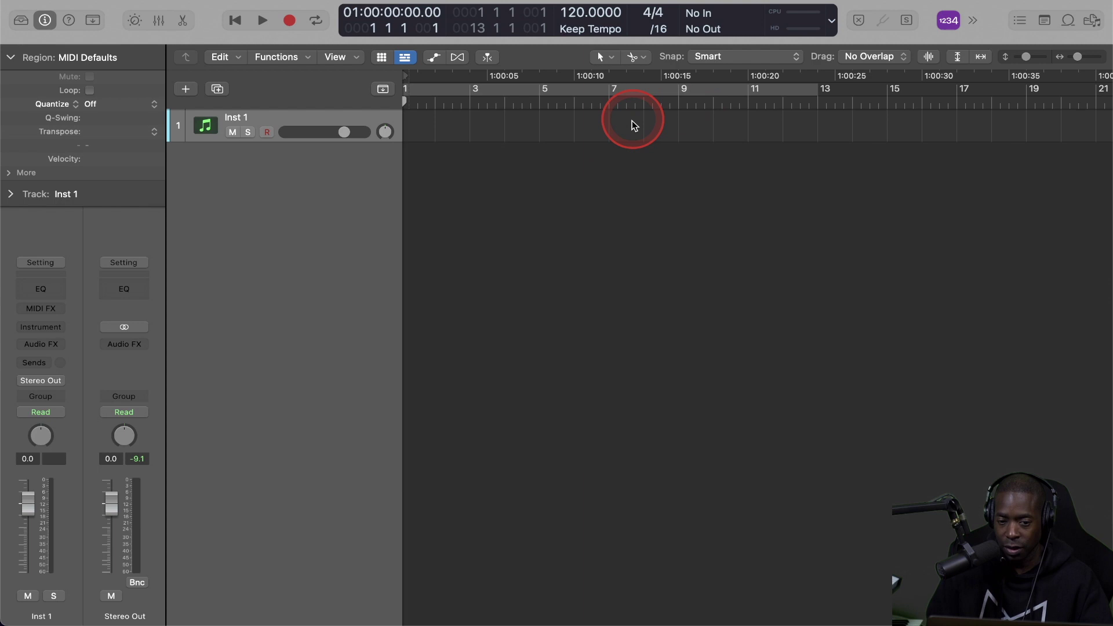
Audition mth_drum122_almond_tops1 from the drum loops folder and place it at bar 1 on a new audio track
click(1094, 22)
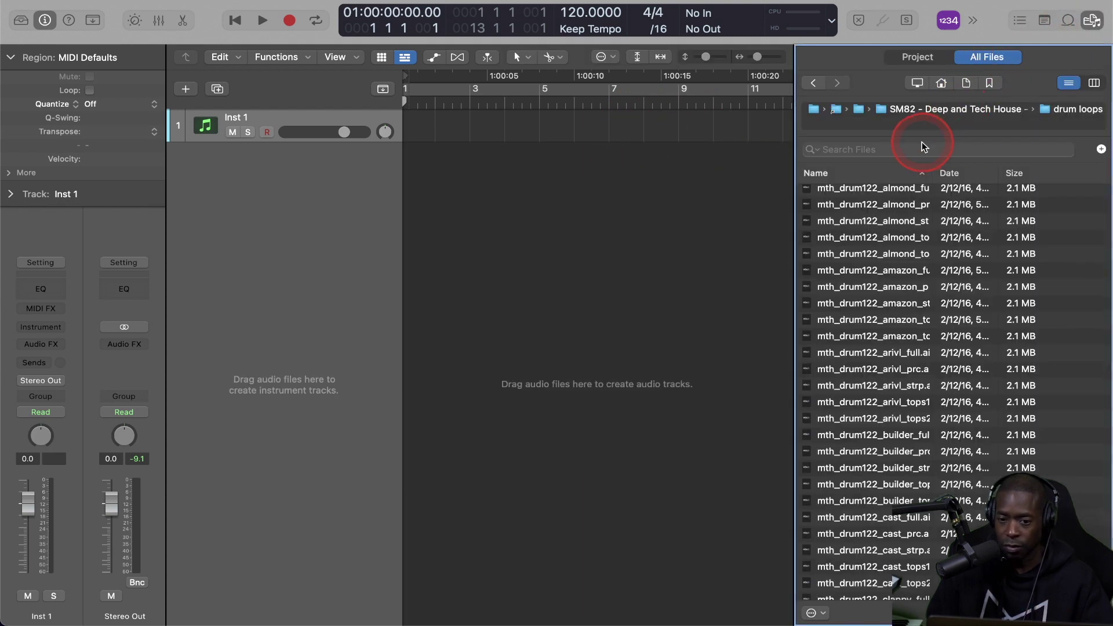
click(863, 238)
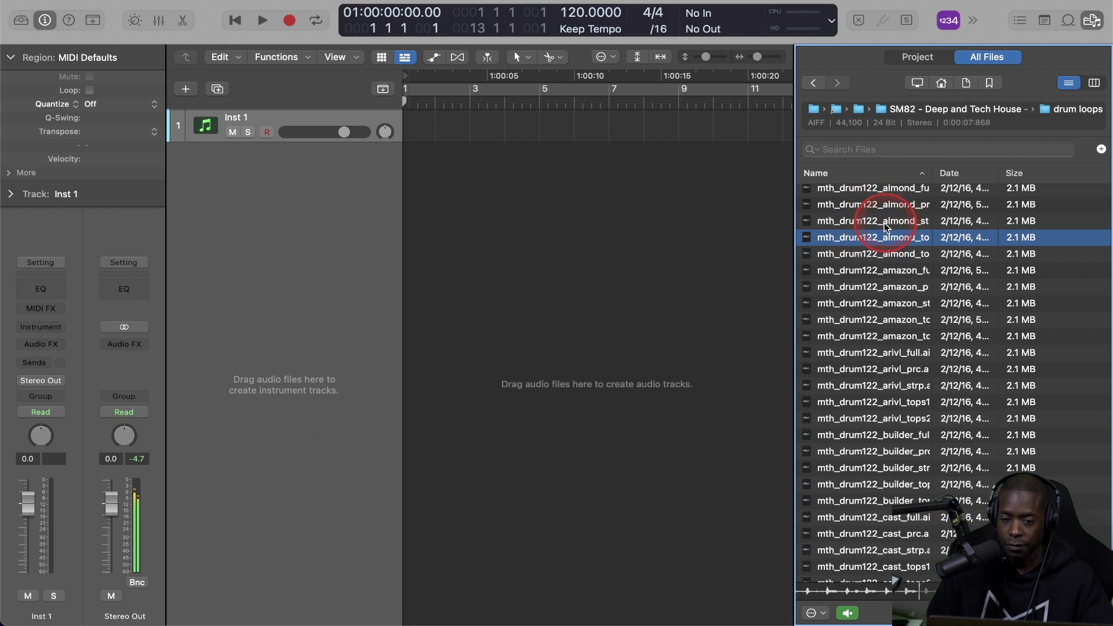
drag(886, 240, 411, 203)
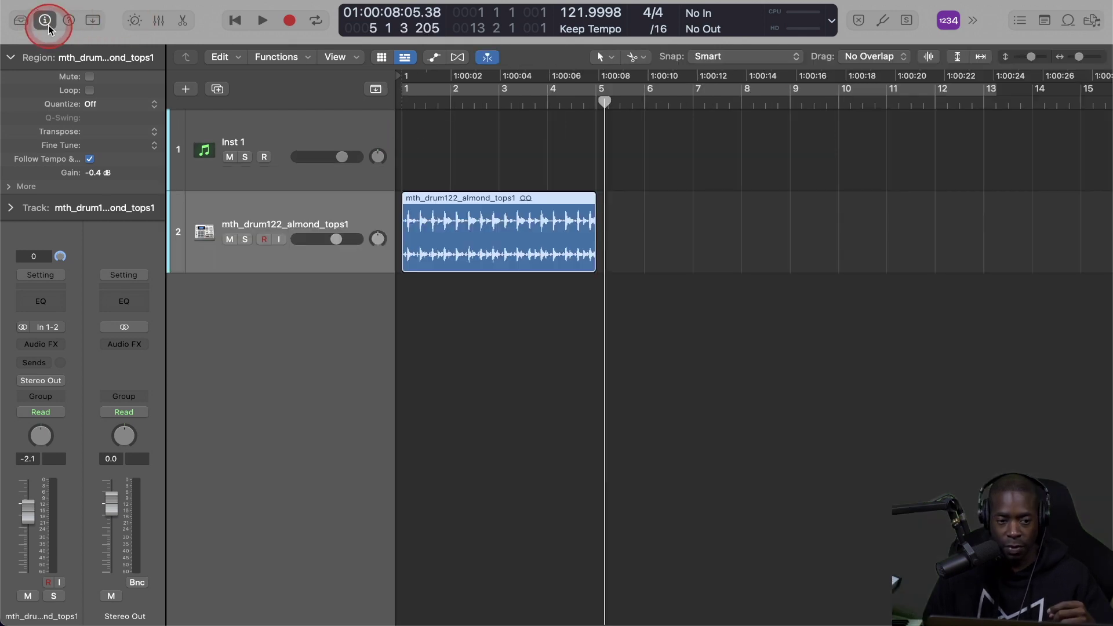
Try a stereo Echo effect on the drum loop track, audition it from the start of the project, and remove it
click(46, 23)
click(45, 21)
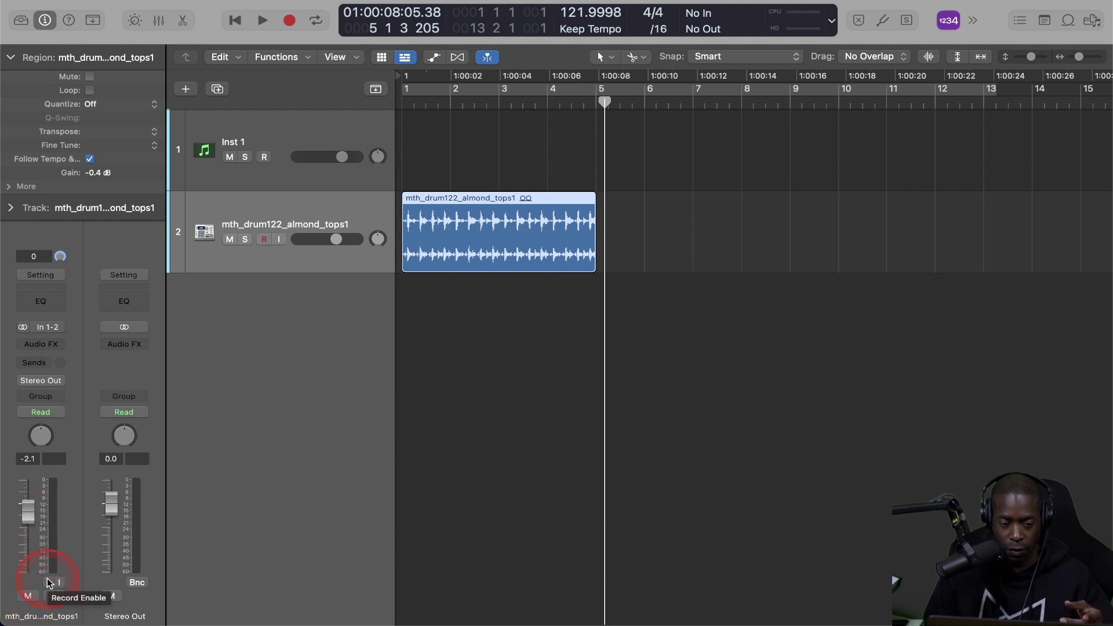
click(59, 346)
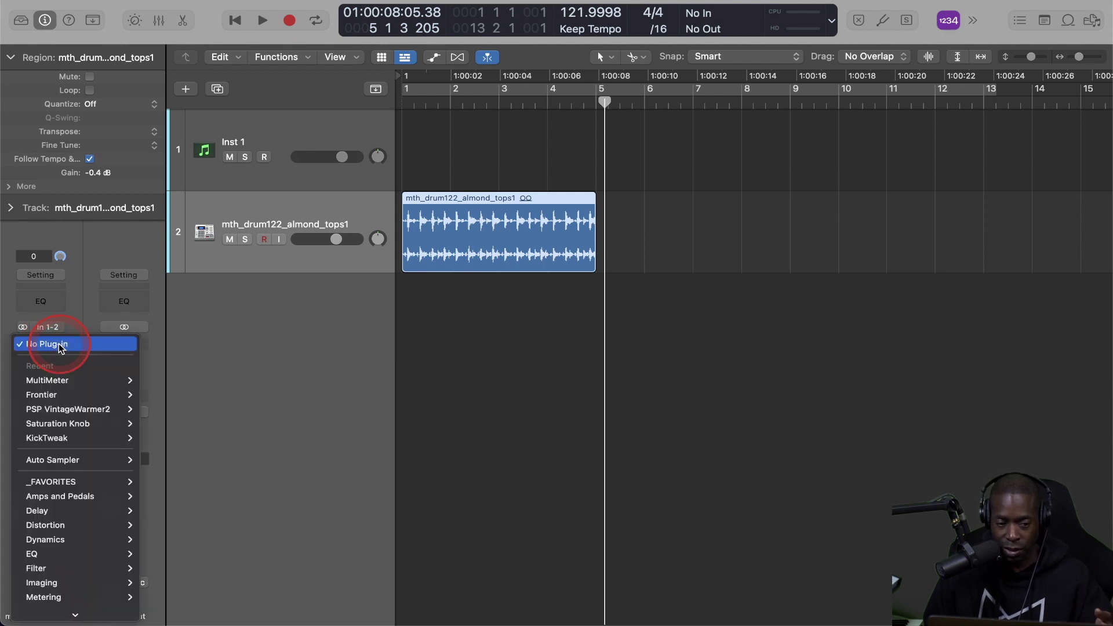
scroll(59, 463, down, 5)
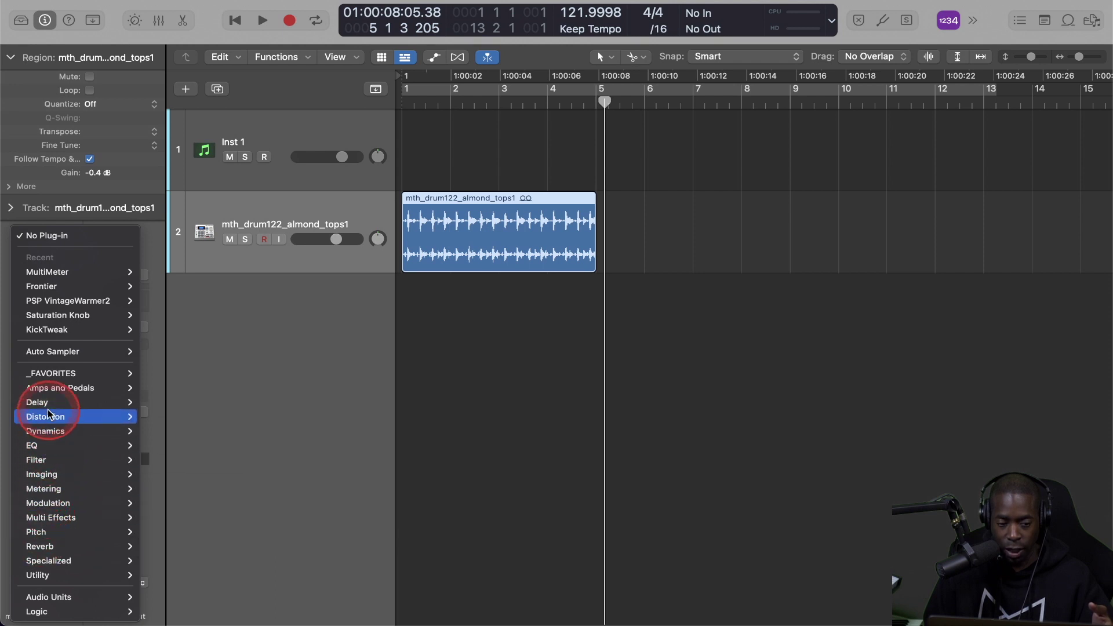
mouse_move(50, 448)
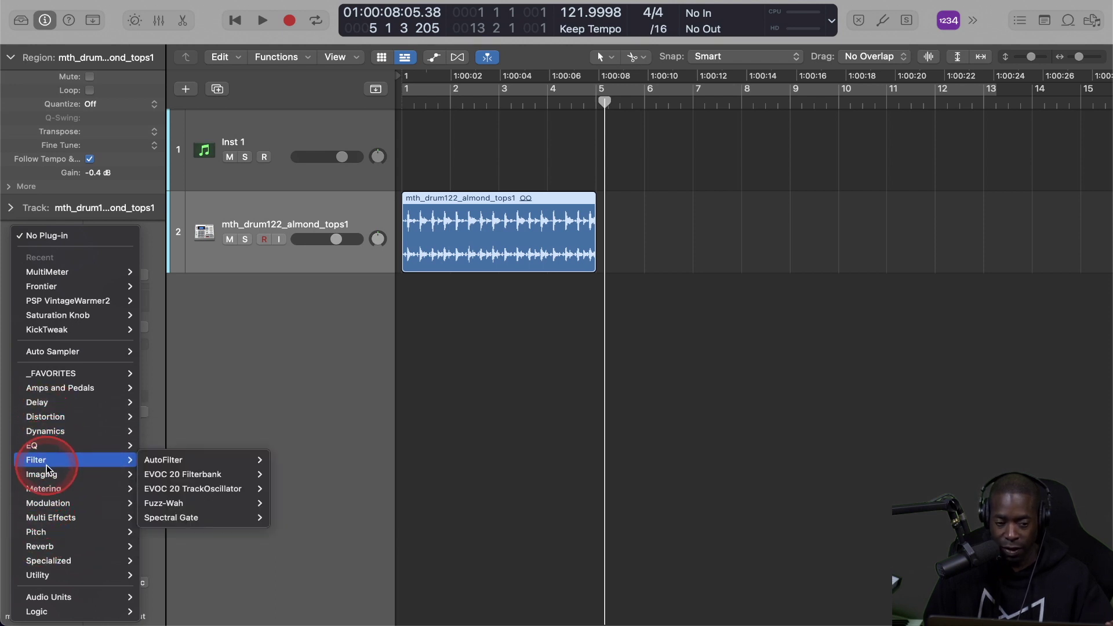
mouse_move(54, 394)
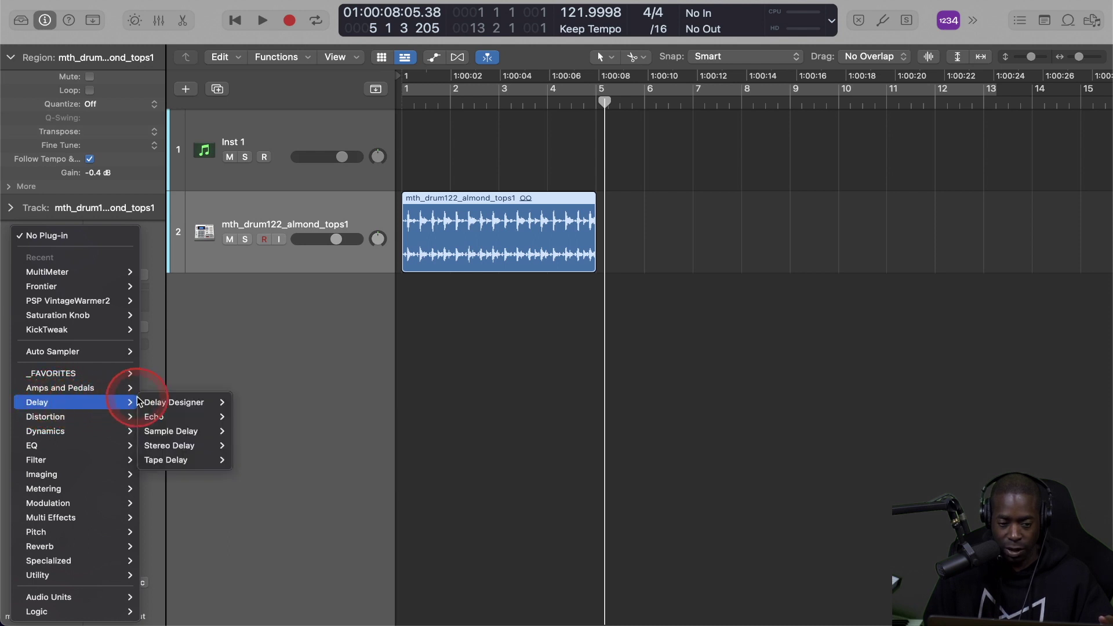
mouse_move(152, 416)
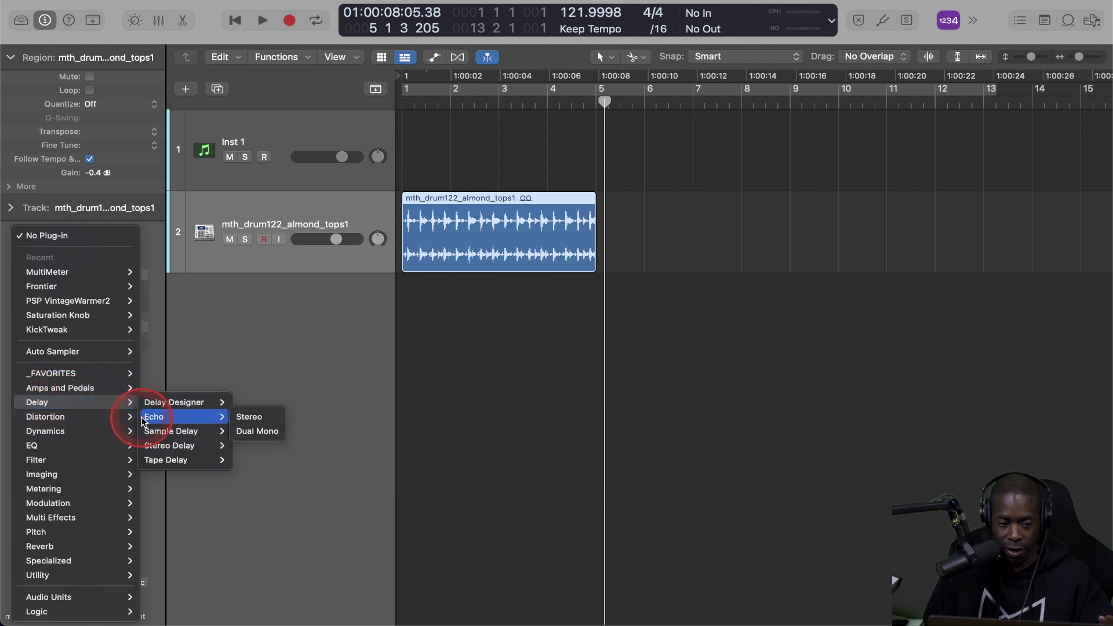
click(250, 417)
drag(492, 166, 824, 269)
key(Return)
key(space)
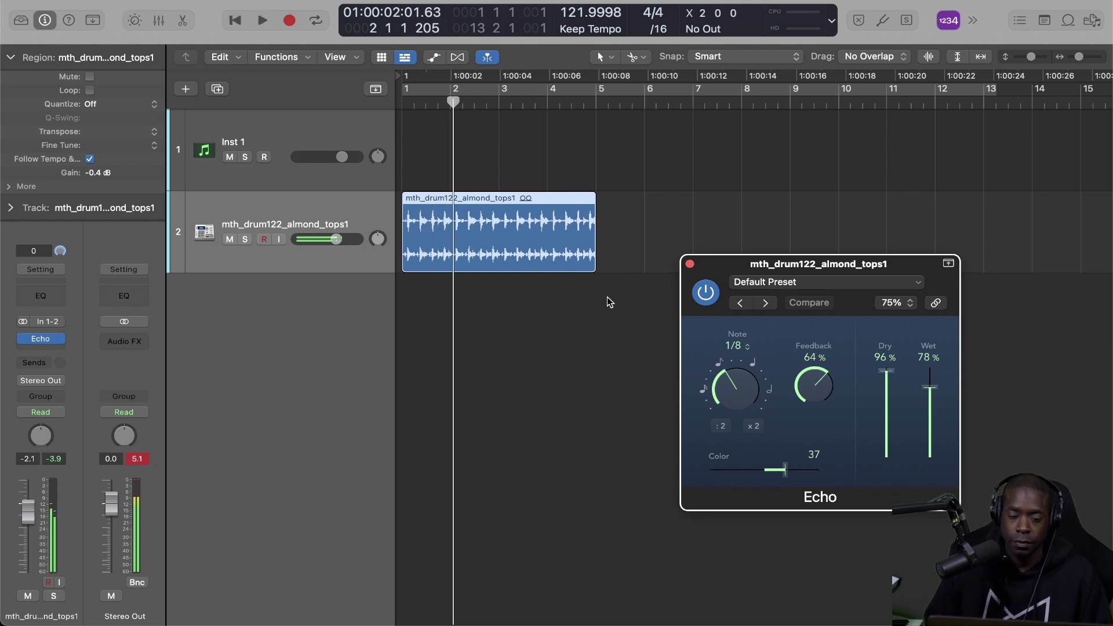
click(49, 383)
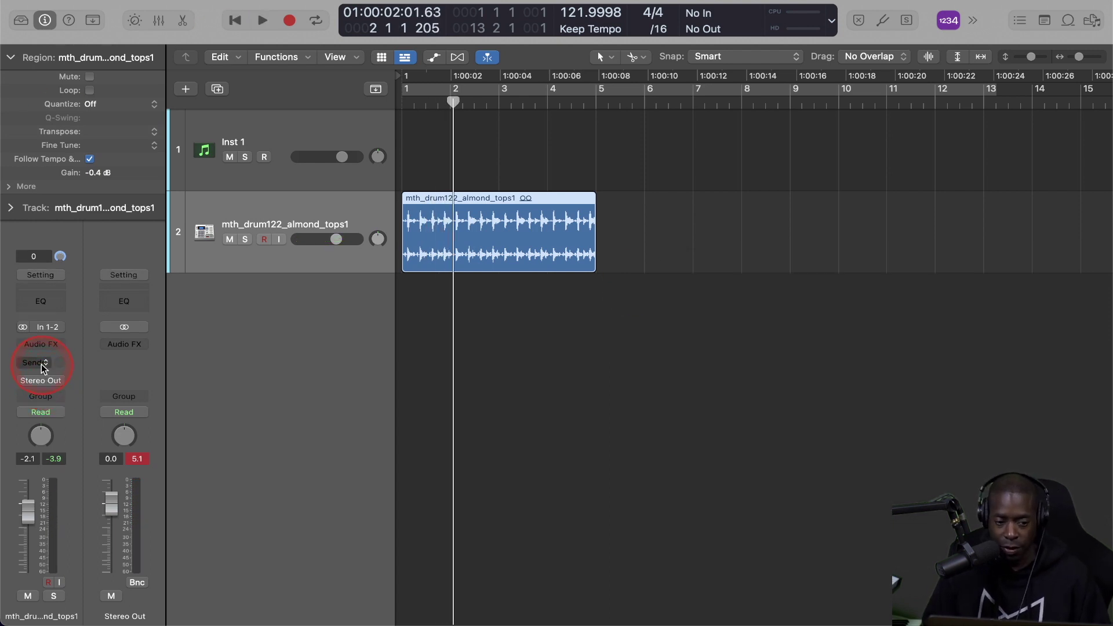
Check the buses available for a send on the drum loop track
click(43, 364)
mouse_move(38, 384)
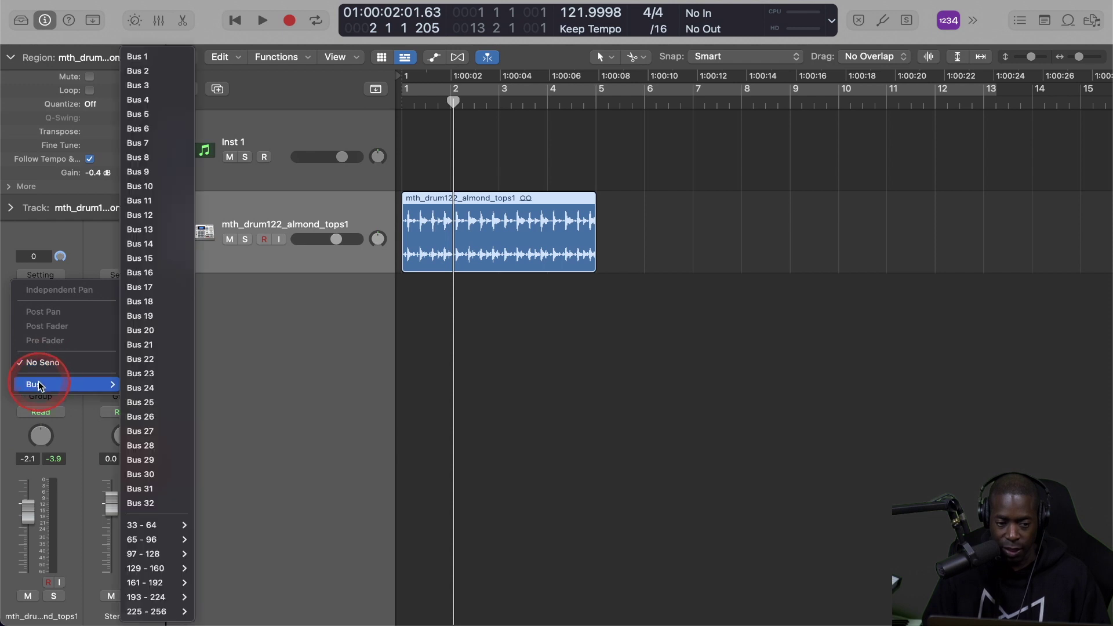
click(287, 341)
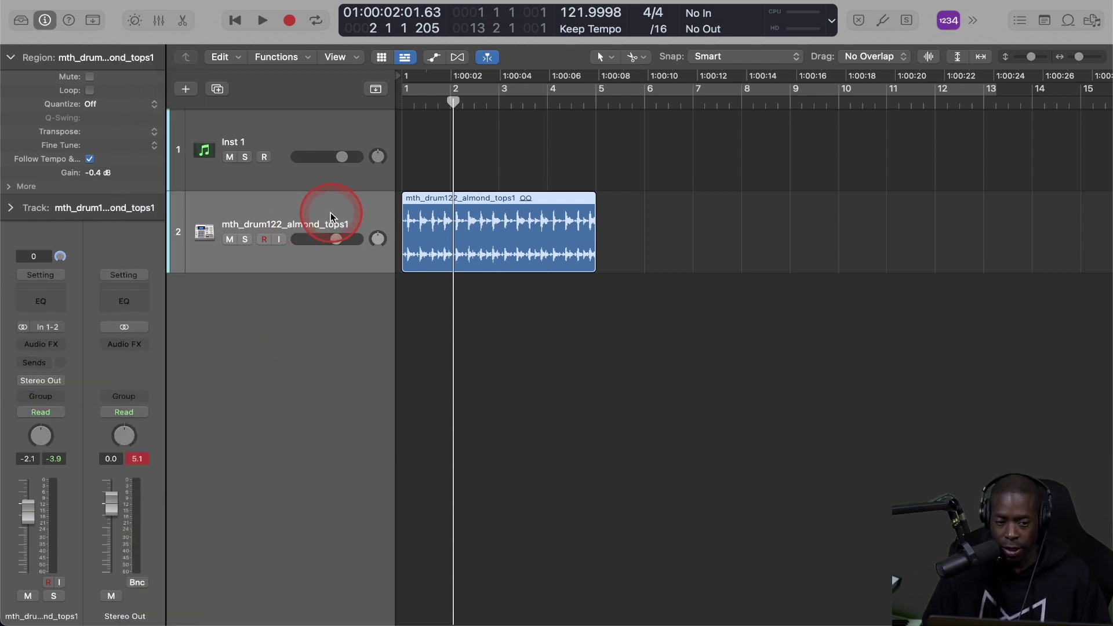
Load the stereo Drum Synth as the instrument on the Inst 1 track
click(302, 134)
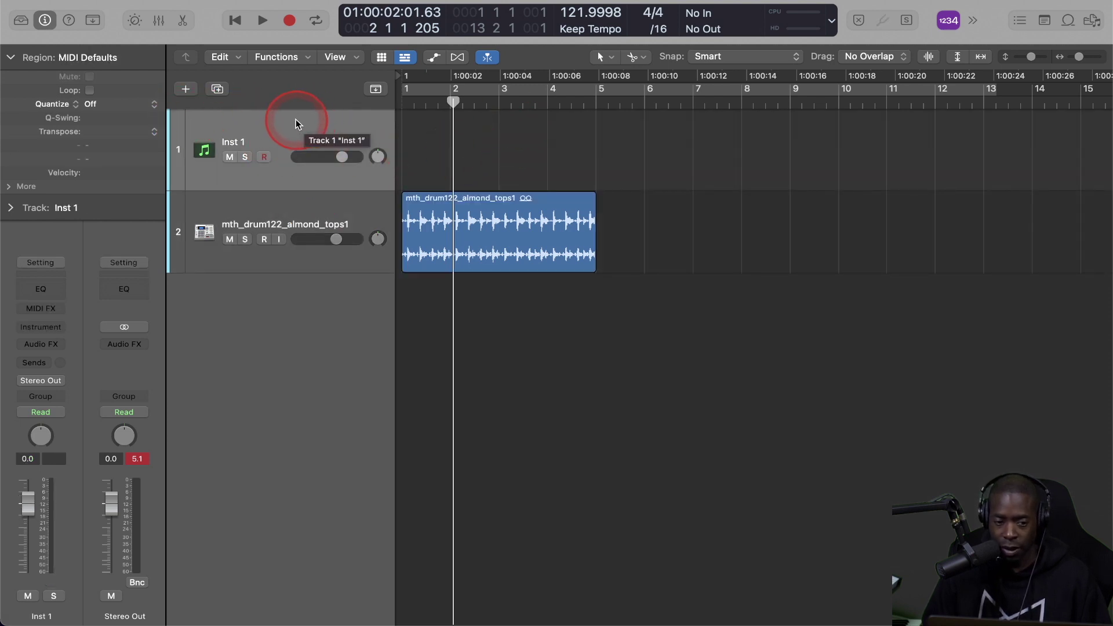
click(56, 328)
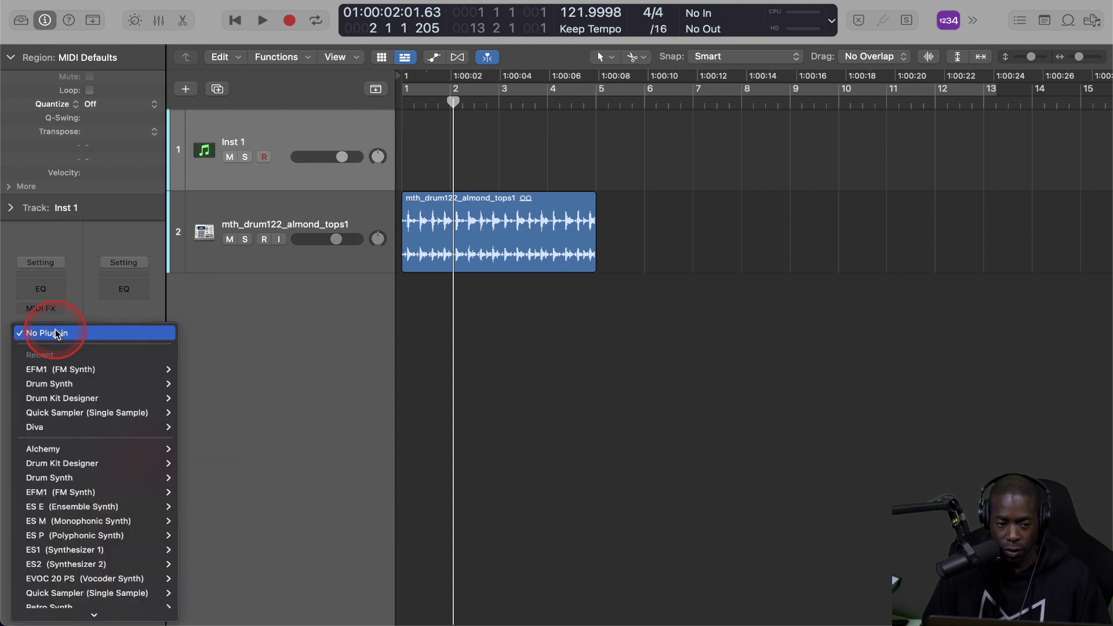
mouse_move(64, 383)
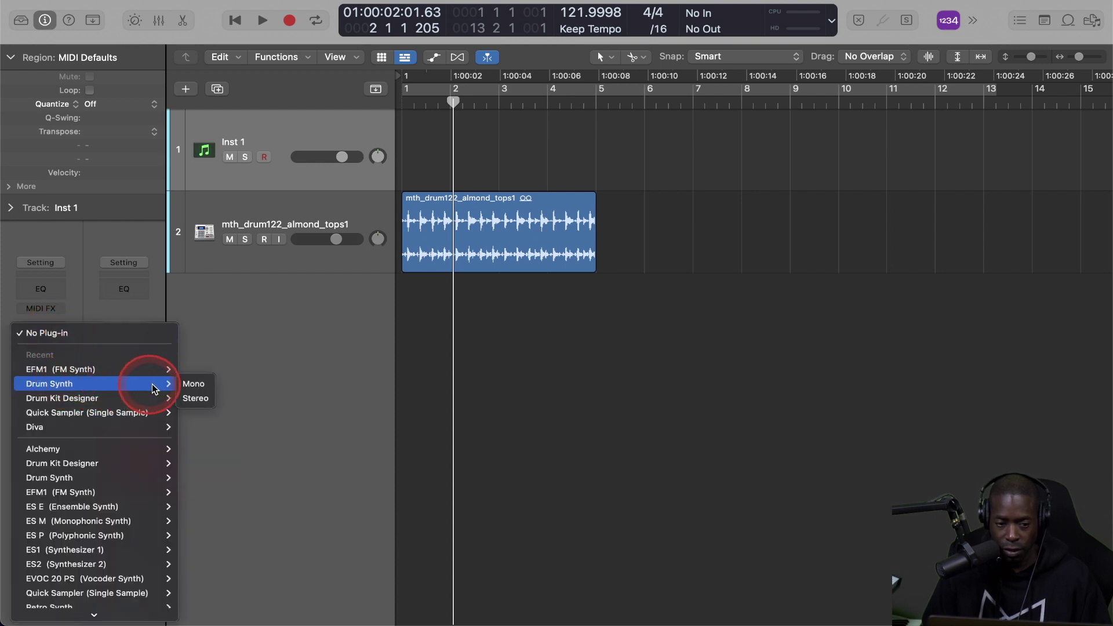
click(190, 398)
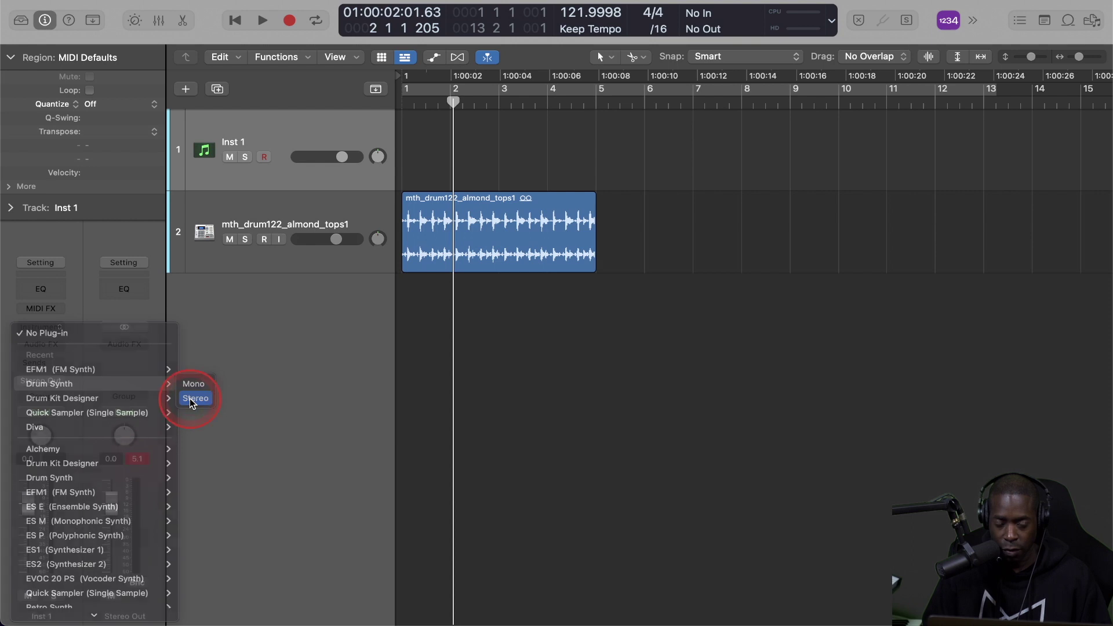
click(523, 178)
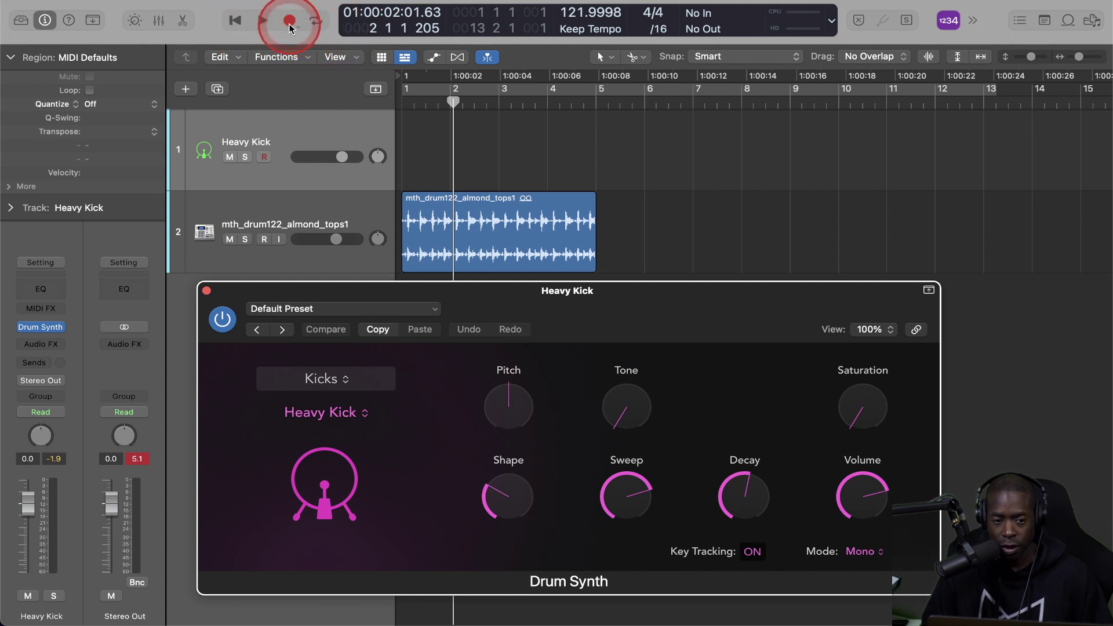
Record a kick pattern about two bars long on the Heavy Kick track from bar 1, and select the recorded region
click(234, 22)
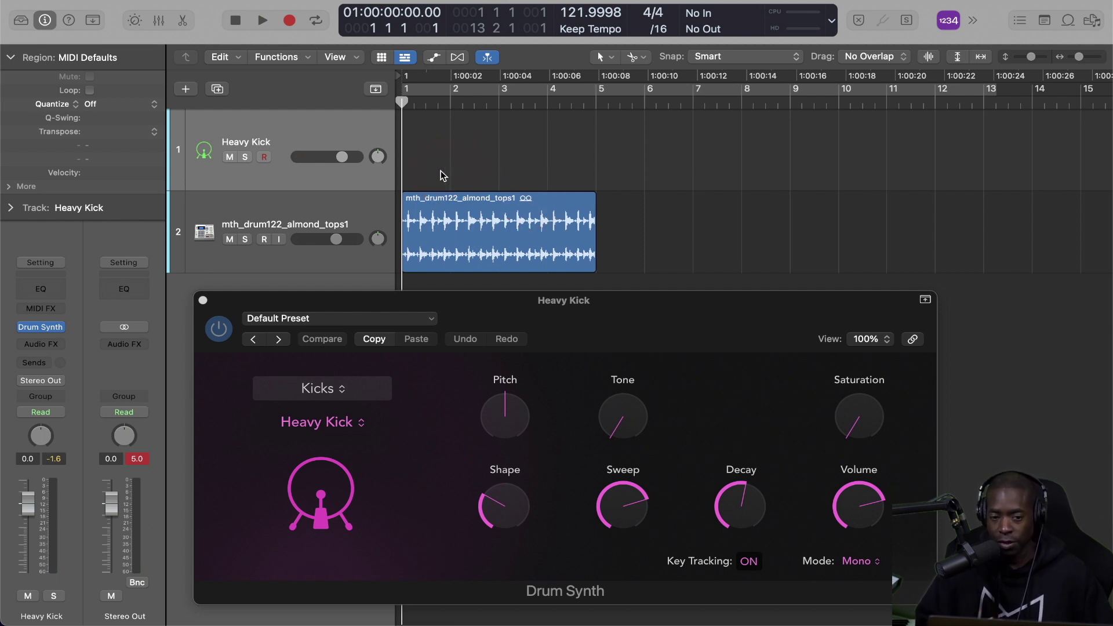
key(r)
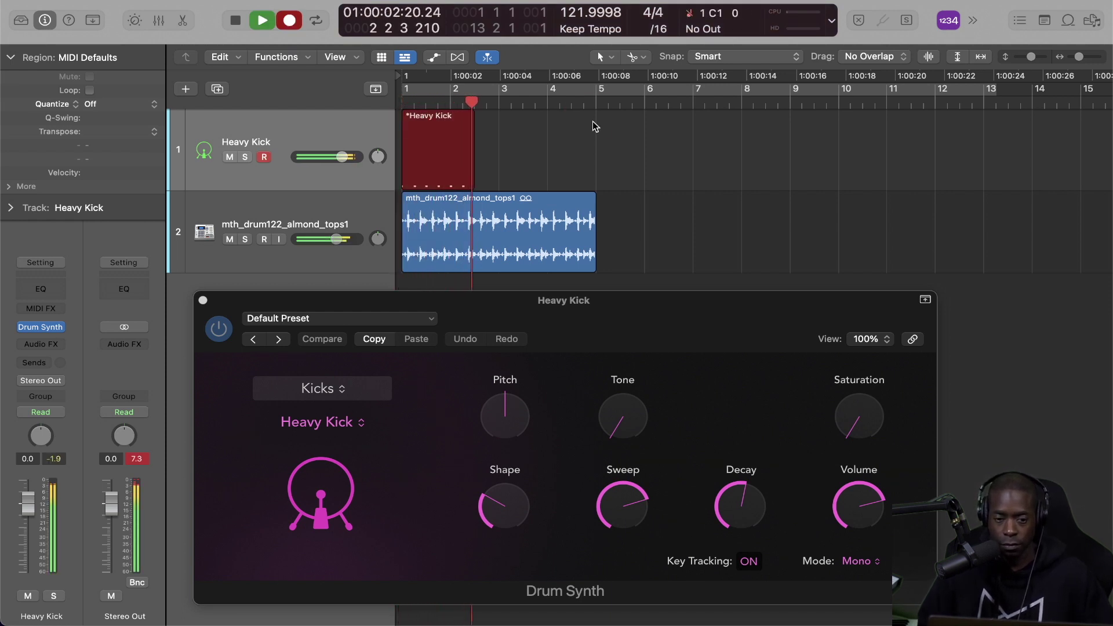
key(space)
click(423, 149)
click(486, 142)
click(442, 164)
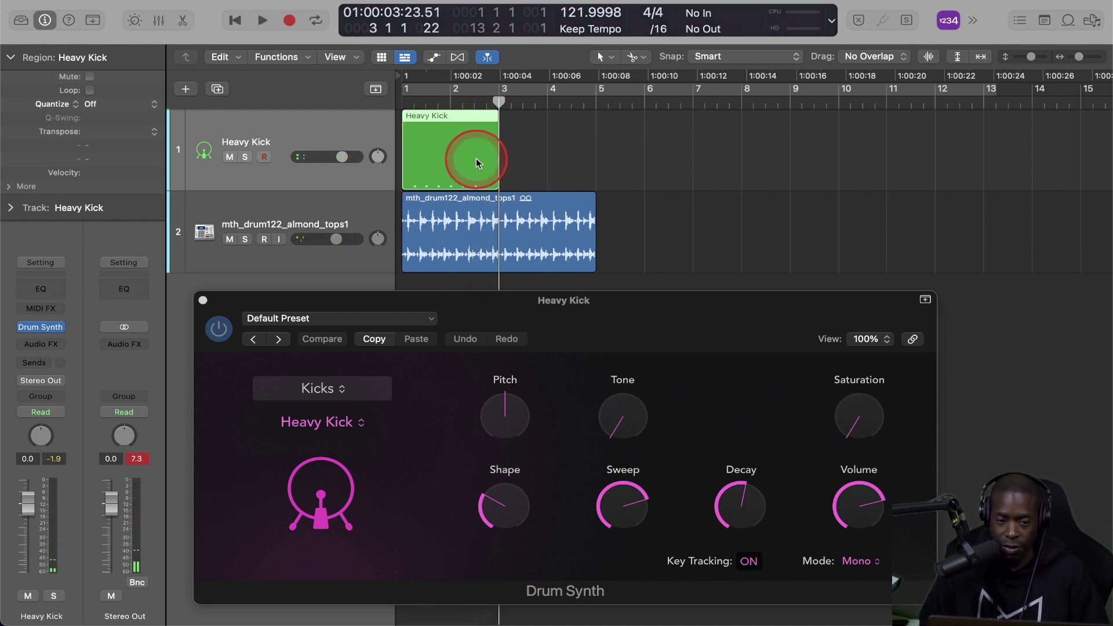
Quantize the Heavy Kick region to 1/16 Note and play it back with the drum loop
drag(228, 298, 361, 319)
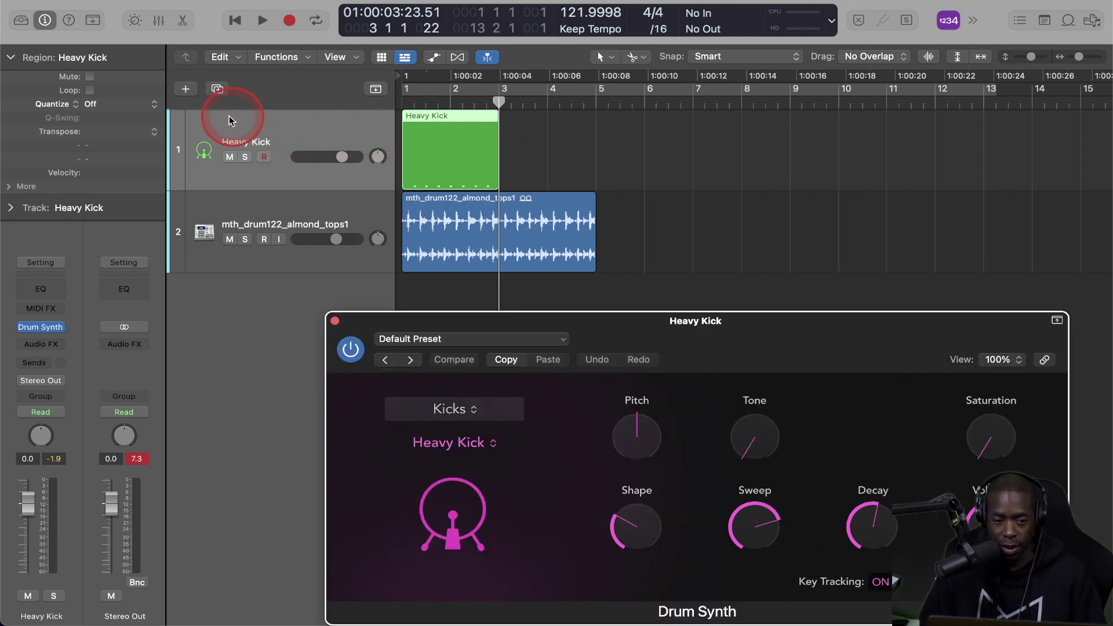
click(114, 110)
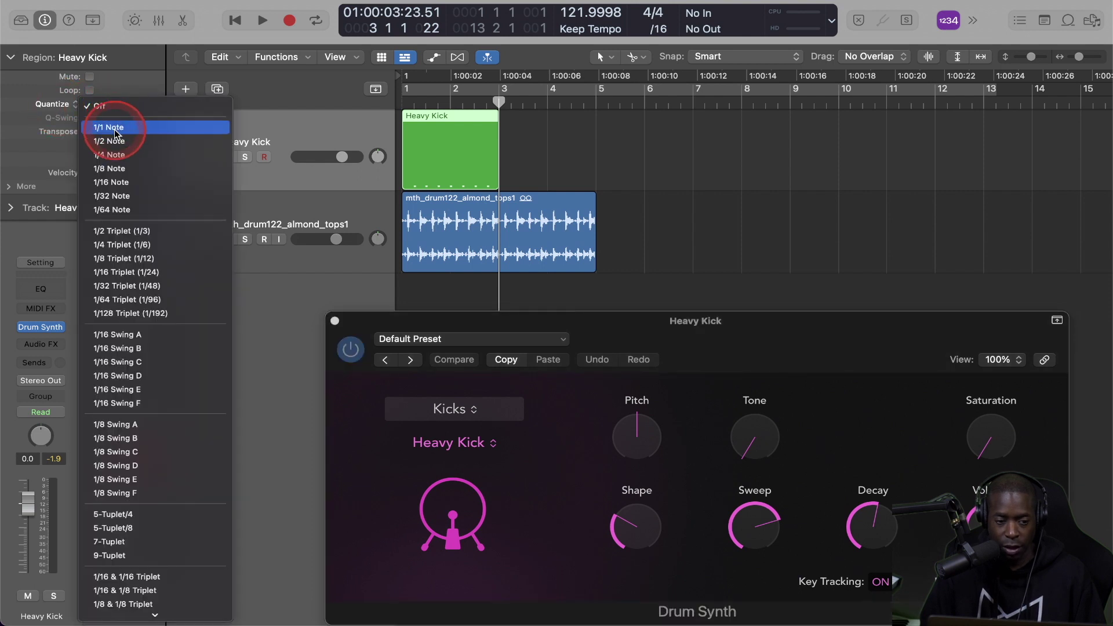
click(112, 186)
click(703, 217)
key(space)
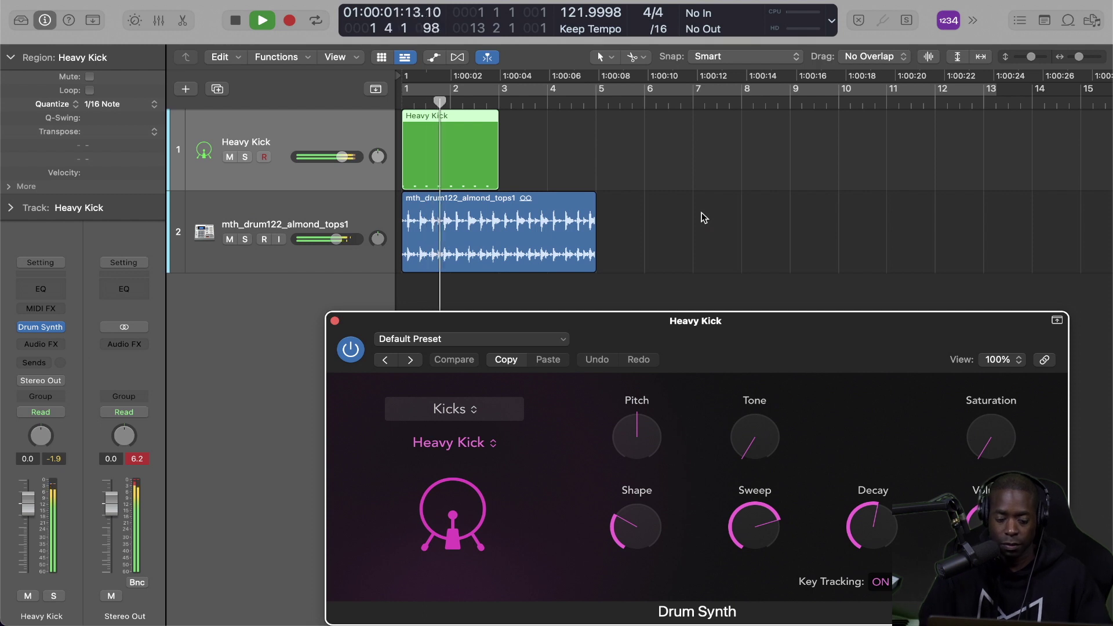
key(space)
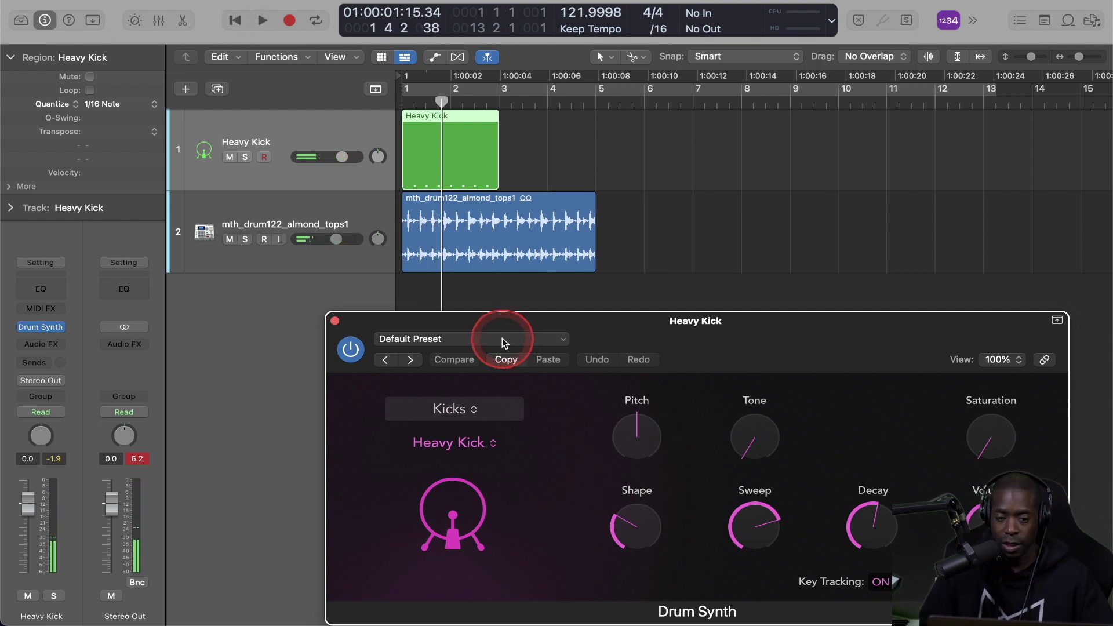
Close the Drum Synth window and open the Heavy Kick region in the Piano Roll with its first notes in view
click(335, 321)
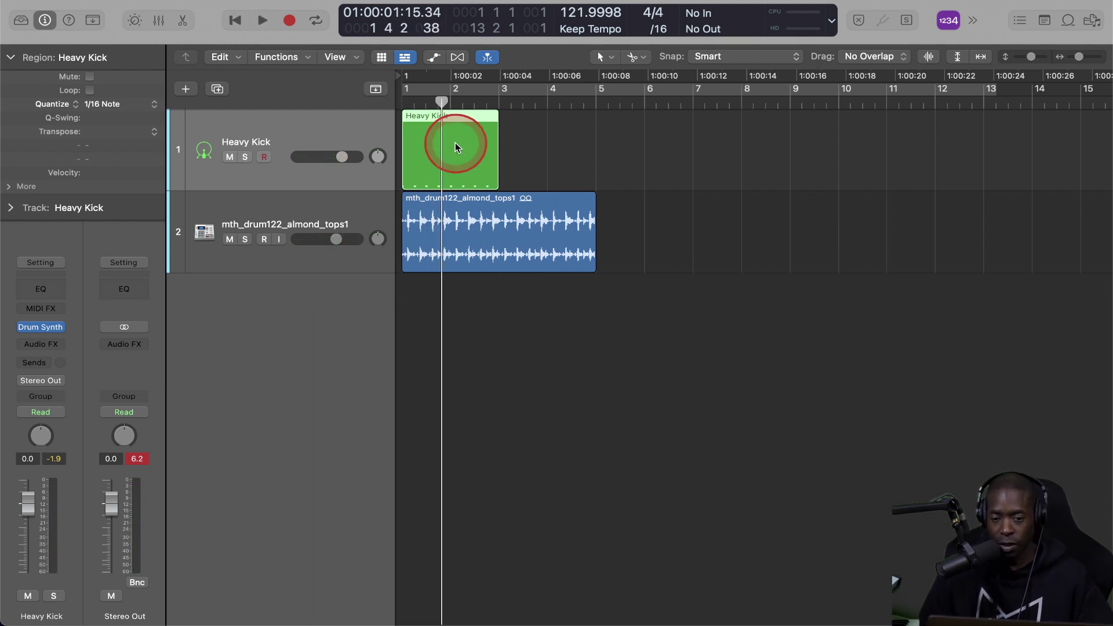
double_click(454, 145)
click(423, 528)
scroll(426, 525, left, 5)
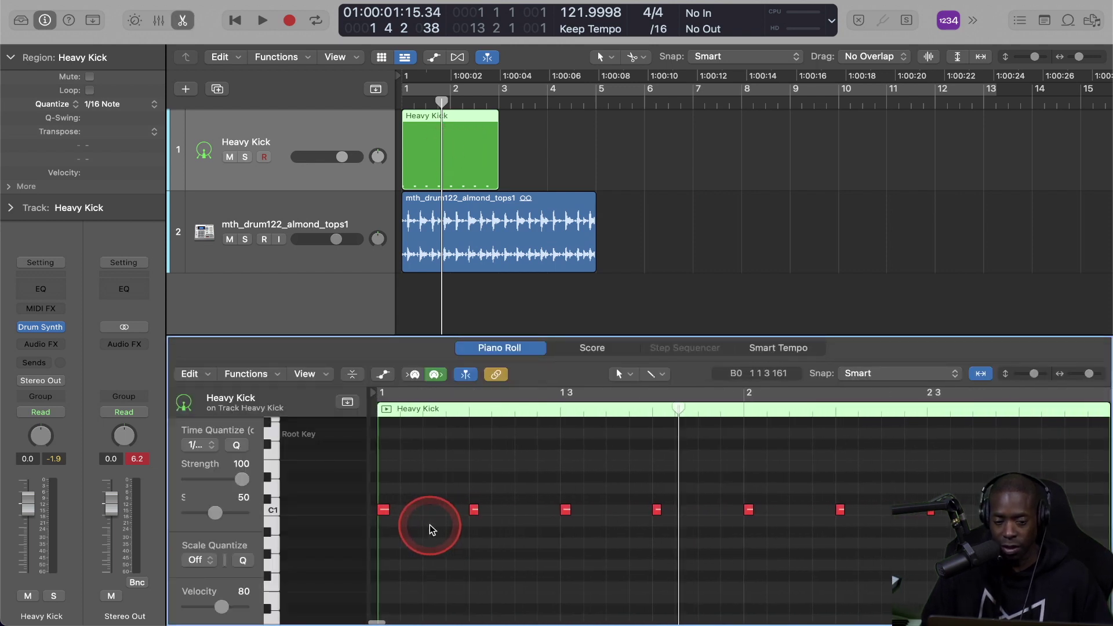
click(429, 520)
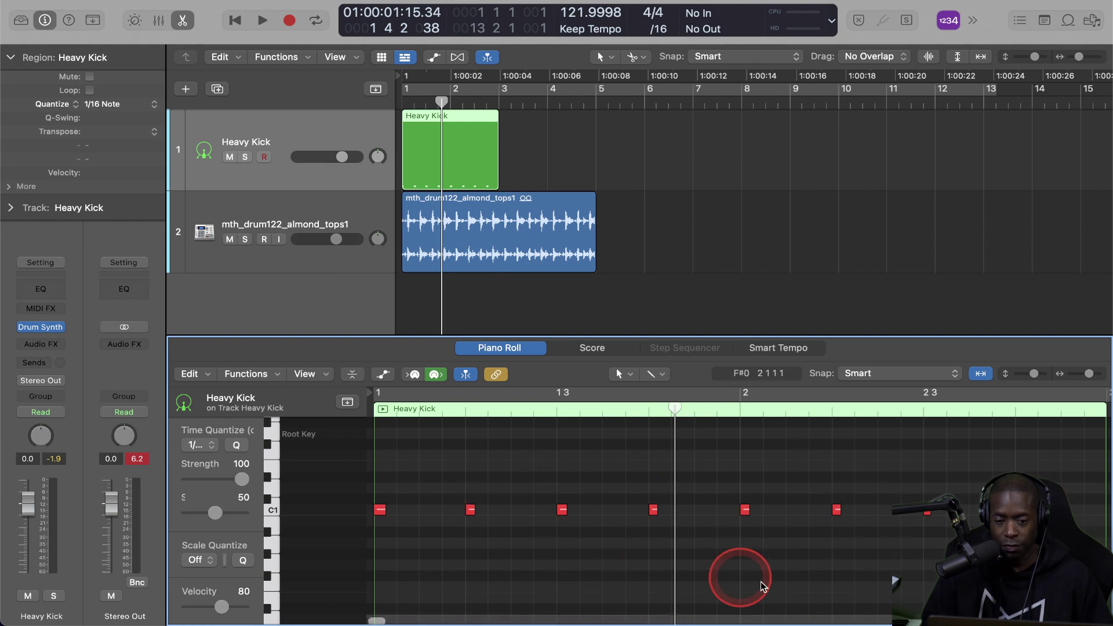
Apply 1/16 Note time quantize to all the kick notes and widen the Piano Roll's note settings area
drag(974, 551, 361, 471)
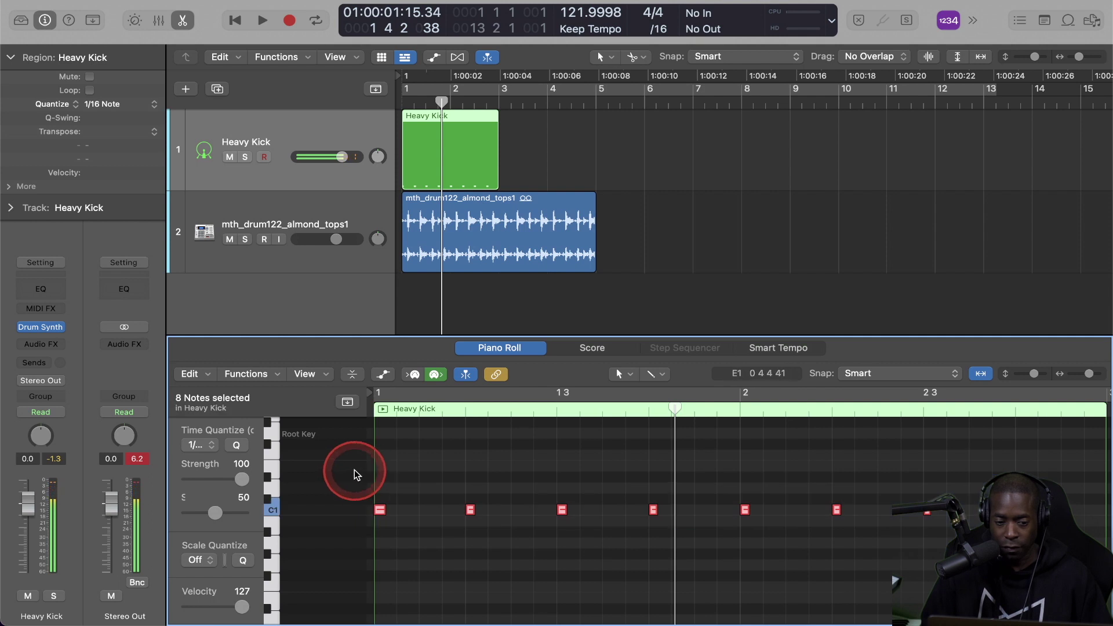
click(238, 446)
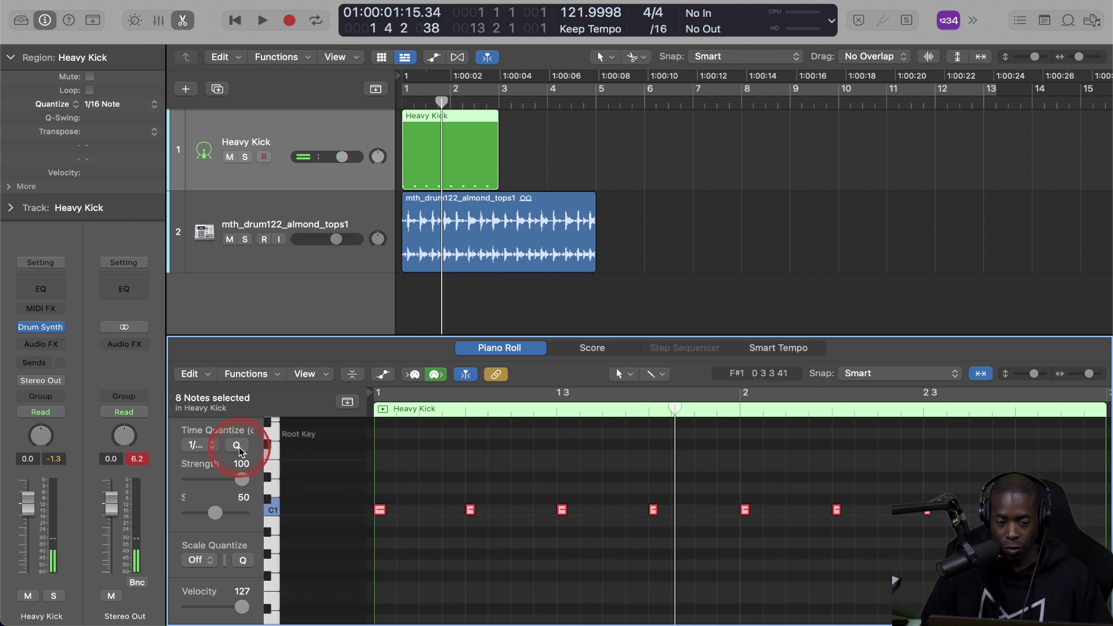
click(212, 516)
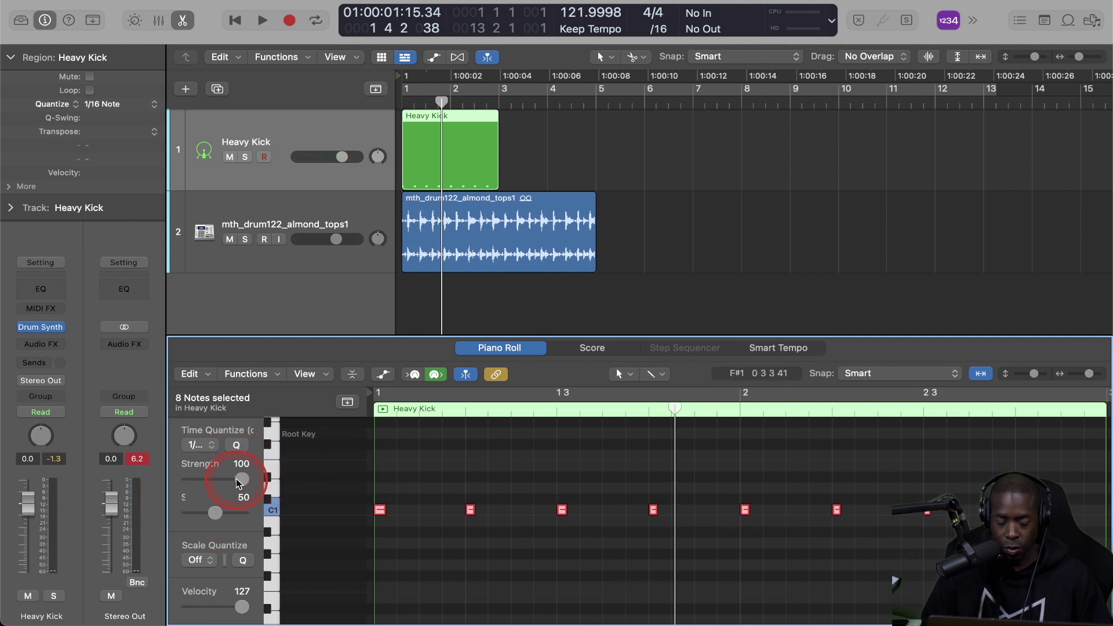
drag(264, 481, 308, 485)
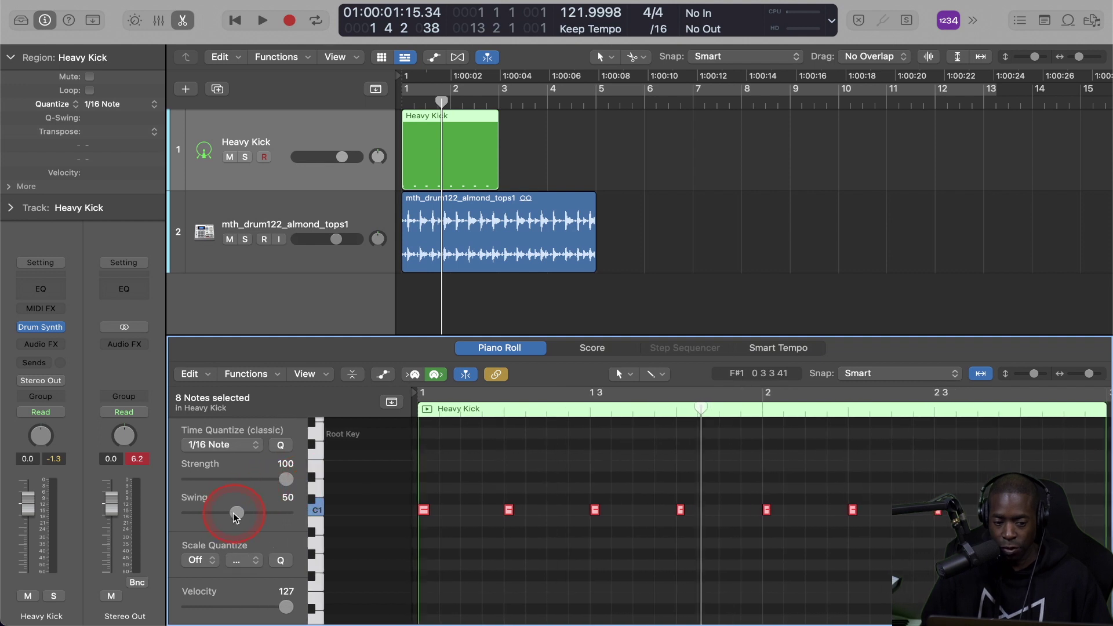
click(285, 607)
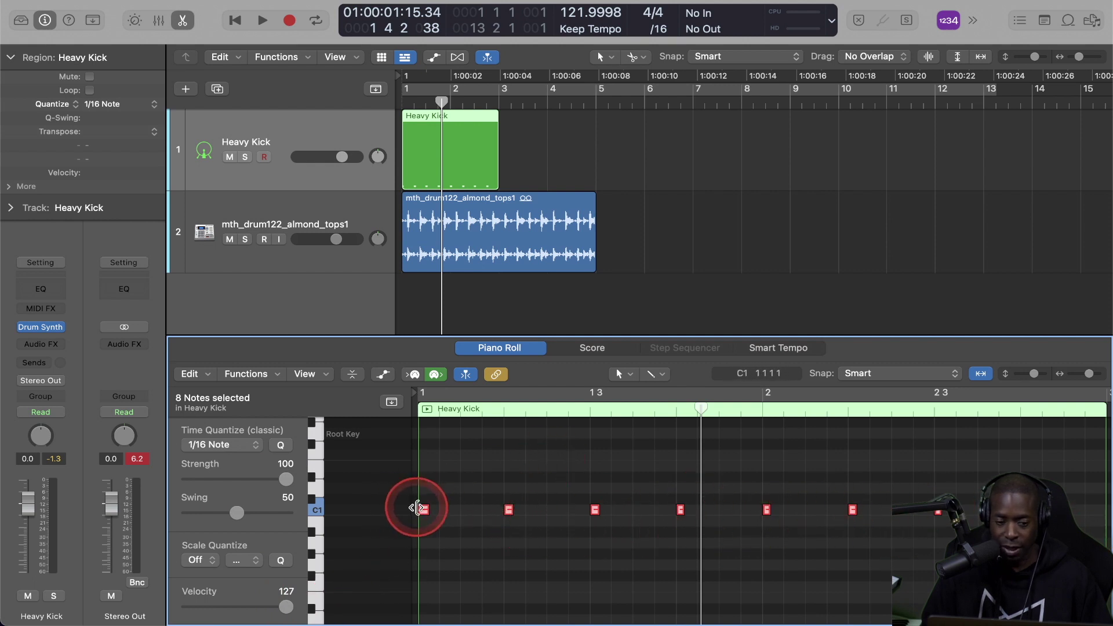
Add four C1 notes midway between the existing kicks in bar 1, plus one higher note just before bar 2
click(464, 512)
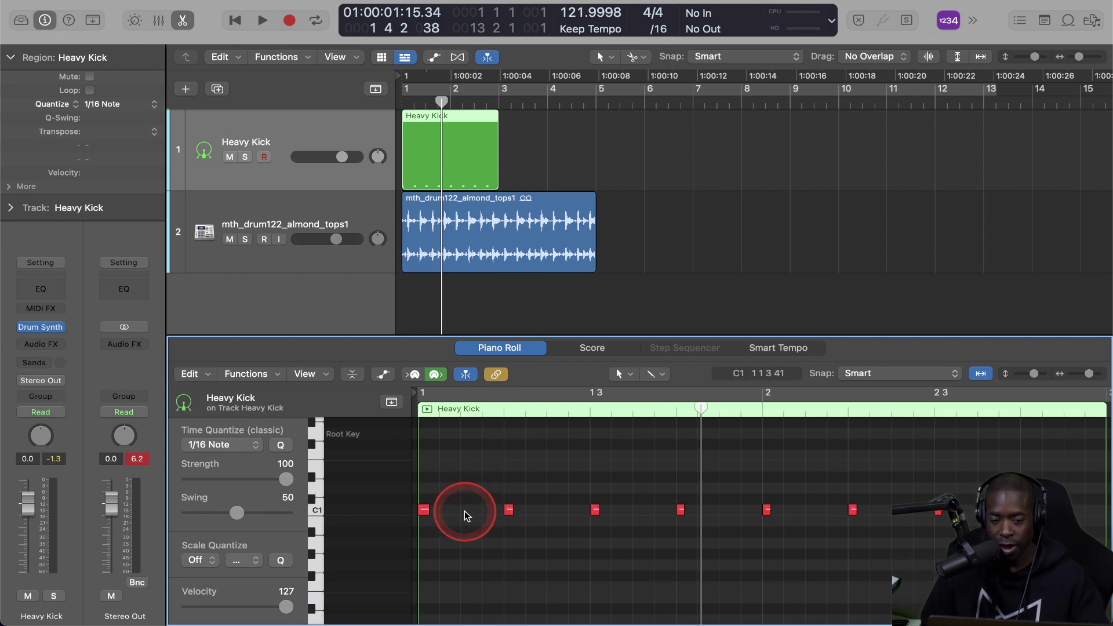
click(466, 511)
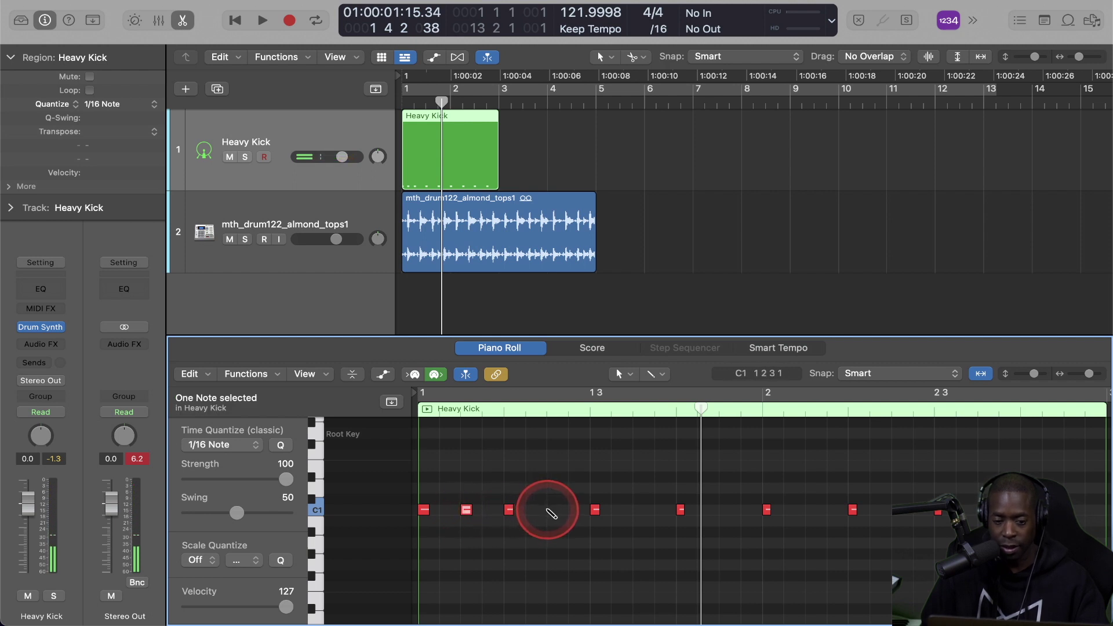
click(552, 511)
click(638, 510)
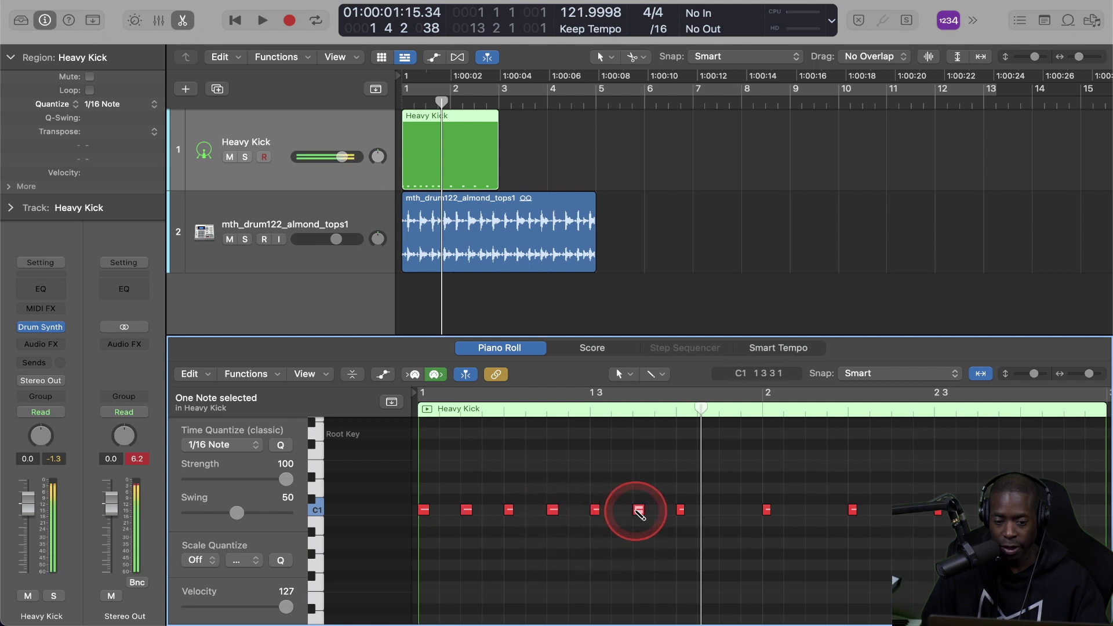
click(725, 510)
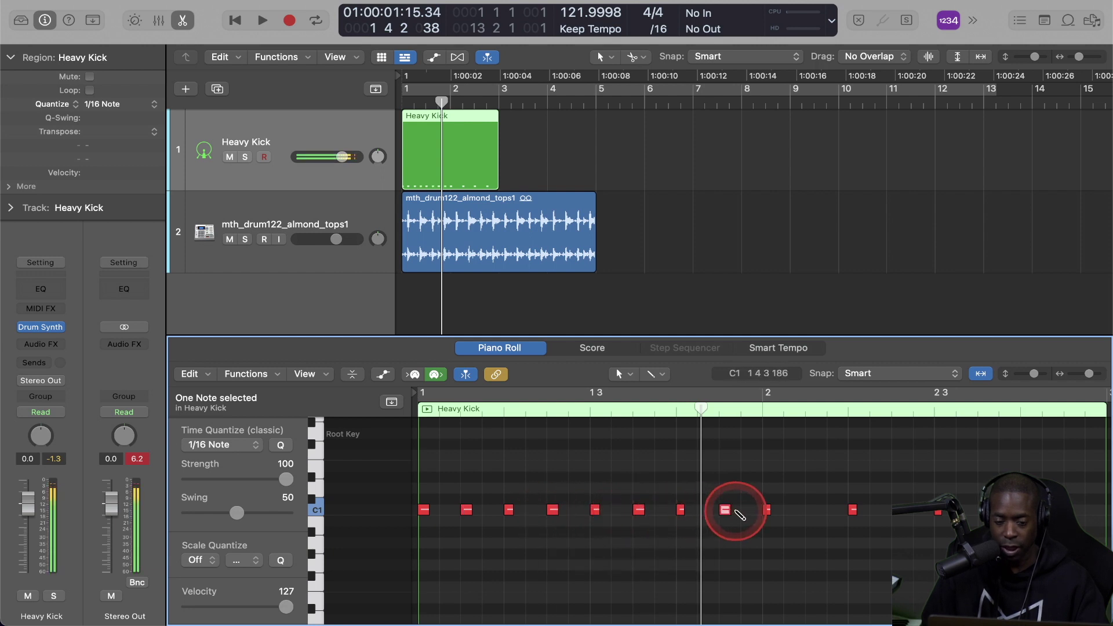
click(746, 490)
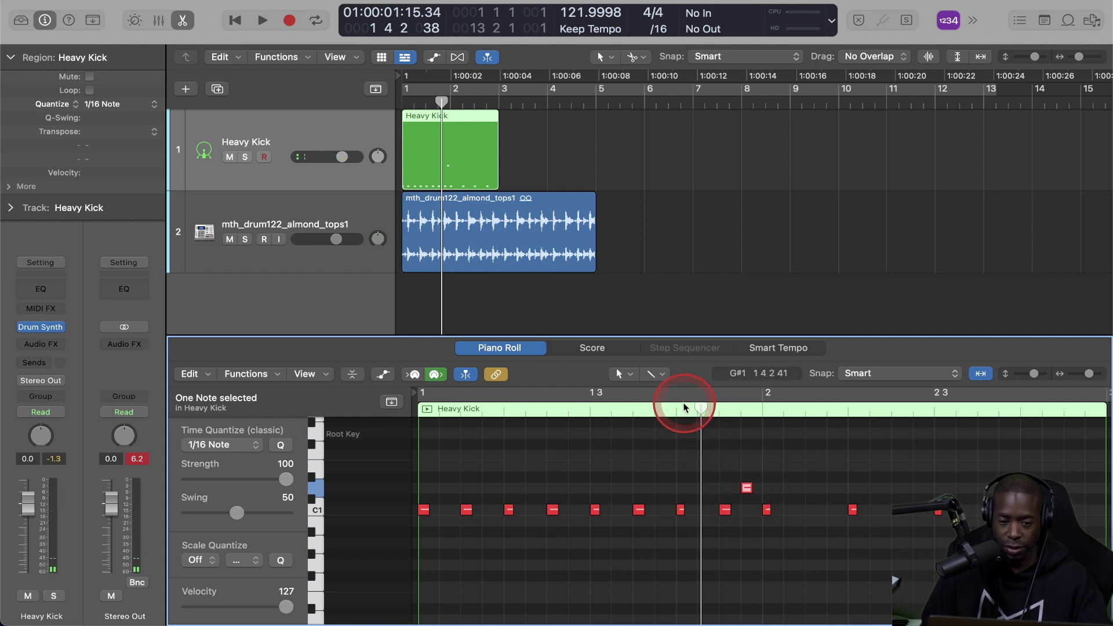
Erase the higher D1 note and the C1 note beneath it, just before bar 2, with the Eraser Tool
click(654, 374)
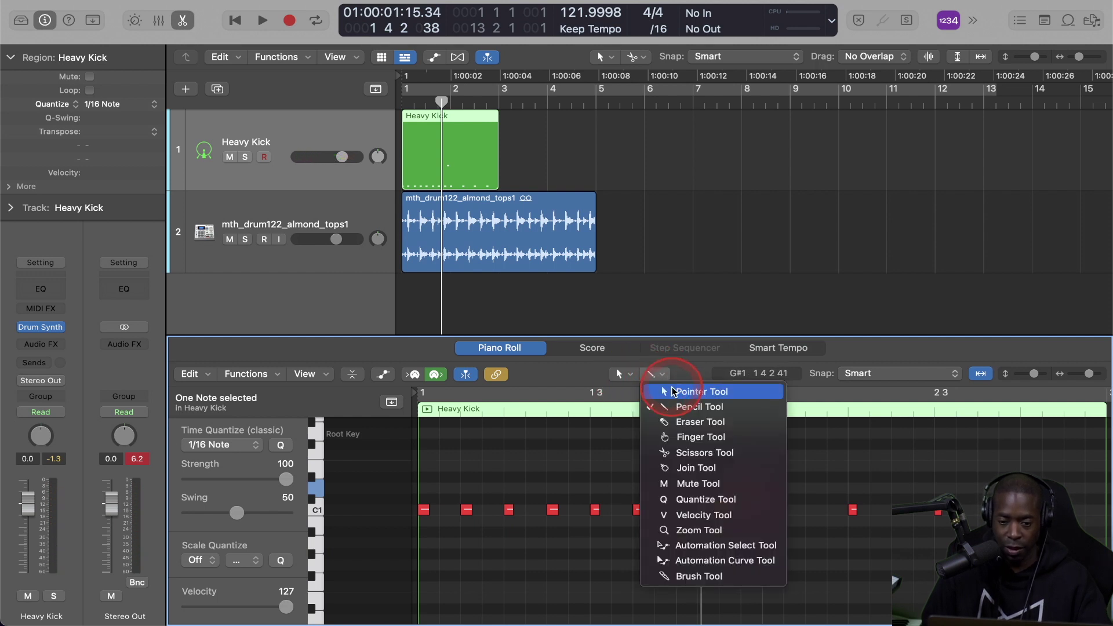
click(681, 422)
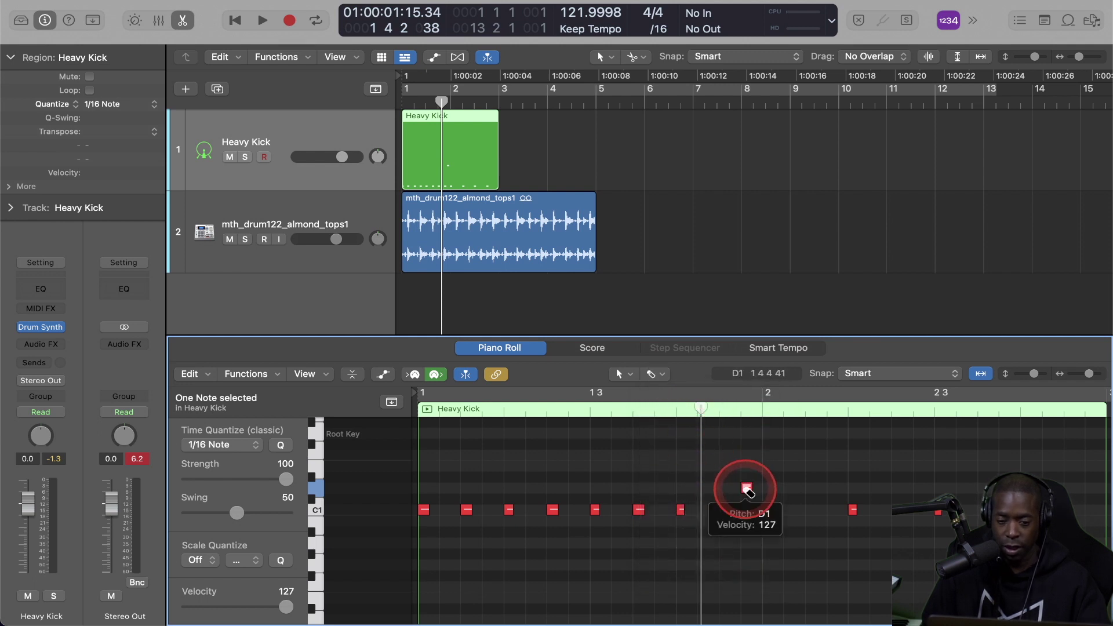
click(746, 489)
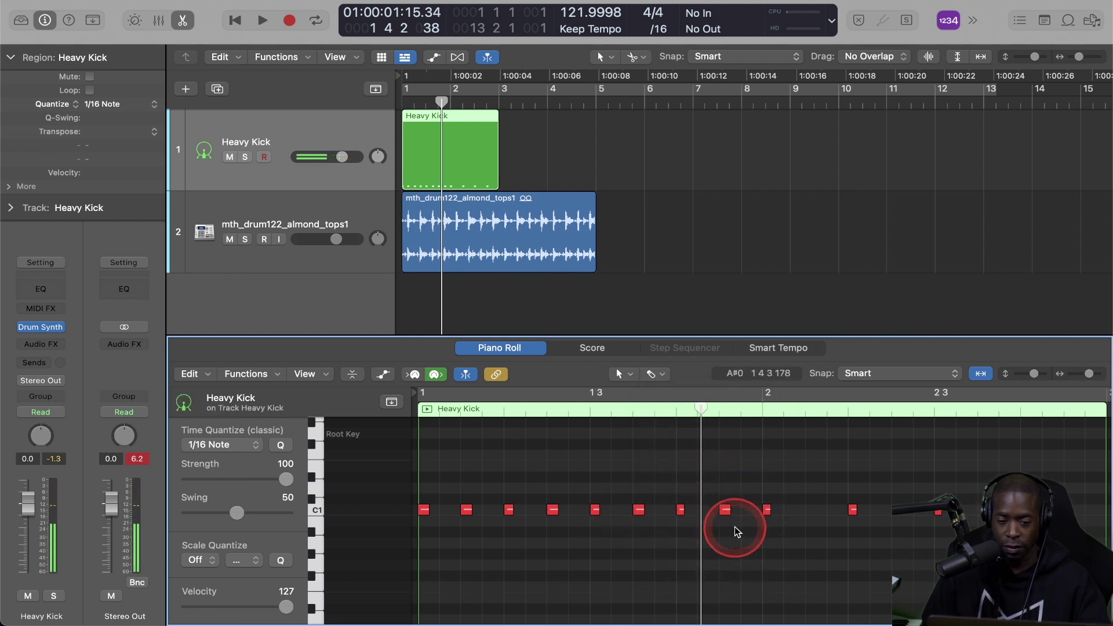
drag(733, 524, 712, 490)
key(Delete)
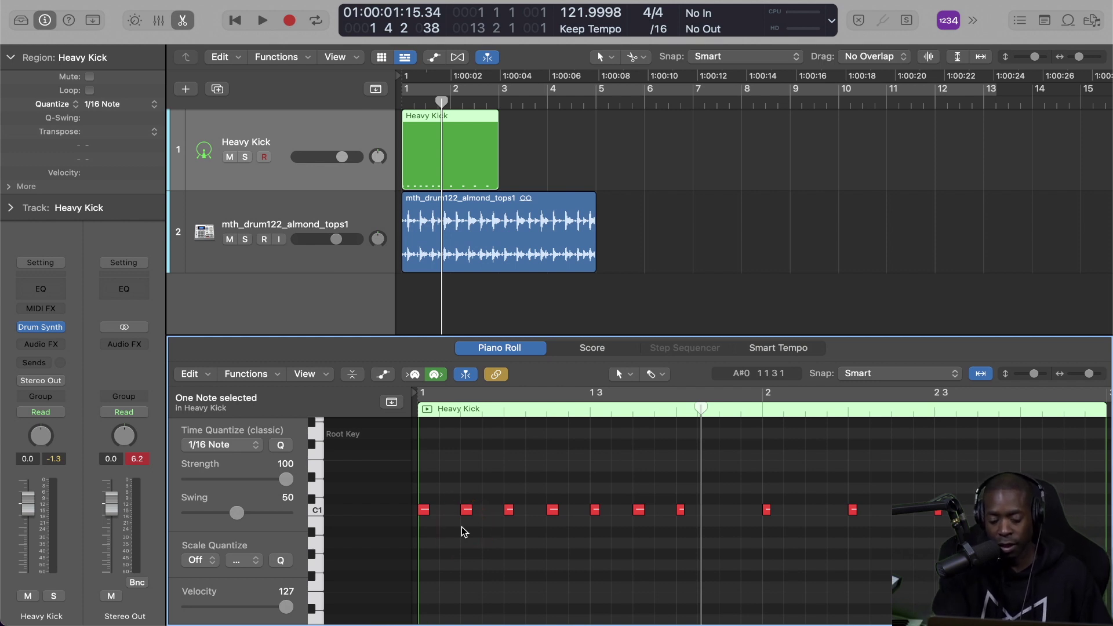
Open Musical Typing and audition the Heavy Kick sound at different pitches from octave C2 up to E3
key(super+k)
click(556, 184)
drag(628, 168, 512, 159)
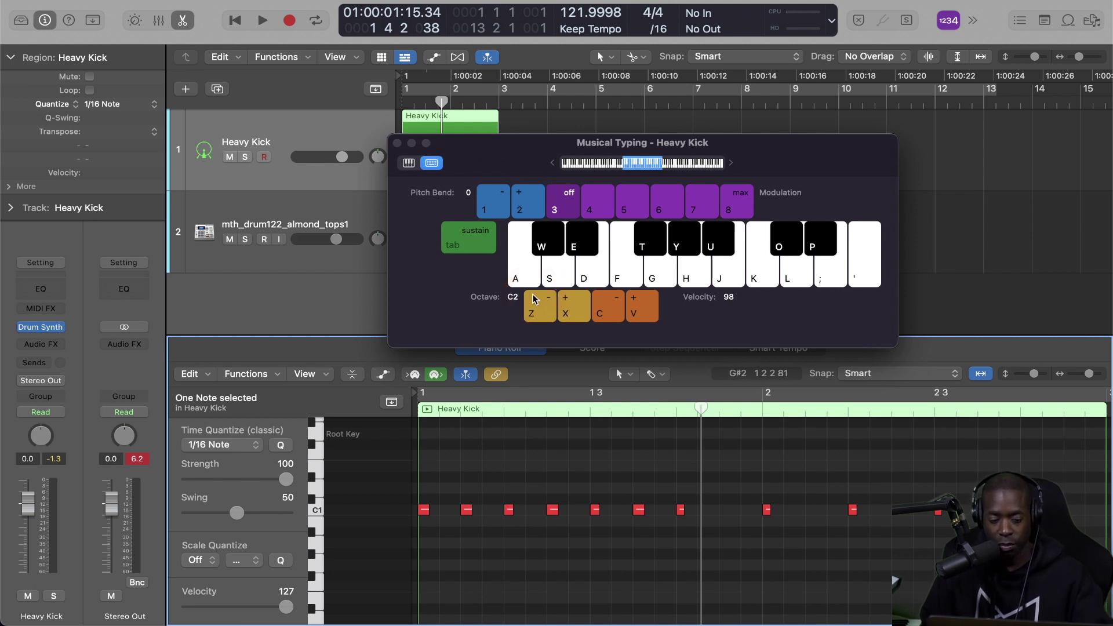
key(s)
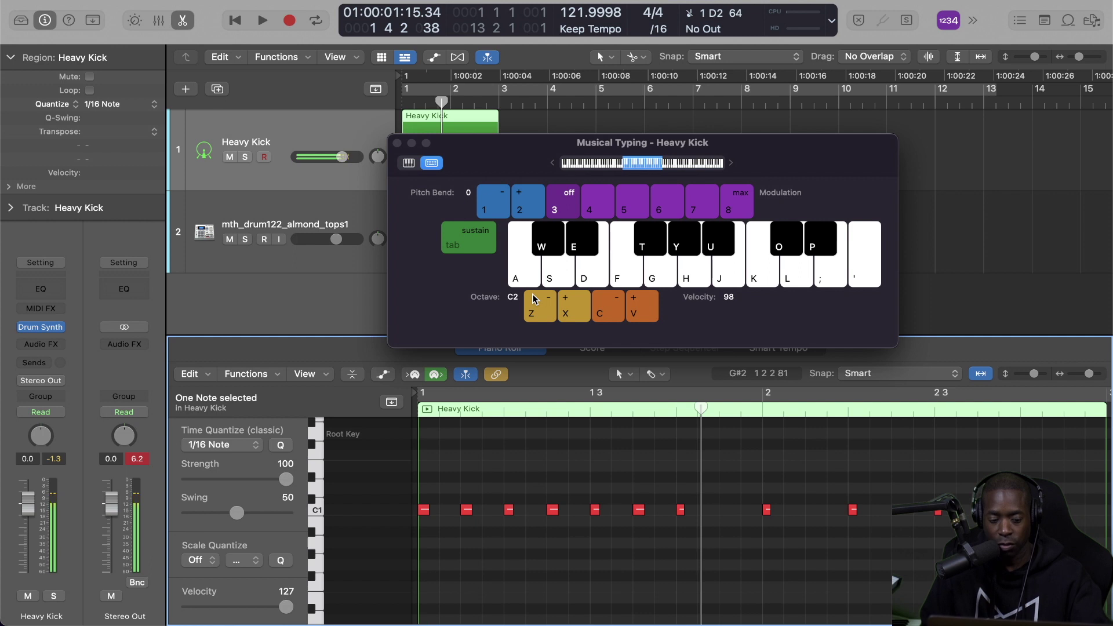
key(g)
key(h)
key(j)
key(k)
key(semicolon)
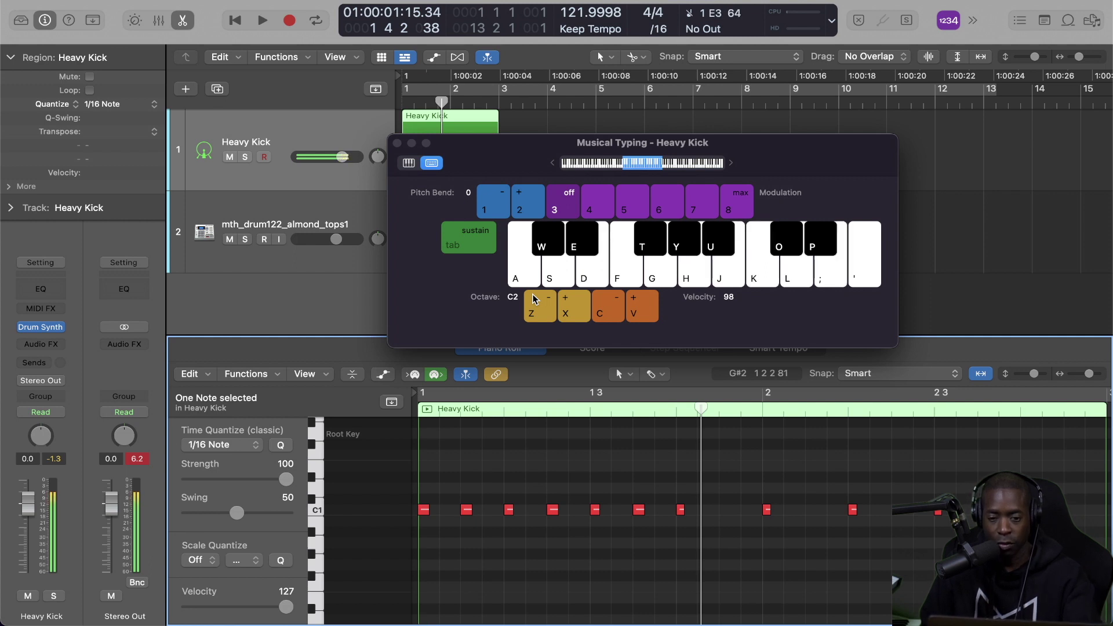
key(g)
key(d)
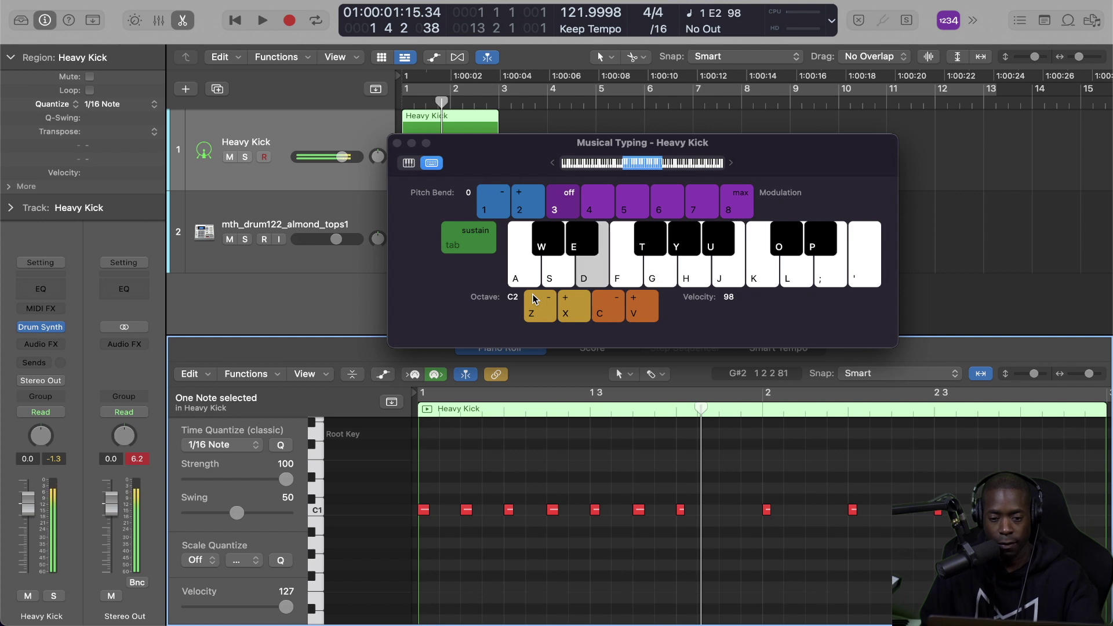
key(d)
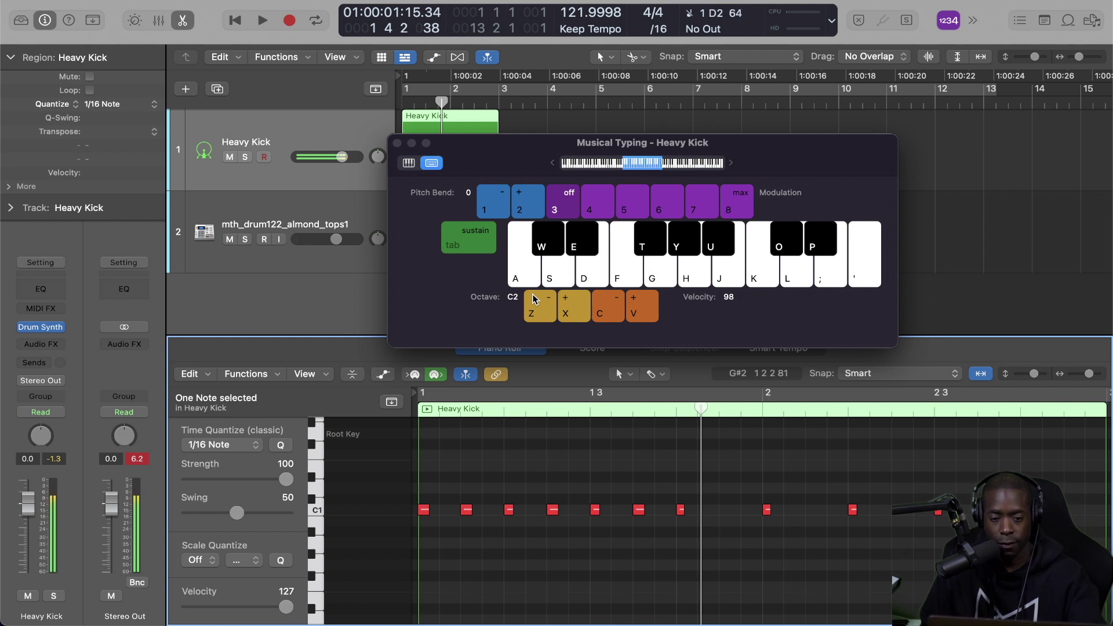
key(a)
Raise the Musical Typing velocity by four increments
click(535, 301)
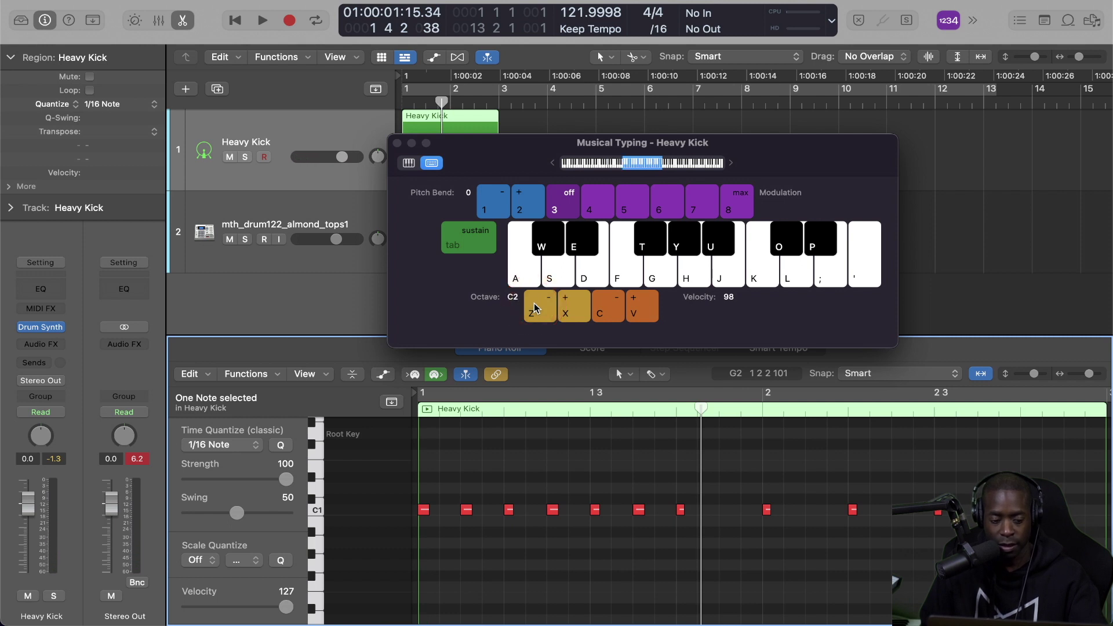
key(v)
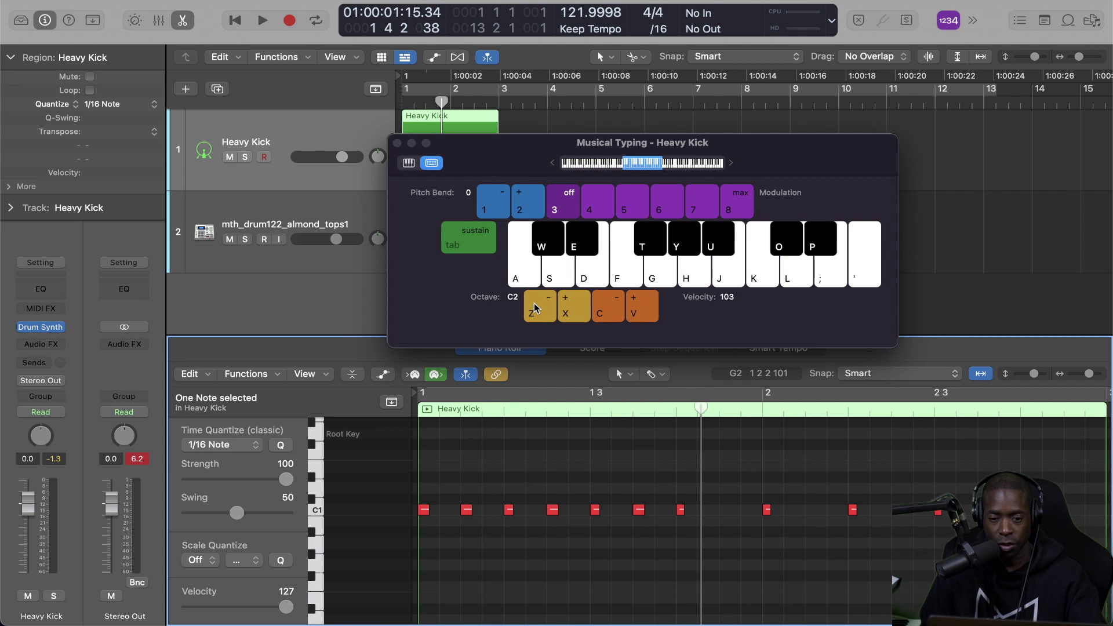
key(v)
key(v)
key(v)
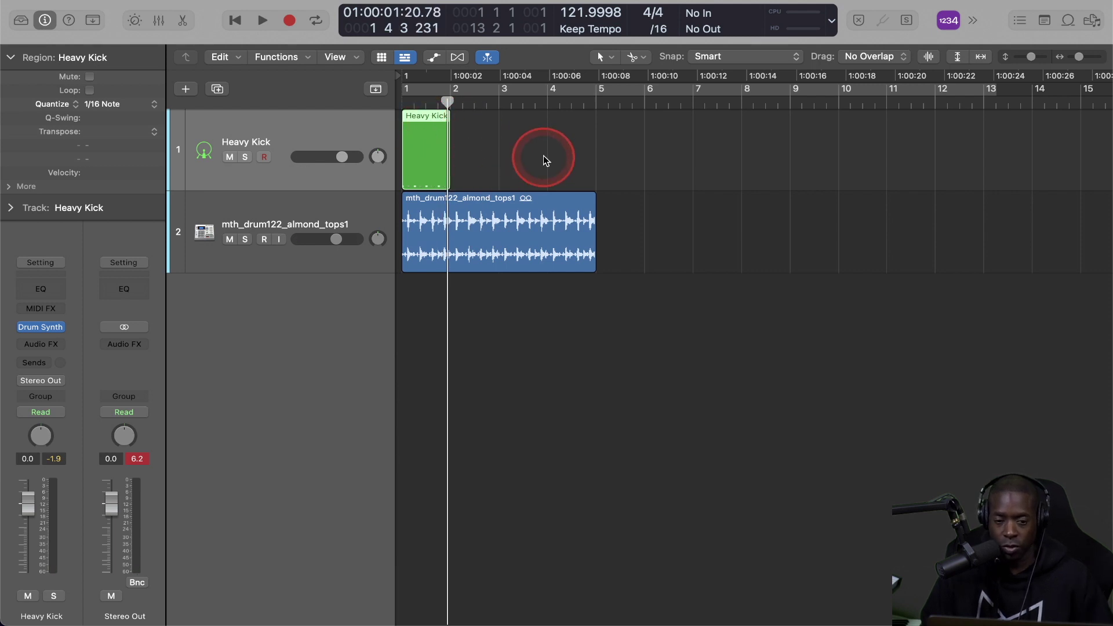
Repeat the one-bar Heavy Kick region three times so the pattern fills bars 1 to 4
click(543, 157)
click(436, 141)
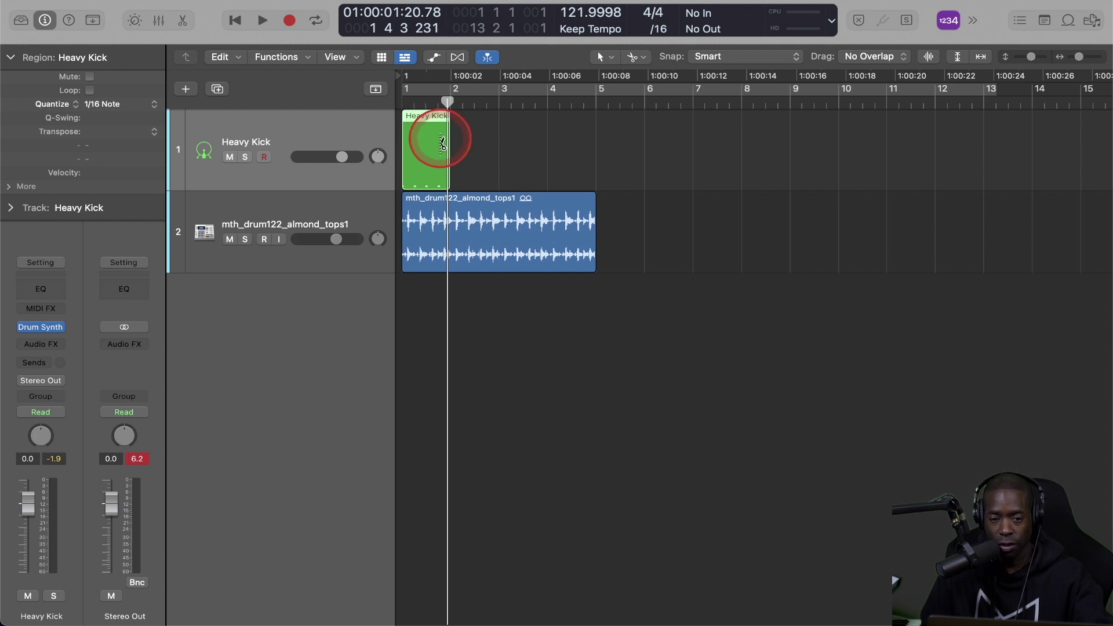
key(super+r)
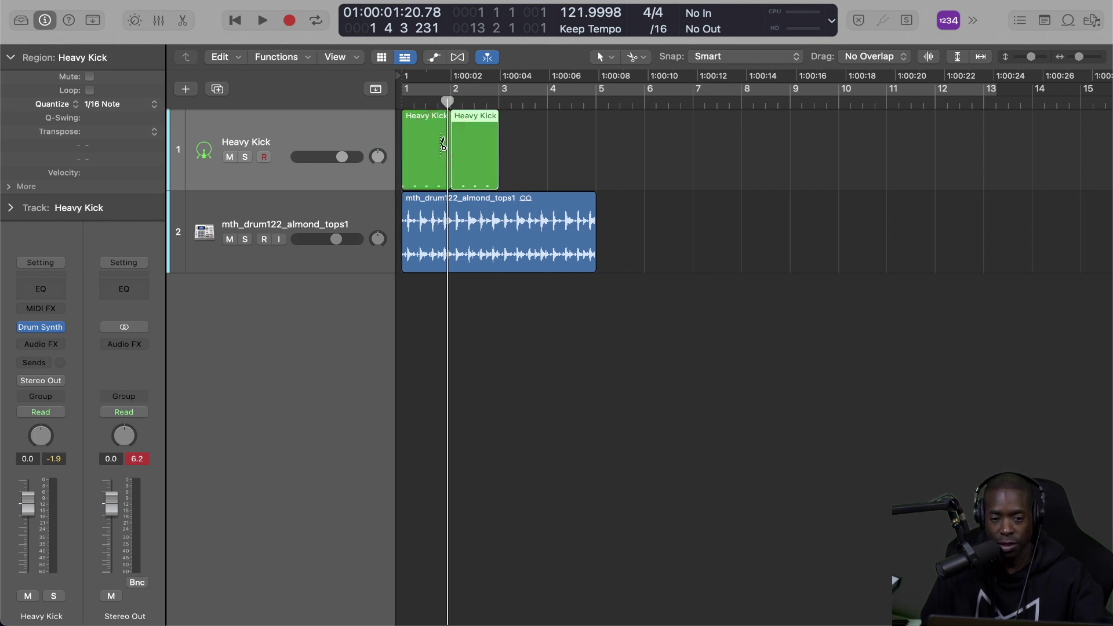
key(super+r)
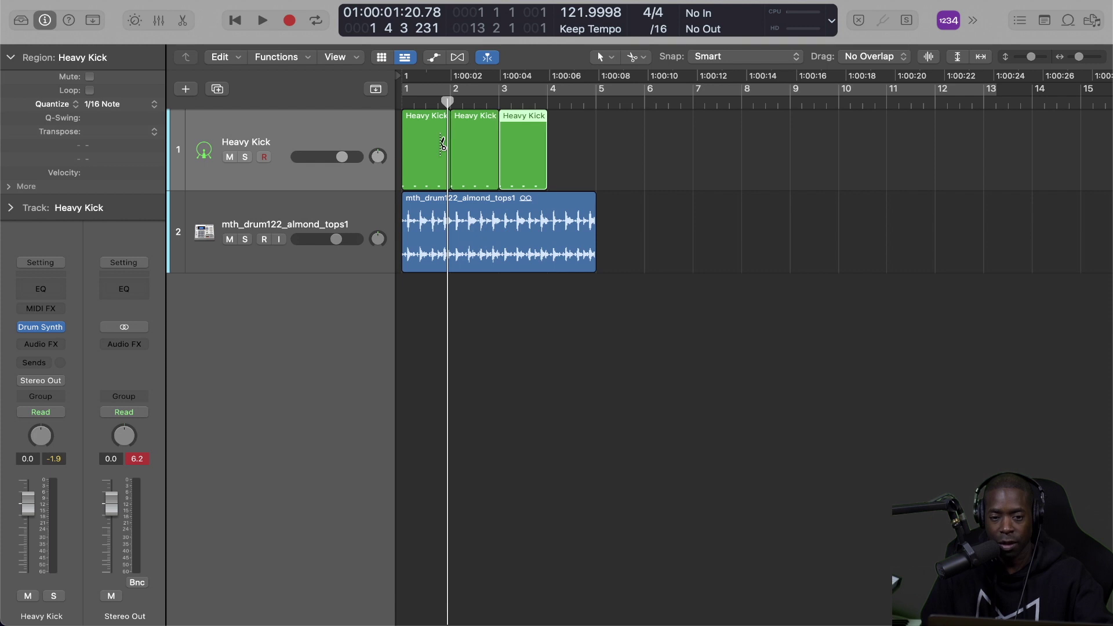
key(super+r)
click(631, 174)
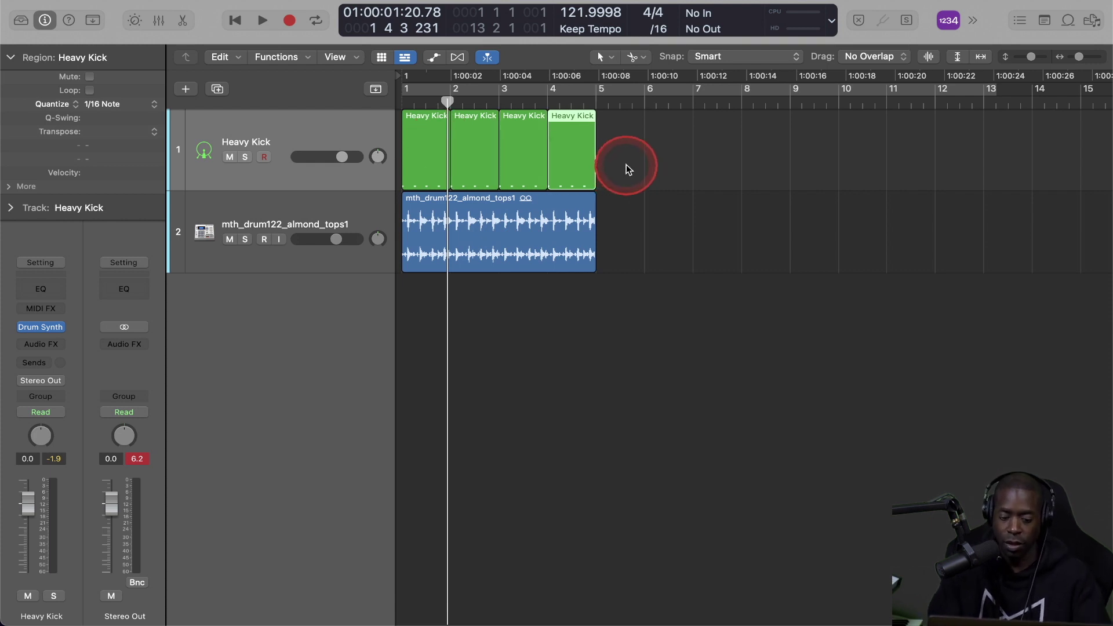
Play the arrangement from the start and set the cycle range from bar 1 to bar 5
key(Return)
key(space)
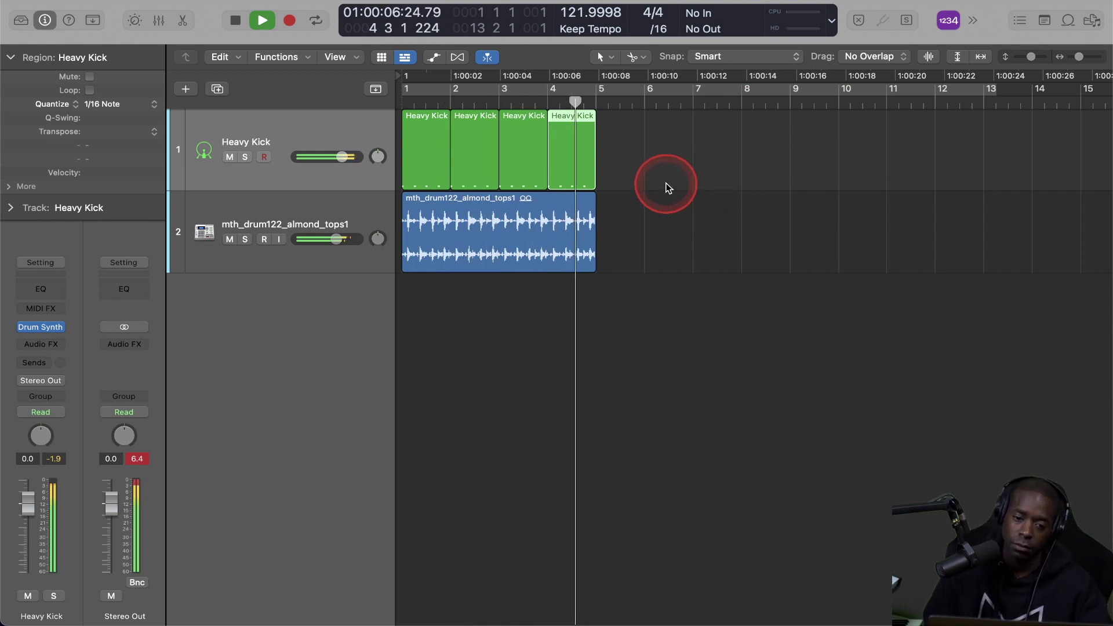
drag(404, 90, 596, 95)
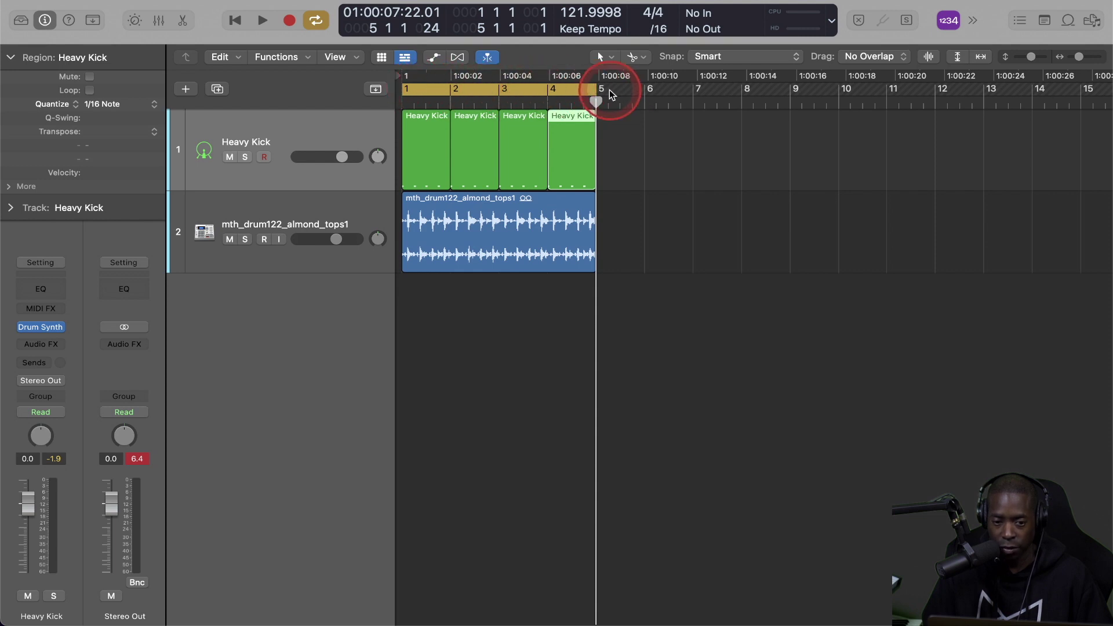
Set the Tracks area's snapping to Snap Regions to Absolute Value
click(735, 58)
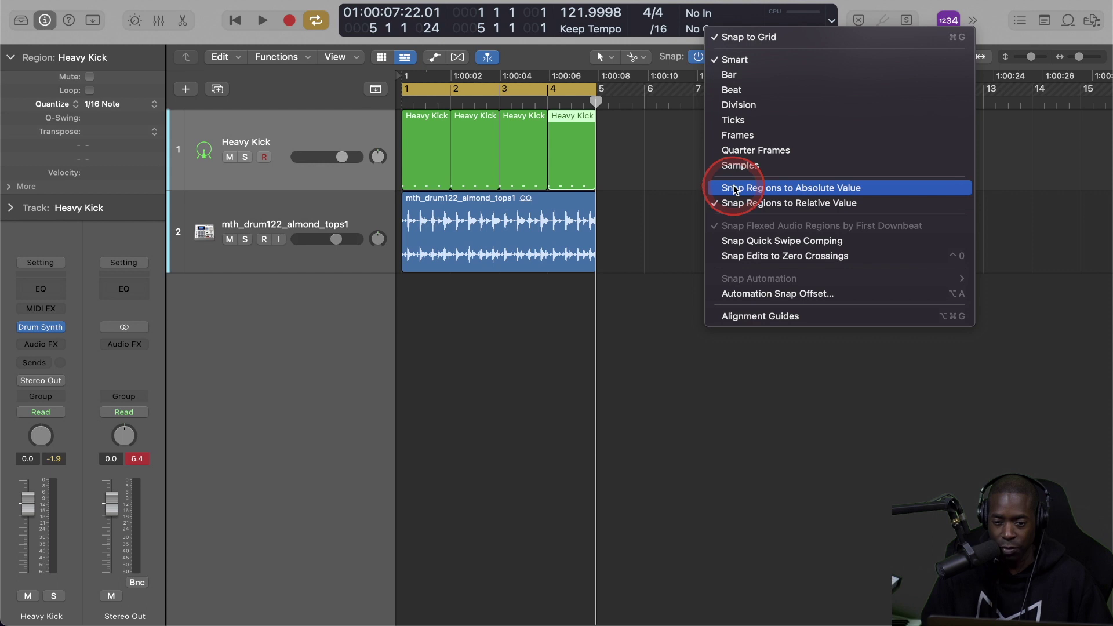
click(840, 187)
mouse_move(909, 32)
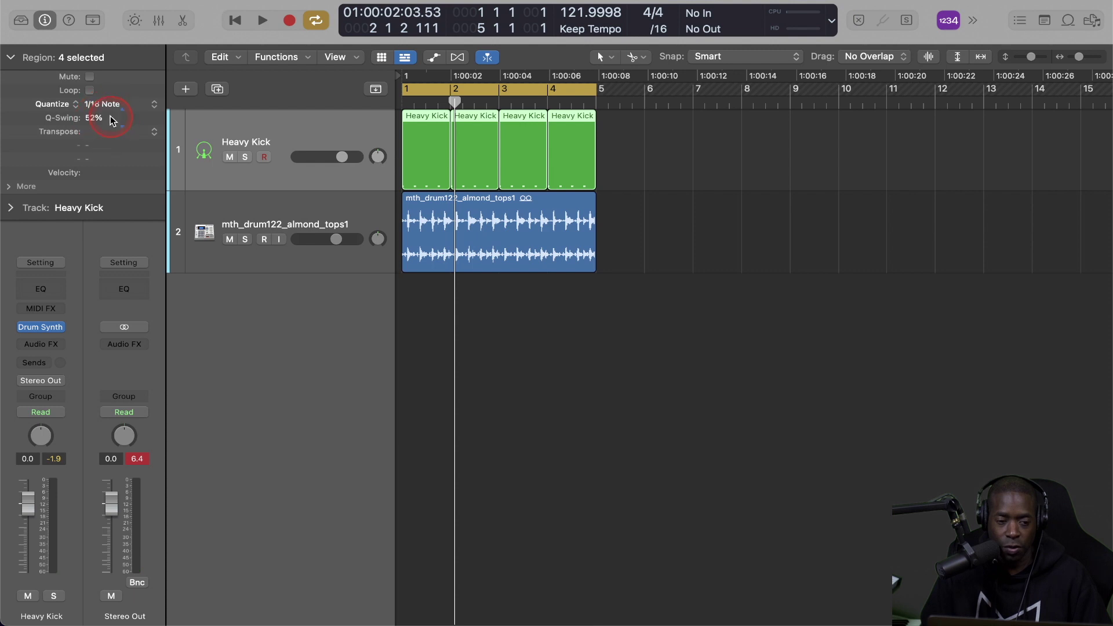
Try Q-Swing, Transpose and Delay adjustments on the four selected Heavy Kick regions
mouse_move(110, 116)
mouse_down()
mouse_move(126, 97)
mouse_move(97, 131)
mouse_up()
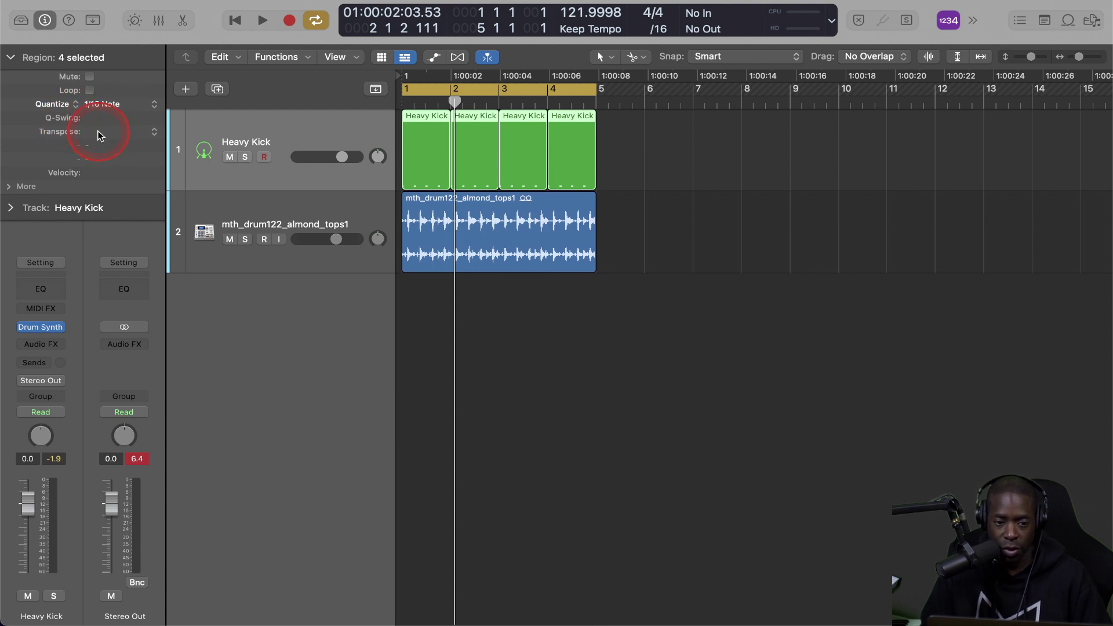
drag(98, 137, 100, 123)
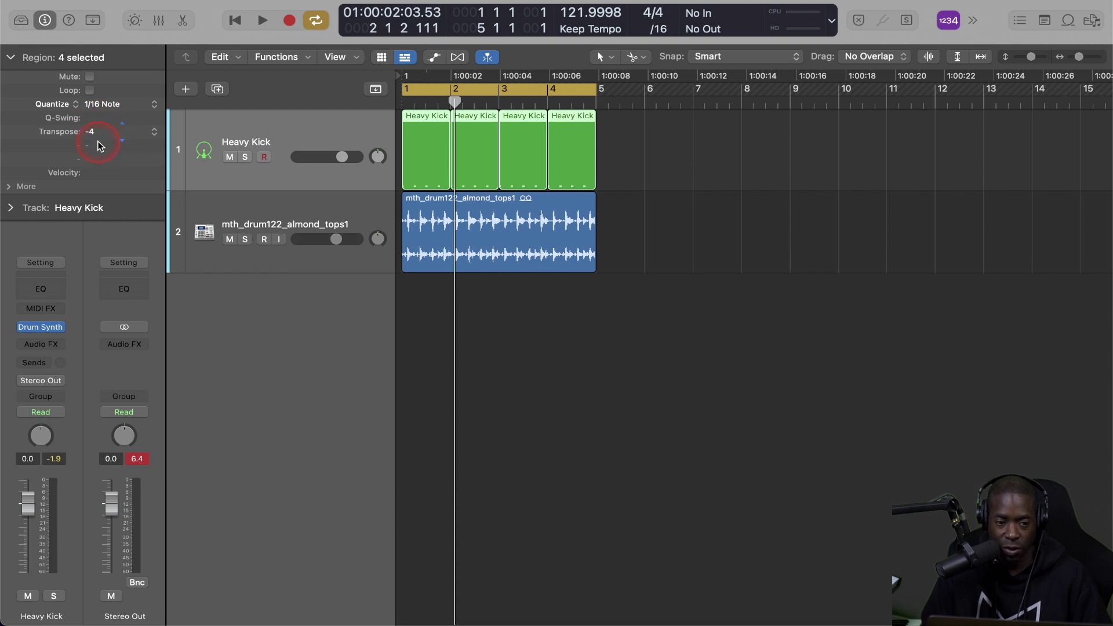
click(10, 188)
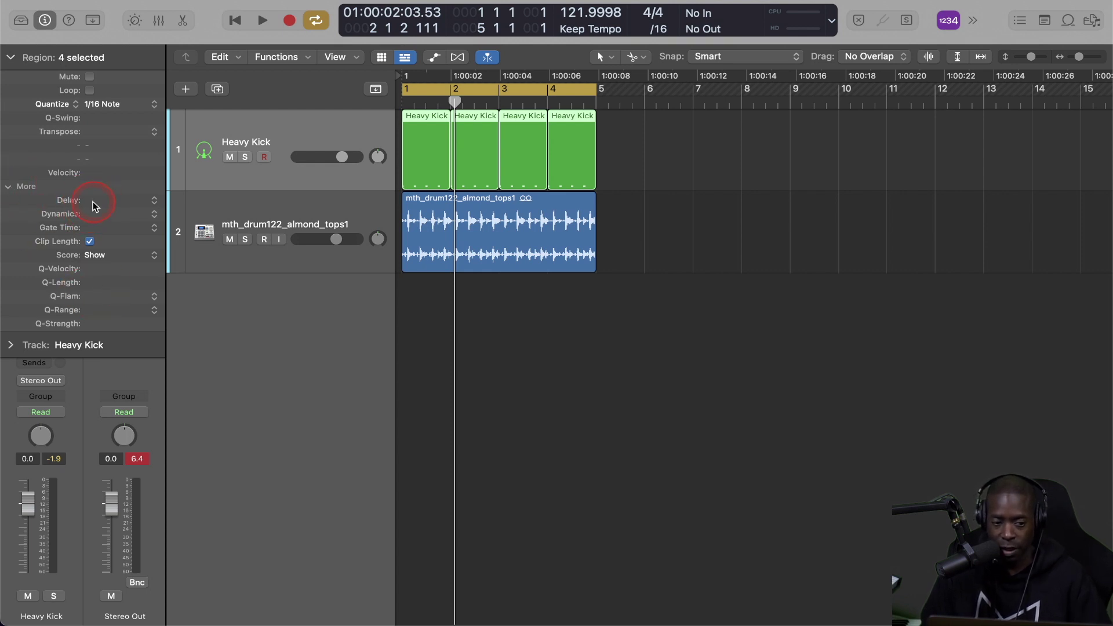
drag(93, 200, 96, 196)
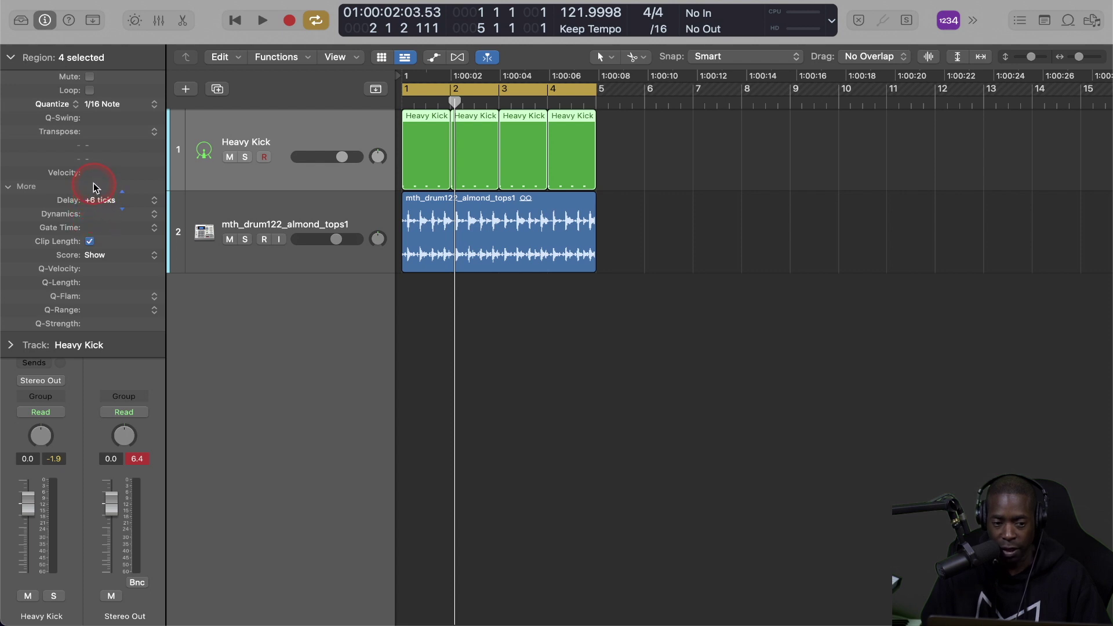
Show the Arrangement, Marker, Signature and Tempo global tracks, and hide them again
click(375, 90)
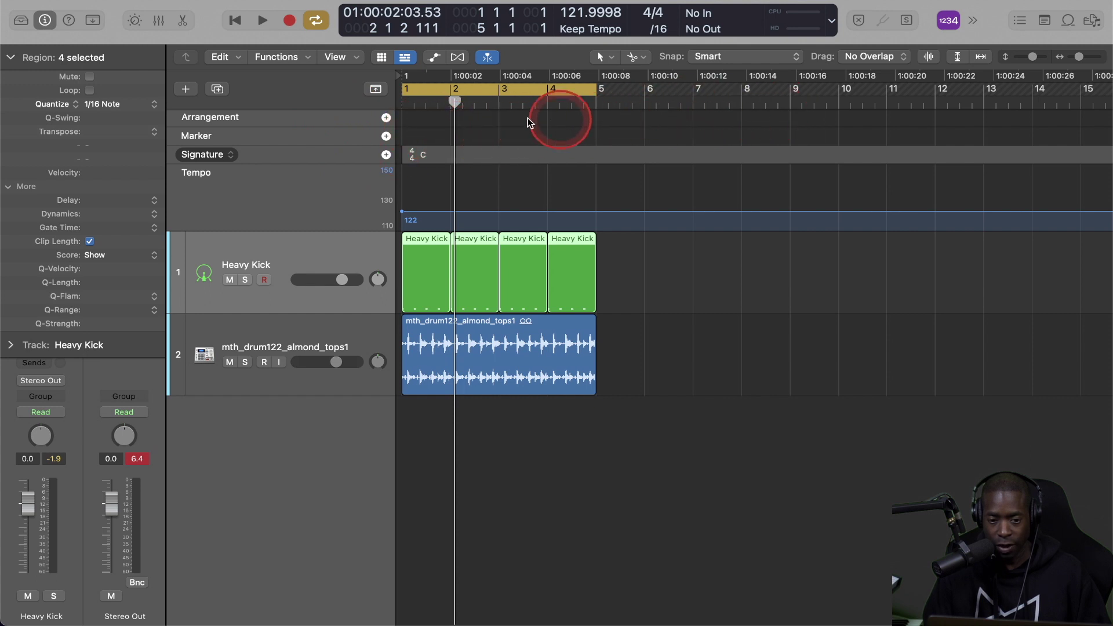
key(g)
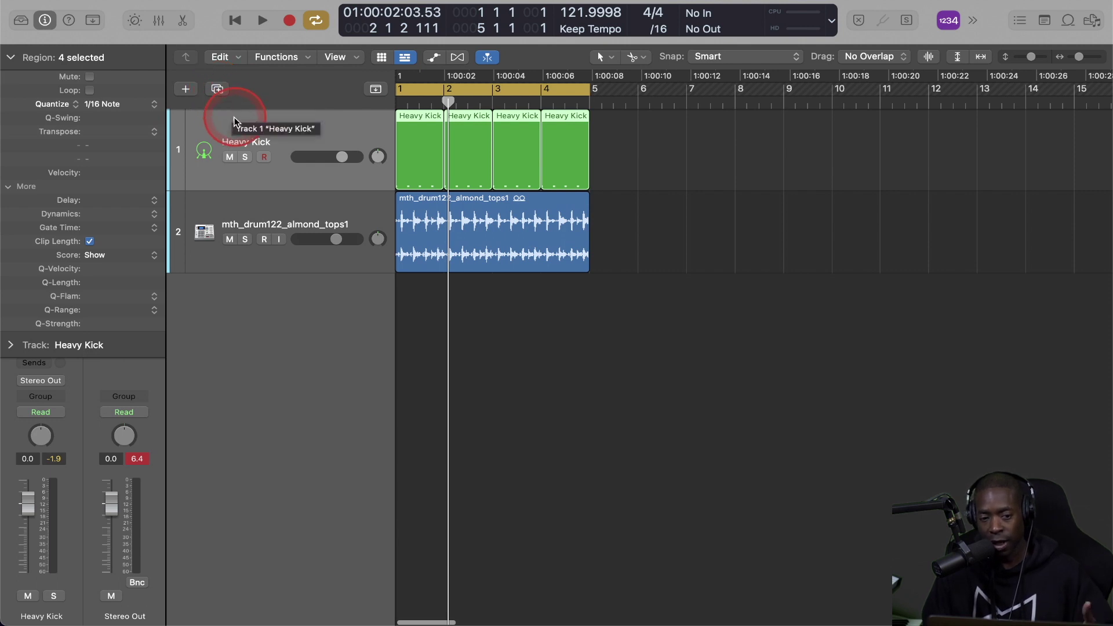
Duplicate the Heavy Kick track and the mth_drum122_almond_tops1 audio track, each without its regions
click(217, 89)
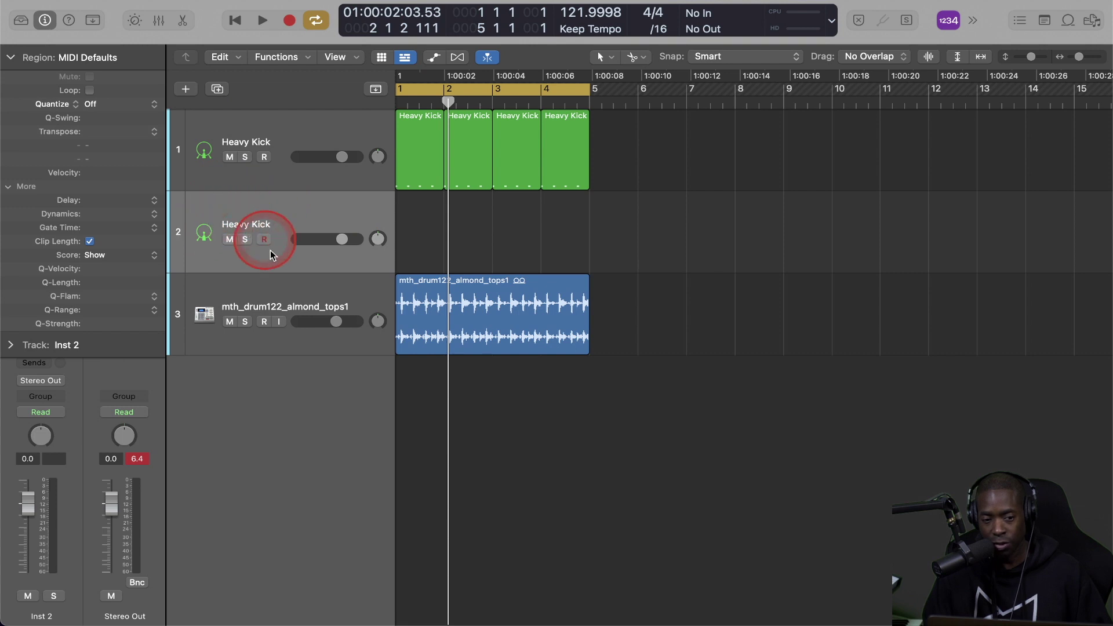
click(266, 294)
click(319, 309)
click(197, 102)
click(224, 91)
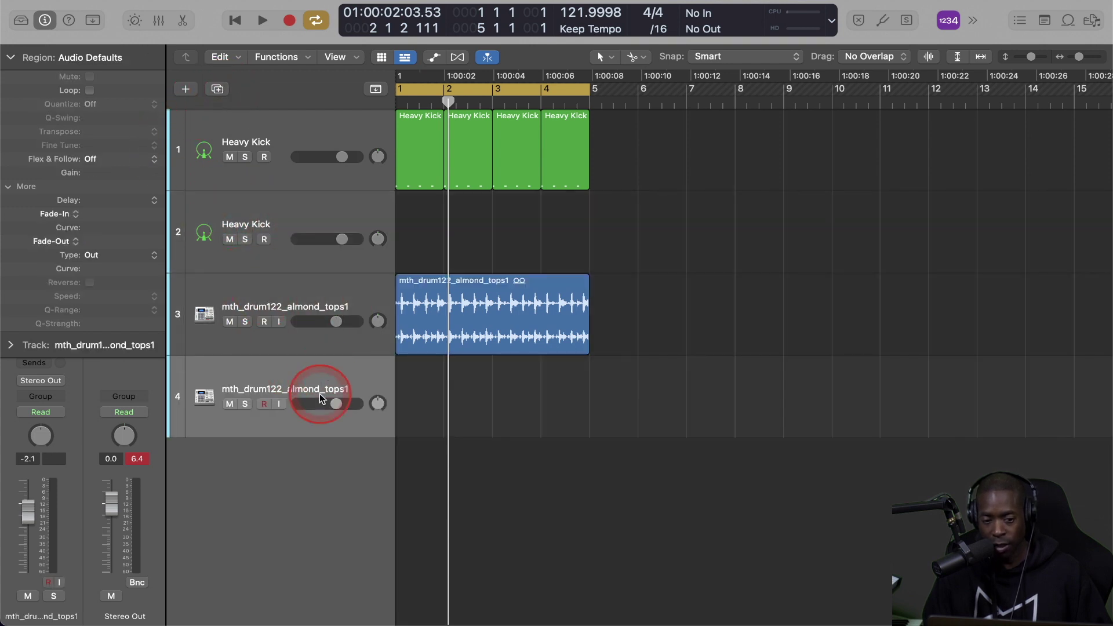
double_click(322, 387)
Compare the inspector settings and channel strips of the original and duplicated Heavy Kick tracks
click(302, 135)
click(300, 208)
click(295, 147)
click(309, 208)
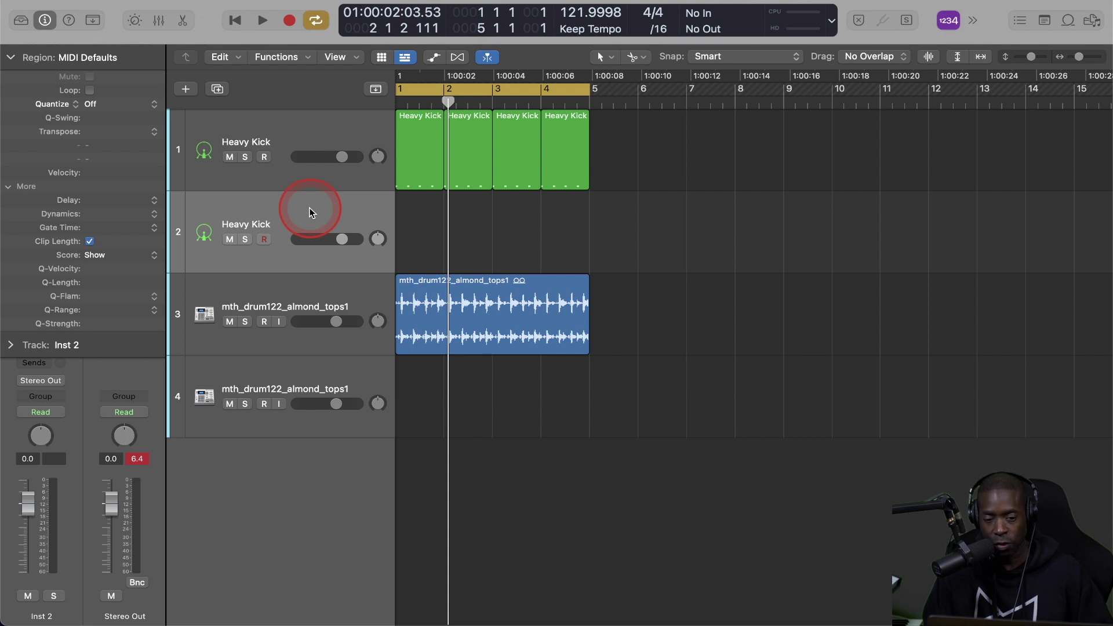
click(311, 139)
click(305, 206)
click(303, 281)
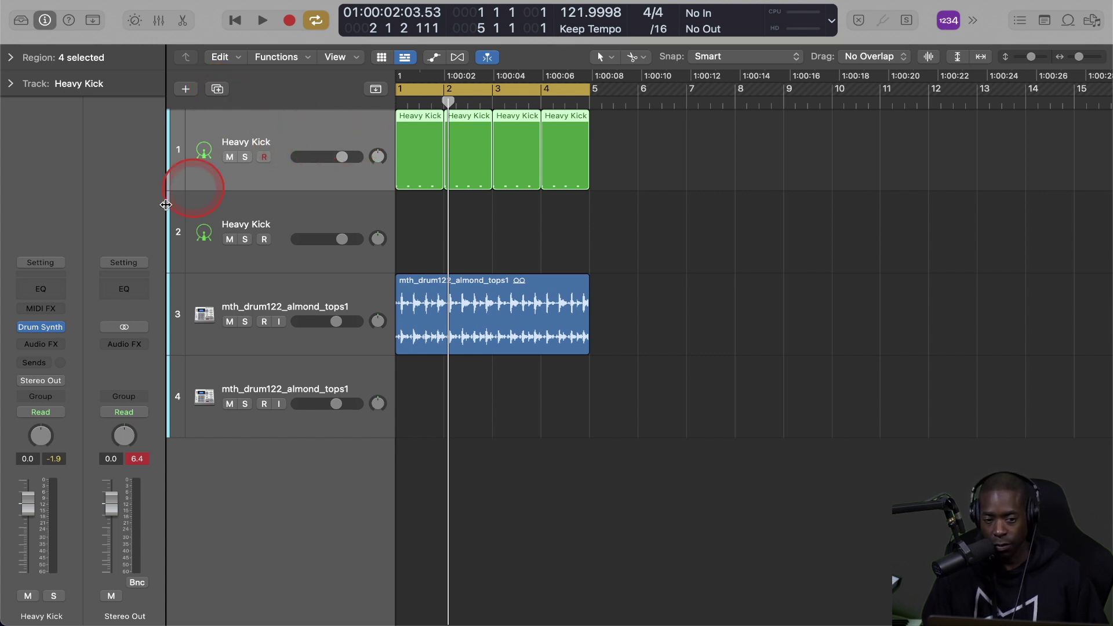
mouse_move(58, 330)
Load the Brooklyn patch from the Library's Drum Kit category onto the duplicated Heavy Kick track
click(255, 225)
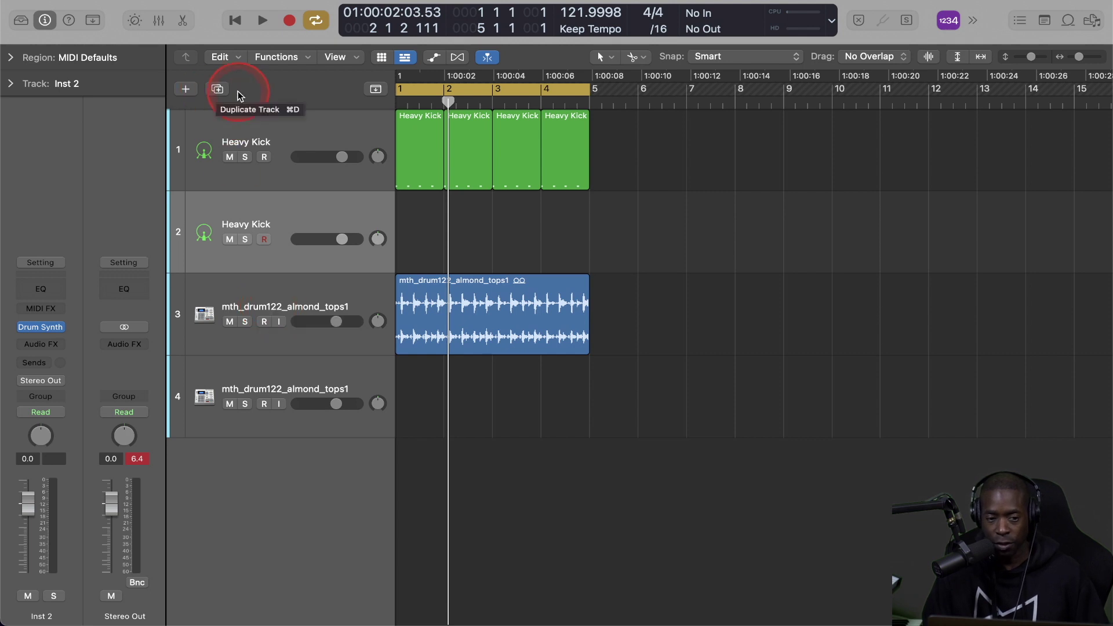
click(24, 23)
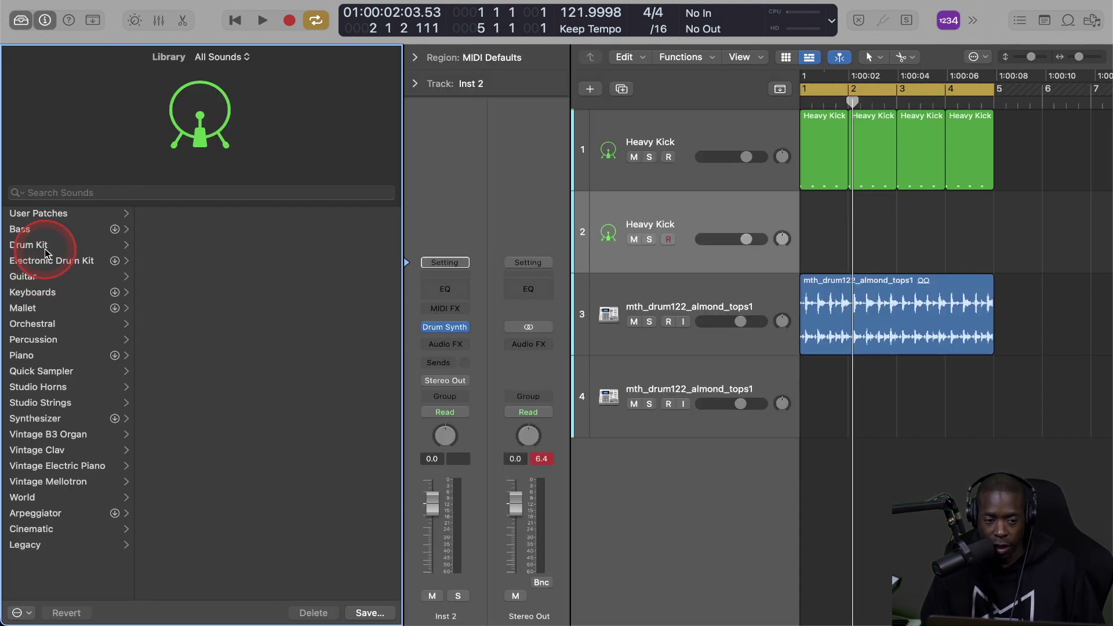
click(46, 248)
click(34, 278)
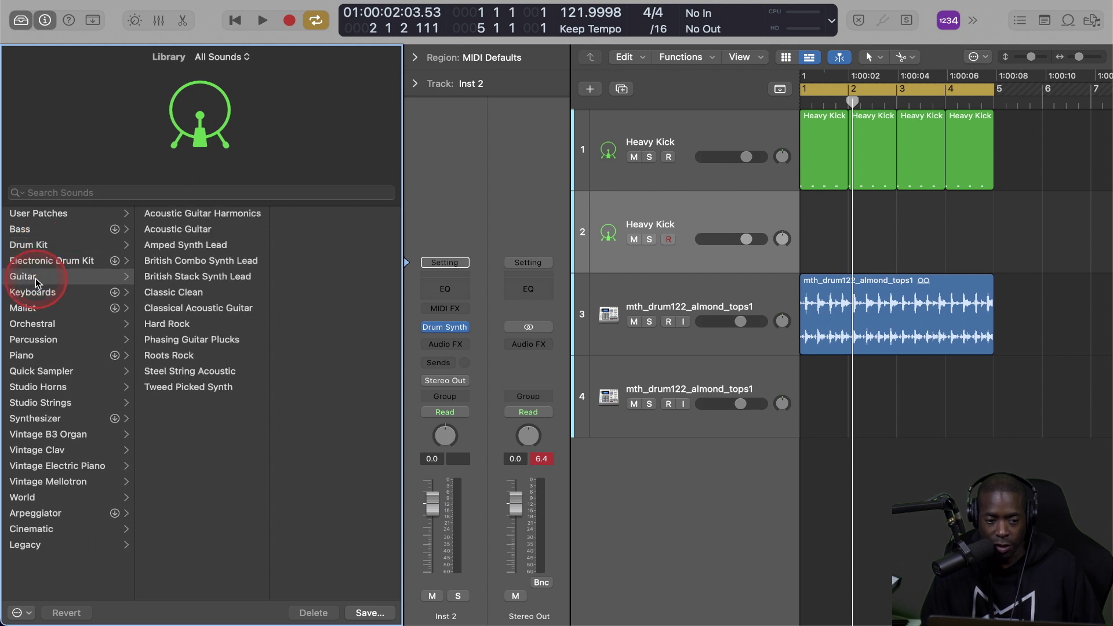
click(31, 244)
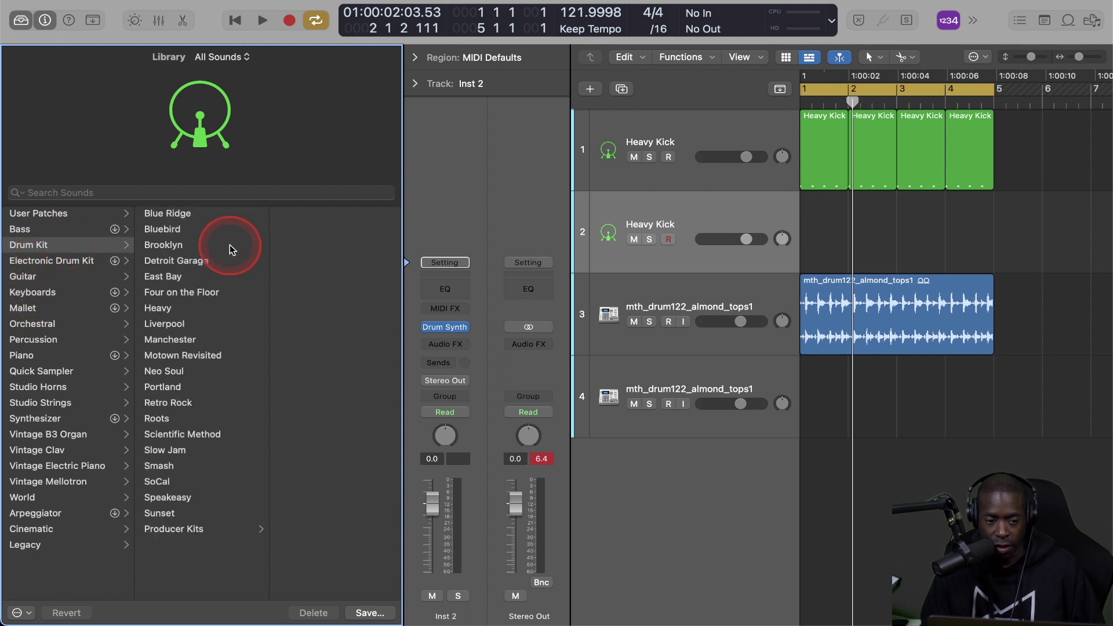
click(165, 250)
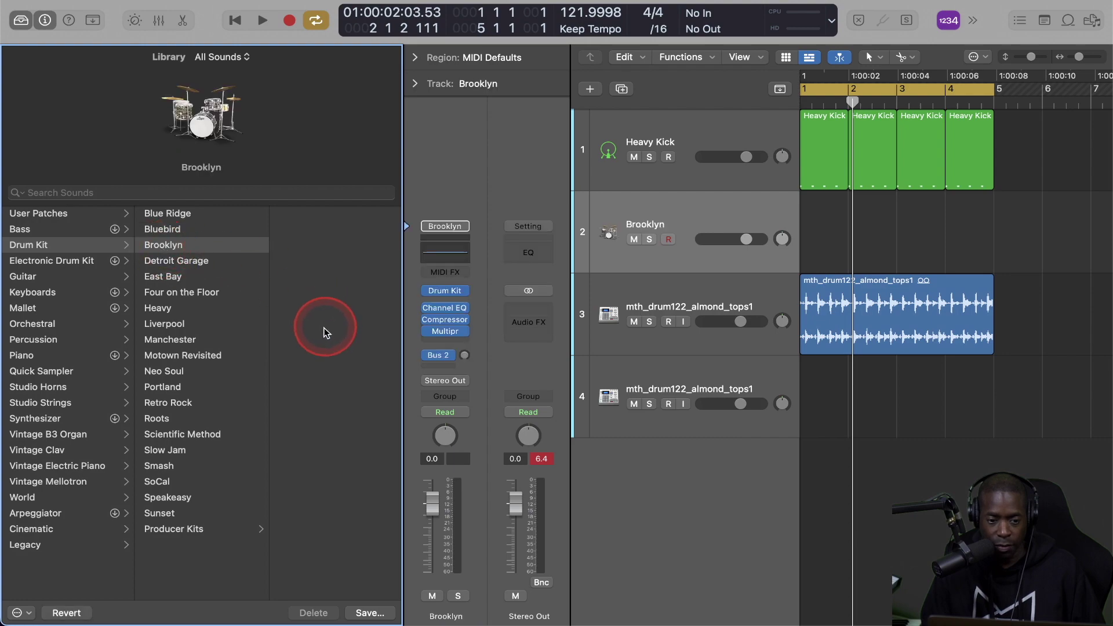
Open the Drum Kit Designer instrument on the Brooklyn track, audition a few drum sounds, and close it along with the Library
click(446, 292)
drag(460, 20, 902, 47)
mouse_move(445, 293)
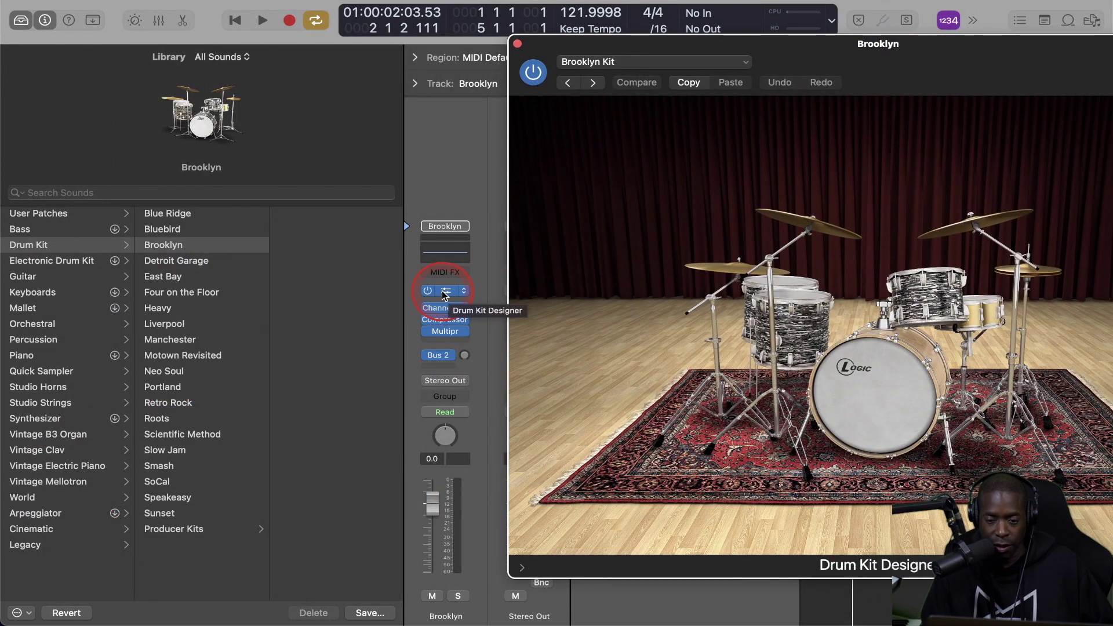
drag(964, 55, 494, 60)
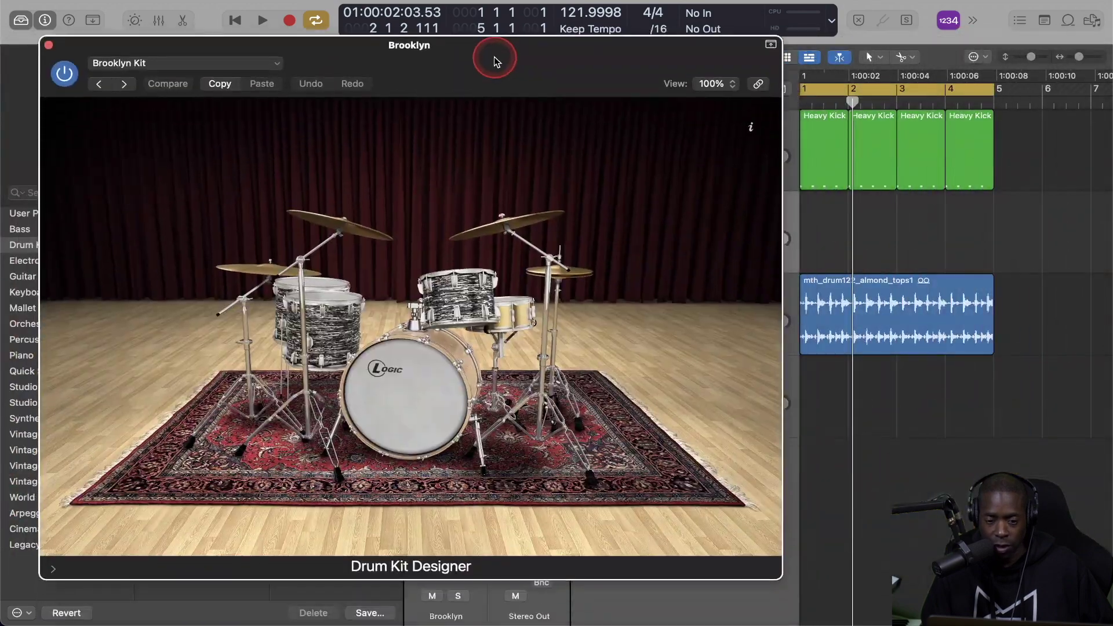
click(421, 302)
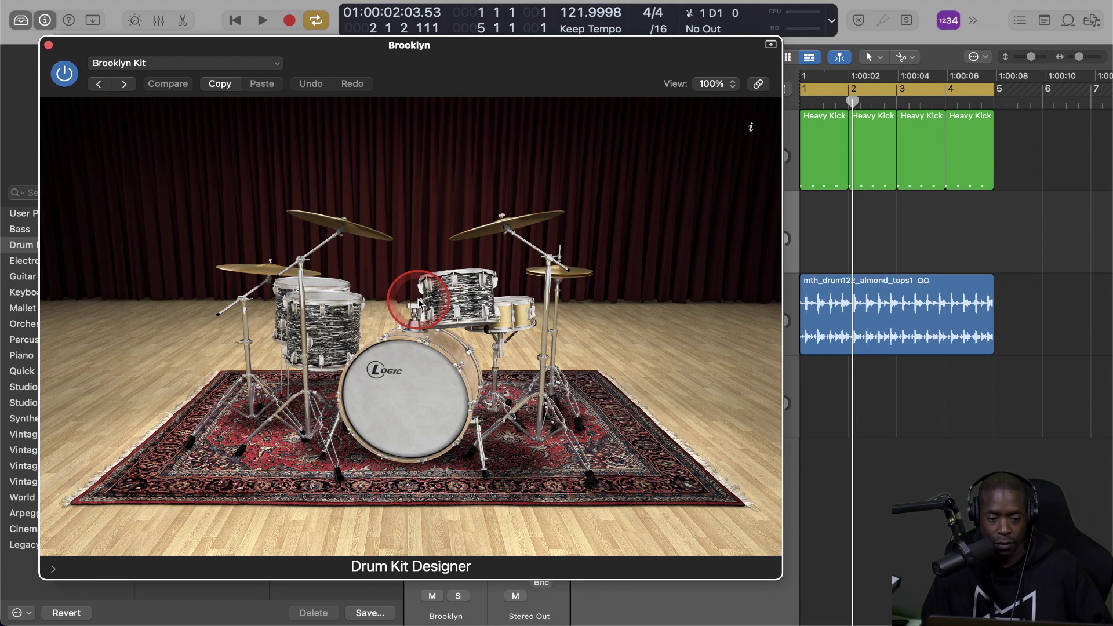
click(419, 298)
click(419, 298)
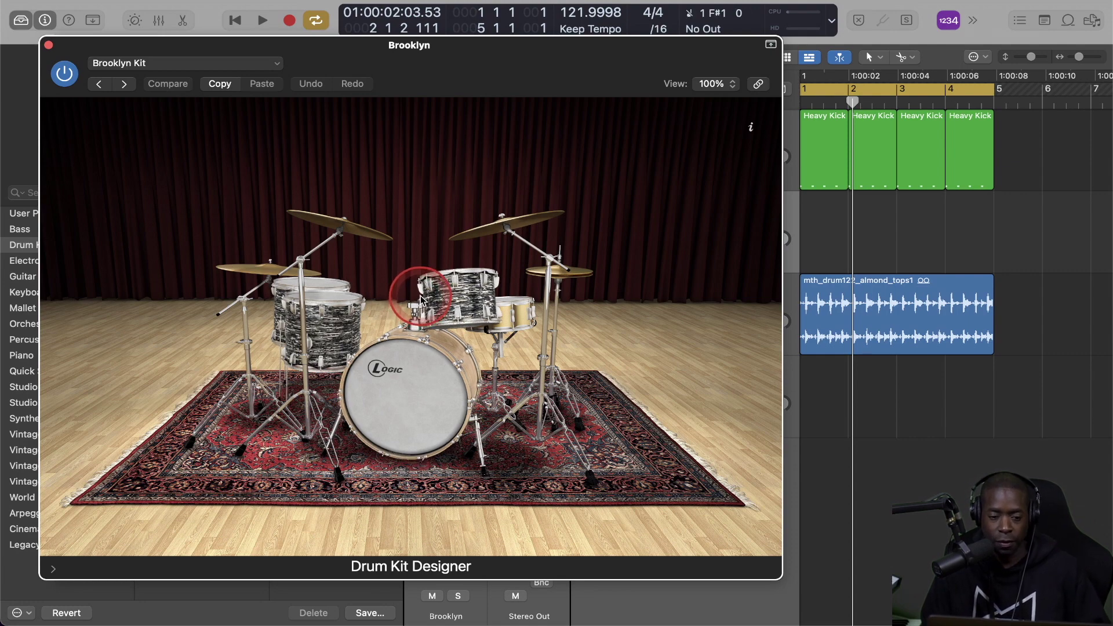
click(420, 298)
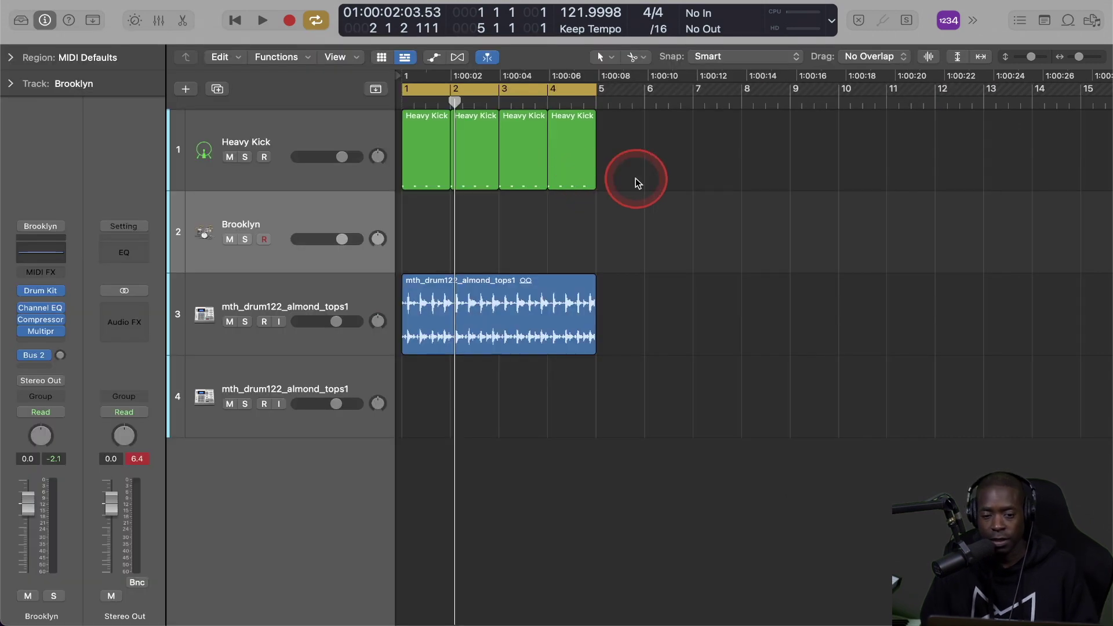
Delete the Heavy Kick region at bar 4 and undo the deletion
click(575, 139)
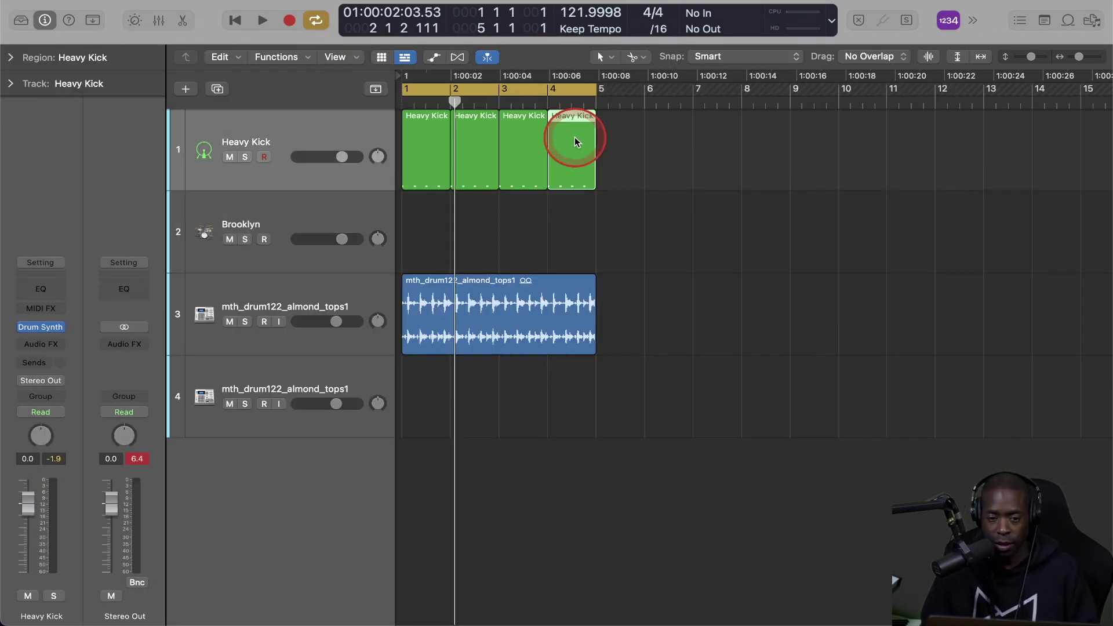
key(Delete)
key(super+z)
Assign the Eraser Tool as the secondary tool and erase the Heavy Kick regions at bars 4 and 3
click(635, 56)
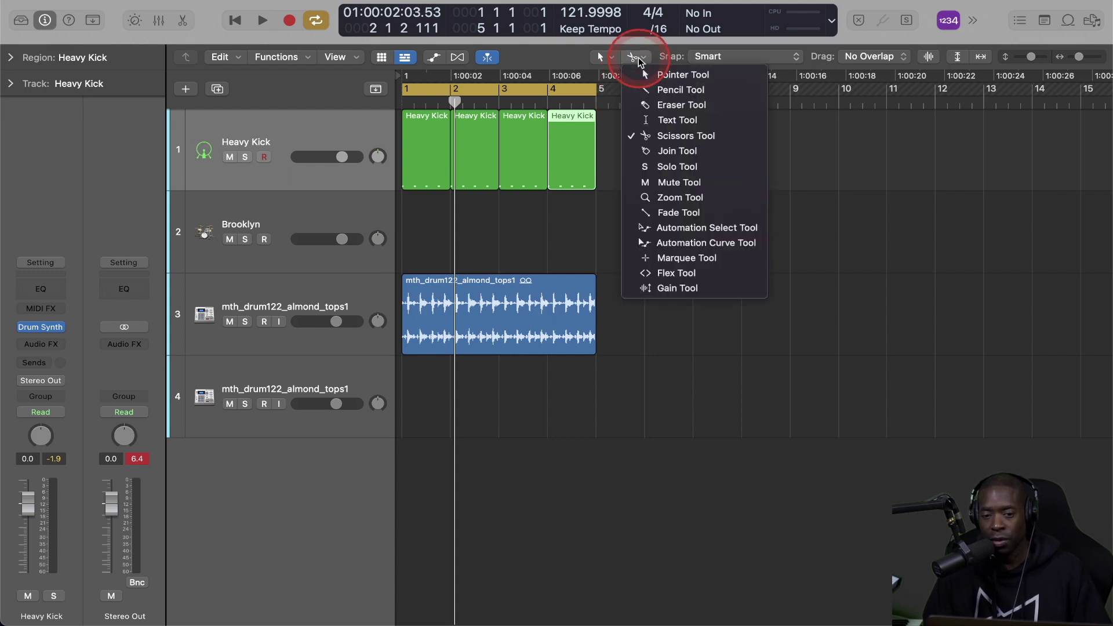
click(668, 108)
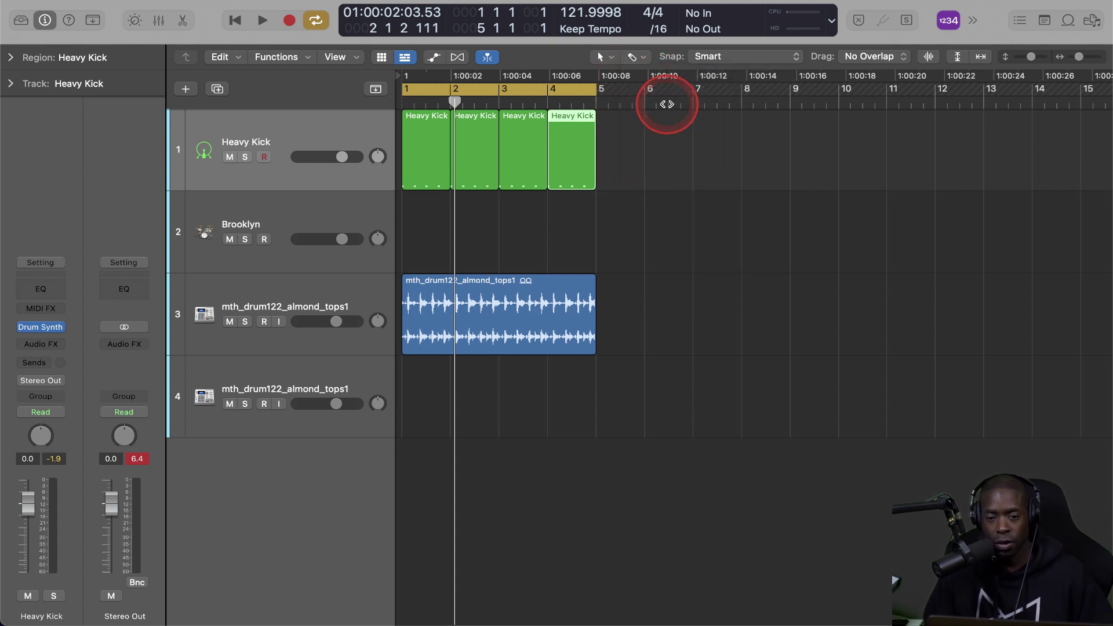
click(580, 170)
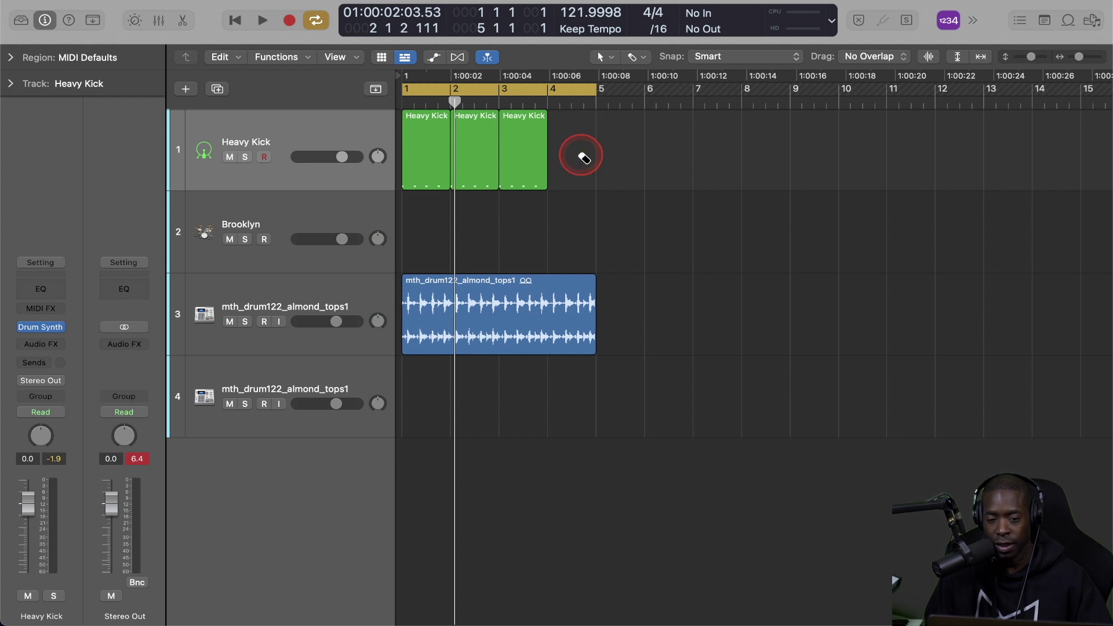
click(539, 154)
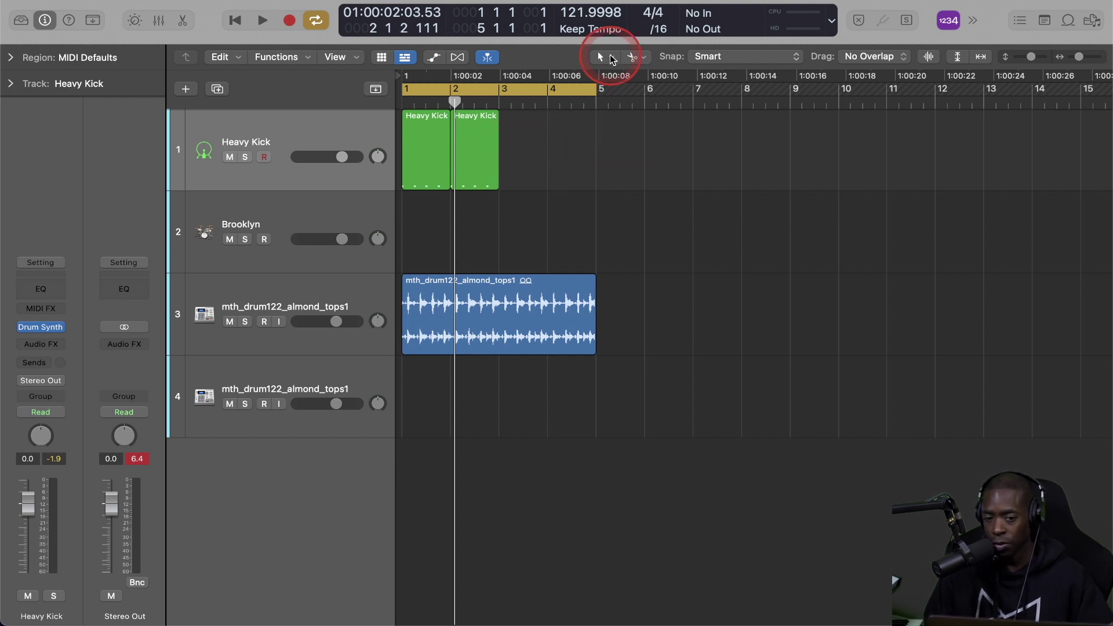
Look through the primary and secondary tool choices, trying the Eraser Tool as the primary tool
click(612, 57)
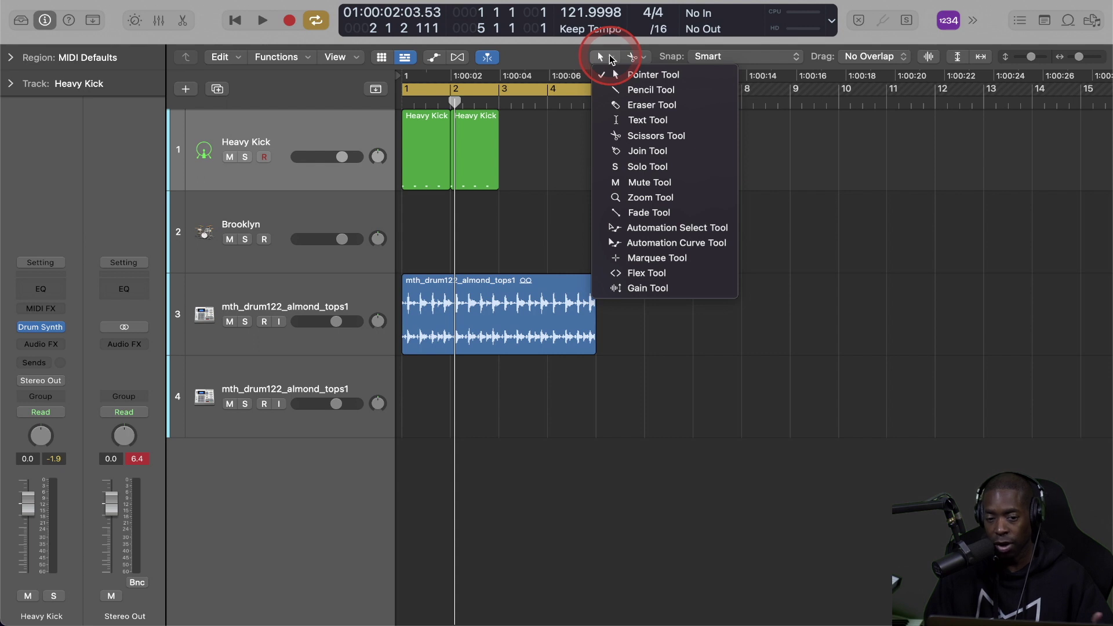
click(622, 104)
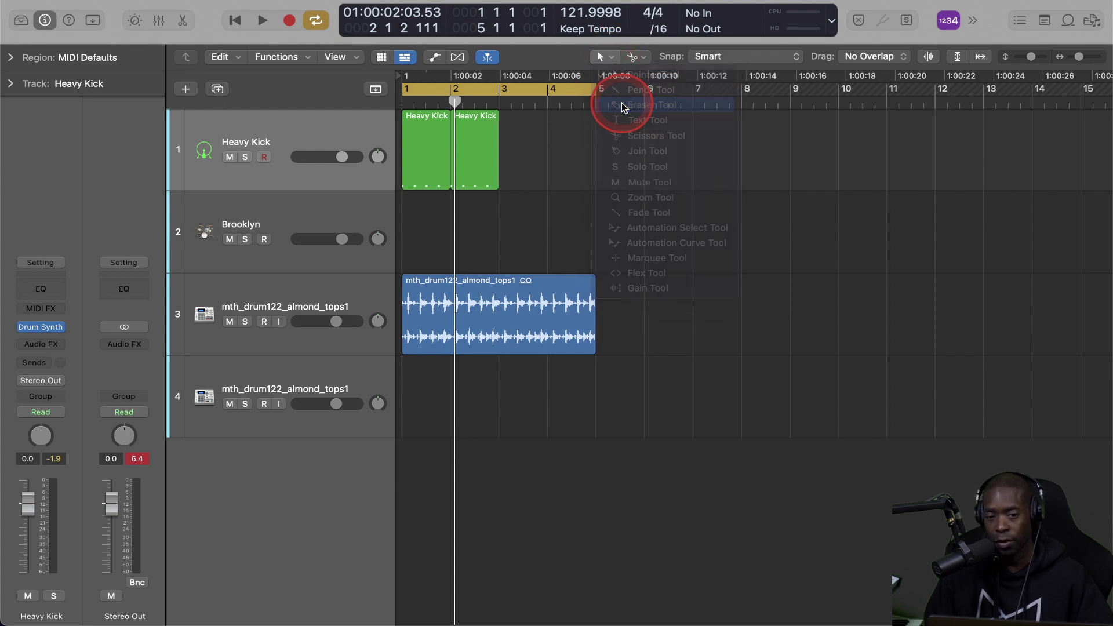
click(602, 59)
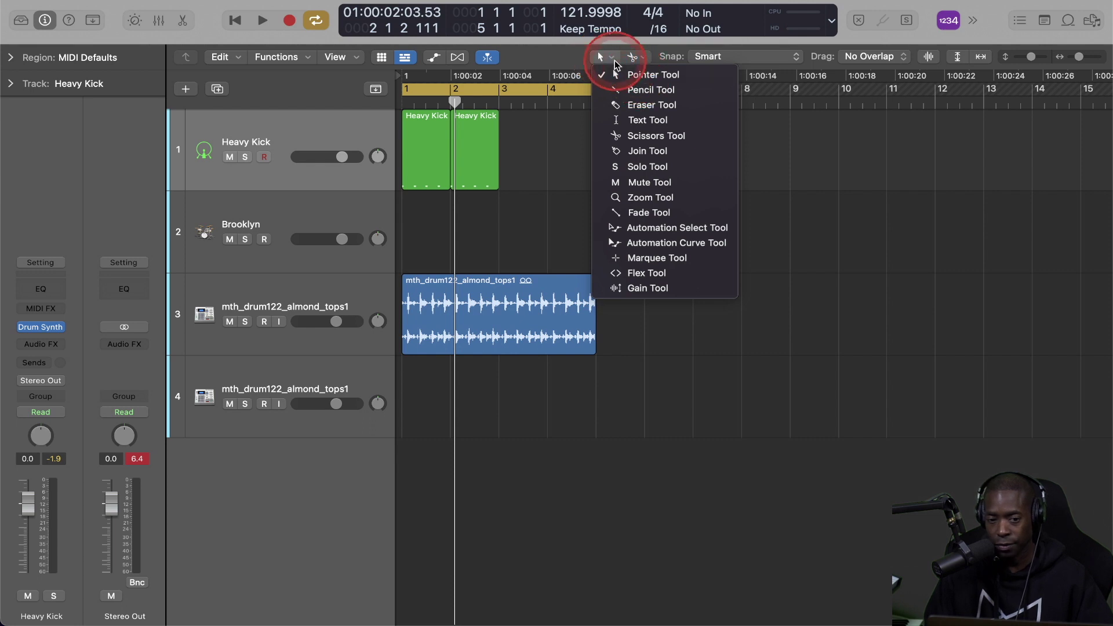
click(615, 60)
click(641, 58)
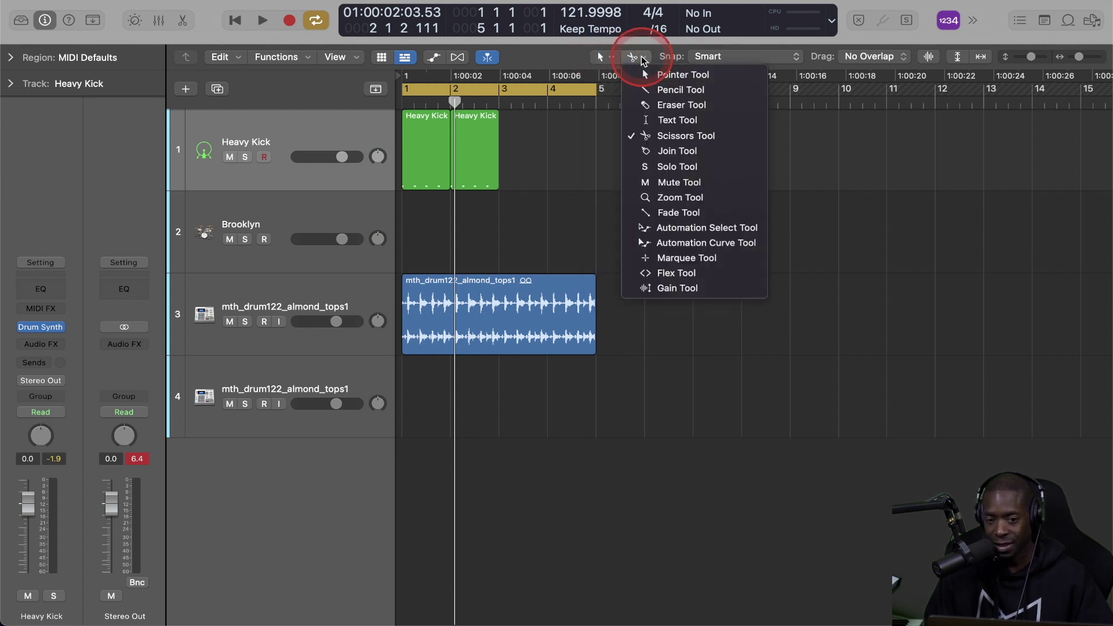
Add a software instrument track with an empty channel strip above Heavy Kick and create a pattern region on it at bar 1
click(186, 90)
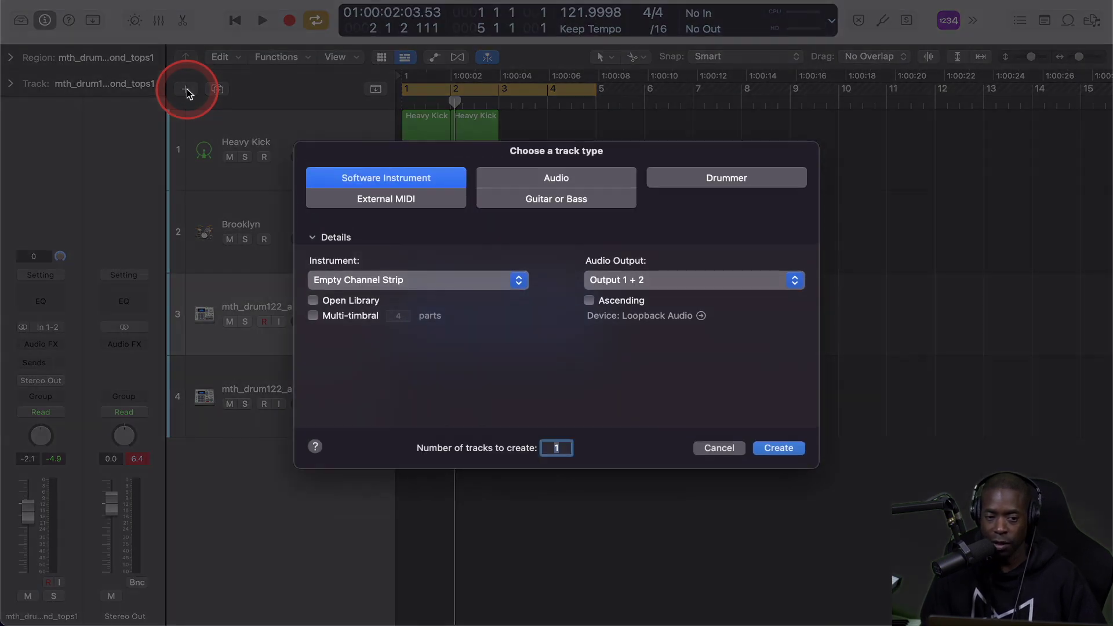
click(783, 450)
drag(303, 415, 308, 140)
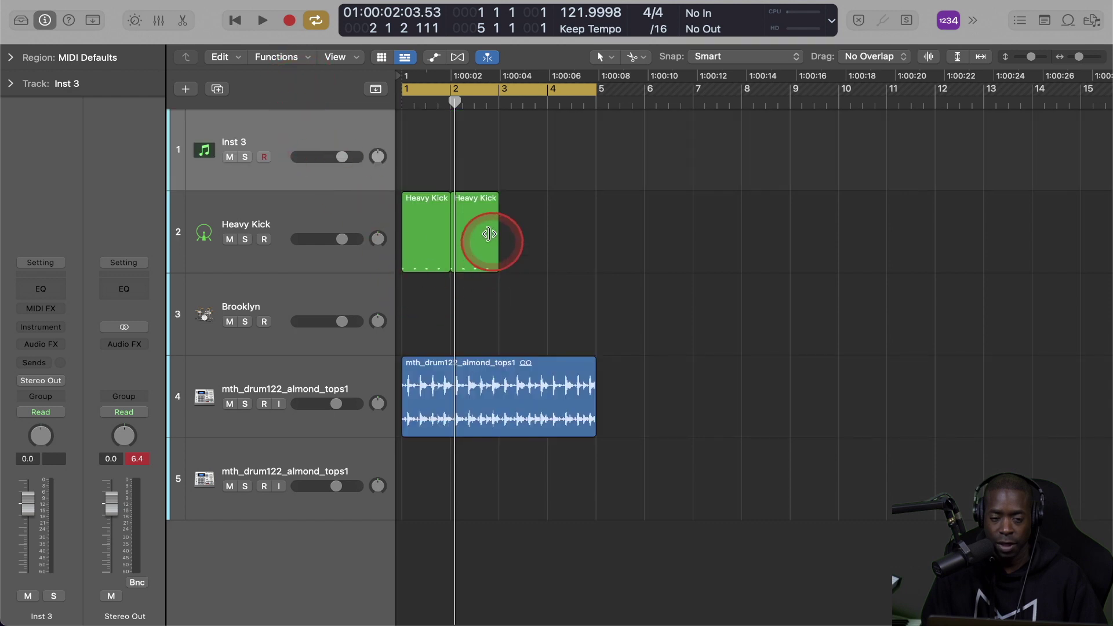
right_click(425, 141)
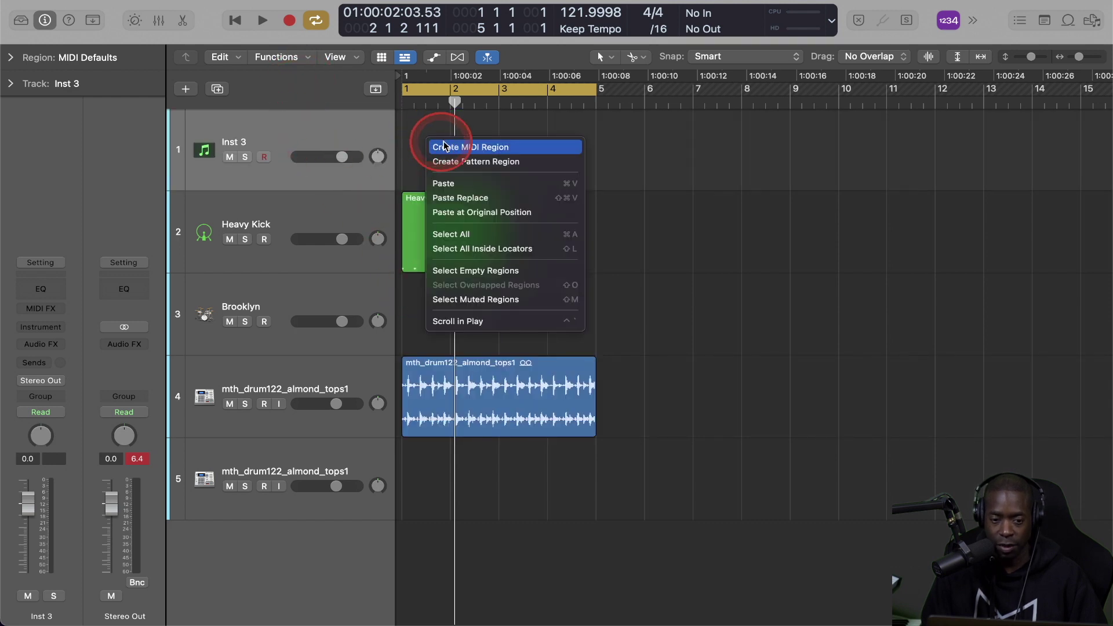
click(455, 162)
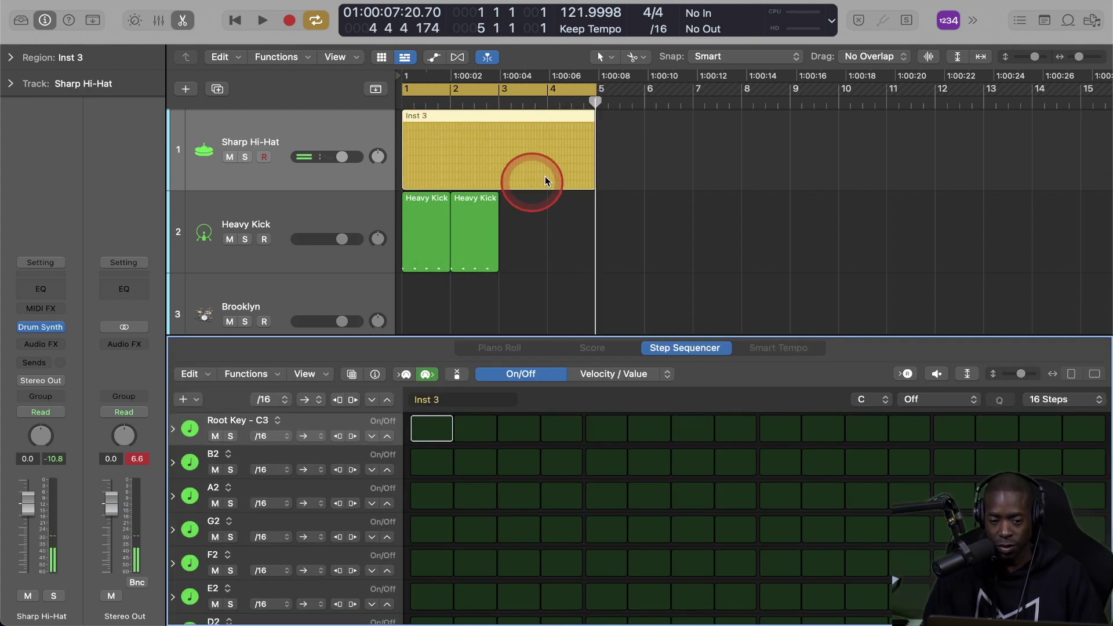
Program steps 1, 6 and 11 on the C3 row and steps 3, 8 and 14 on the B2 row, and audition the pattern
click(437, 440)
click(511, 468)
click(638, 430)
click(740, 459)
click(860, 434)
click(979, 464)
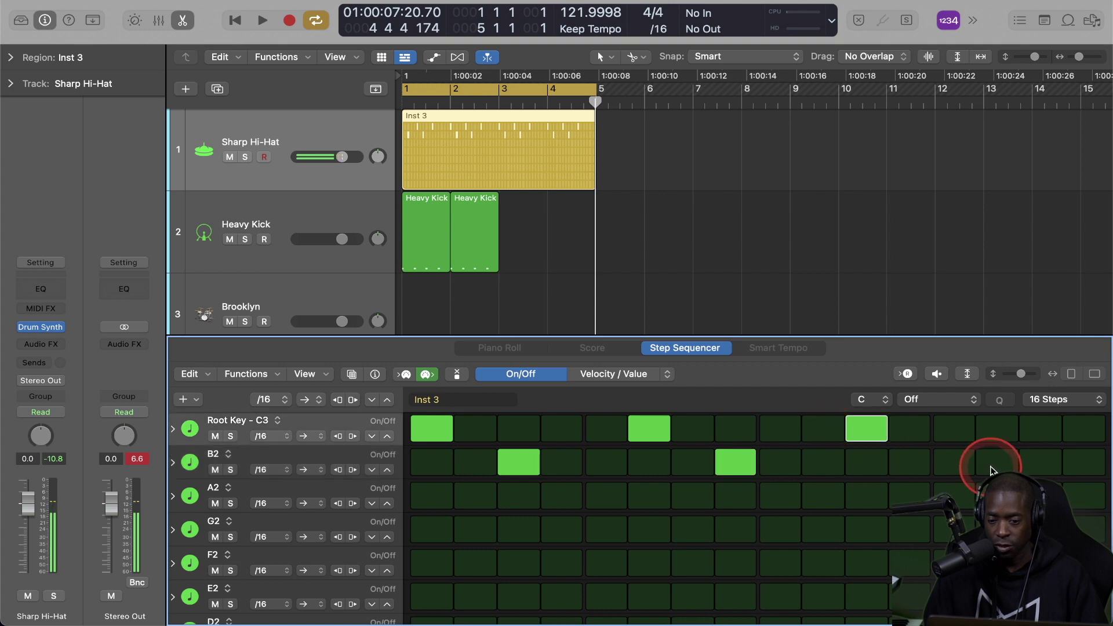
key(space)
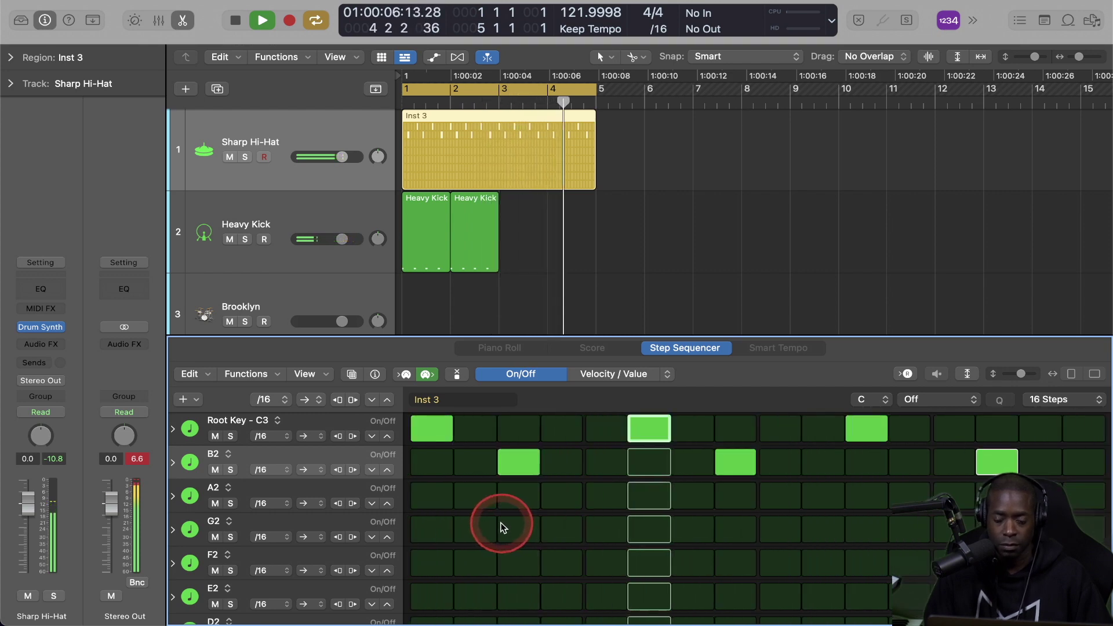
key(space)
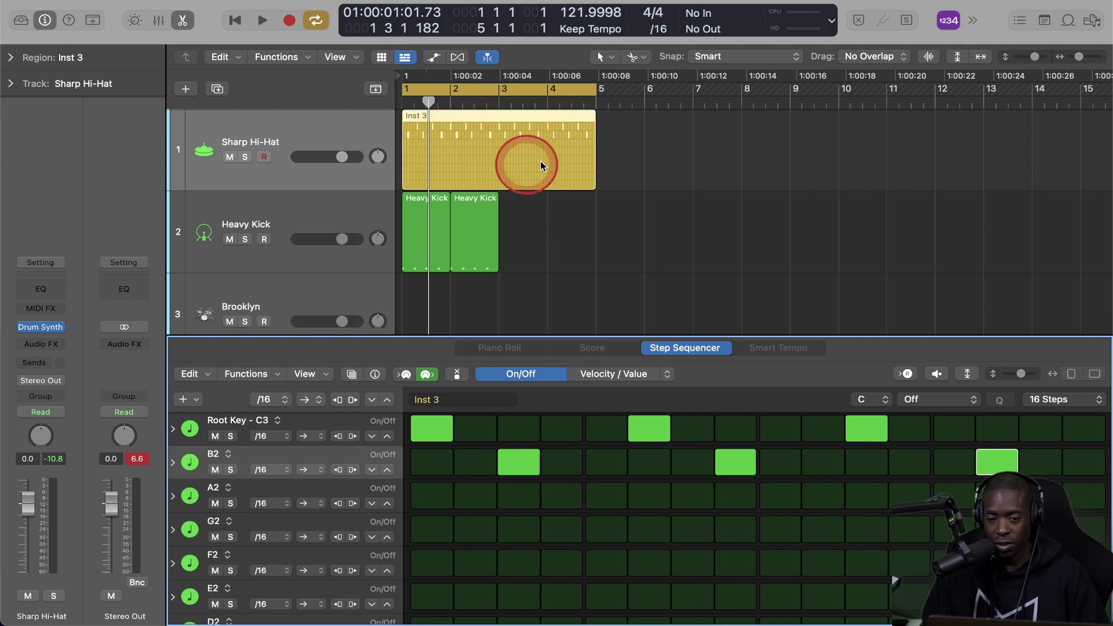
Convert the hi-hat pattern region to a MIDI region and set its swing to 63 during playback
right_click(467, 154)
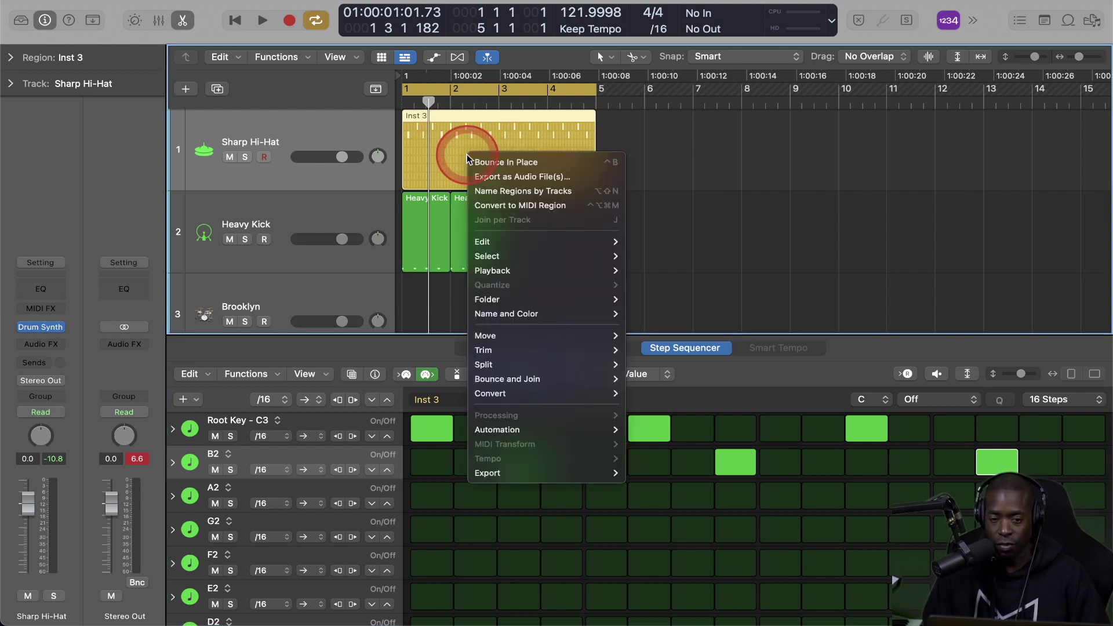
click(505, 206)
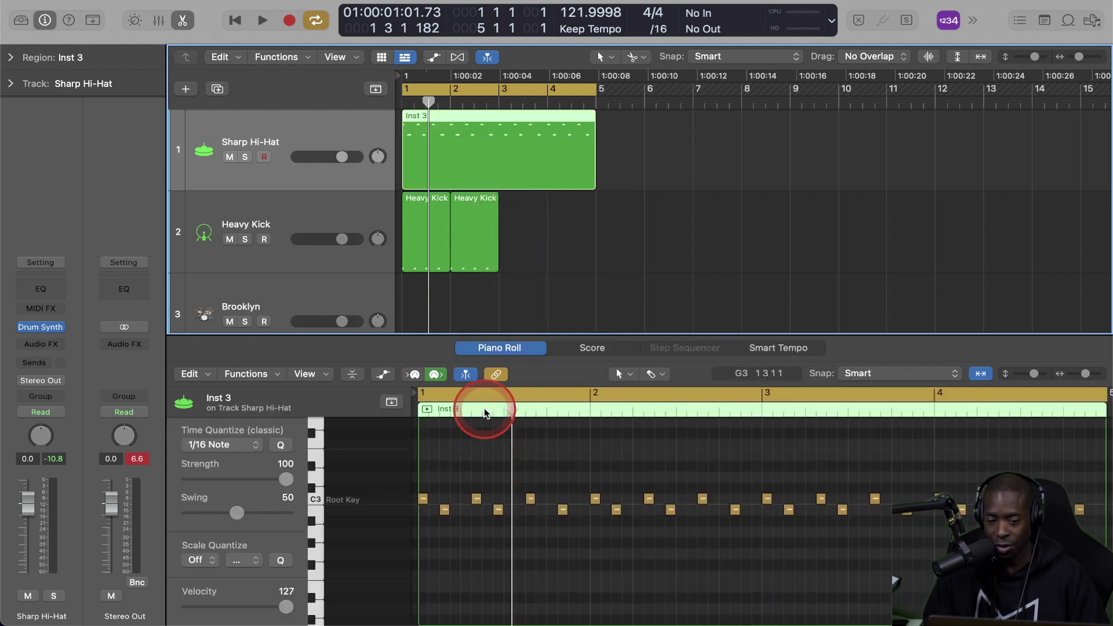
click(425, 350)
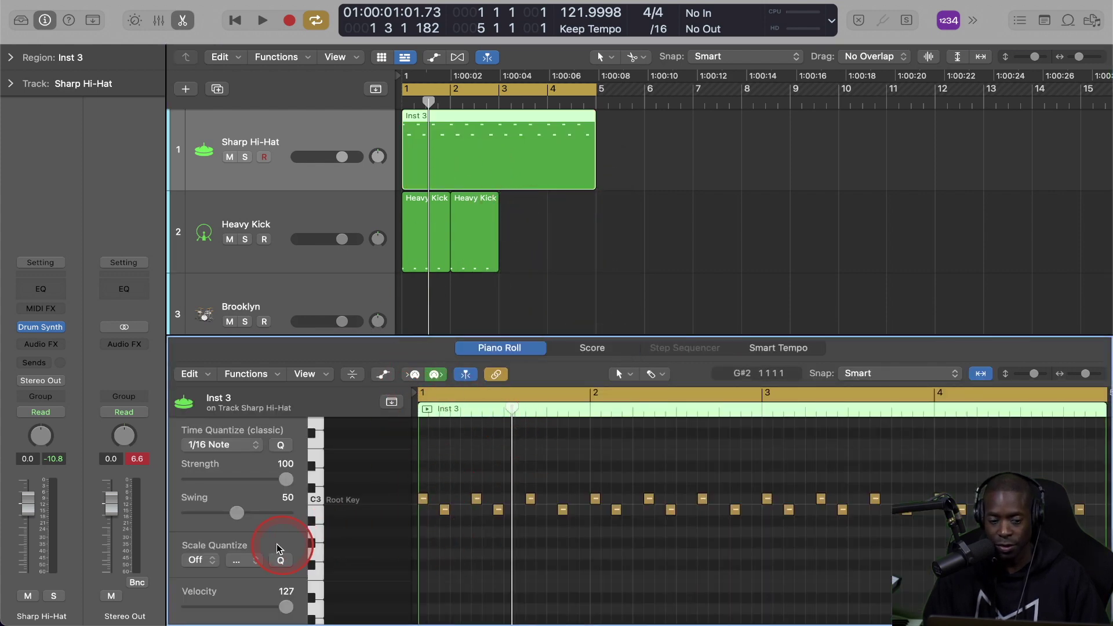
drag(238, 512, 250, 513)
key(space)
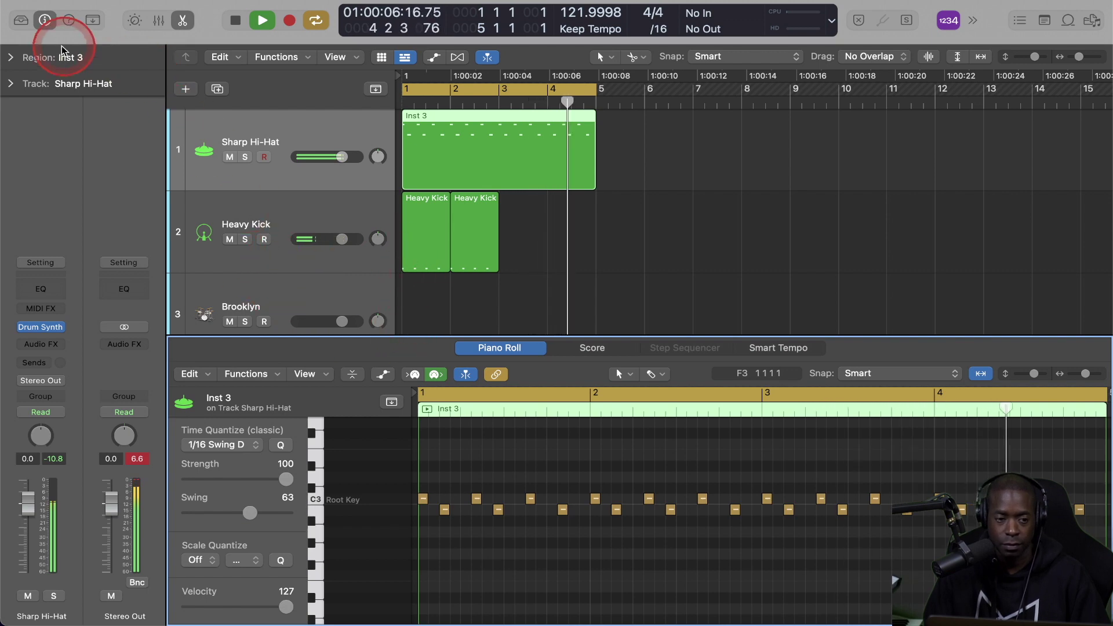
Expand the region inspector and move the mth_drum122_almond_tops1 track containing the loop above the Brooklyn track
click(11, 58)
click(318, 300)
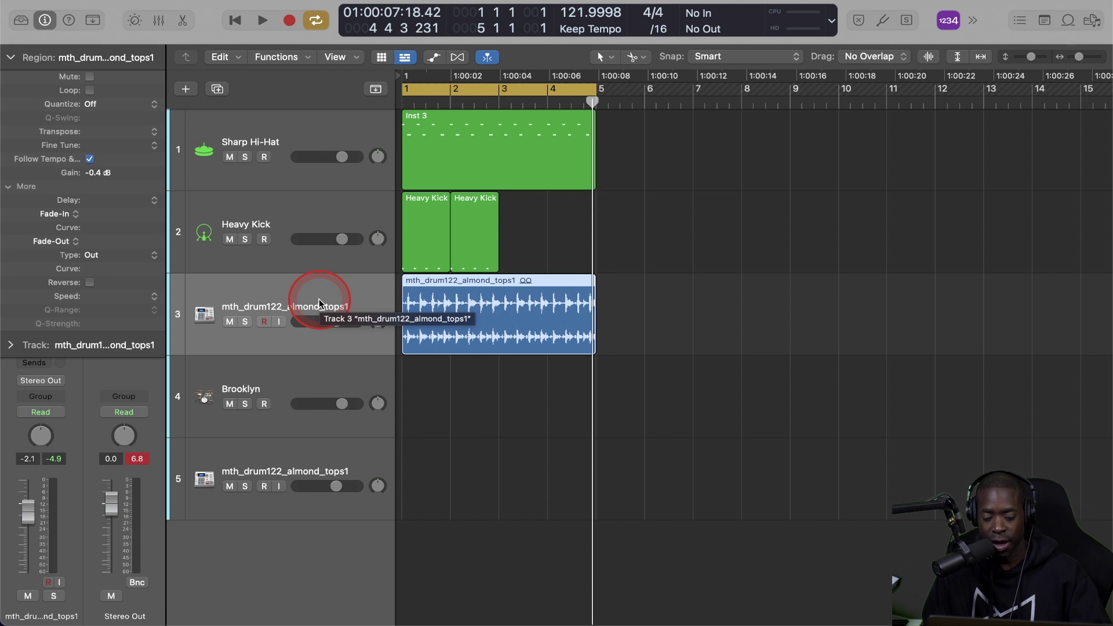
Open the Mixer to examine the channel strips of all tracks
key(x)
click(534, 580)
click(266, 574)
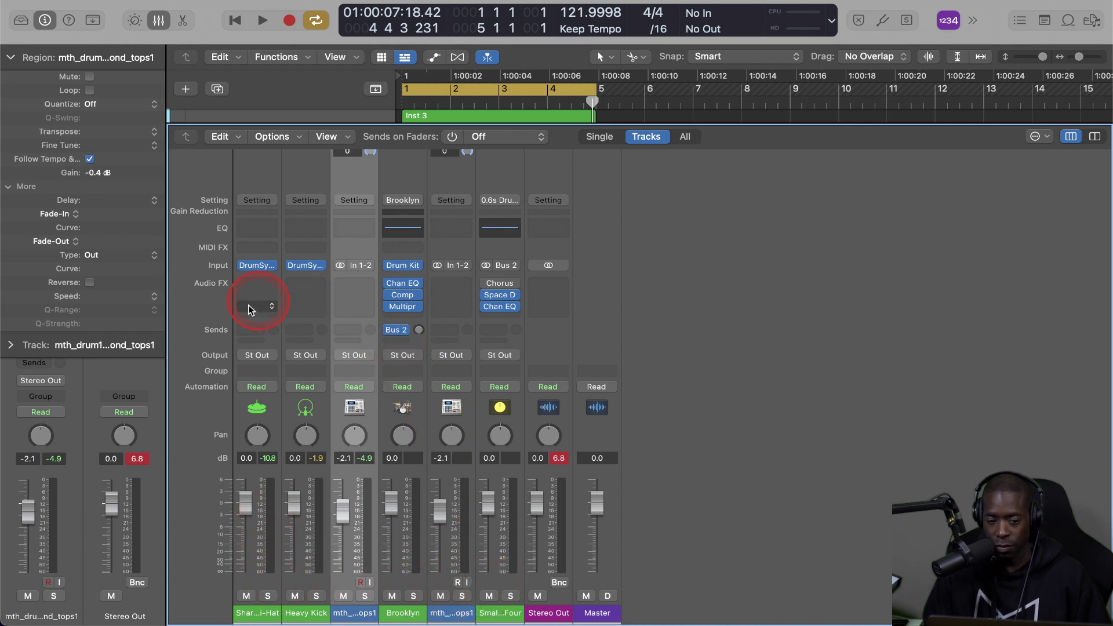
scroll(325, 302, up, 1)
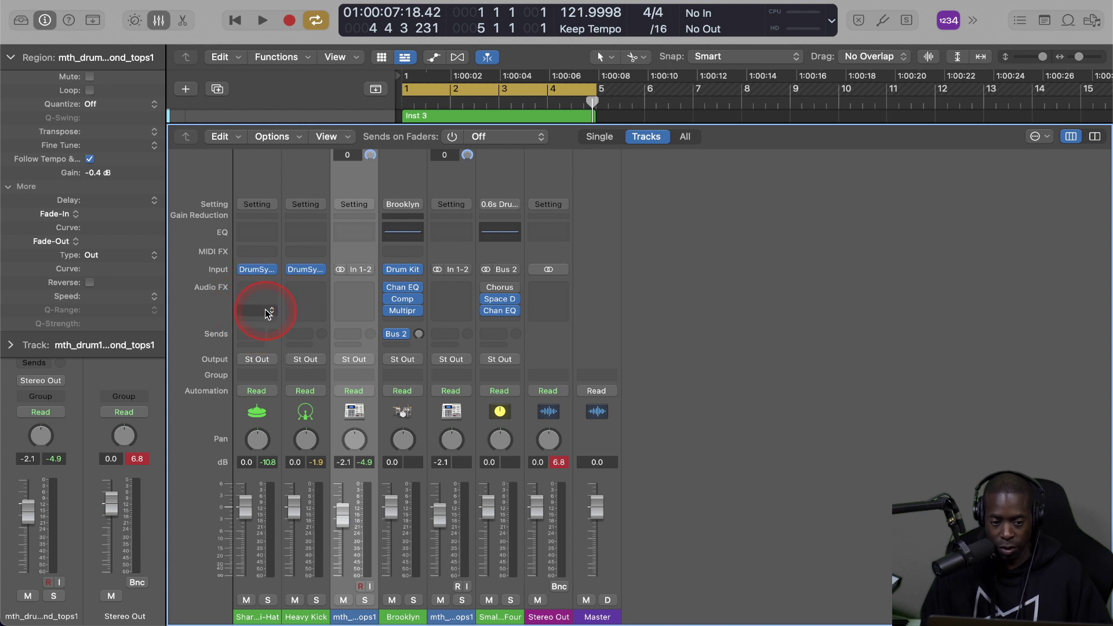
Insert a stereo Echo effect on the Sharp Hi-Hat channel strip and remove it
click(266, 293)
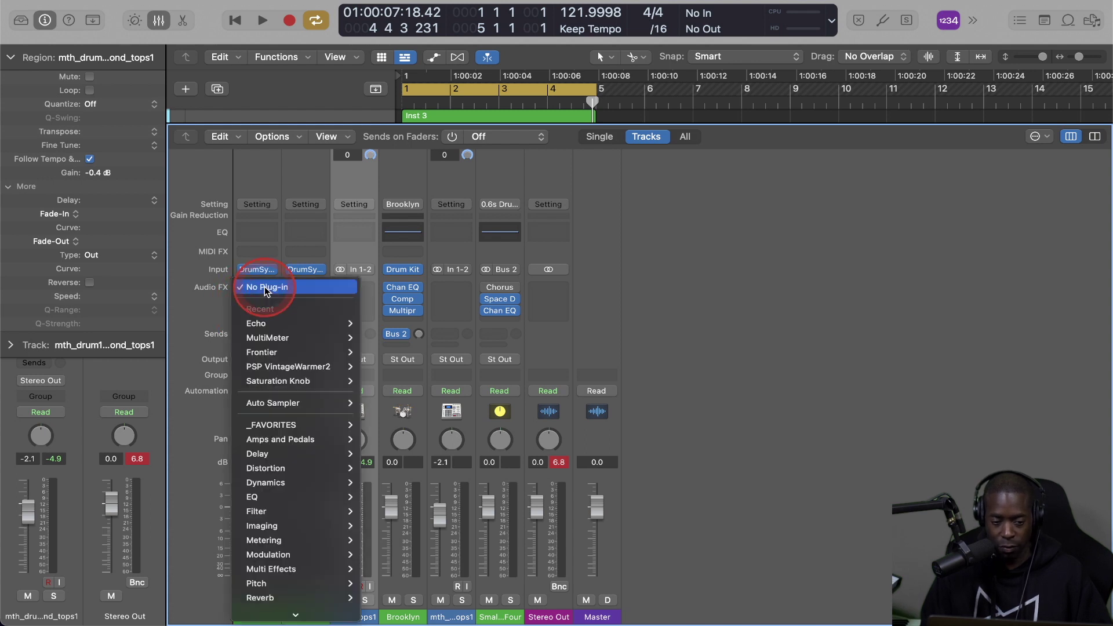
mouse_move(263, 324)
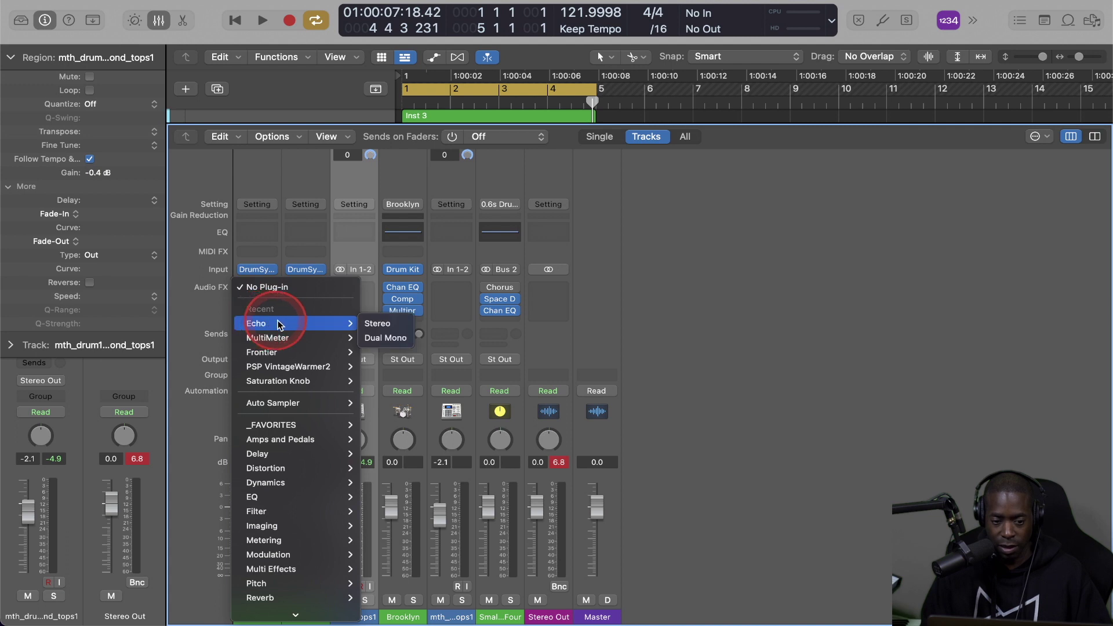
click(394, 325)
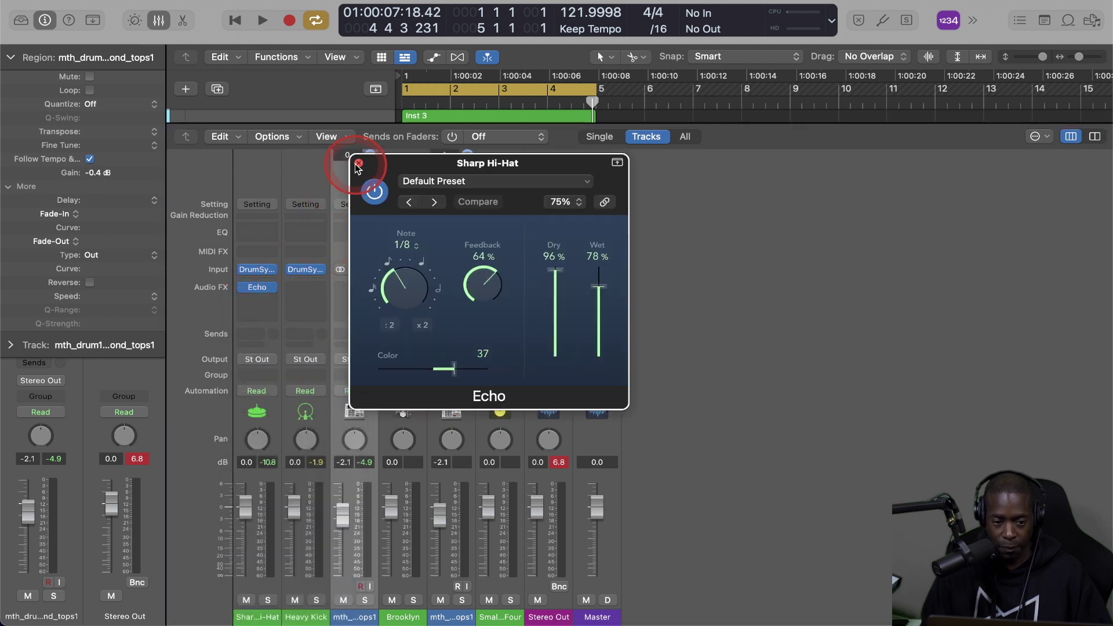
click(357, 166)
click(273, 288)
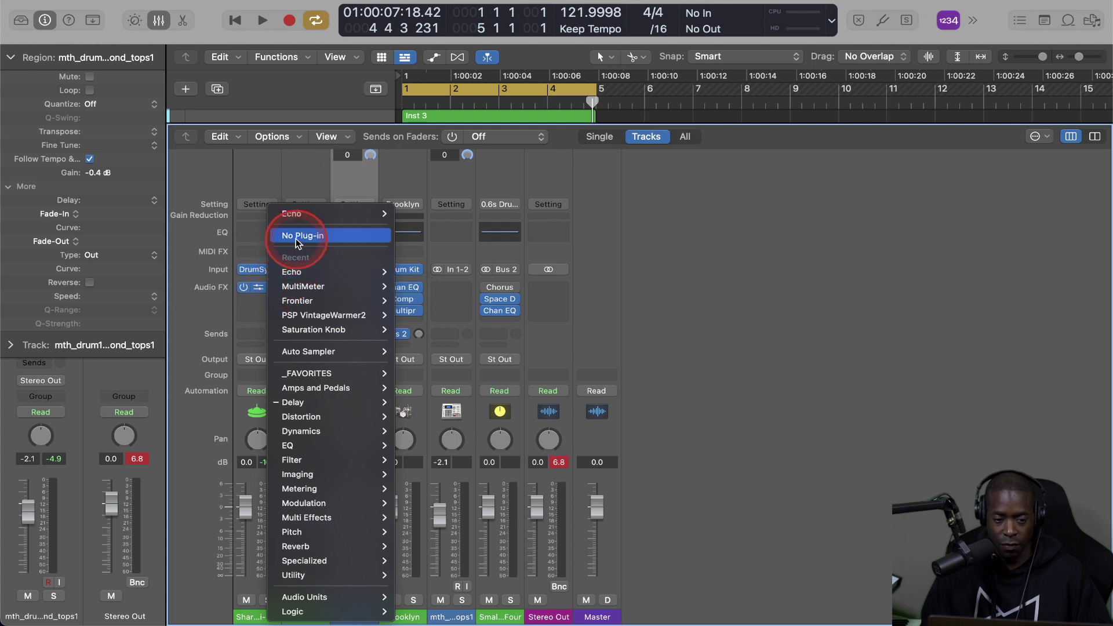
click(297, 236)
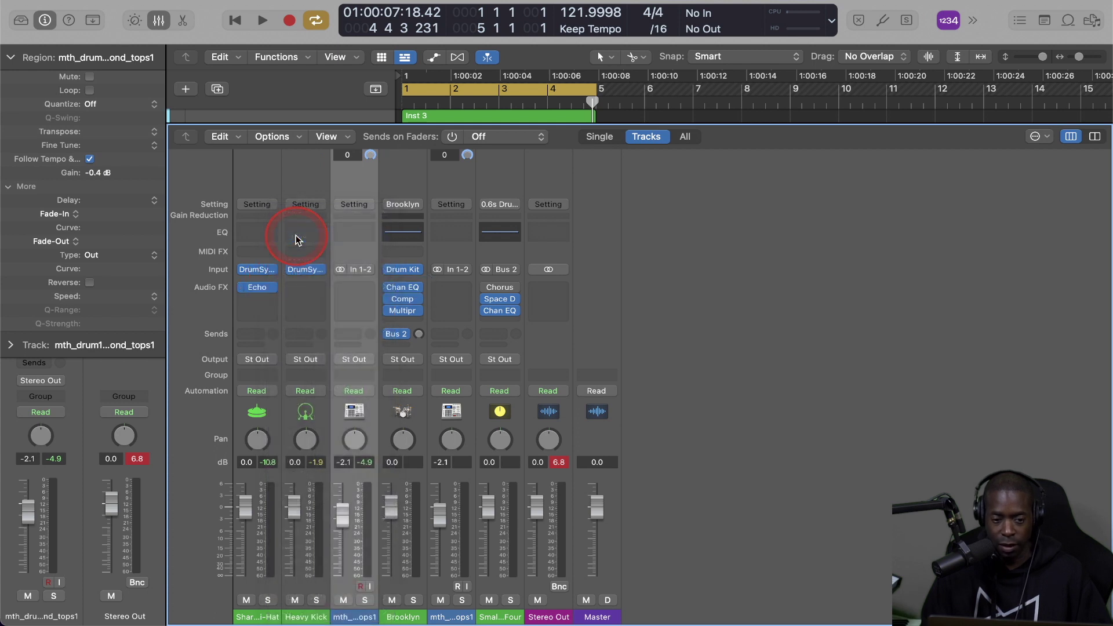
Add a Channel EQ to the Sharp Hi-Hat channel strip
click(253, 235)
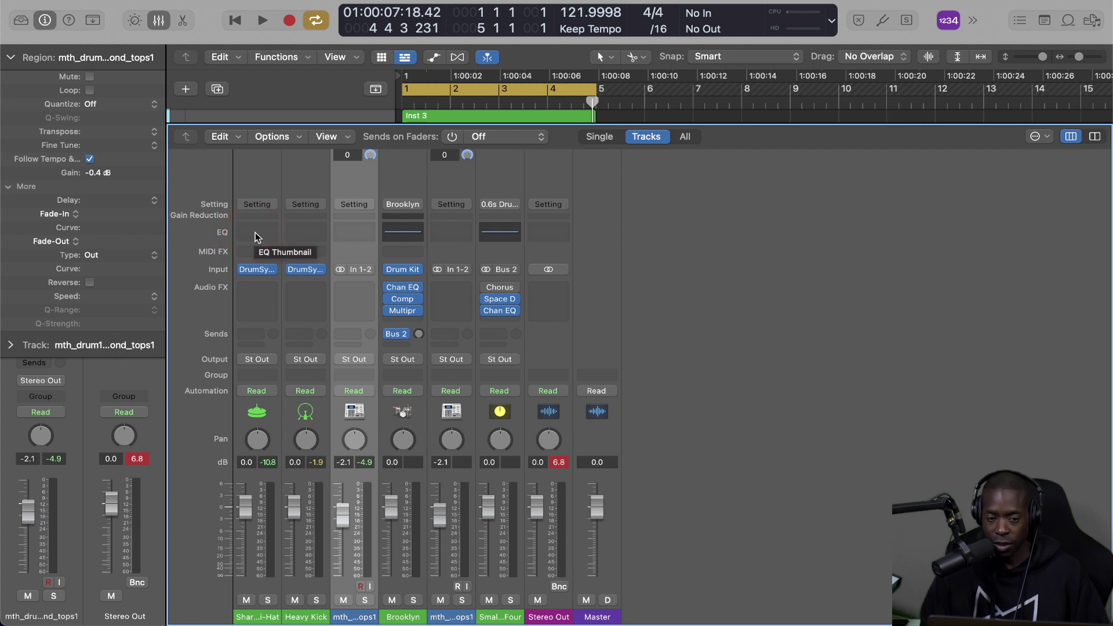
click(255, 232)
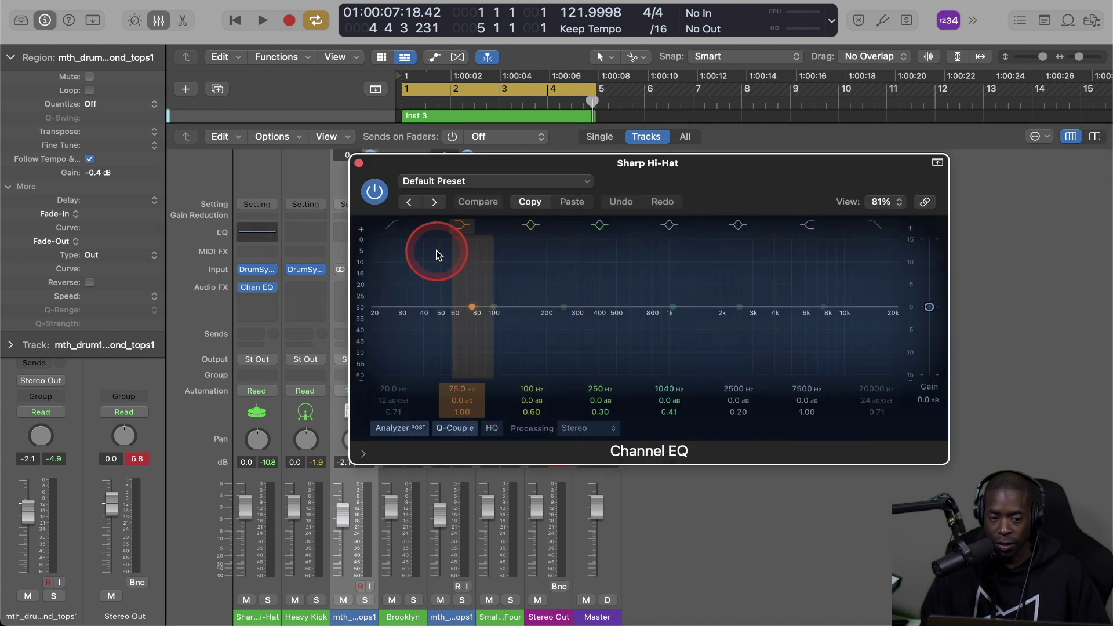
Turn on the low-cut band at 20 Hz with a 48 dB/Oct slope and the high-cut band in the Sharp Hi-Hat's Channel EQ
click(394, 233)
mouse_move(411, 388)
mouse_down()
mouse_move(410, 376)
mouse_move(410, 406)
mouse_up()
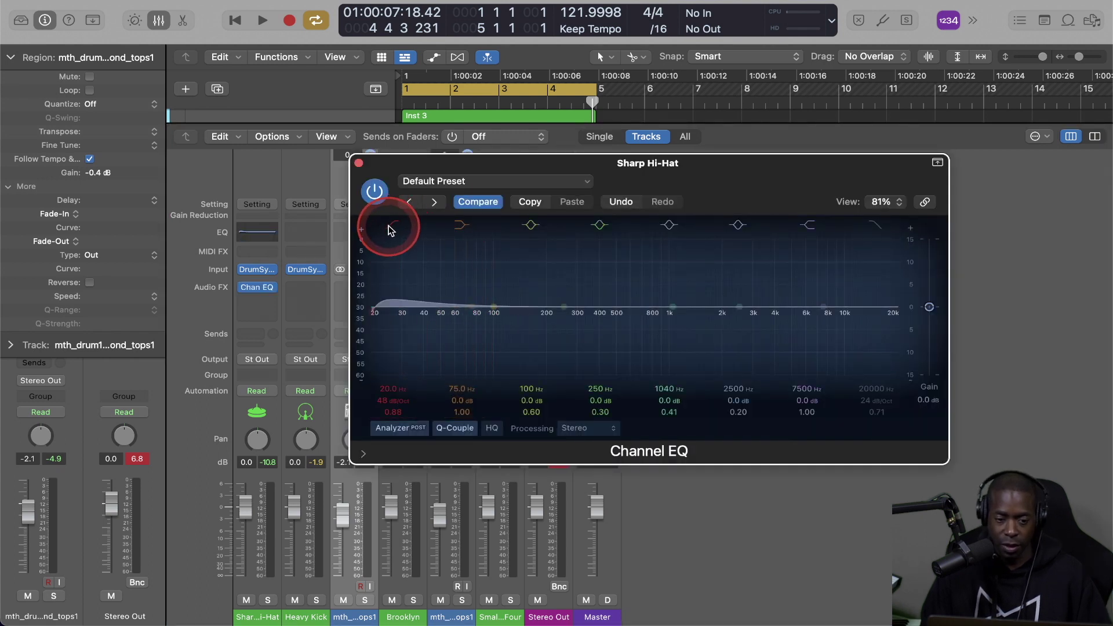
click(876, 225)
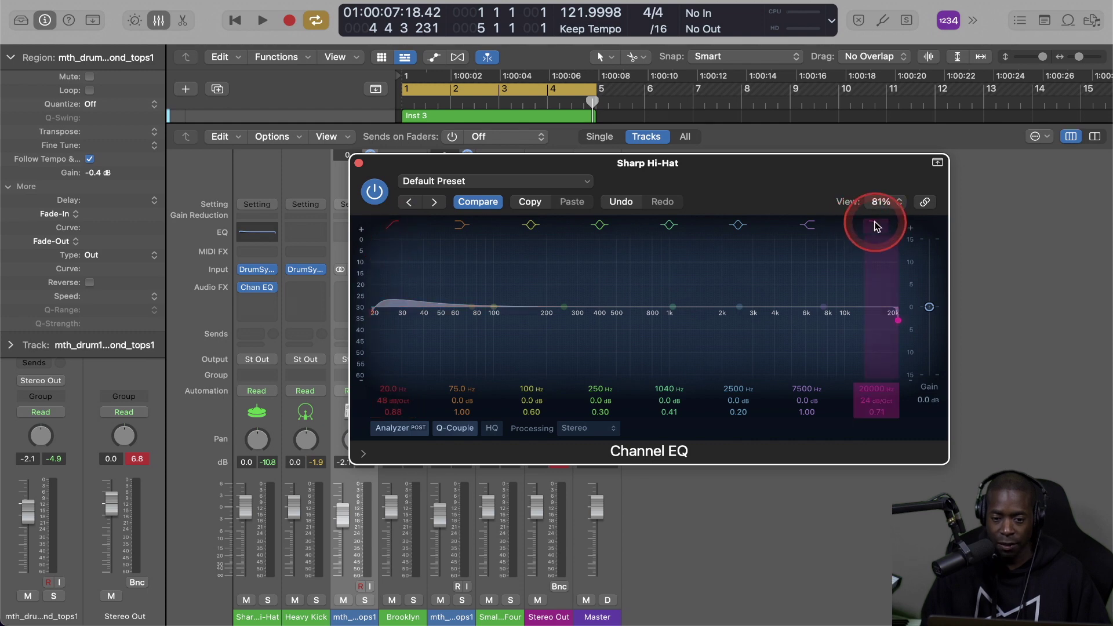
mouse_move(884, 380)
mouse_down()
mouse_move(882, 398)
mouse_move(893, 388)
mouse_up()
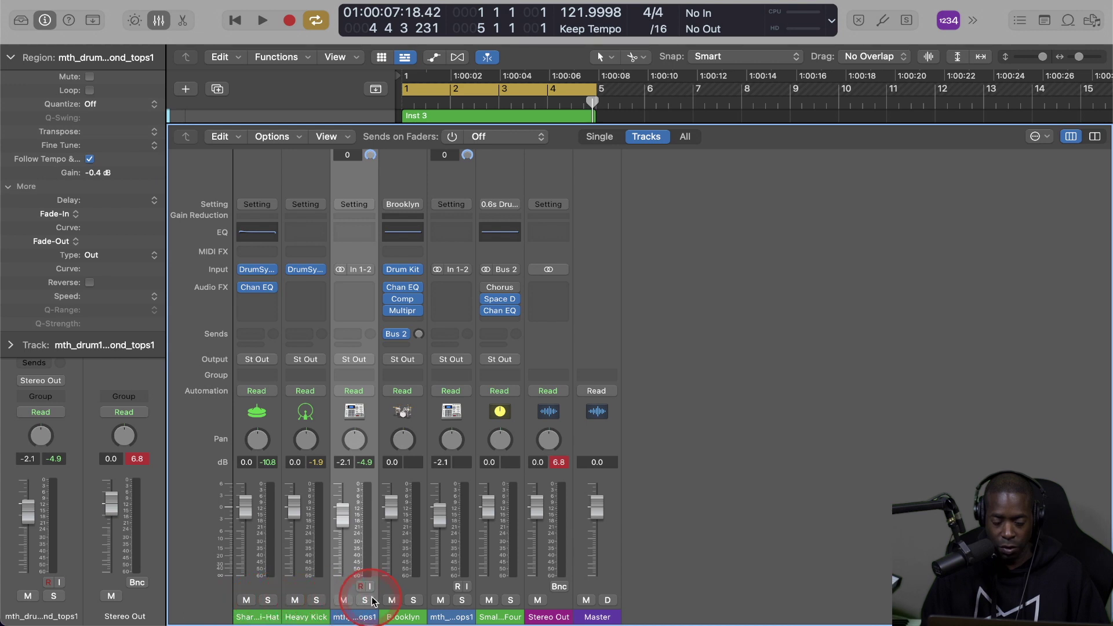
Close the Mixer and show the automation lanes on the tracks
click(358, 587)
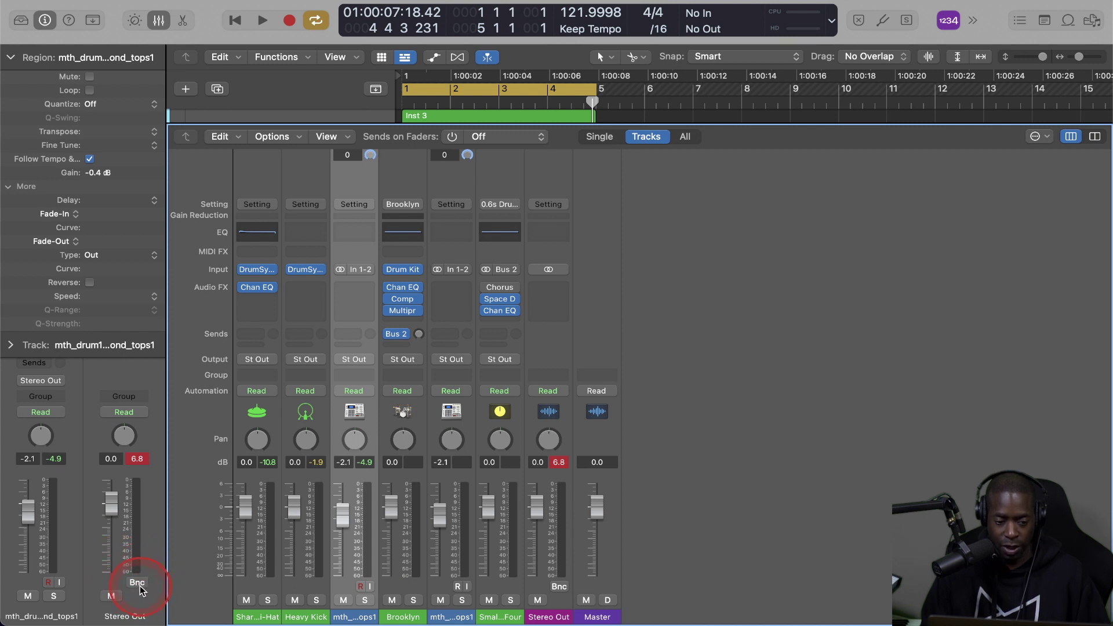
click(635, 338)
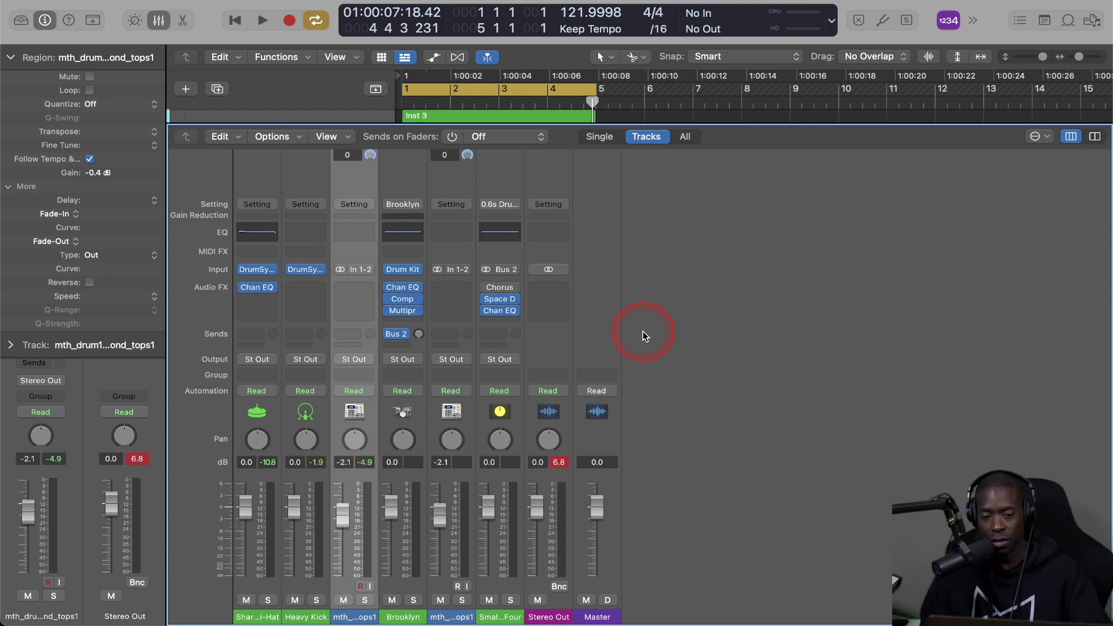
key(x)
key(Up)
click(435, 58)
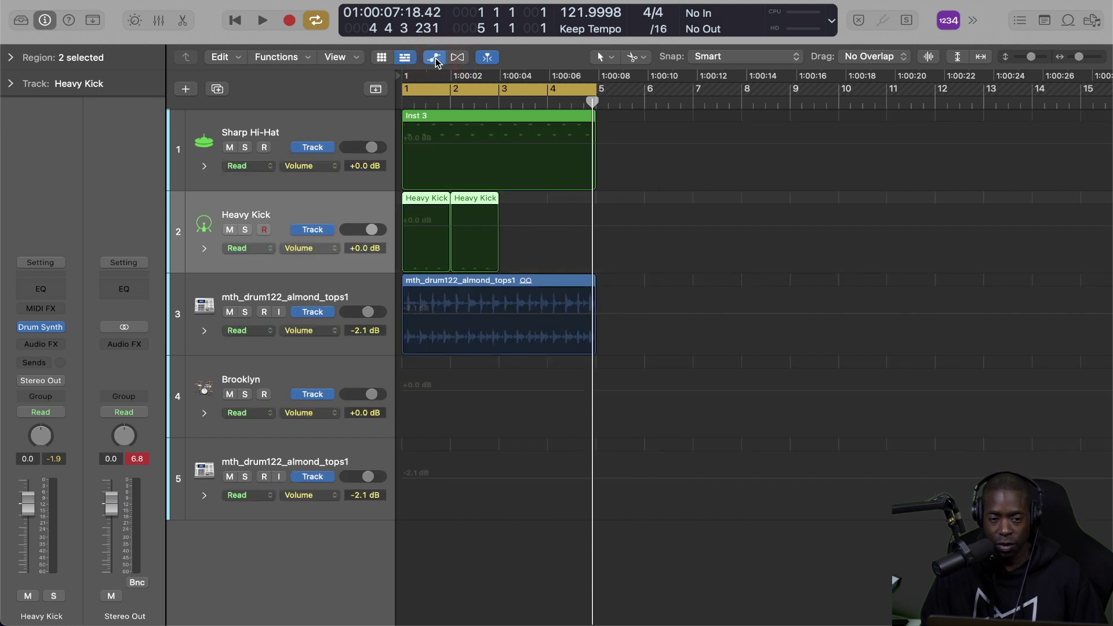
click(434, 57)
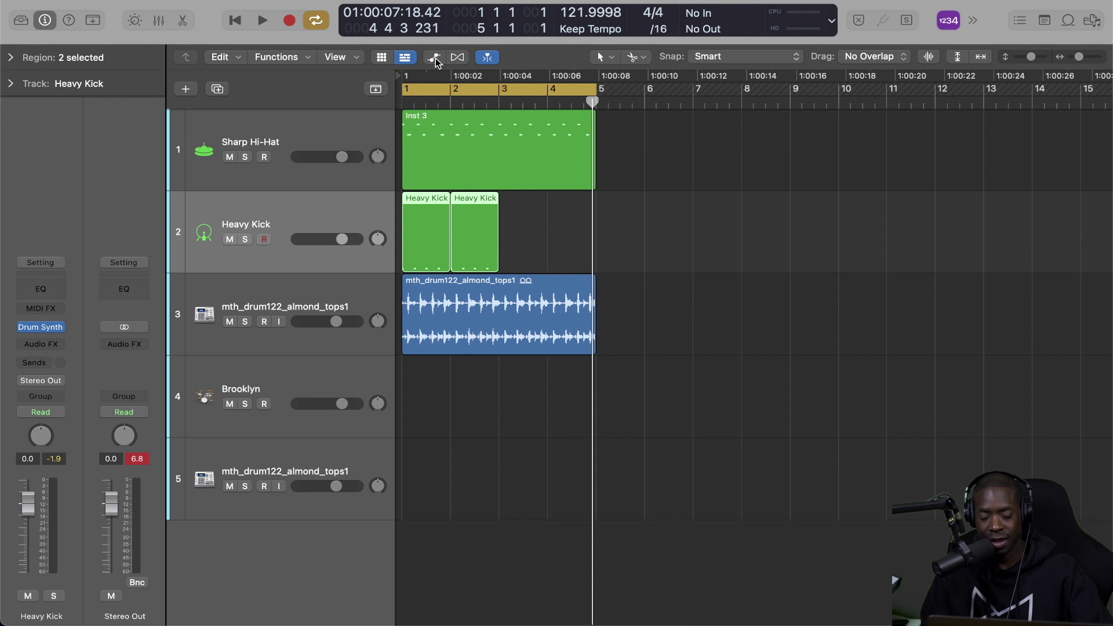
click(435, 58)
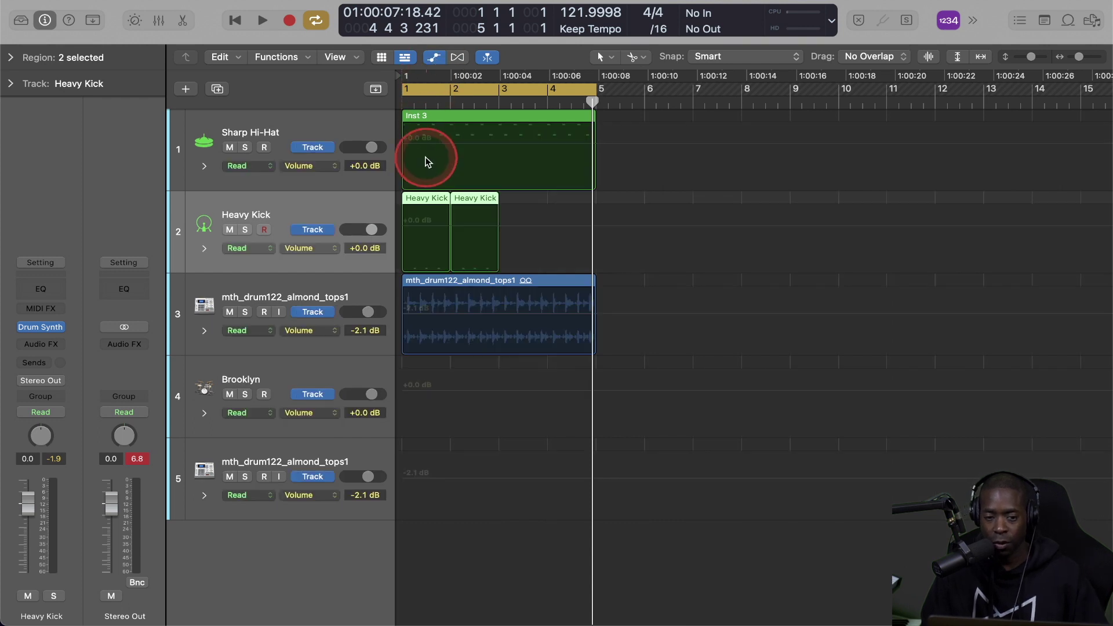
Open the Sharp Hi-Hat's Drum Synth beside the tracks and set that track's automation mode to Touch
click(330, 132)
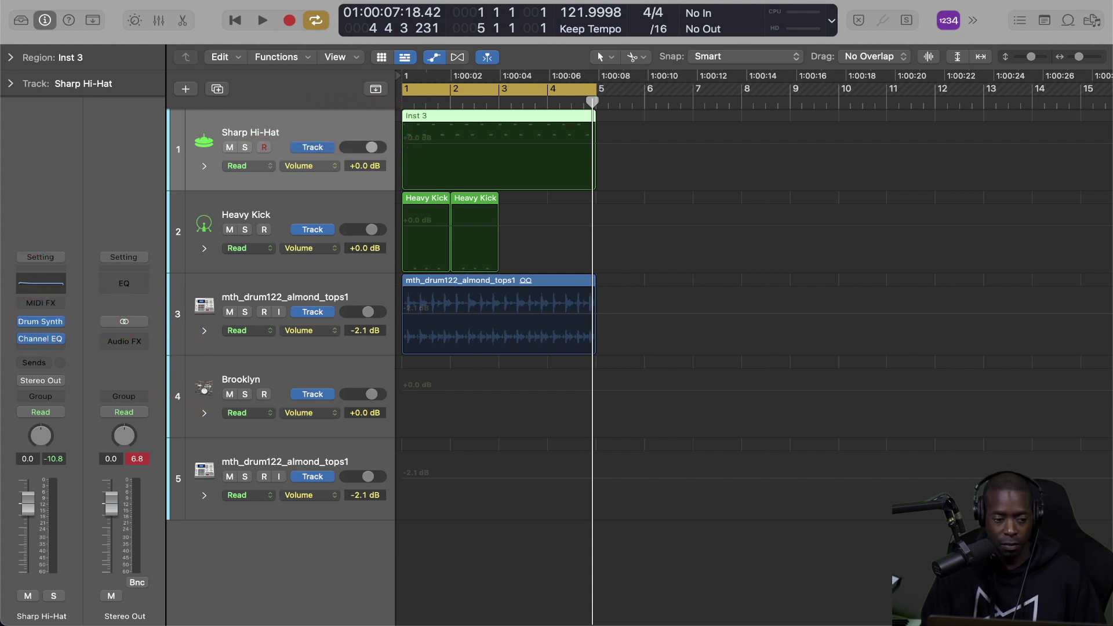
drag(0, 173, 774, 334)
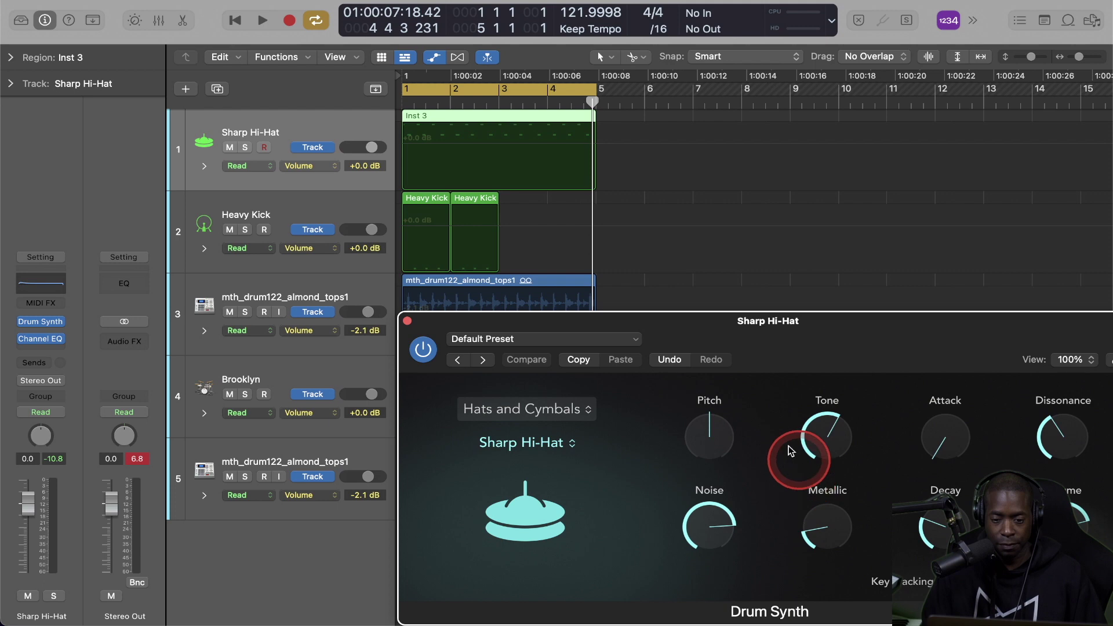
mouse_move(739, 452)
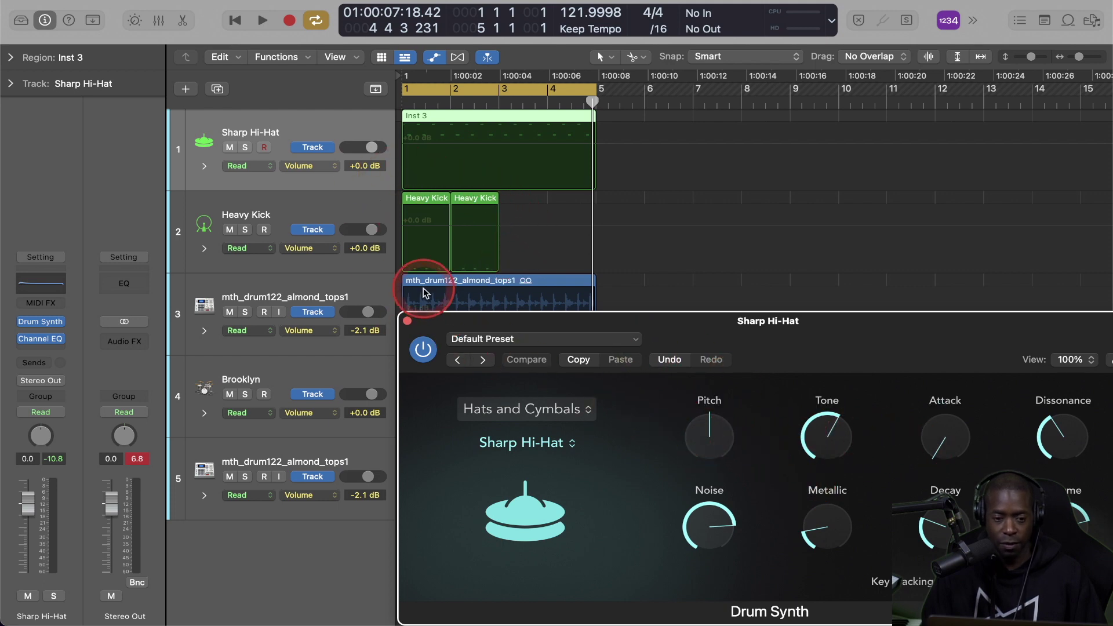
click(248, 168)
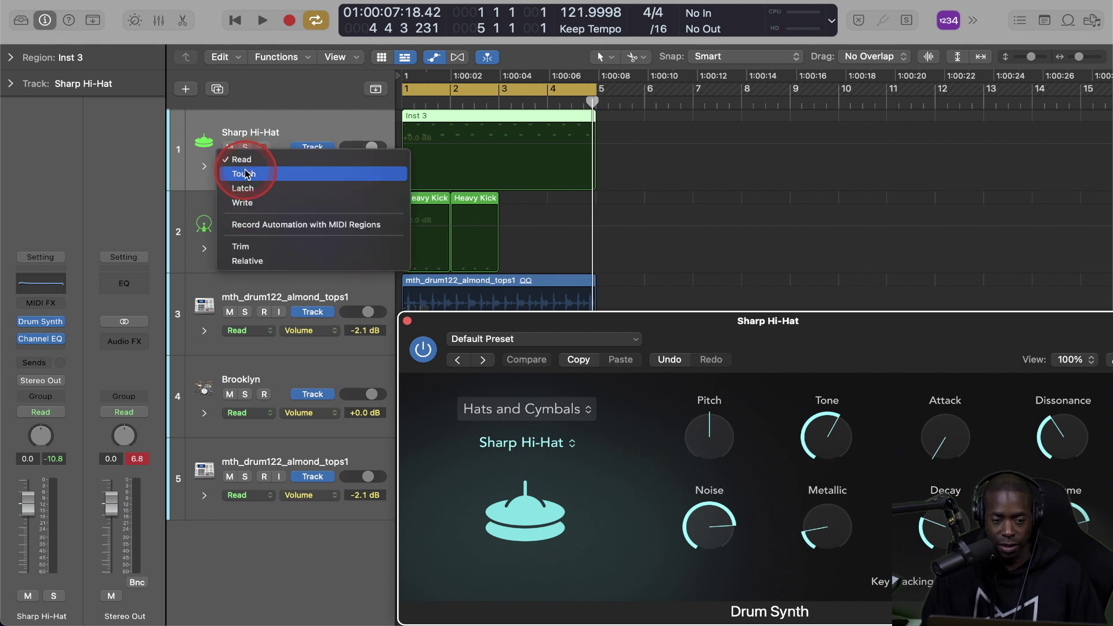
click(245, 174)
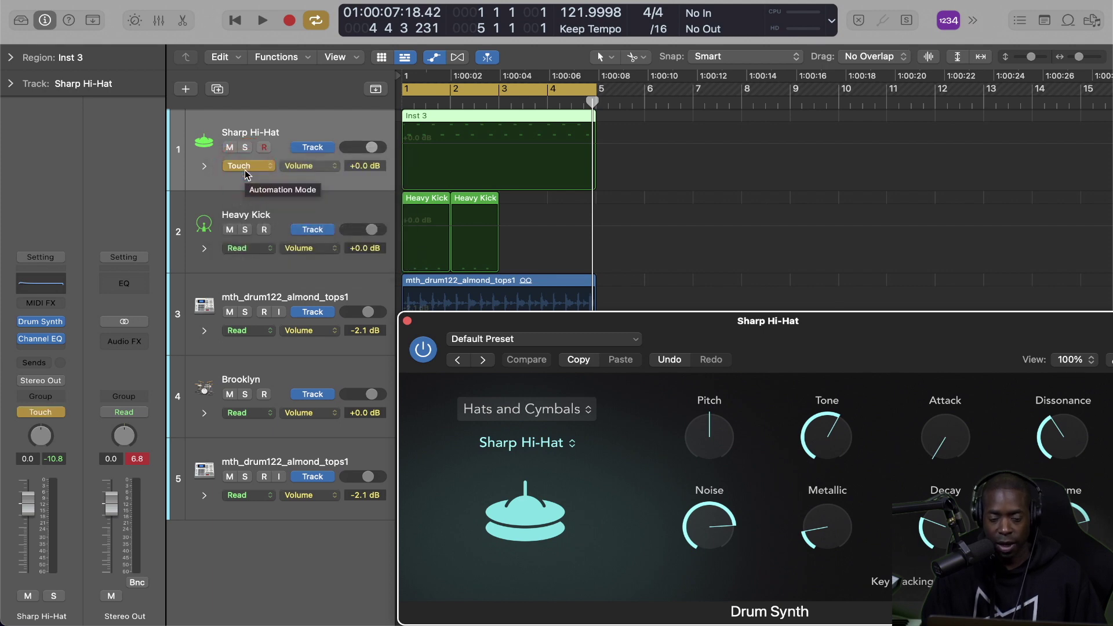
Try to record Pitch automation for the Sharp Hi-Hat during playback from the beginning of the project
key(Return)
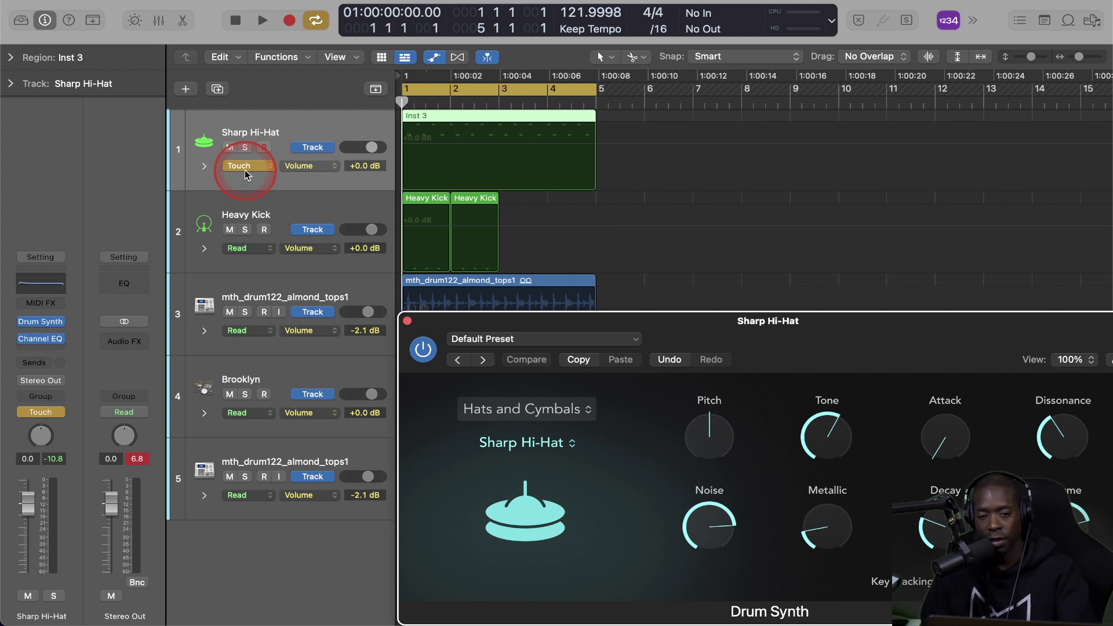
click(712, 432)
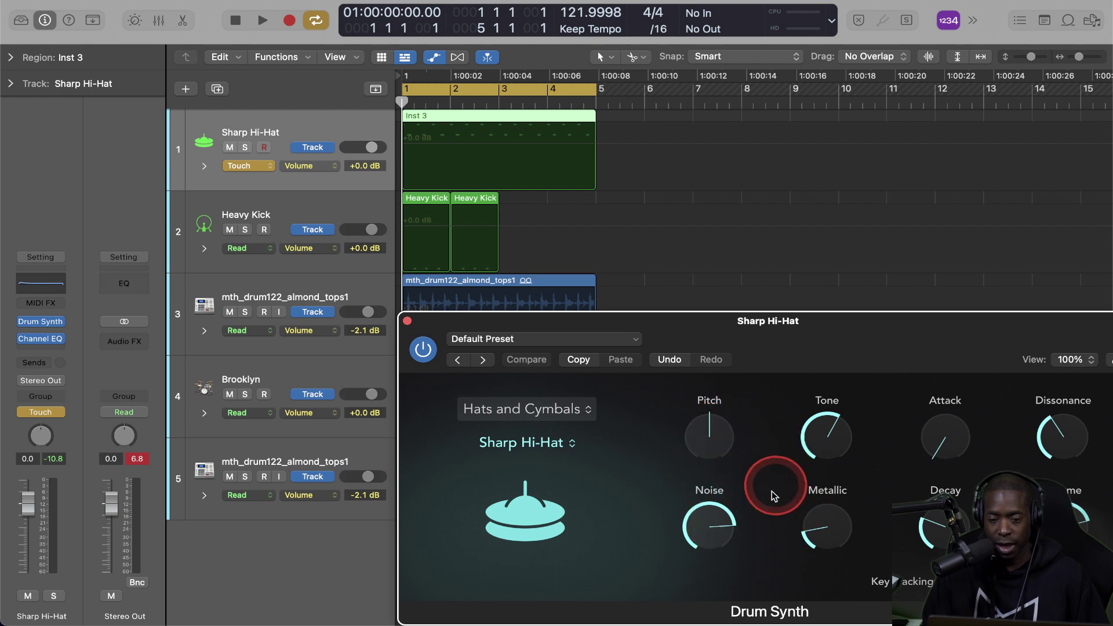
click(708, 428)
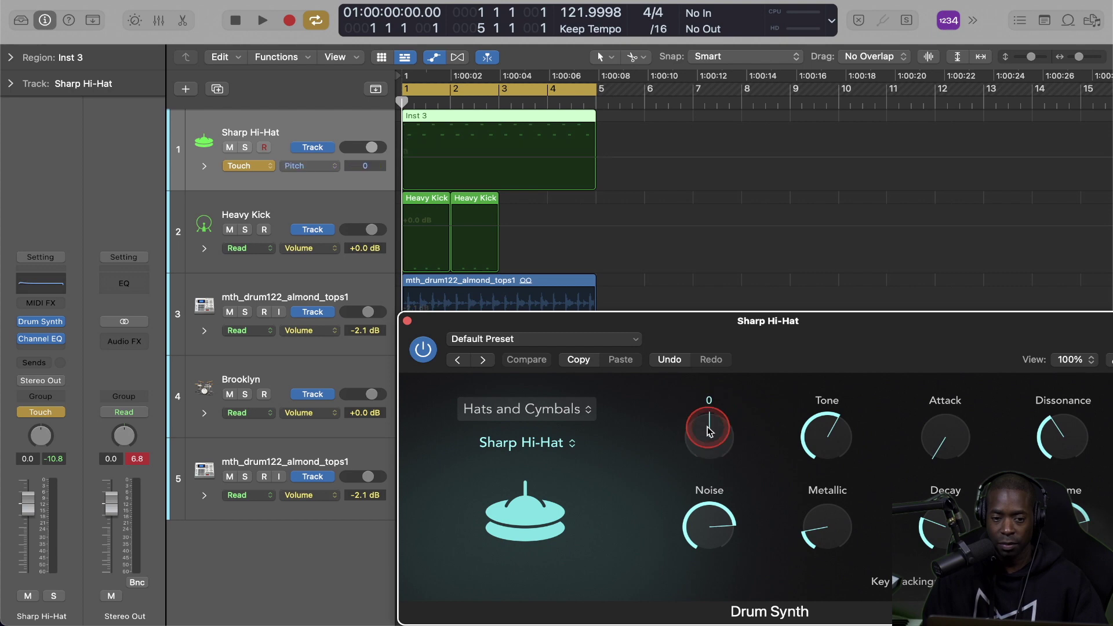
key(space)
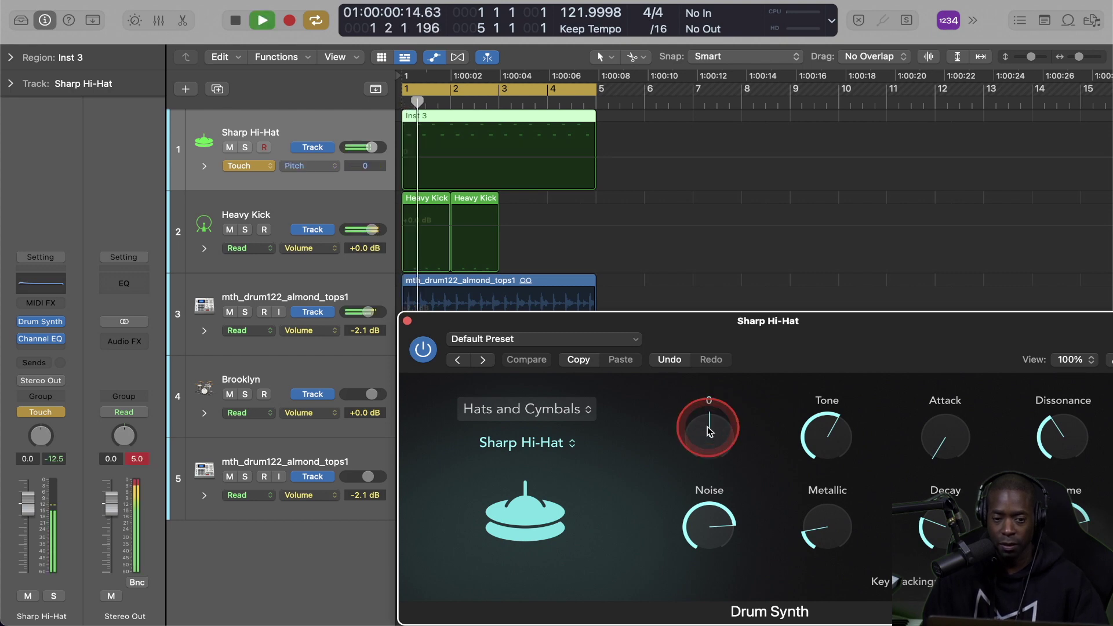
key(space)
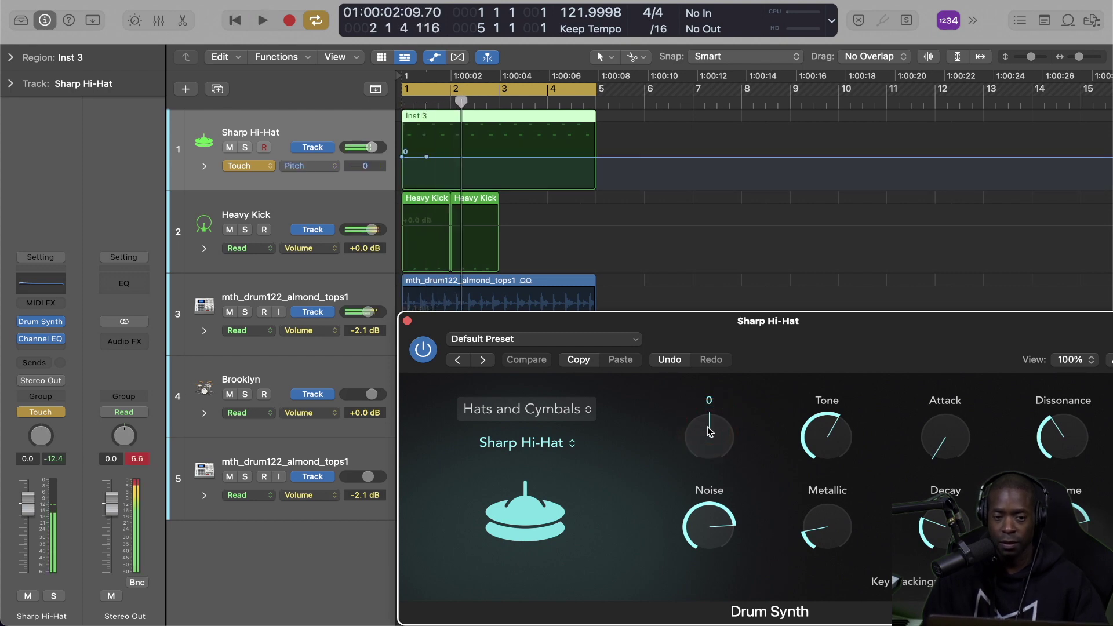
Record Drum Synth Pitch automation across the Inst 3 region, lowering it to about -8 and raising it to about 15
click(708, 426)
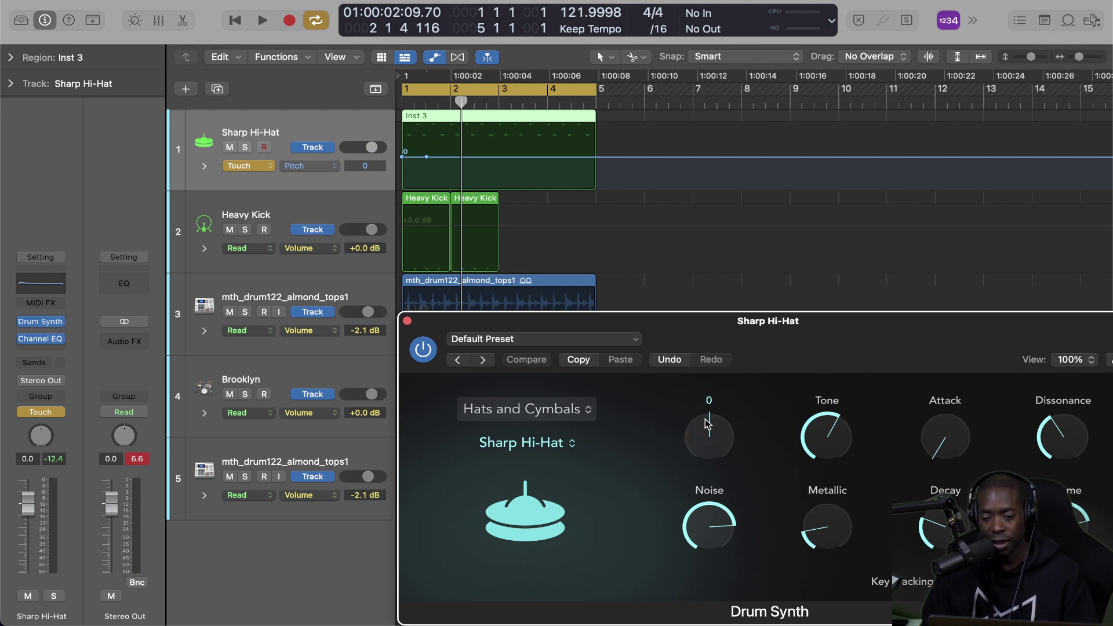
drag(710, 429, 705, 436)
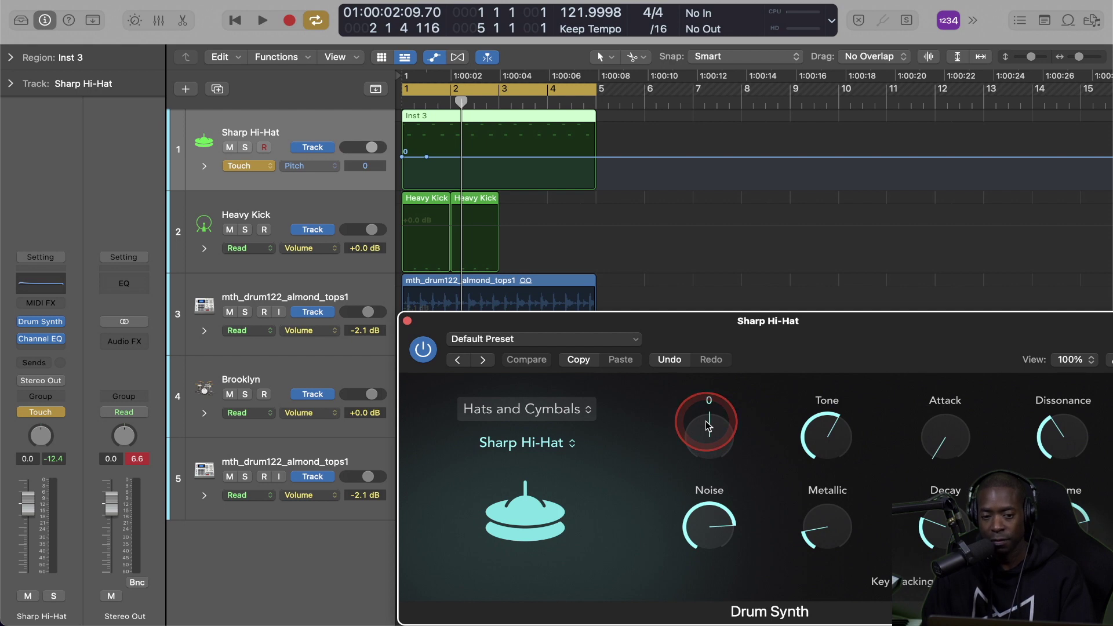
key(space)
mouse_move(707, 428)
mouse_down()
mouse_move(684, 458)
mouse_move(704, 366)
mouse_move(698, 418)
mouse_up()
key(space)
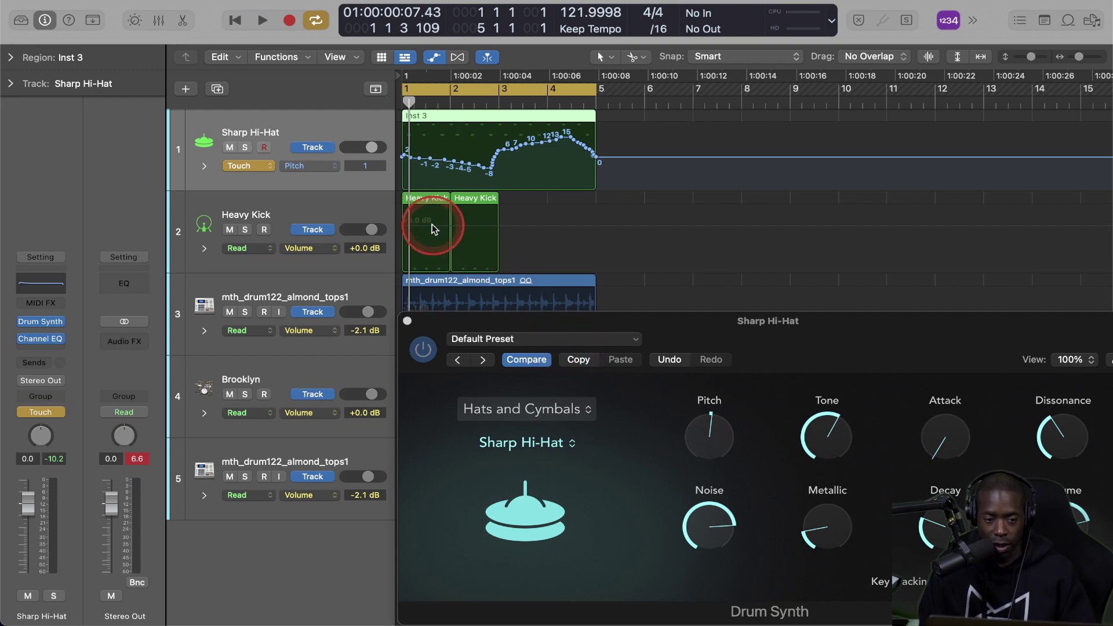
Set the Sharp Hi-Hat's automation mode to Read and play back the recorded Pitch automation
click(253, 167)
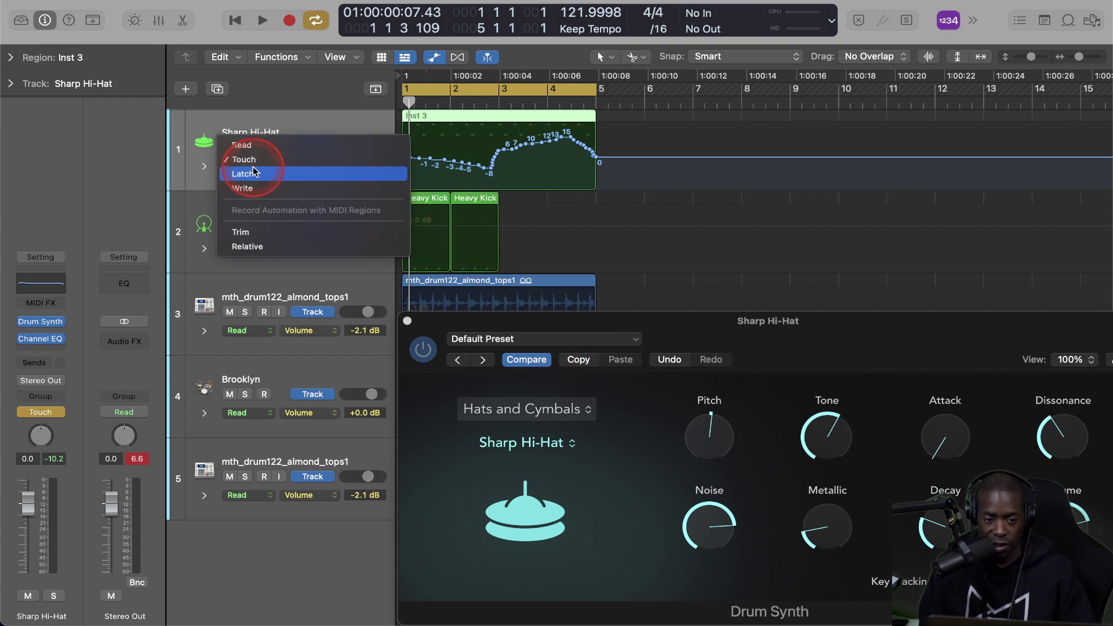
click(249, 145)
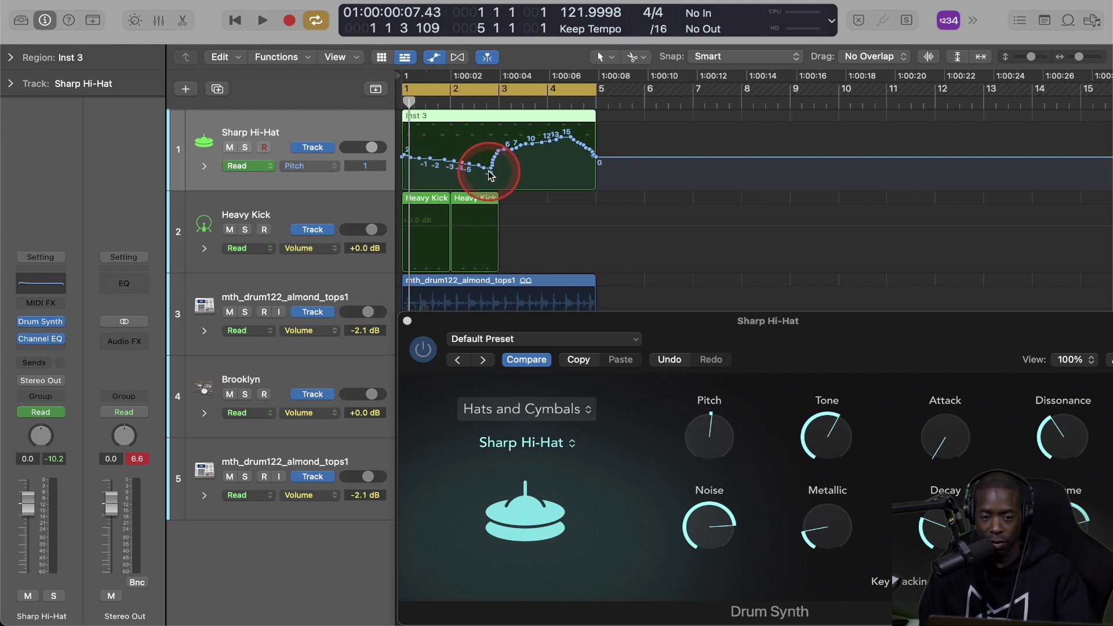
key(space)
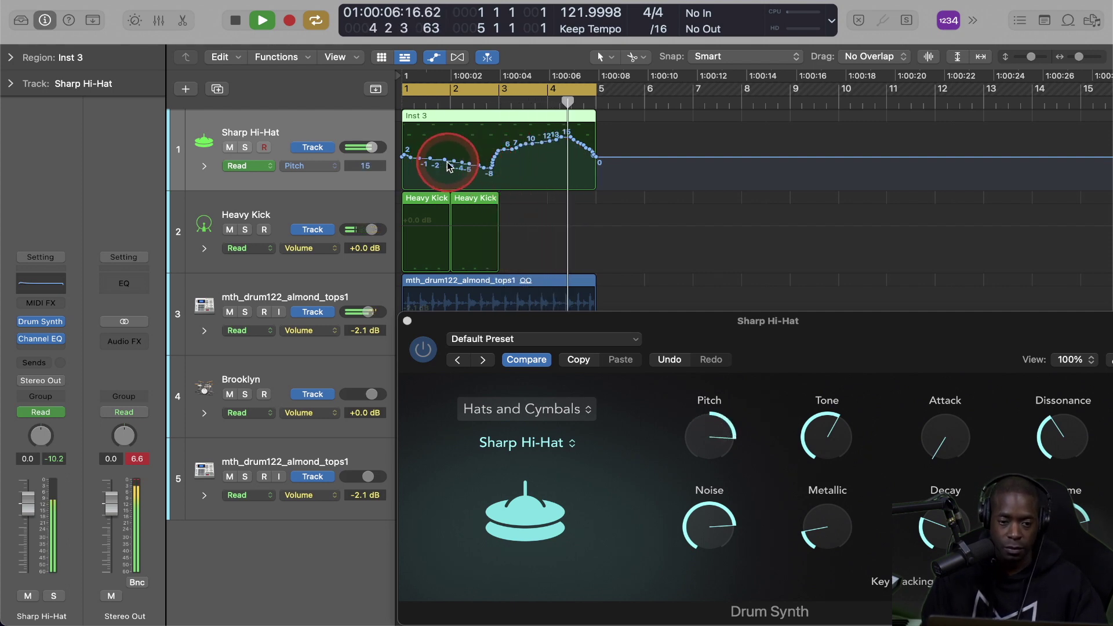
Reshape the Sharp Hi-Hat's Pitch automation to spike to 7, drop to -3 and ramp up to 24 at the region's end, then stop playback
drag(445, 160, 592, 122)
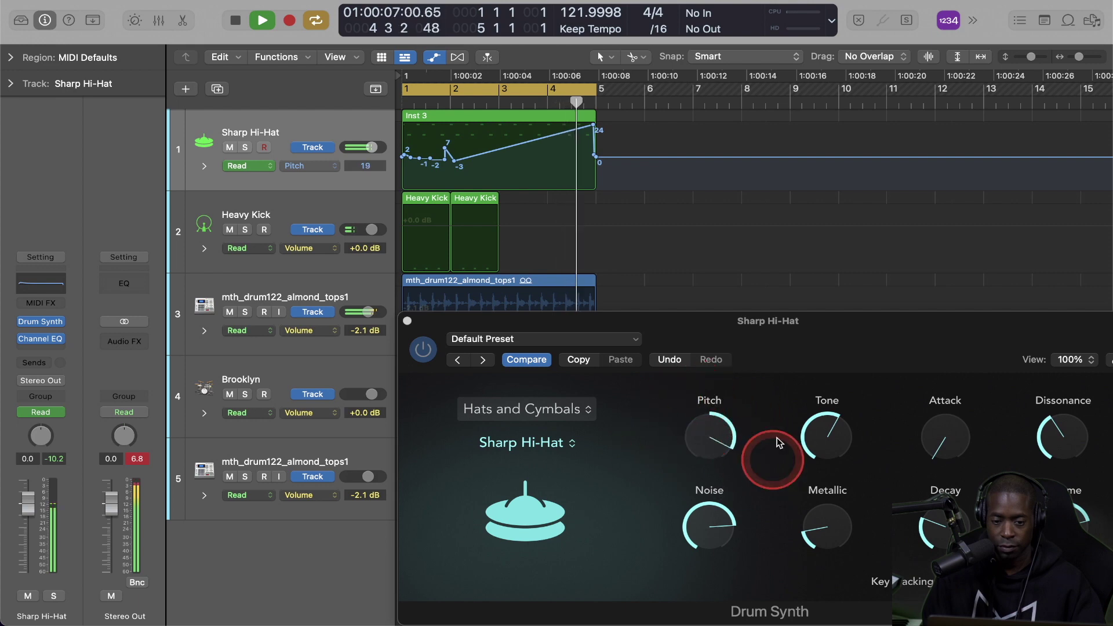
key(space)
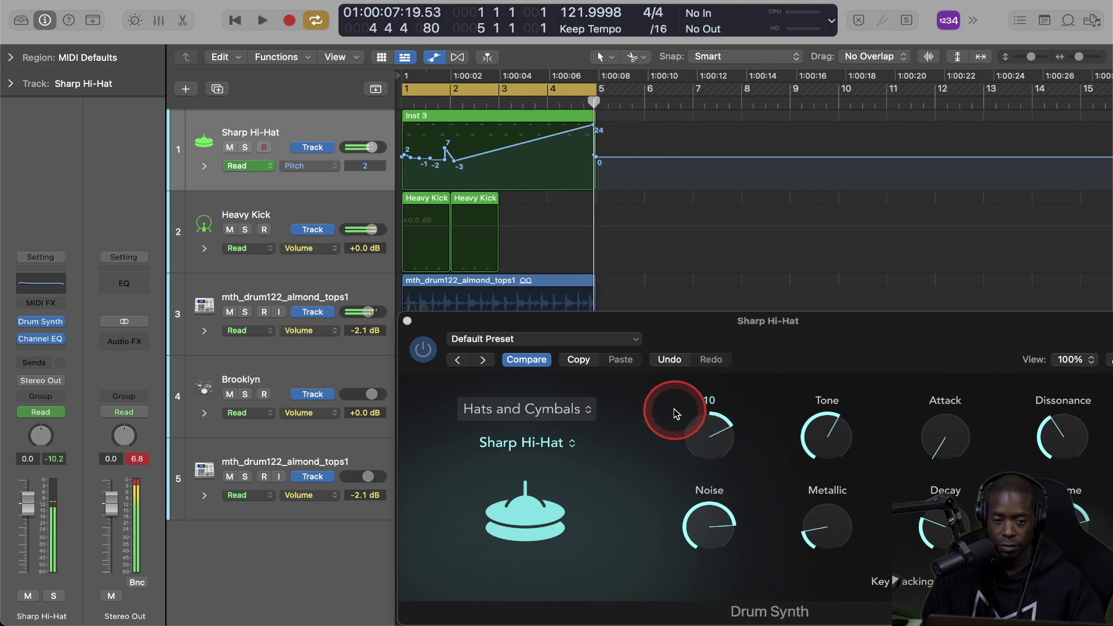
Assign the Automation Curve Tool as the secondary tool
click(636, 59)
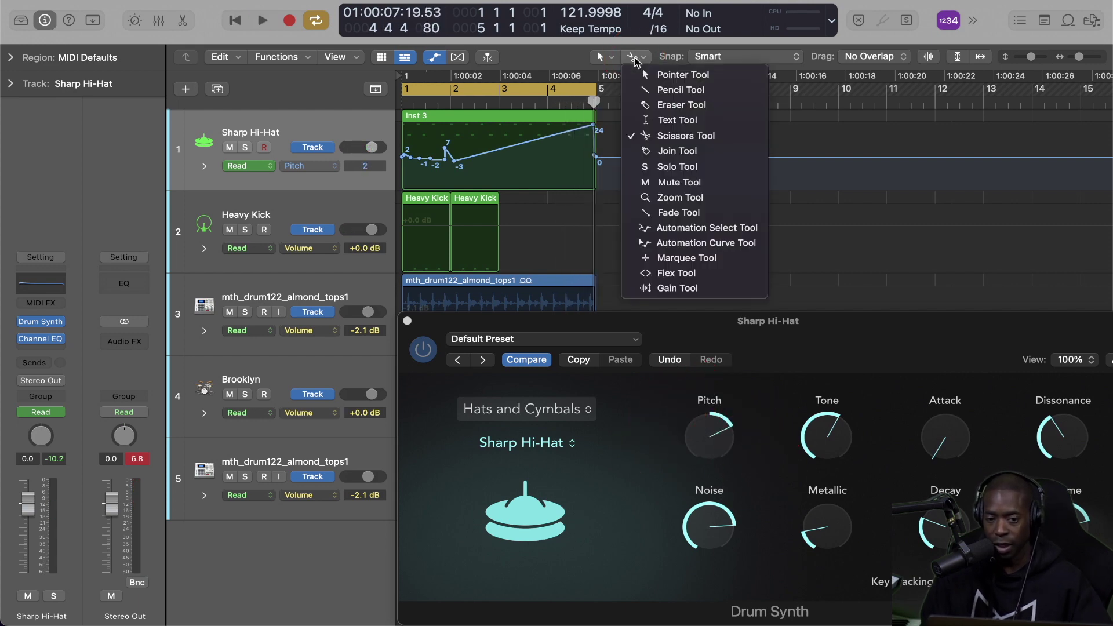
click(661, 244)
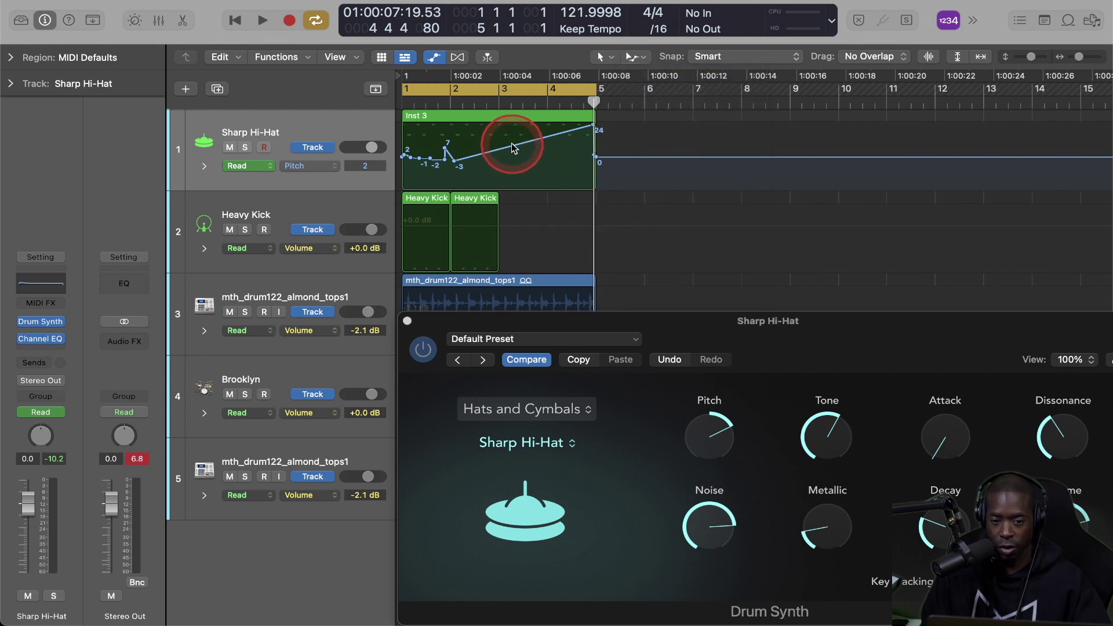
Zoom the Tracks area in and out in both directions to examine the Sharp Hi-Hat's Pitch automation curve
key(super+Down)
key(super+Down)
key(super+Down)
key(super+Down)
key(super+Down)
key(super+Down)
key(super+Right)
key(super+Right)
key(super+Right)
key(super+Right)
key(super+Right)
scroll(606, 181, left, 5)
key(super+Left)
key(super+Left)
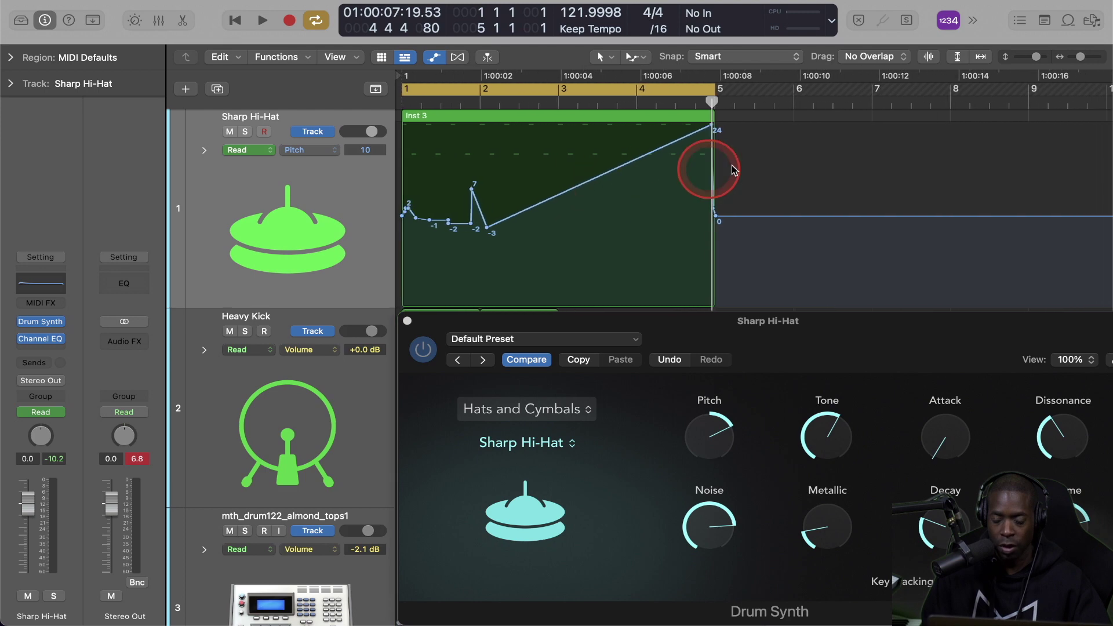
key(super+Left)
key(super+Down)
drag(1080, 60, 1079, 62)
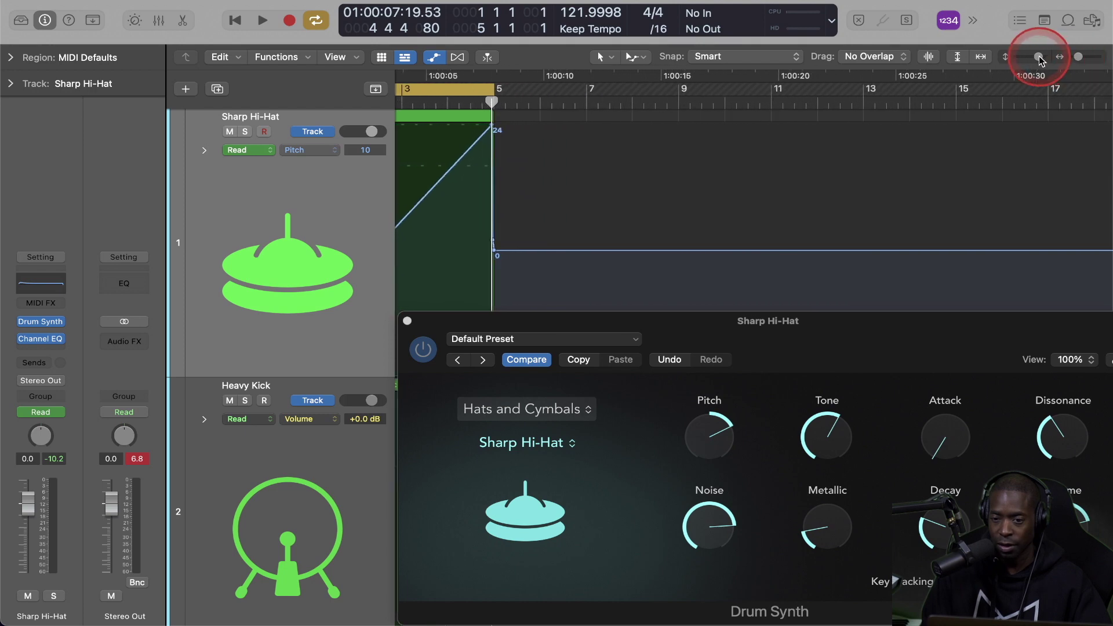
drag(1038, 60, 1038, 60)
scroll(570, 208, left, 3)
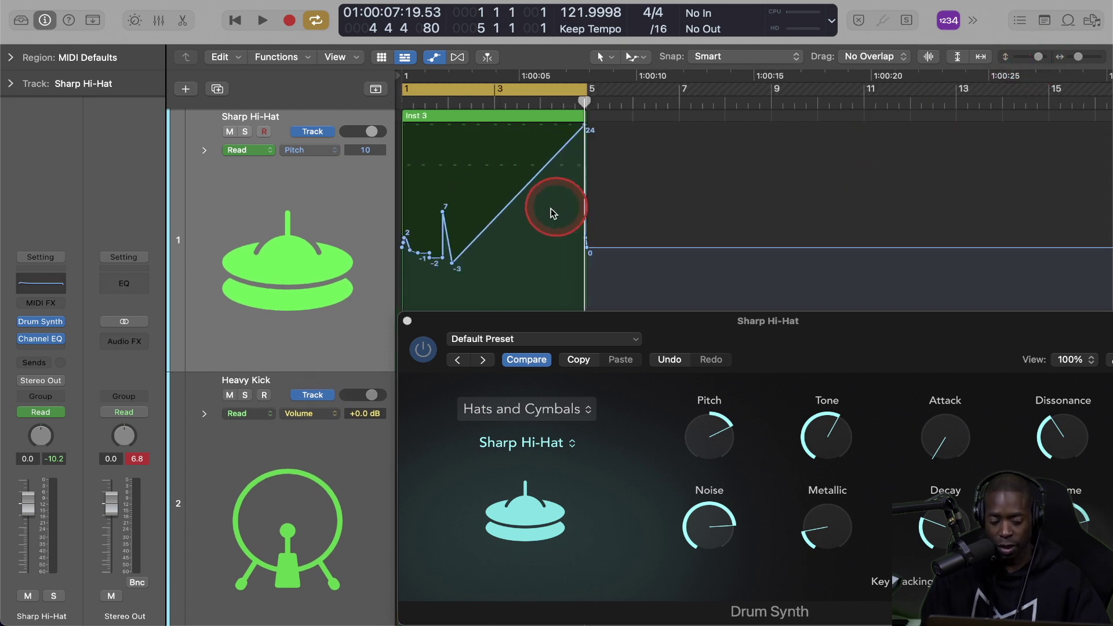
scroll(539, 215, down, 3)
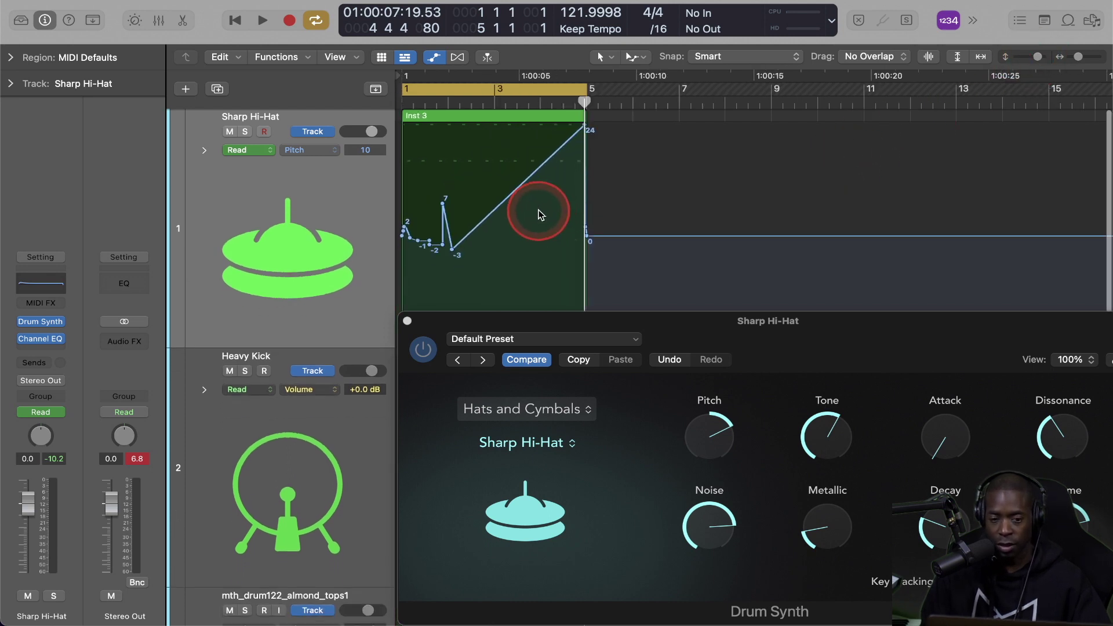
scroll(538, 215, down, 3)
scroll(539, 215, up, 5)
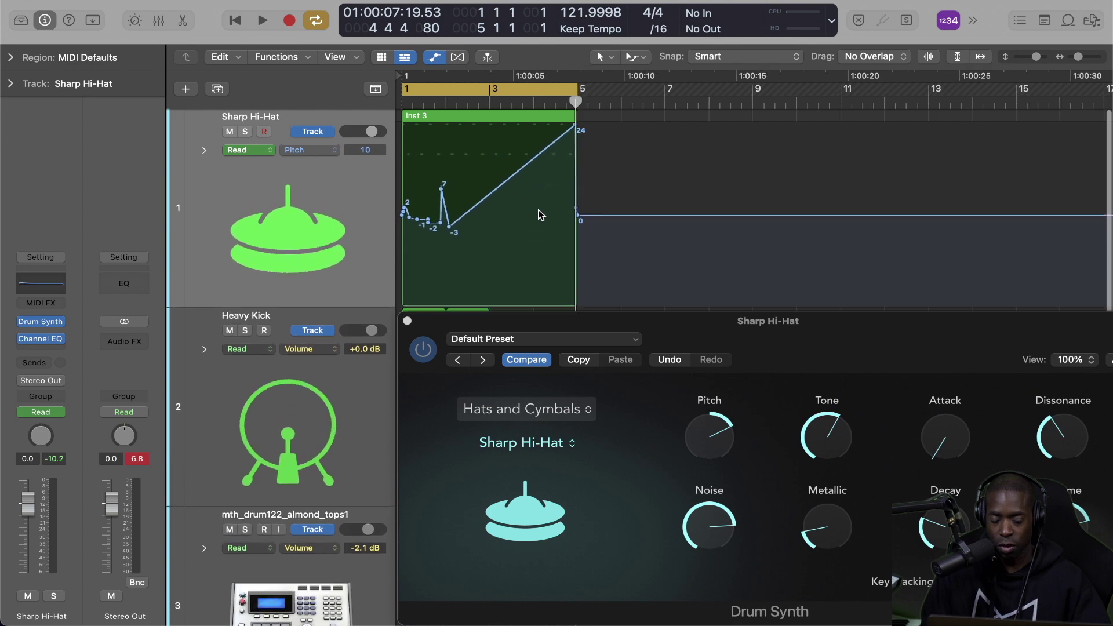
scroll(539, 211, up, 5)
scroll(538, 211, down, 3)
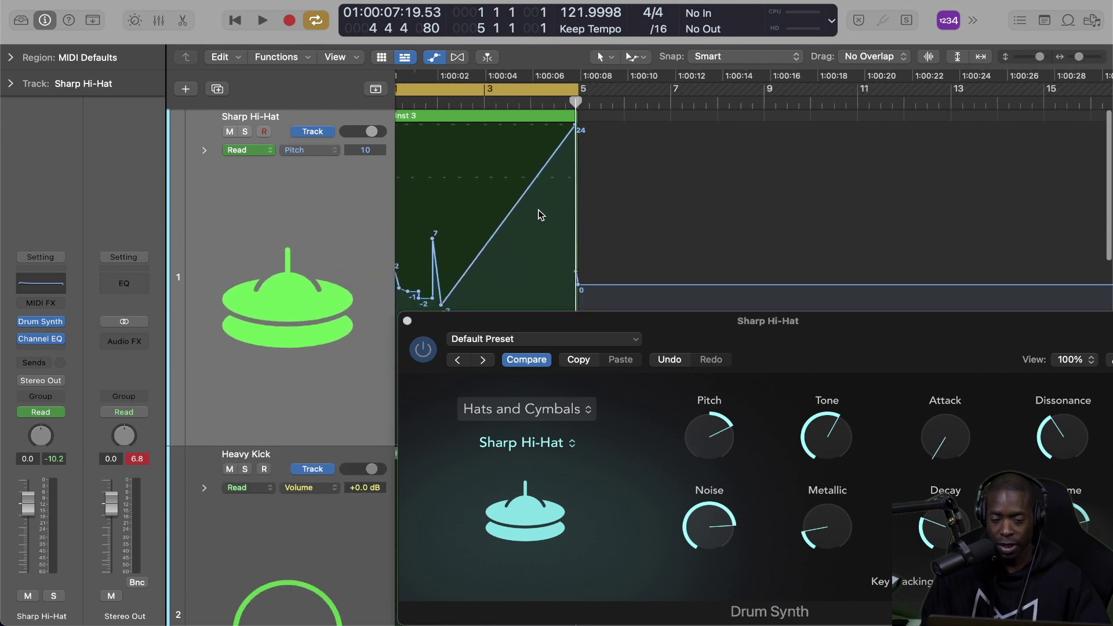
click(538, 211)
scroll(538, 213, up, 4)
scroll(538, 208, down, 5)
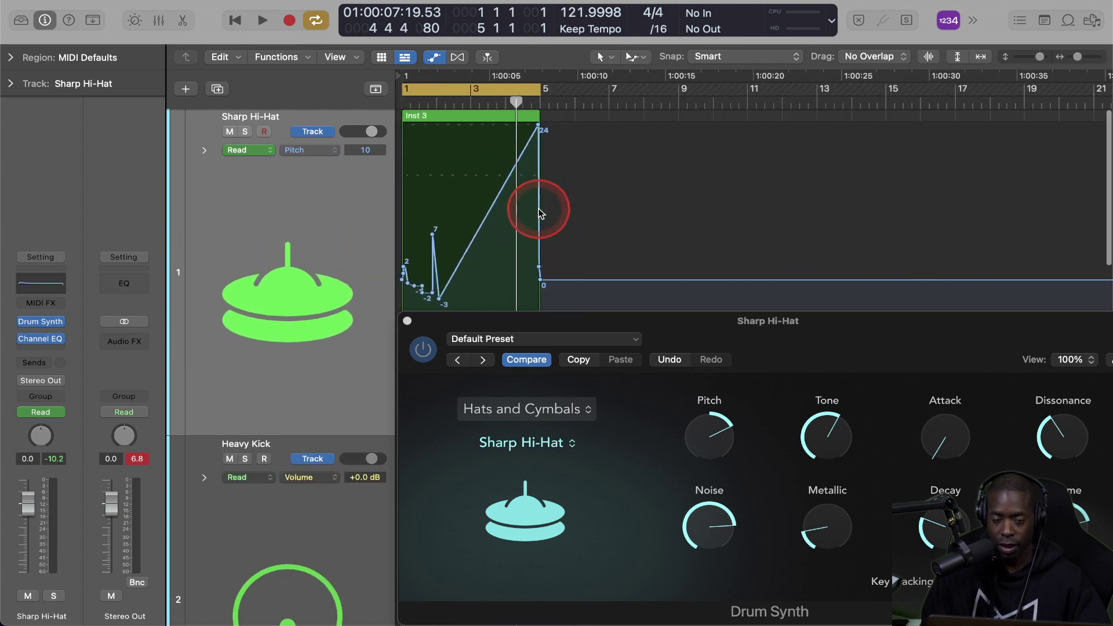
Bend the ramp from -3 to 24 in the Sharp Hi-Hat's Pitch automation into a curve with the Automation Curve Tool
scroll(537, 207, up, 5)
scroll(538, 208, left, 5)
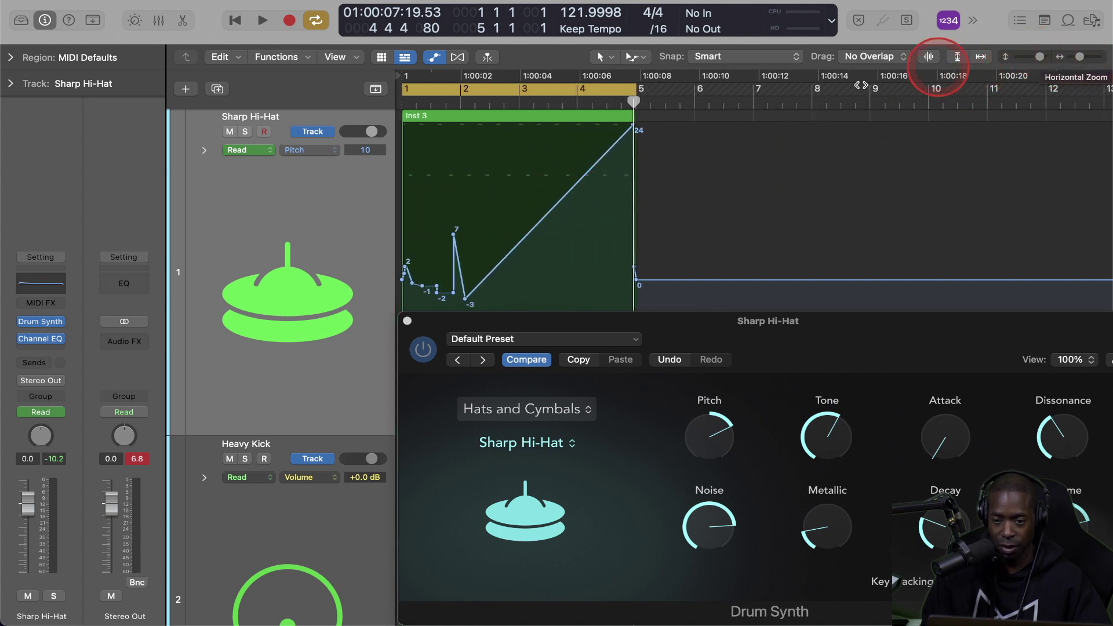
drag(426, 249, 644, 80)
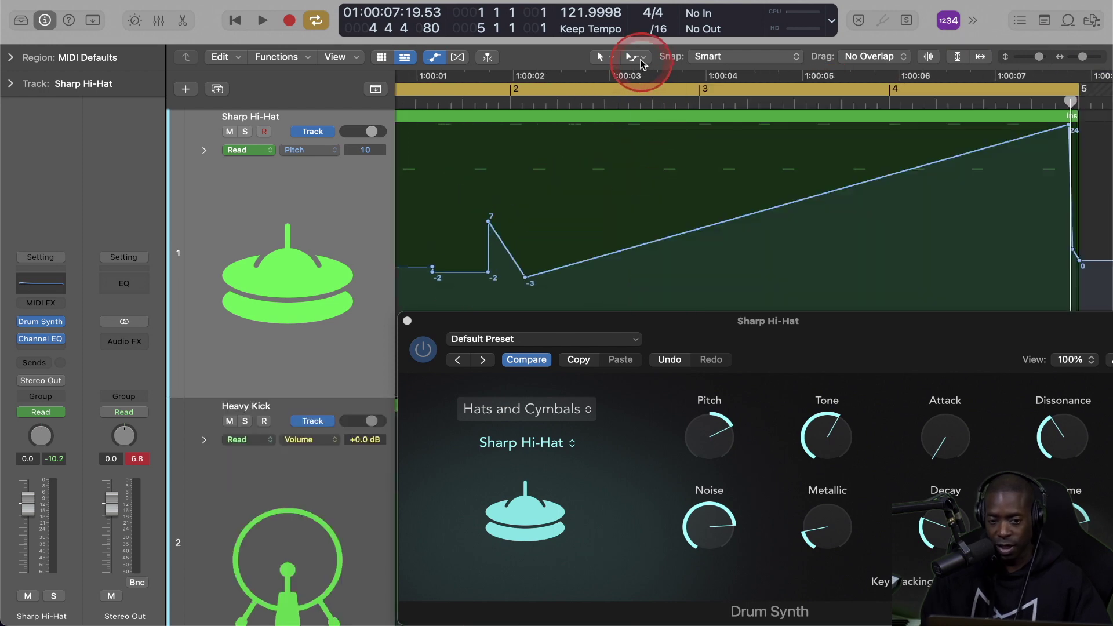
click(641, 62)
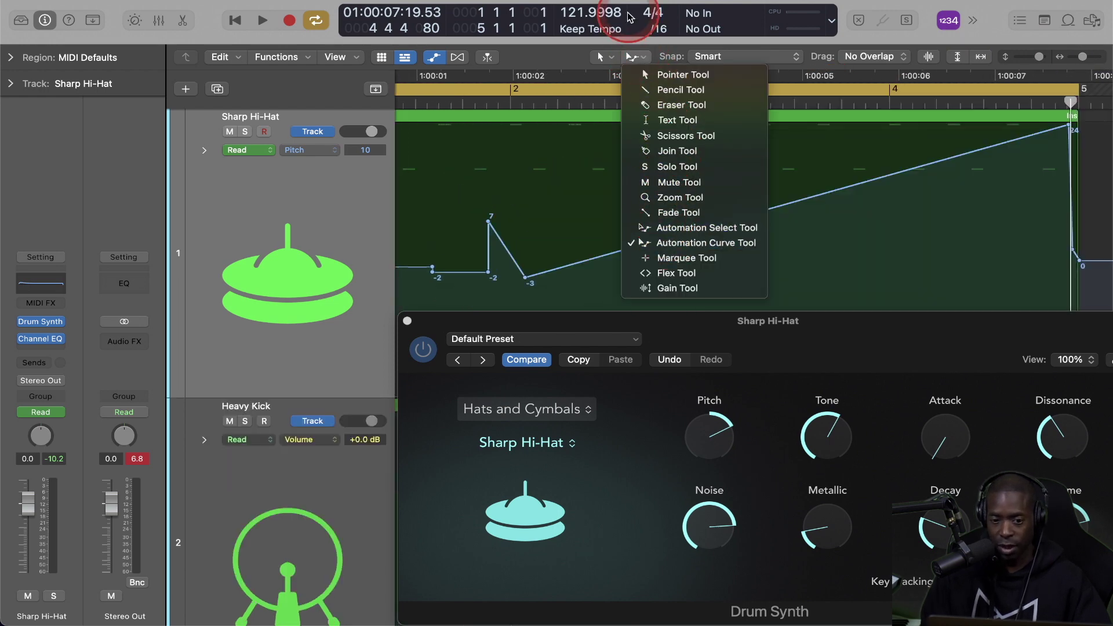
click(634, 55)
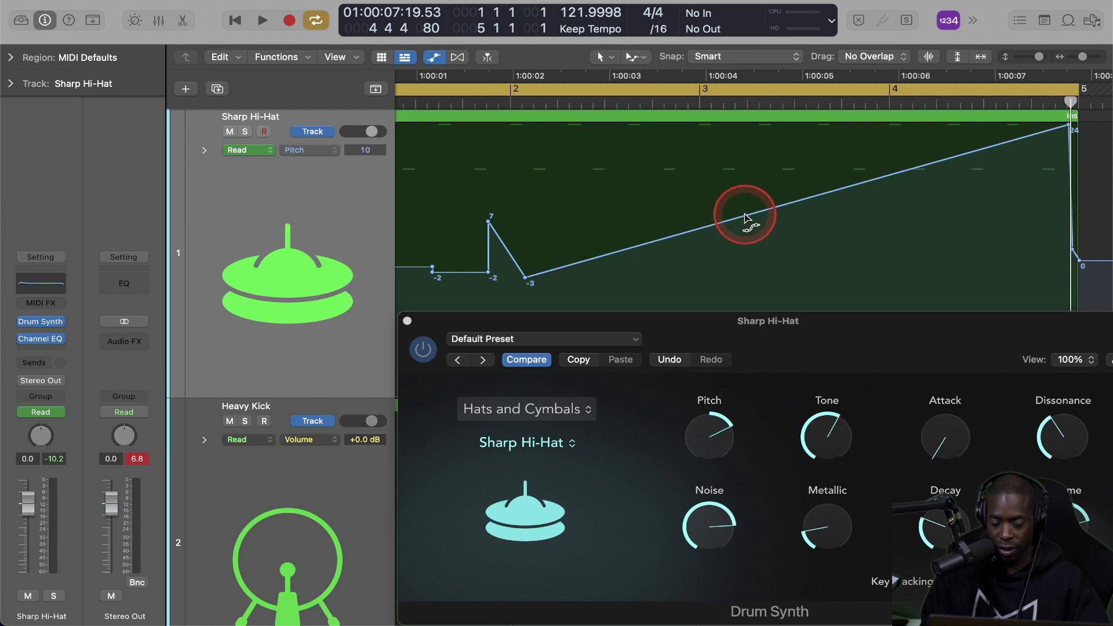
click(745, 215)
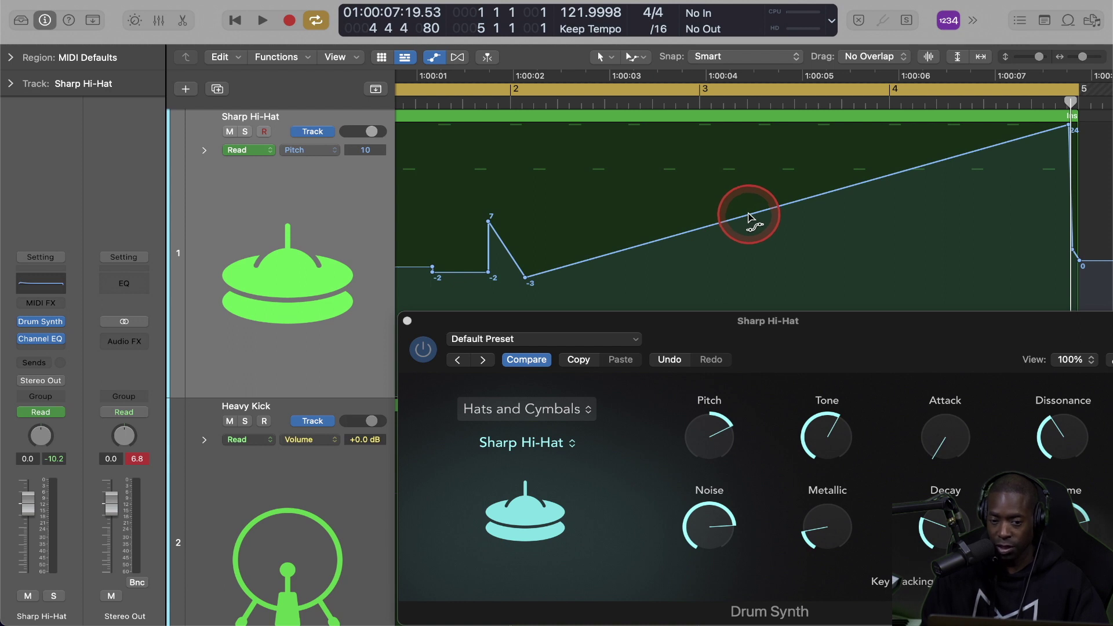
click(749, 217)
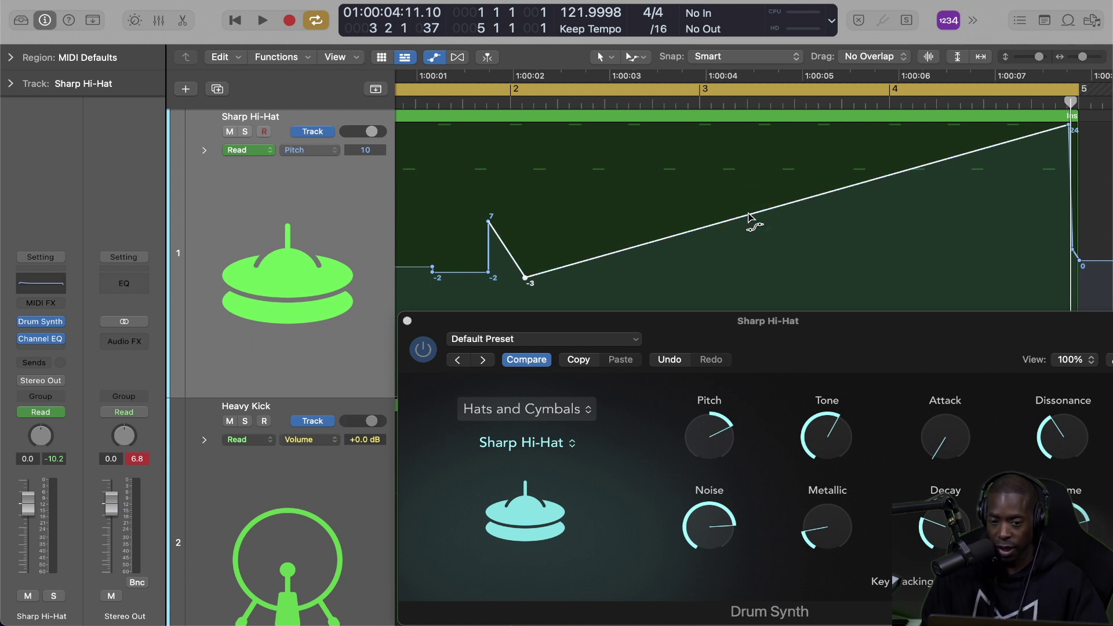
drag(748, 216, 775, 255)
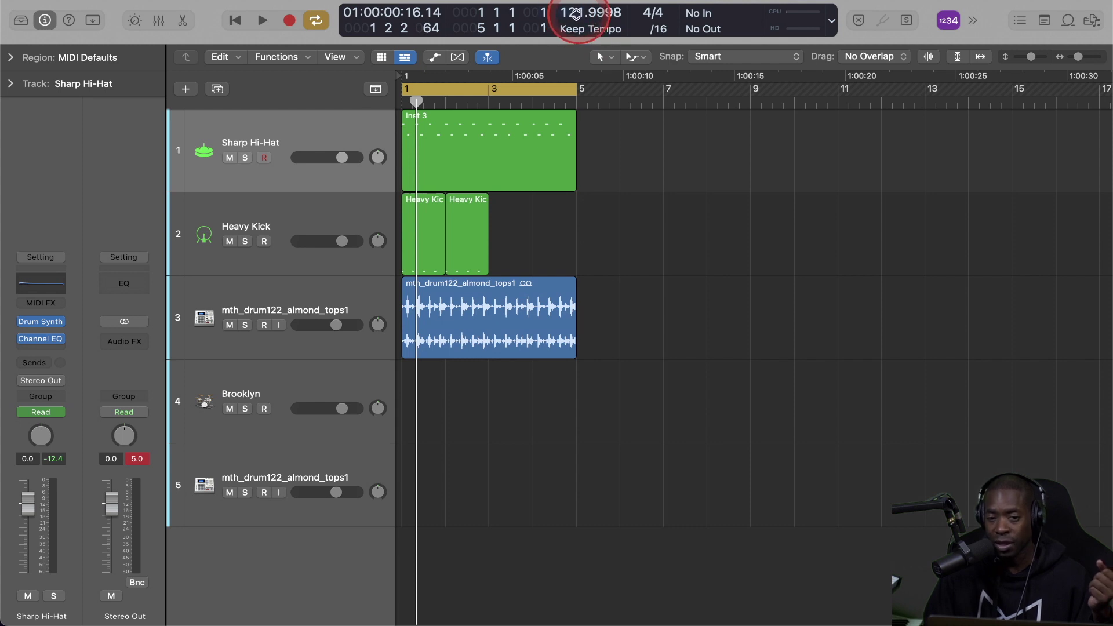
Set the project tempo to 122 BPM
click(573, 11)
mouse_move(573, 15)
mouse_down()
mouse_move(572, 116)
mouse_move(573, 14)
mouse_up()
double_click(575, 11)
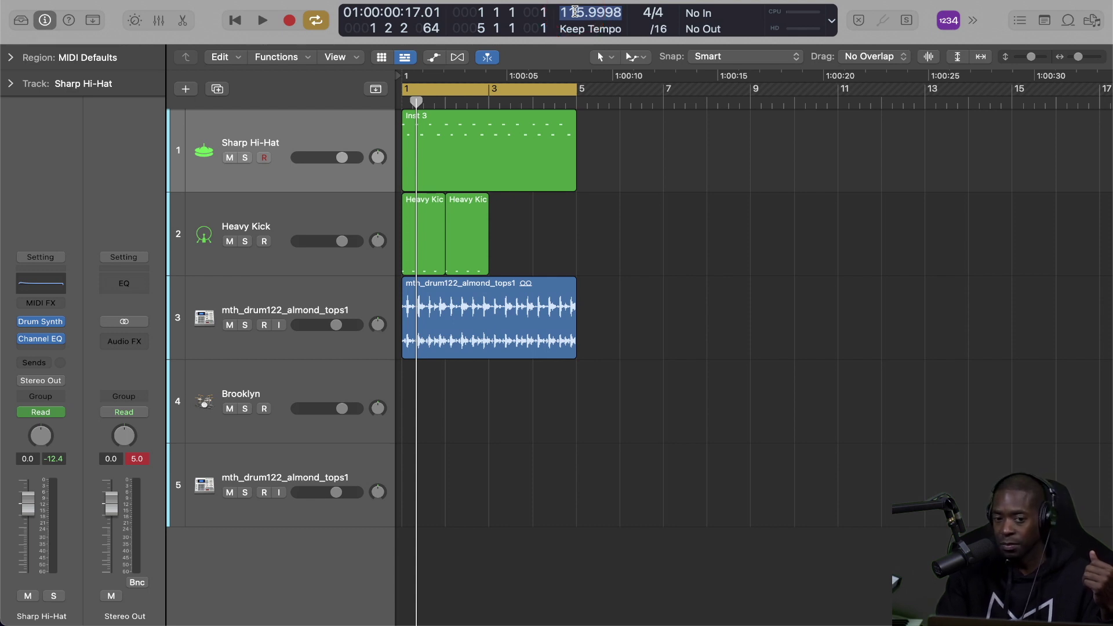
text(122)
key(Return)
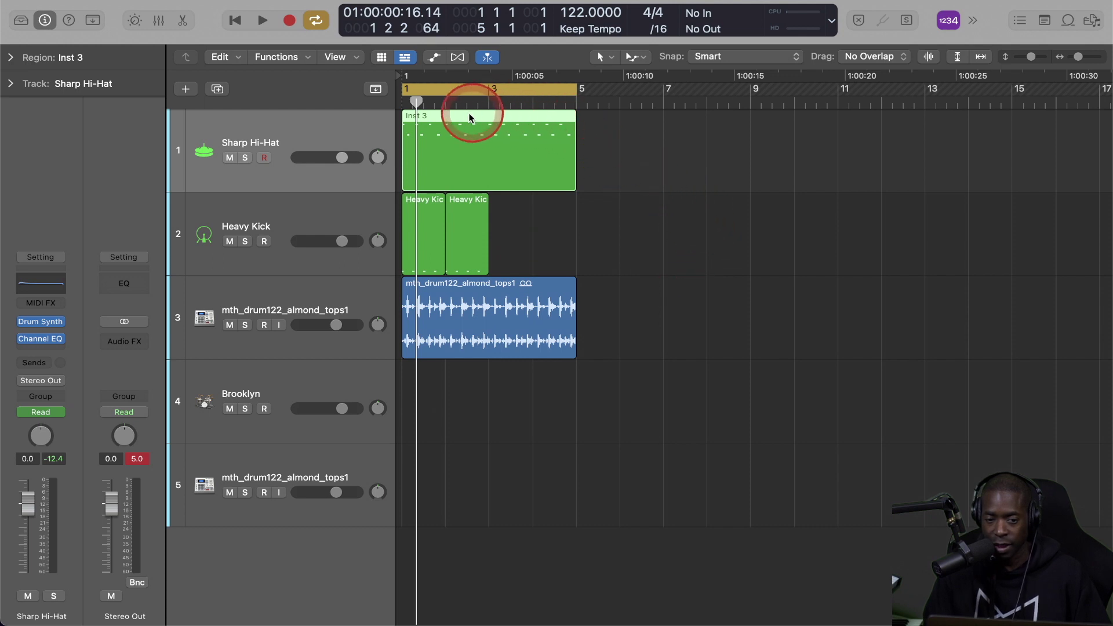
Bounce the Inst 3 region in place to a new track named Hats, muting the source and keeping Overload Protection Only normalization
right_click(452, 134)
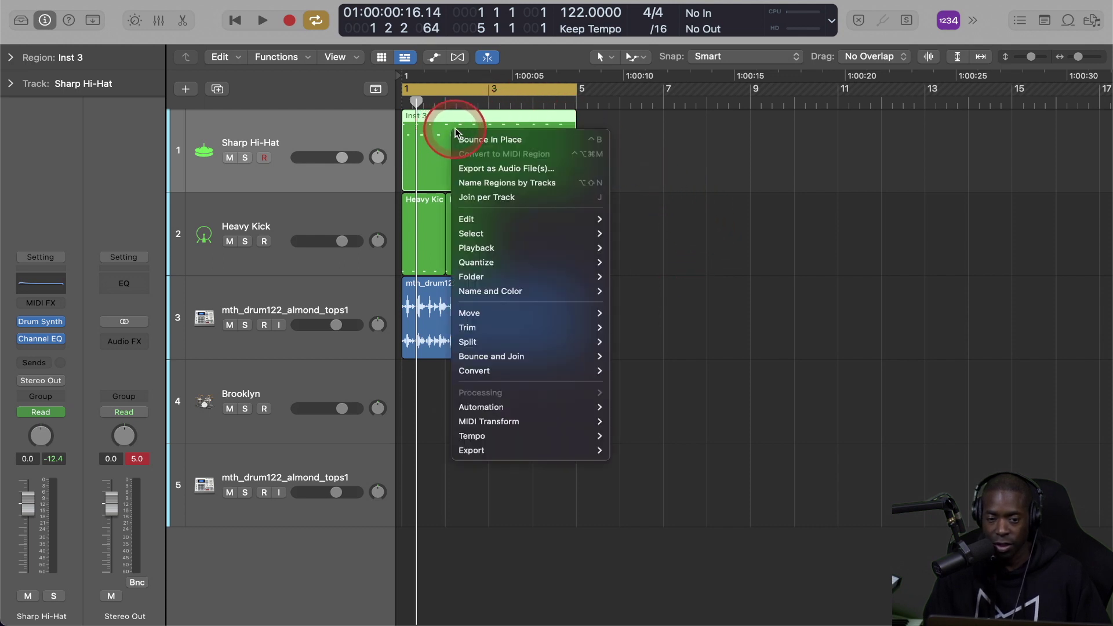
click(484, 140)
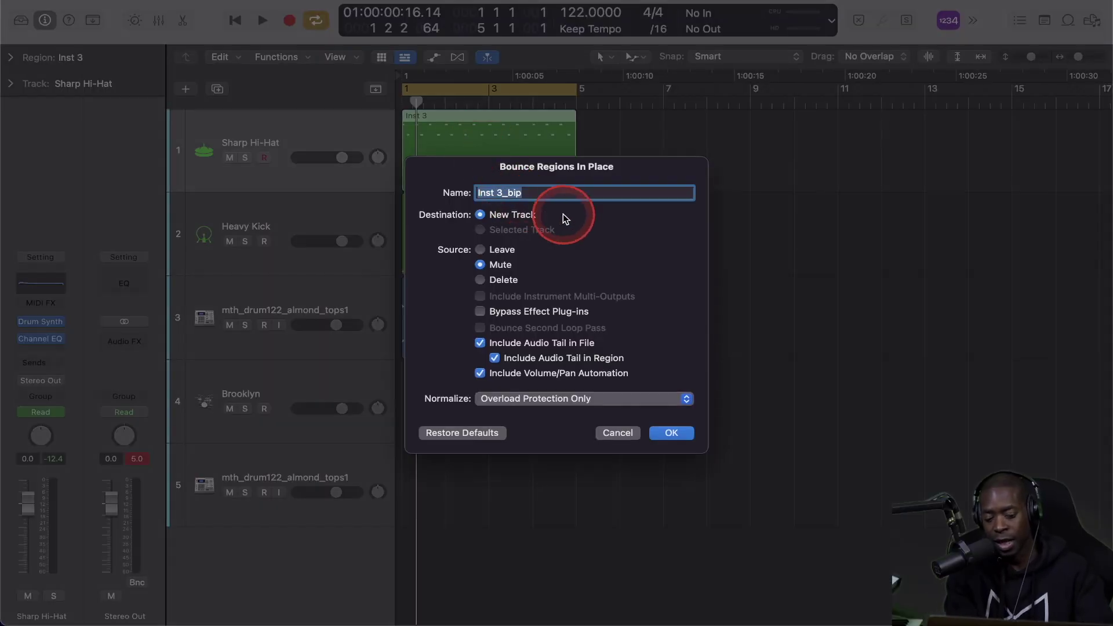
text(Hats)
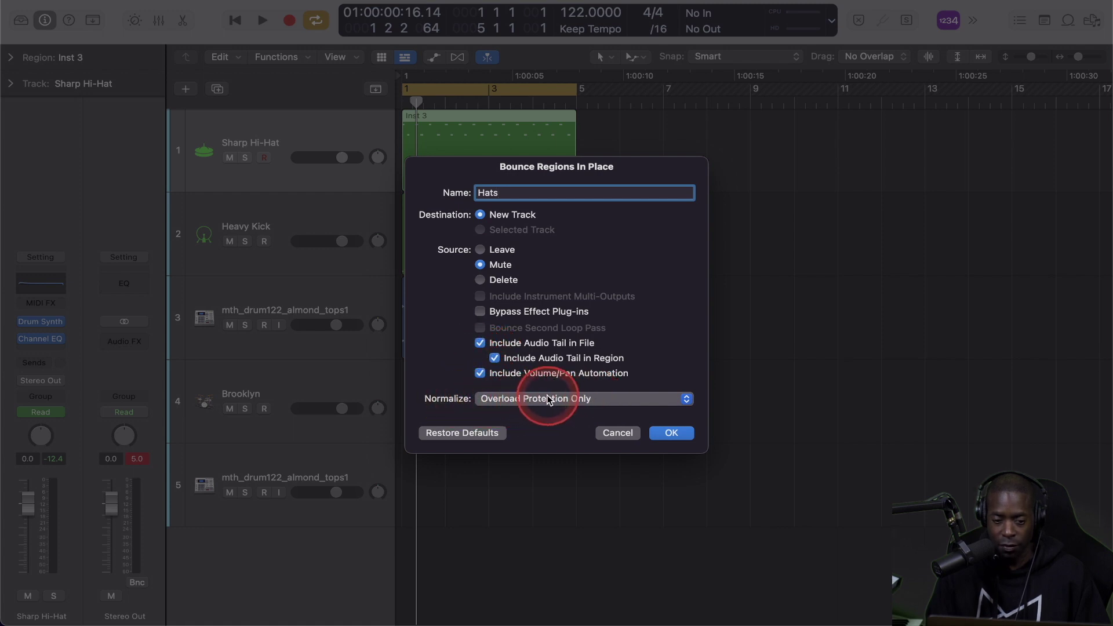
click(667, 433)
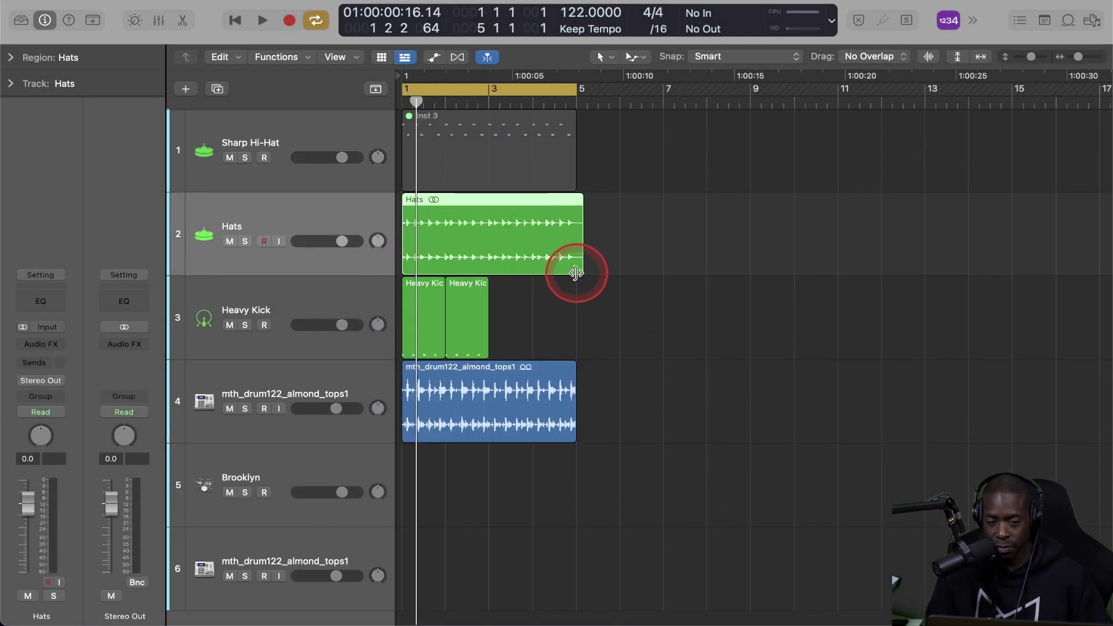
Try trimming the end of the bounced Hats region back to bar 5, and undo the trim
drag(580, 274, 576, 274)
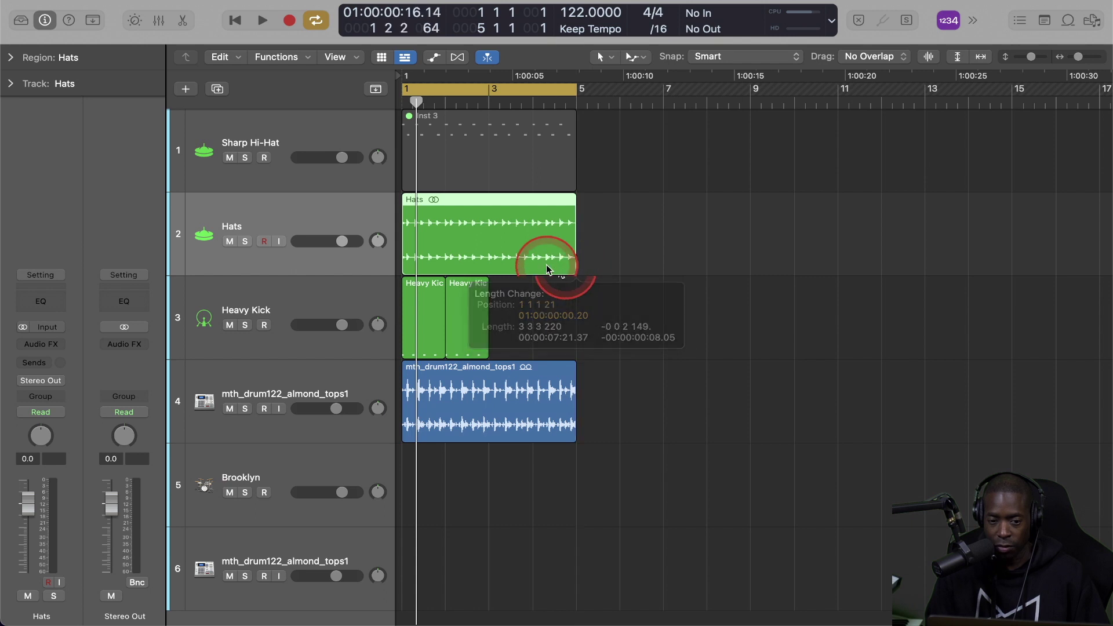
drag(305, 217, 299, 151)
key(space)
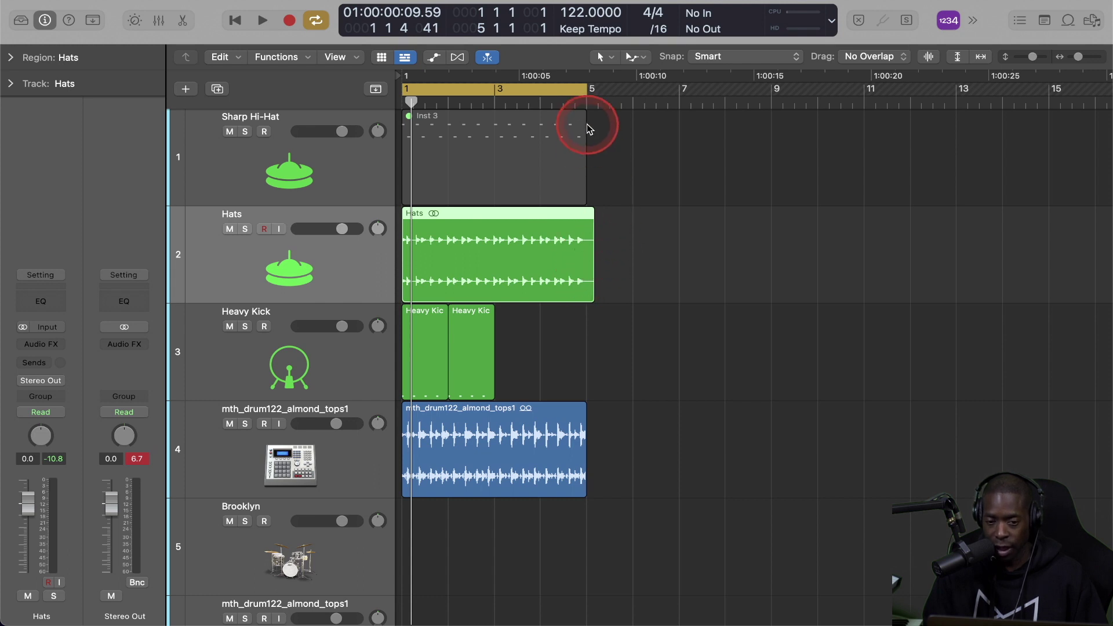
click(591, 302)
drag(590, 302, 587, 301)
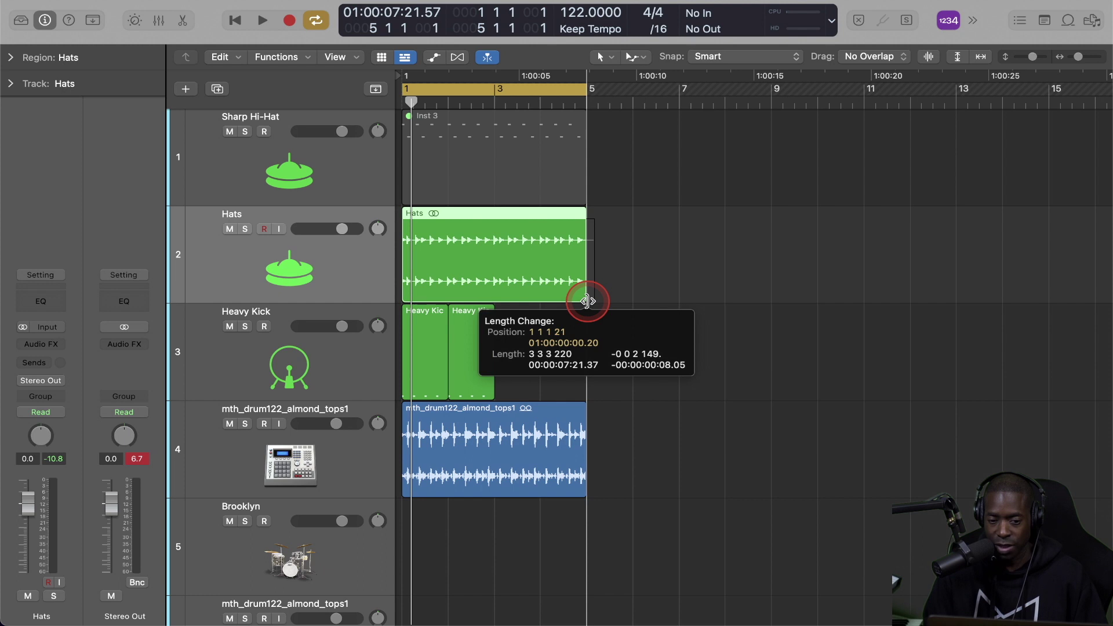
drag(587, 301, 585, 296)
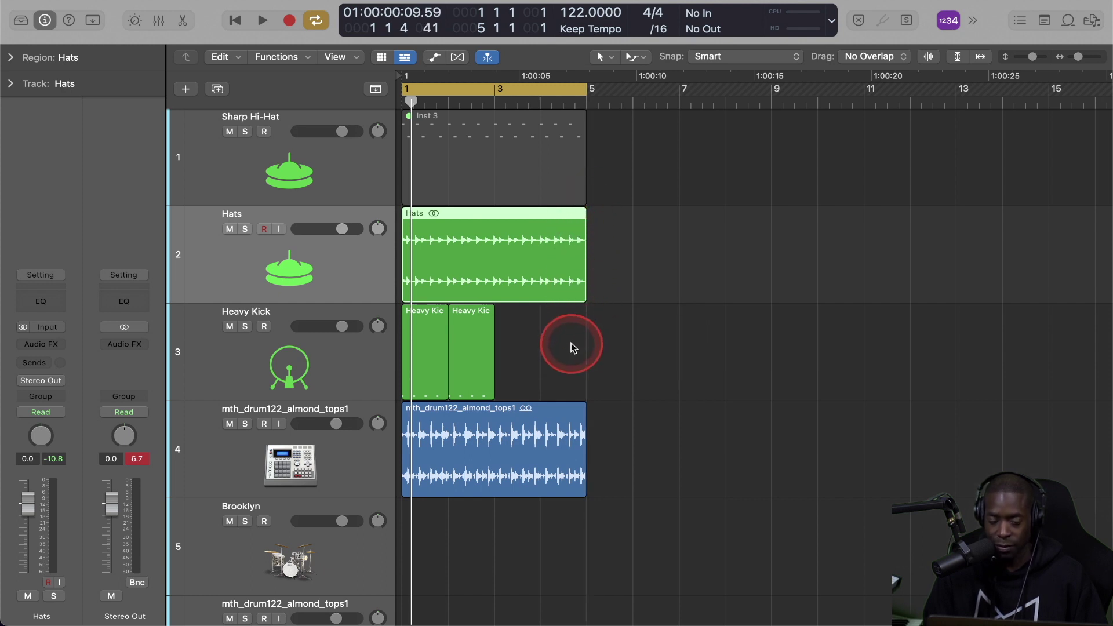
key(super+z)
Assign the Scissors Tool as the secondary tool, split the Hats region at bar 5 and delete the leftover tail
key(super+Right)
key(super+Right)
key(super+Right)
scroll(608, 259, right, 5)
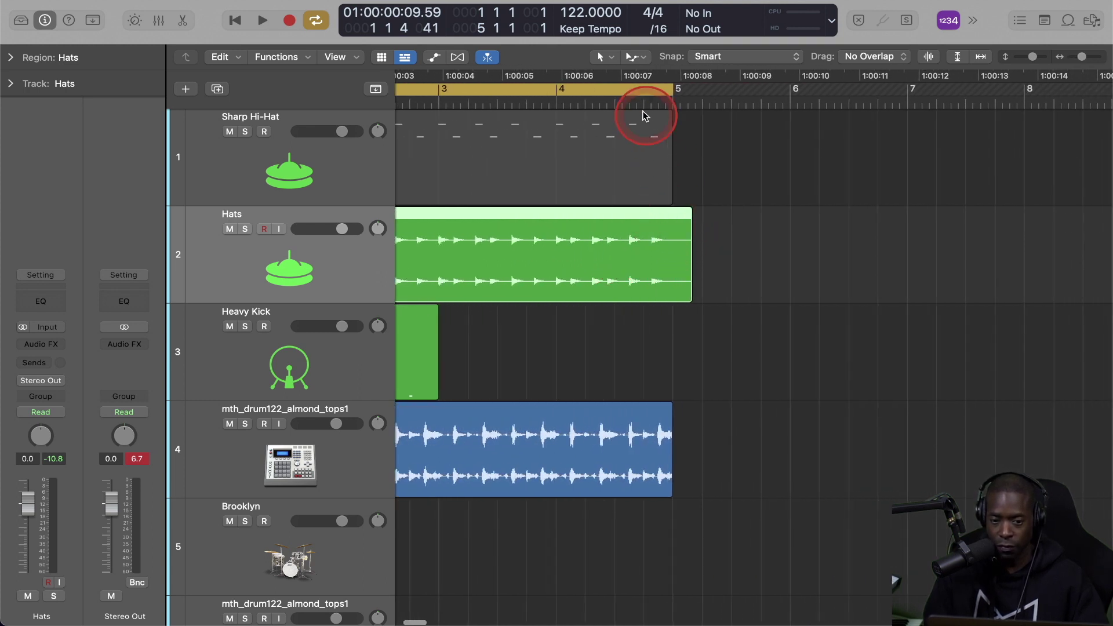
click(634, 56)
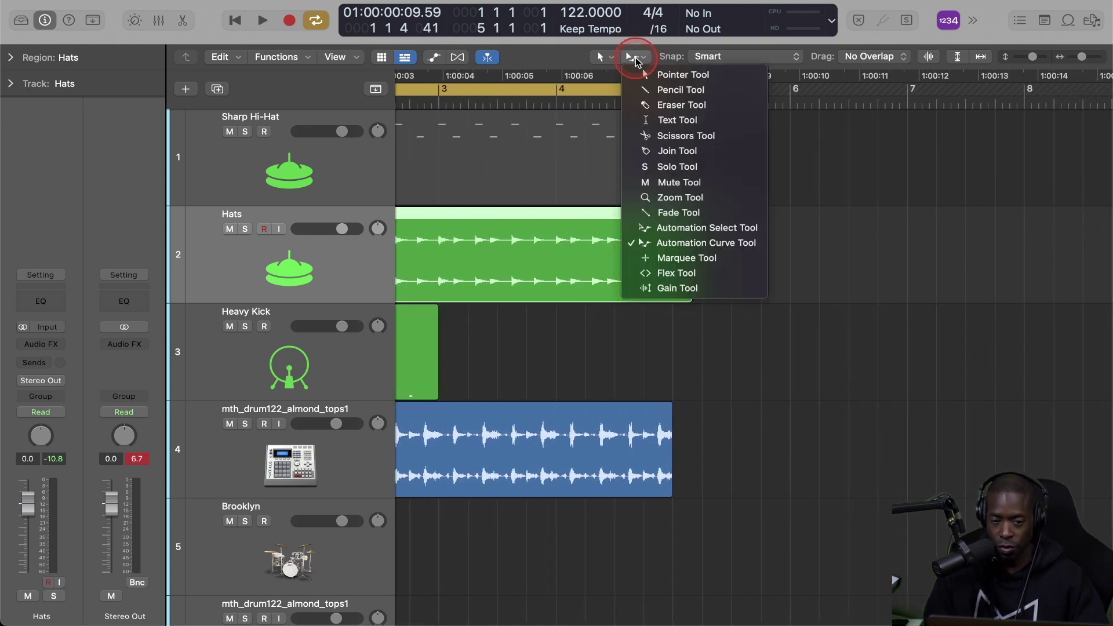
click(670, 135)
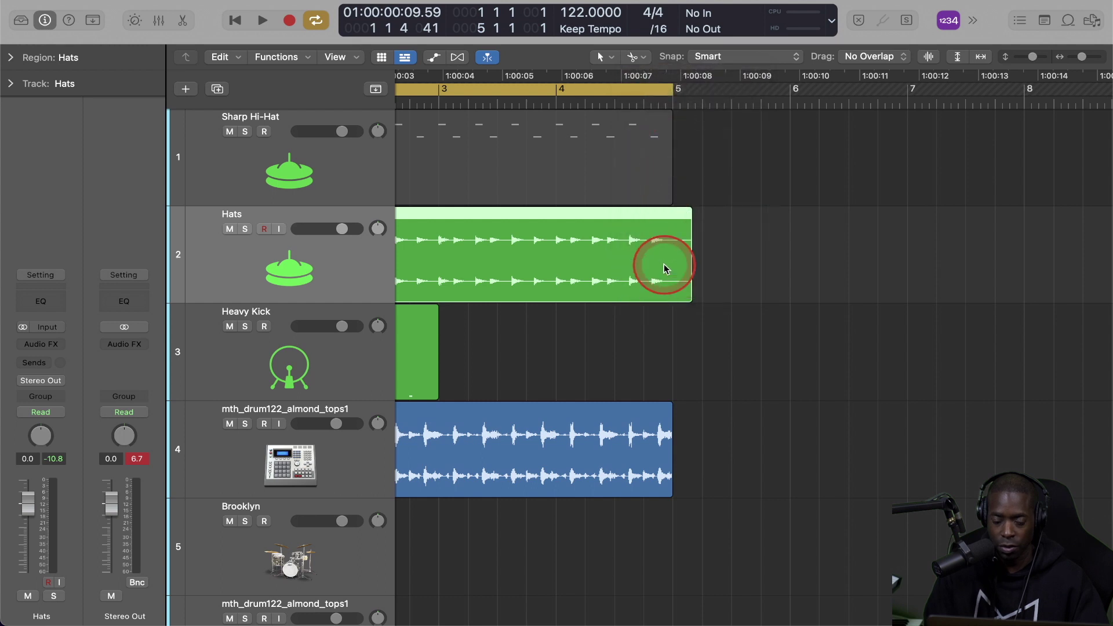
click(673, 223)
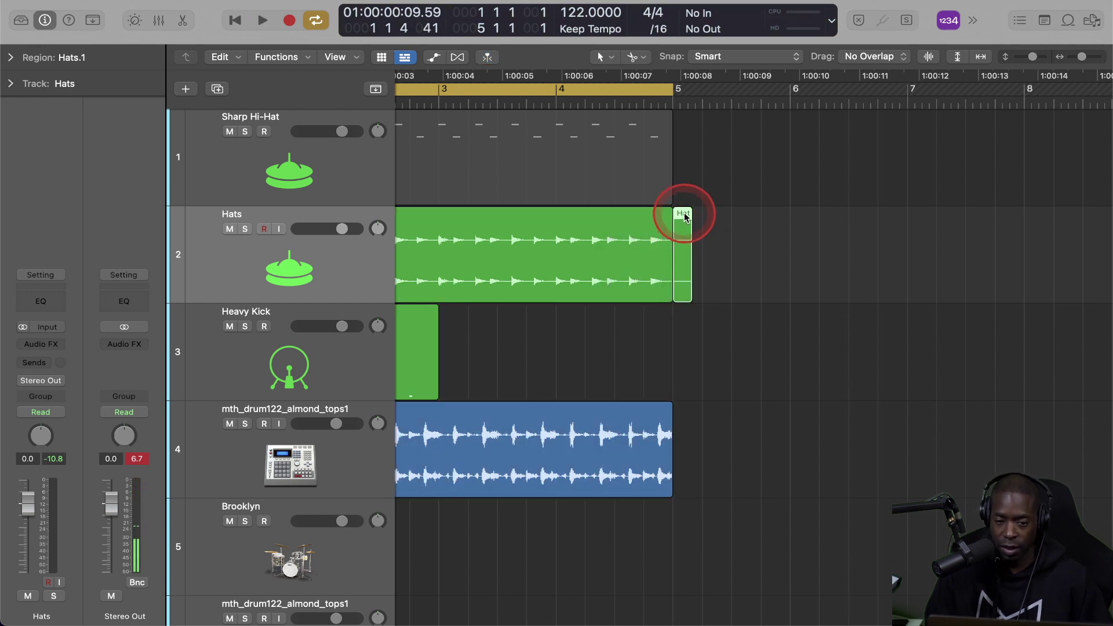
key(Delete)
Split the Hats region along its whole length into equal slices about one beat long with the Scissors Tool
scroll(635, 308, left, 3)
scroll(635, 307, left, 4)
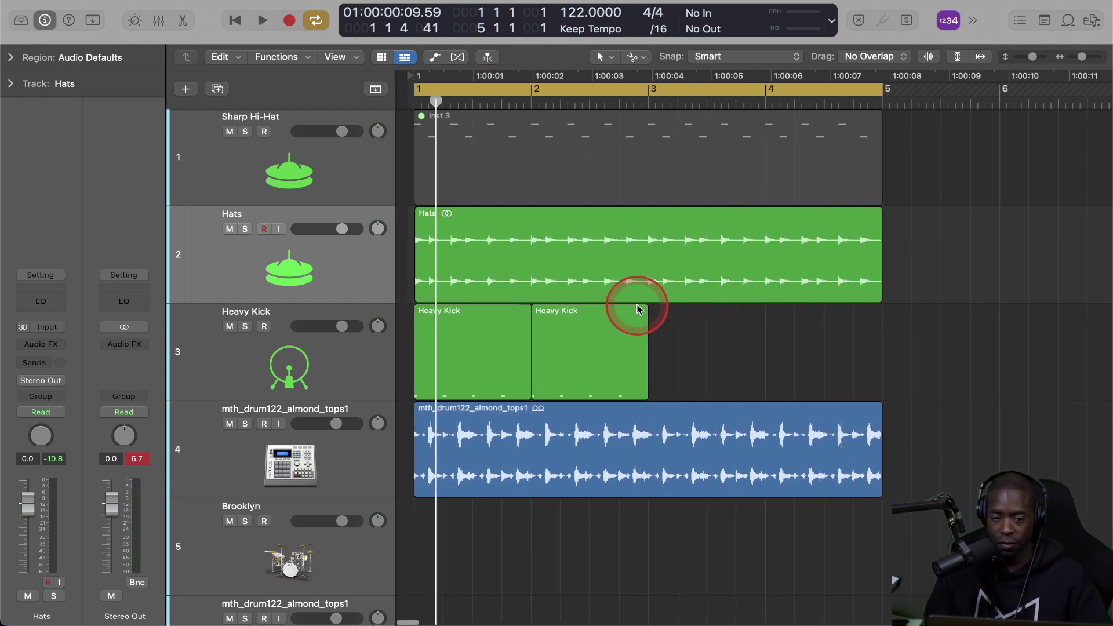
super+click(434, 247)
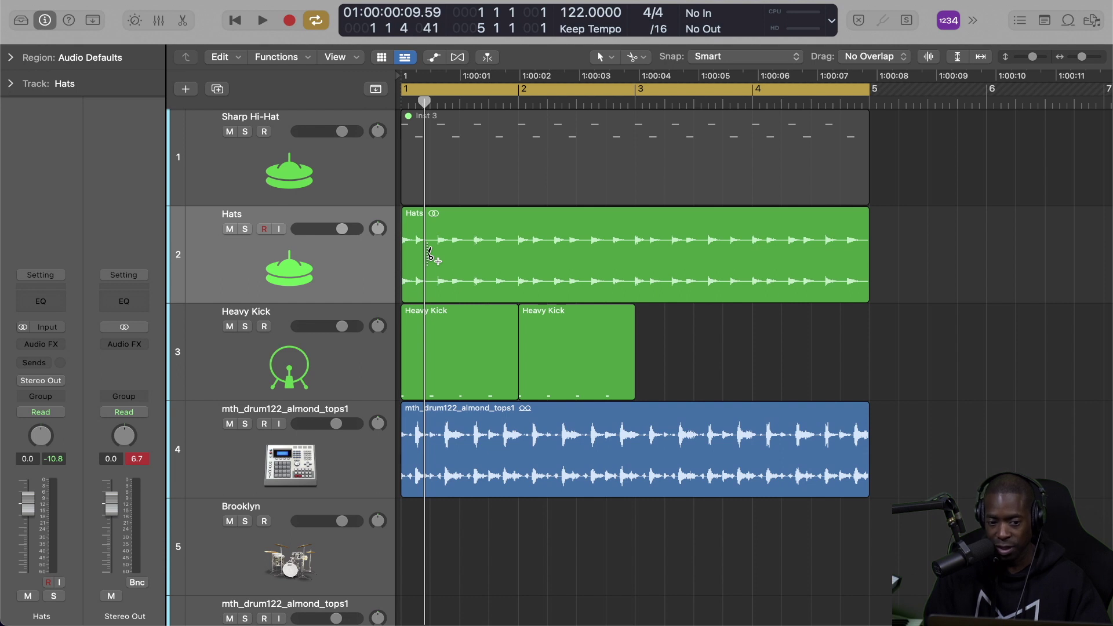
alt+click(430, 255)
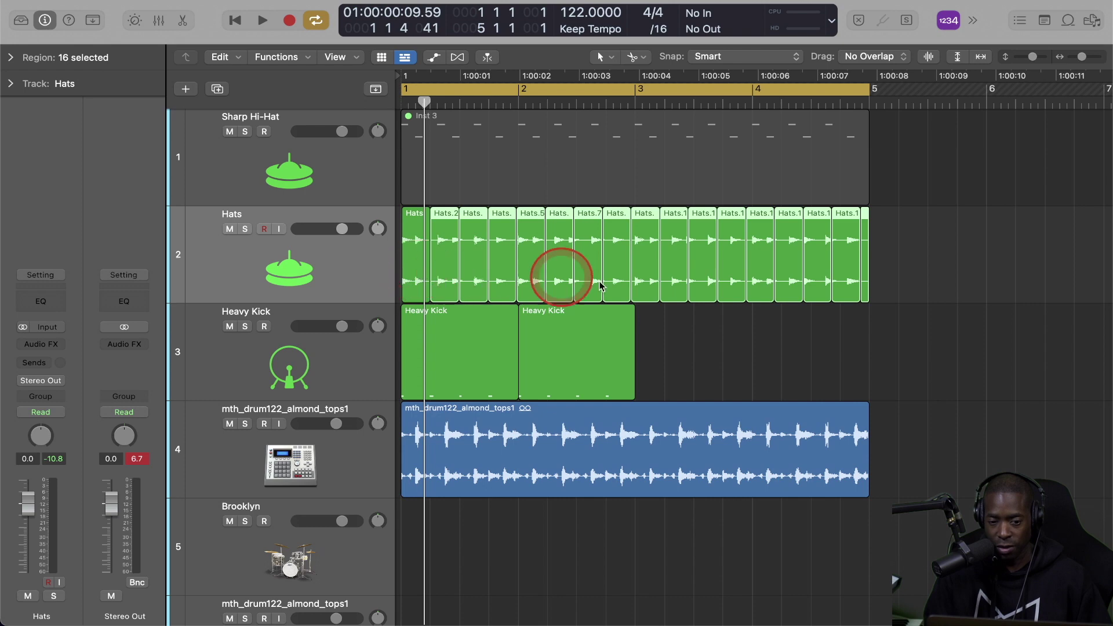
Move the fifth Hats slice to about bar 6 and the eighth slice to the empty space between bars 5 and 6
click(537, 221)
drag(537, 221, 1014, 238)
drag(617, 216, 934, 218)
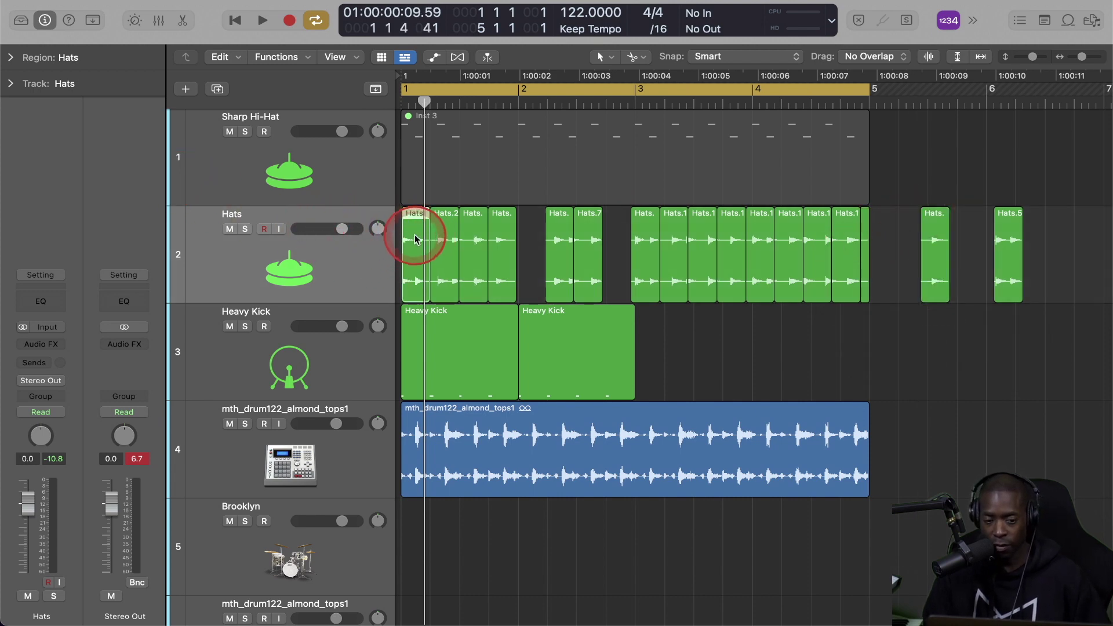
Reverse the first Hats slice through its region parameters and play it back
click(12, 58)
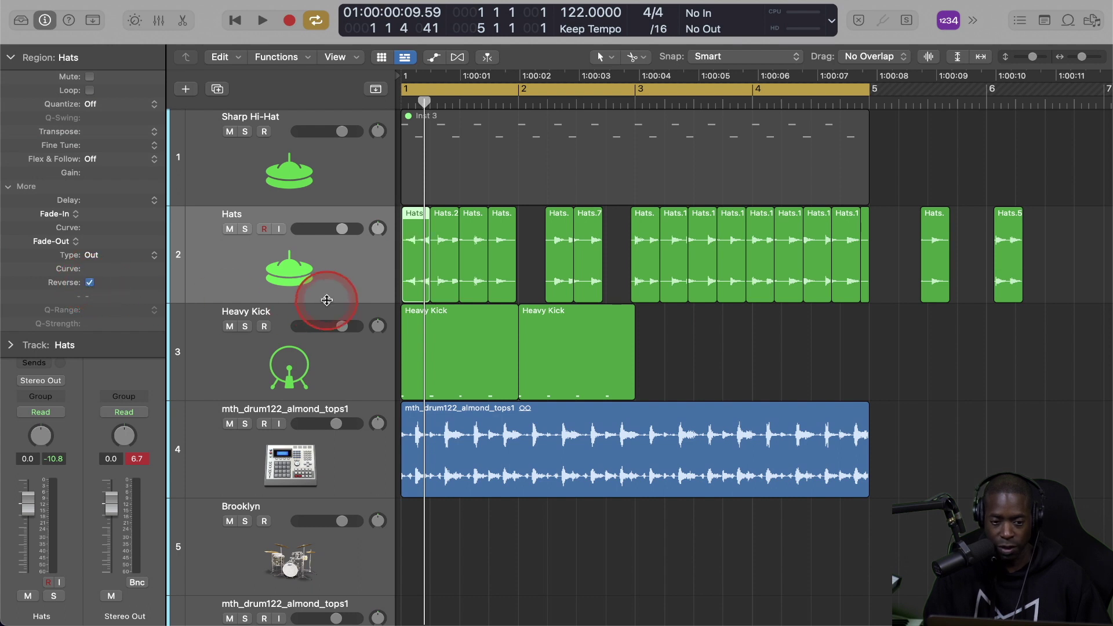
key(space)
key(space)
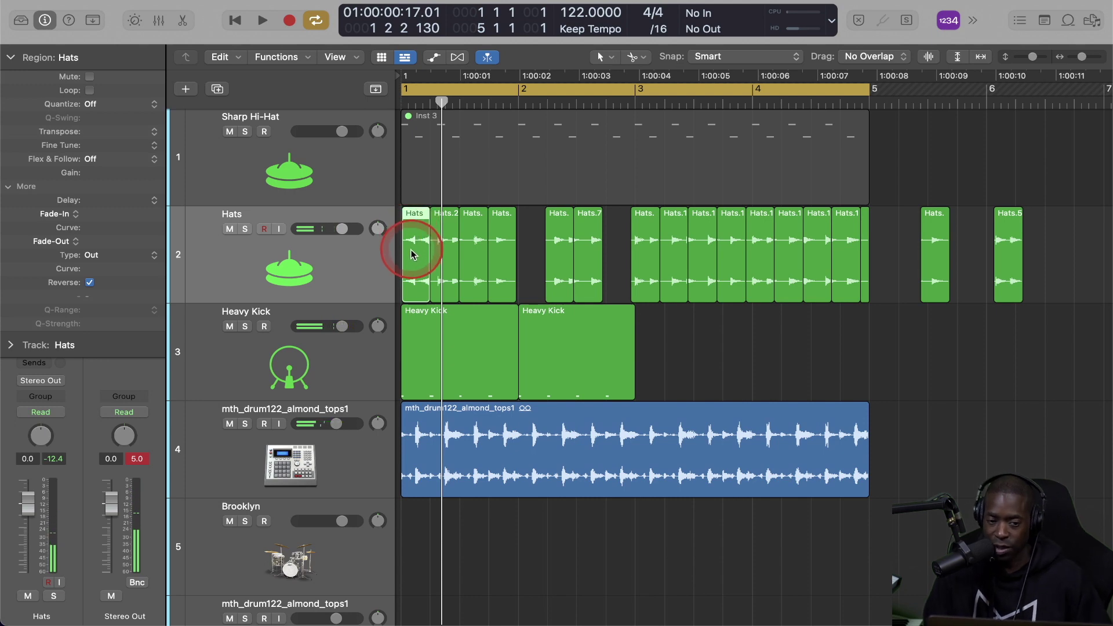
Join the first four Hats slices into one region, creating a new audio file
click(790, 325)
key(super+Right)
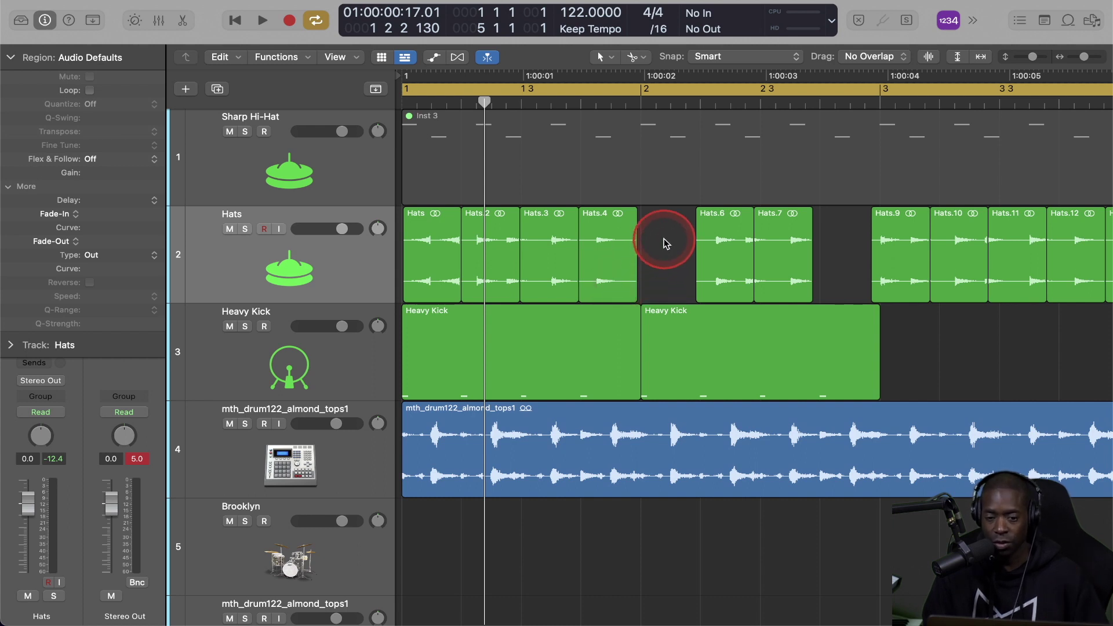
drag(662, 246, 443, 232)
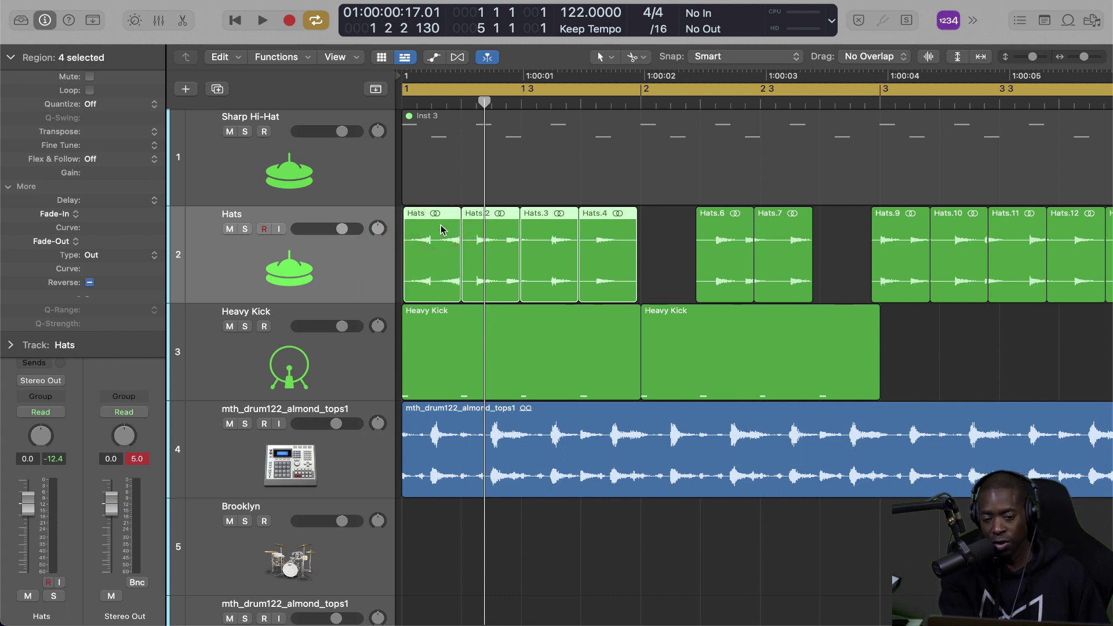
key(super+j)
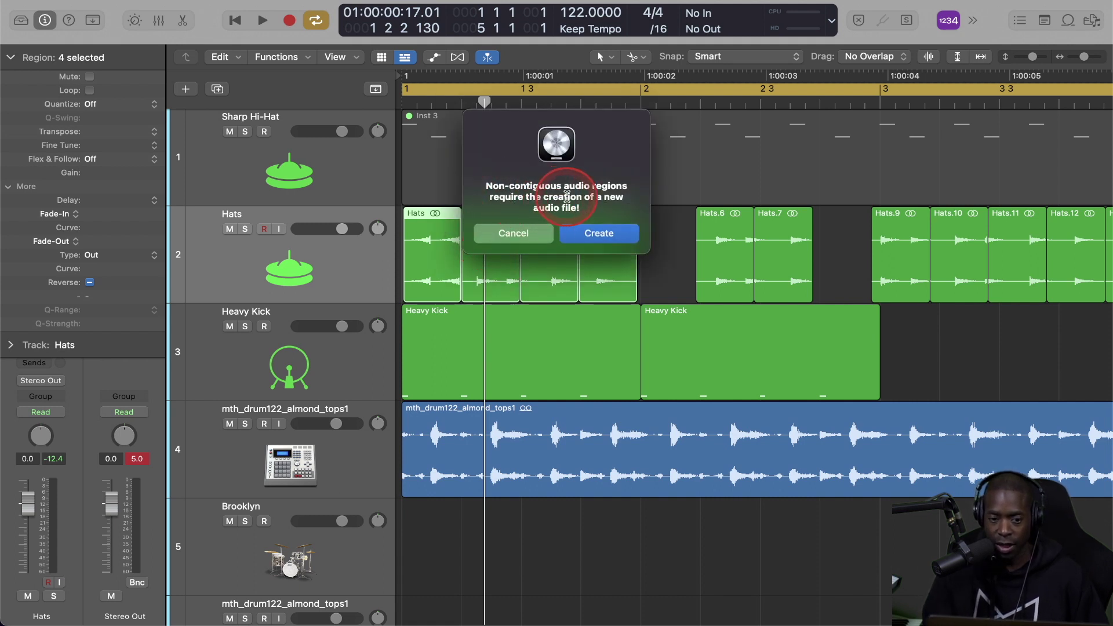
click(589, 234)
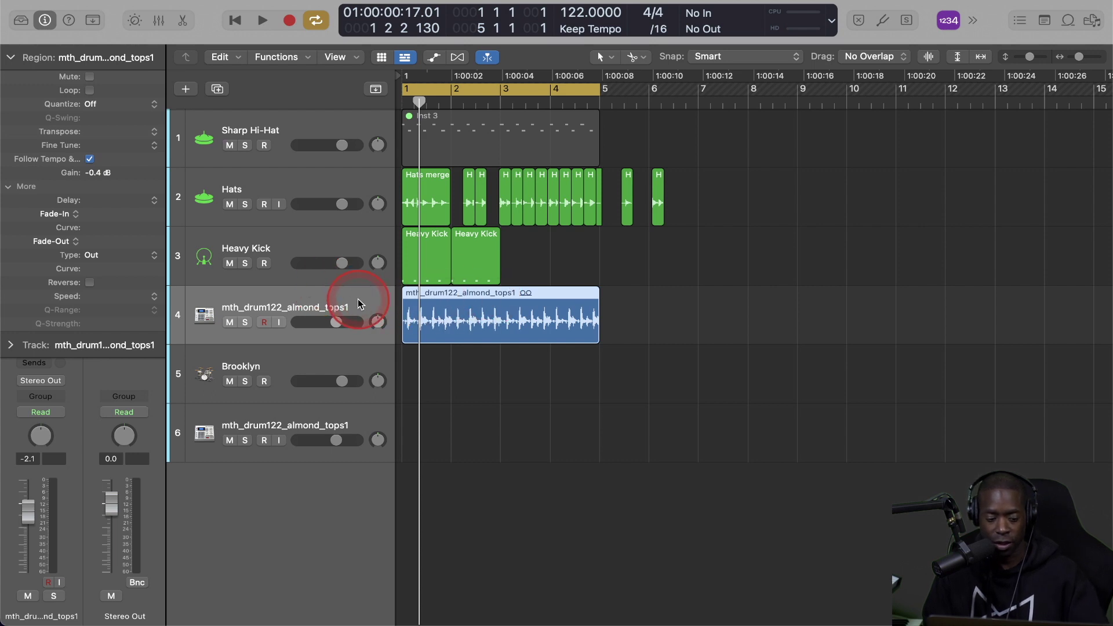
Try several palette colors on the mth_drum122_almond_tops1 region on track 4 and leave it dark red
key(alt+c)
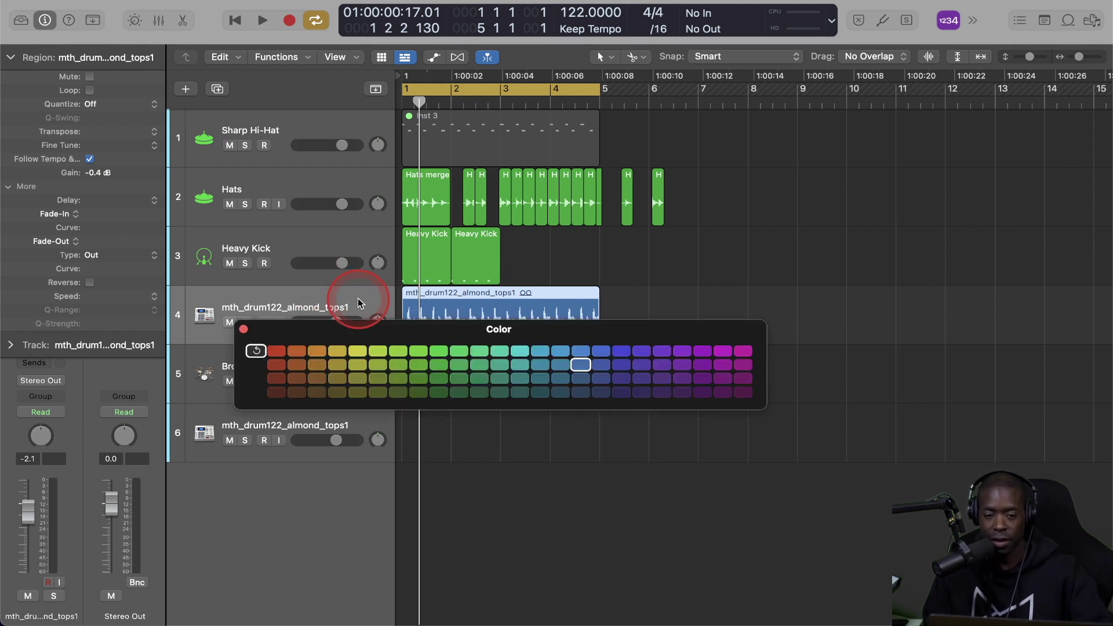
drag(429, 331, 631, 364)
click(480, 390)
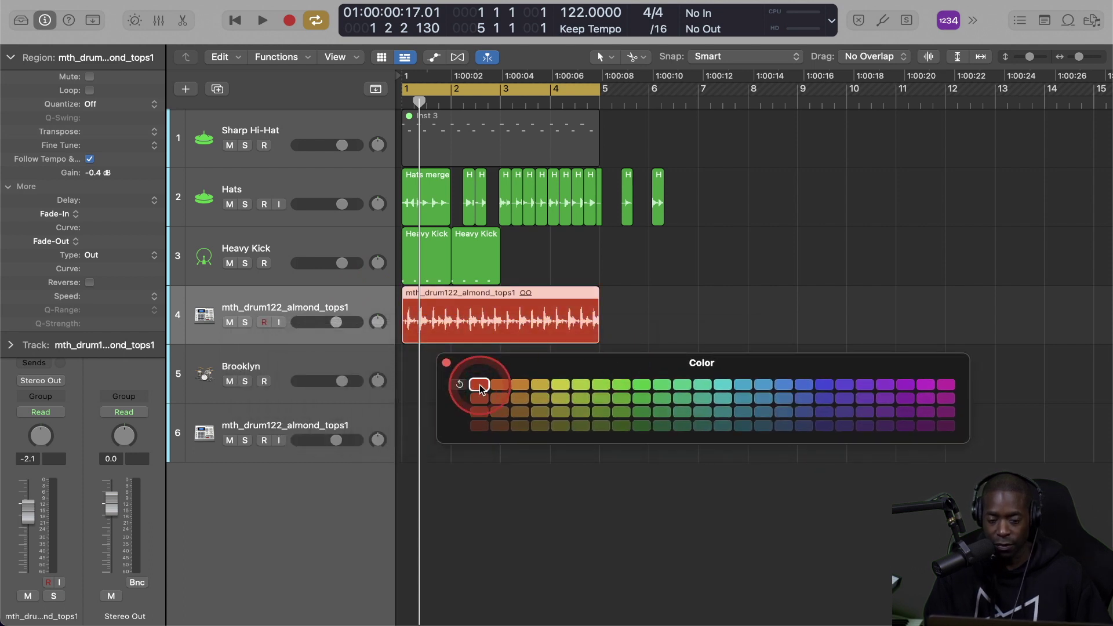
click(520, 398)
click(638, 400)
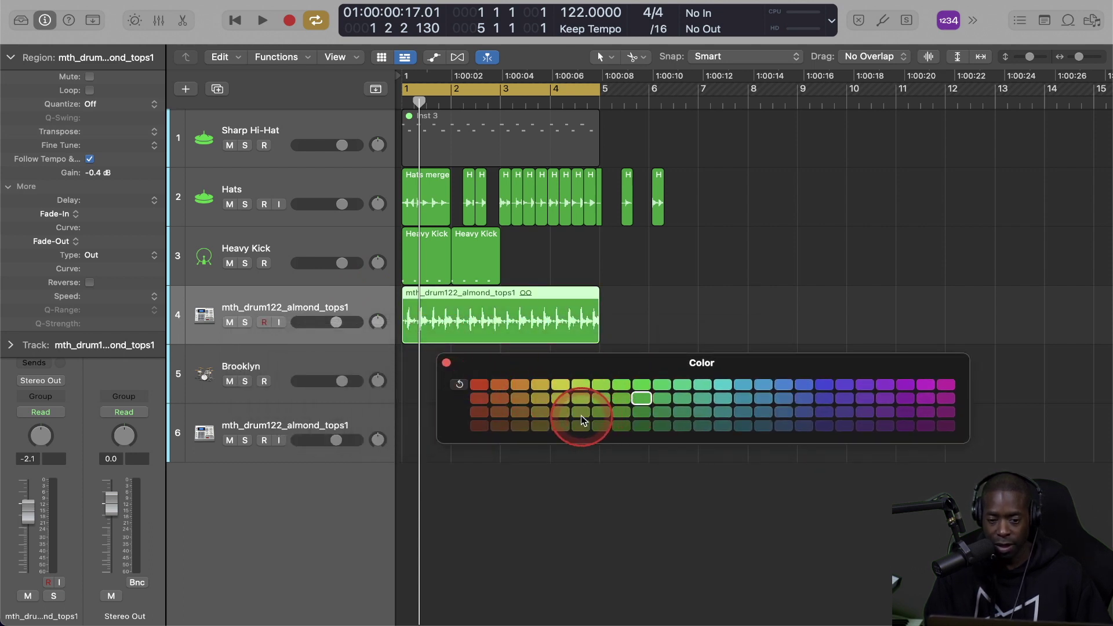
click(581, 412)
click(906, 385)
click(824, 385)
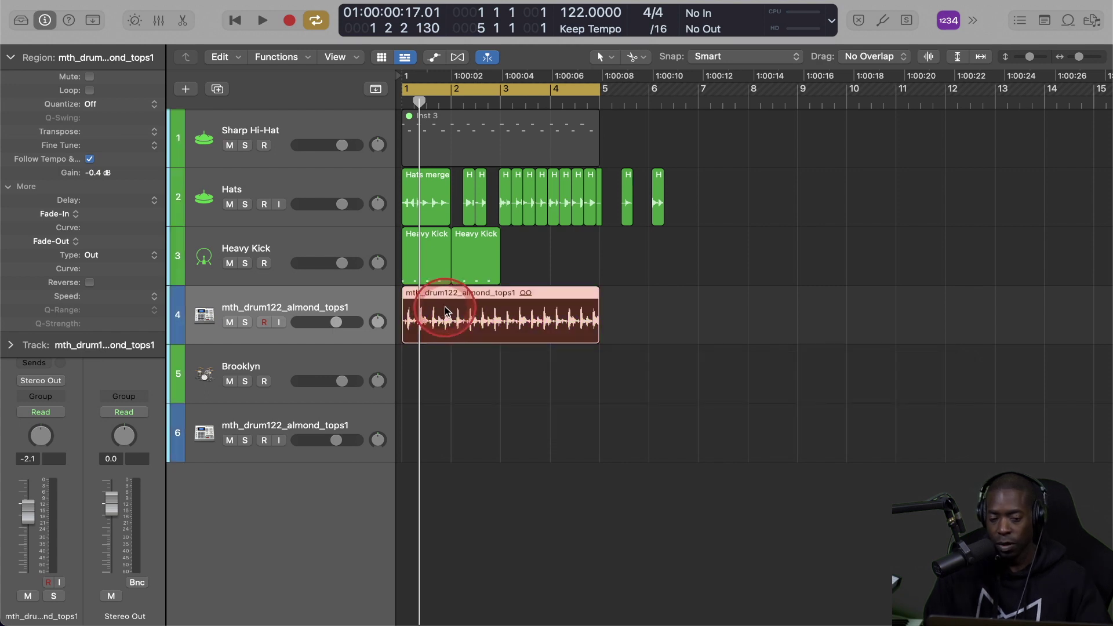
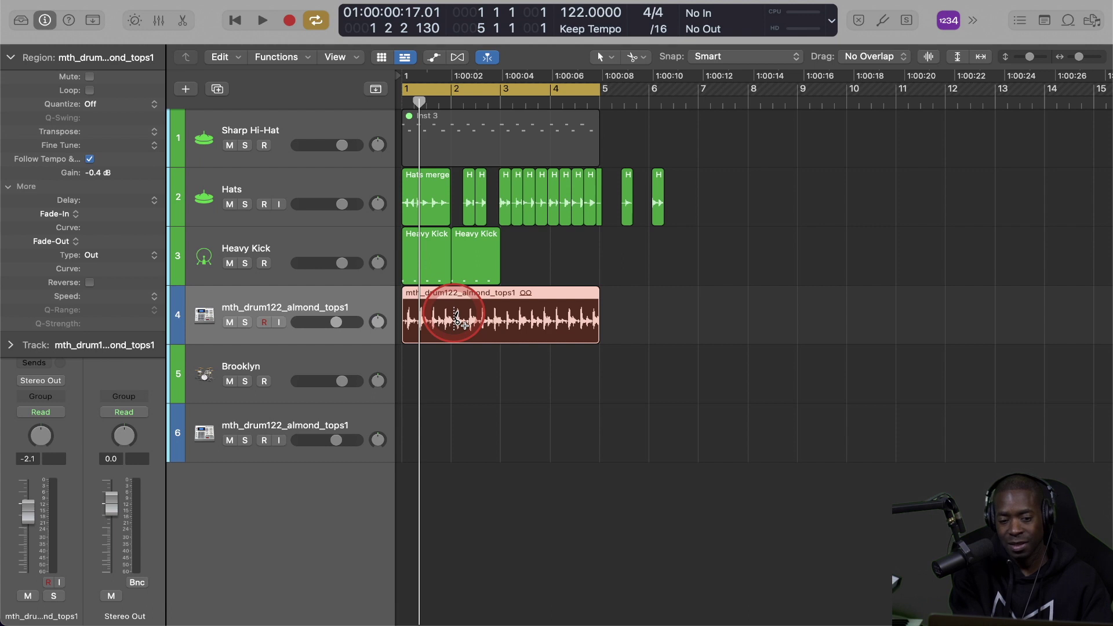
Give track 4 the same dark red color as its region and rename the track Percussion
click(175, 318)
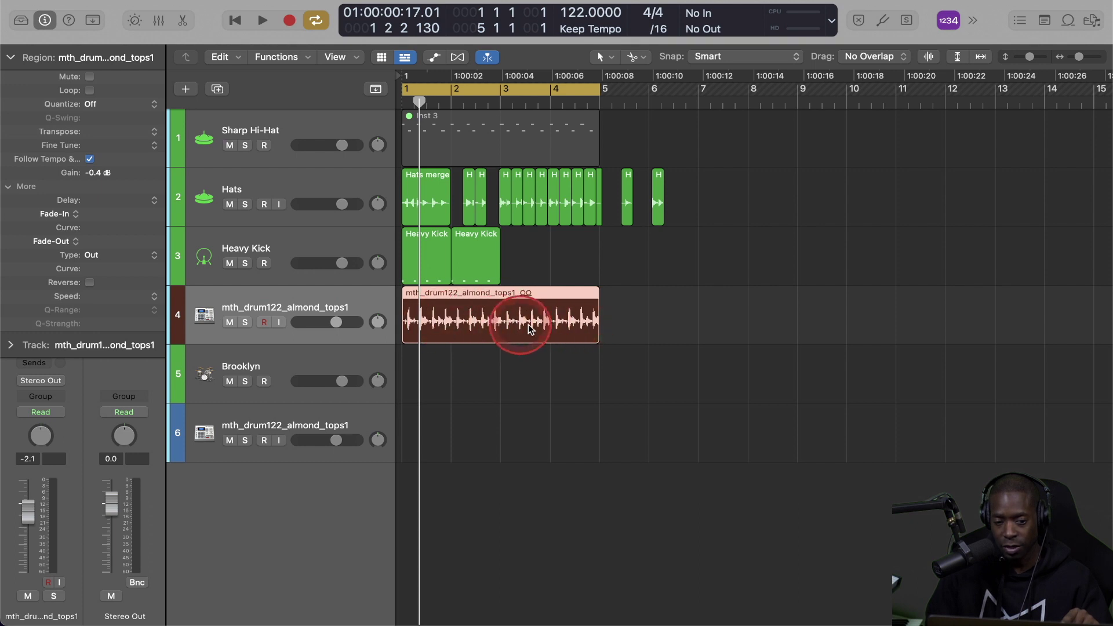
double_click(308, 304)
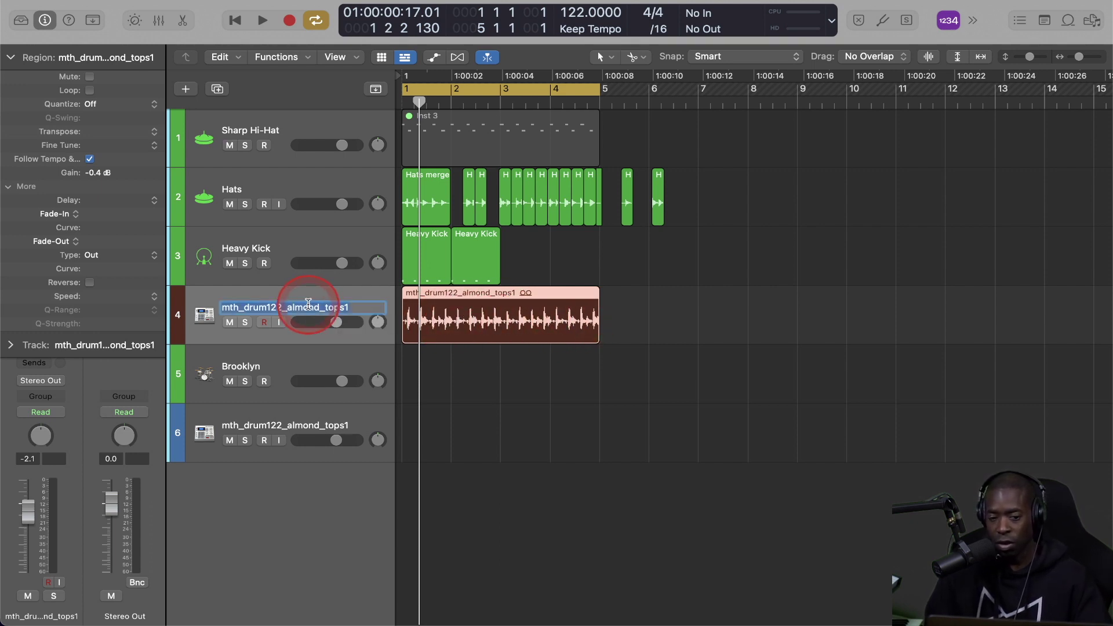
text(P)
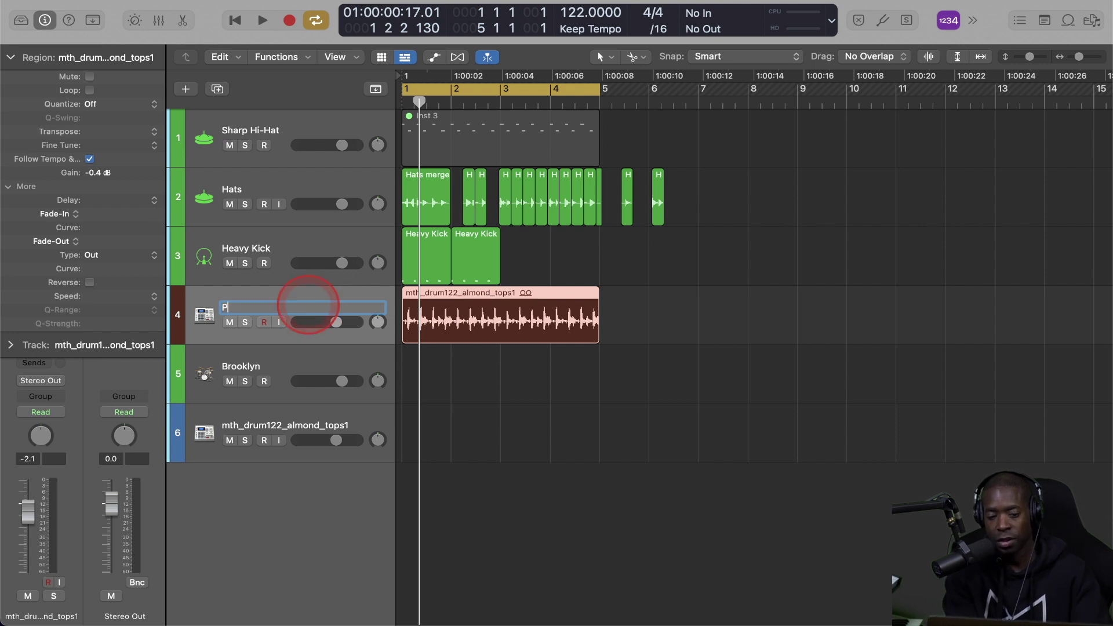
key(Return)
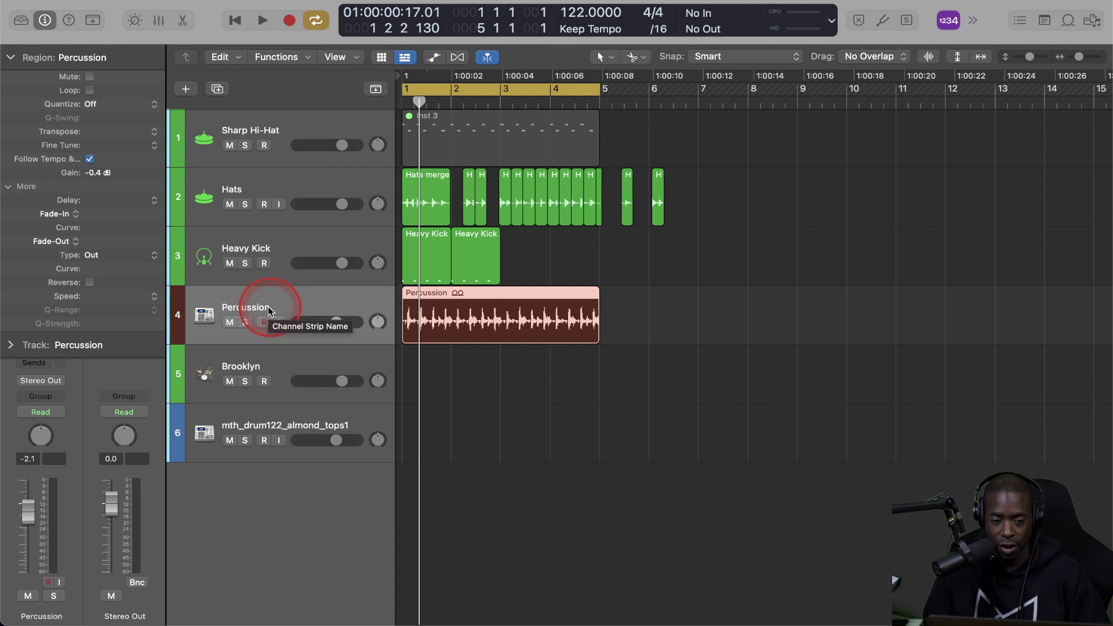
Copy the Percussion region to bar 5 on track 4 and briefly play back the arrangement
scroll(529, 356, down, 3)
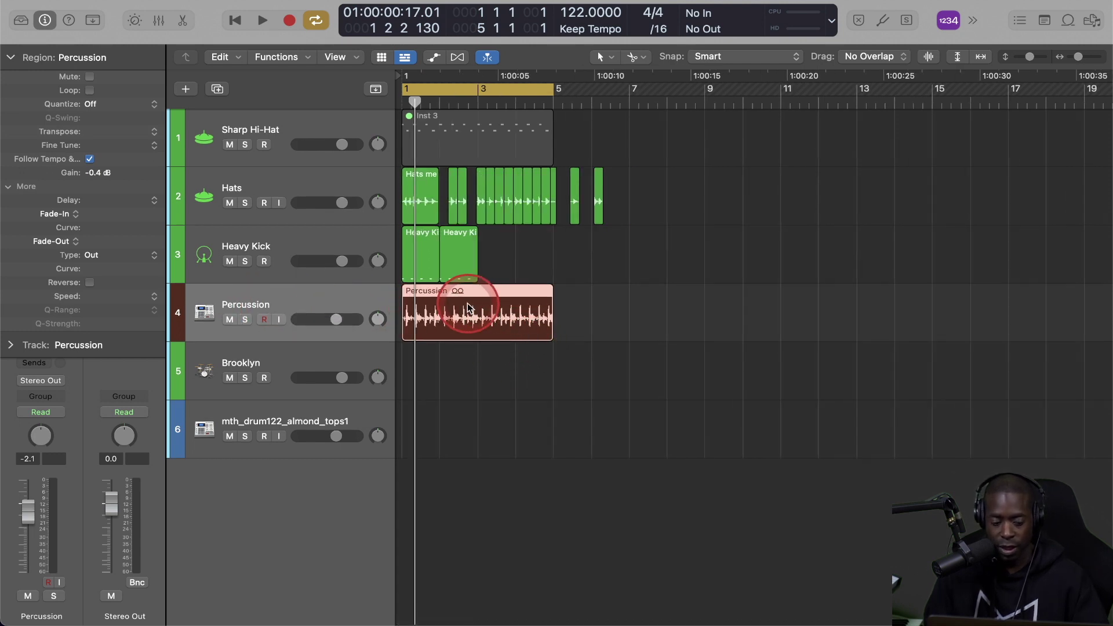
drag(444, 293, 593, 291)
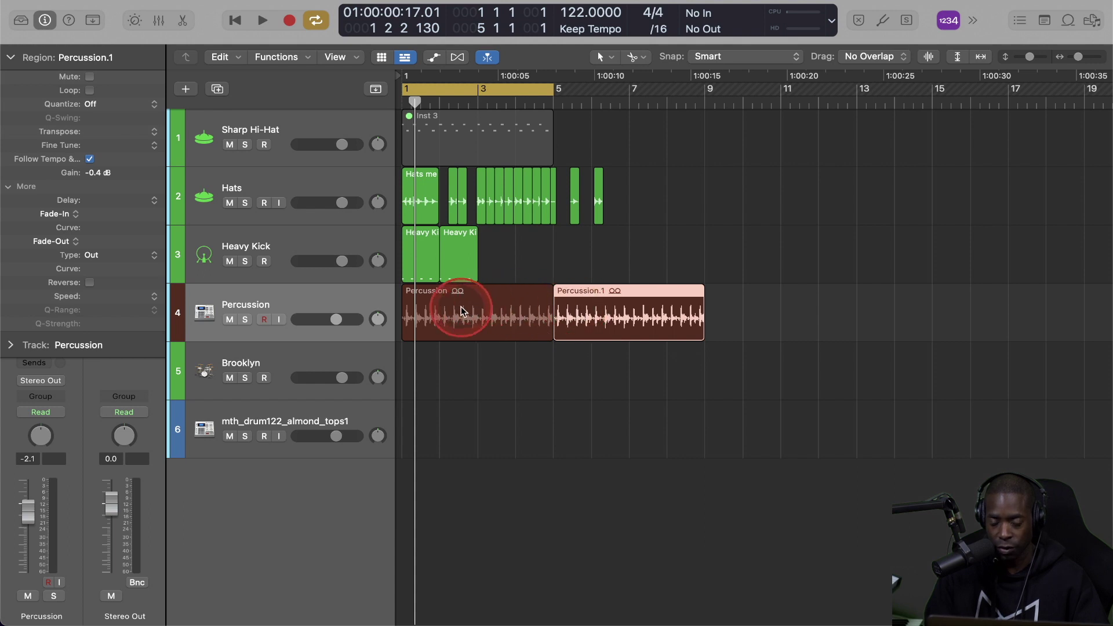
key(space)
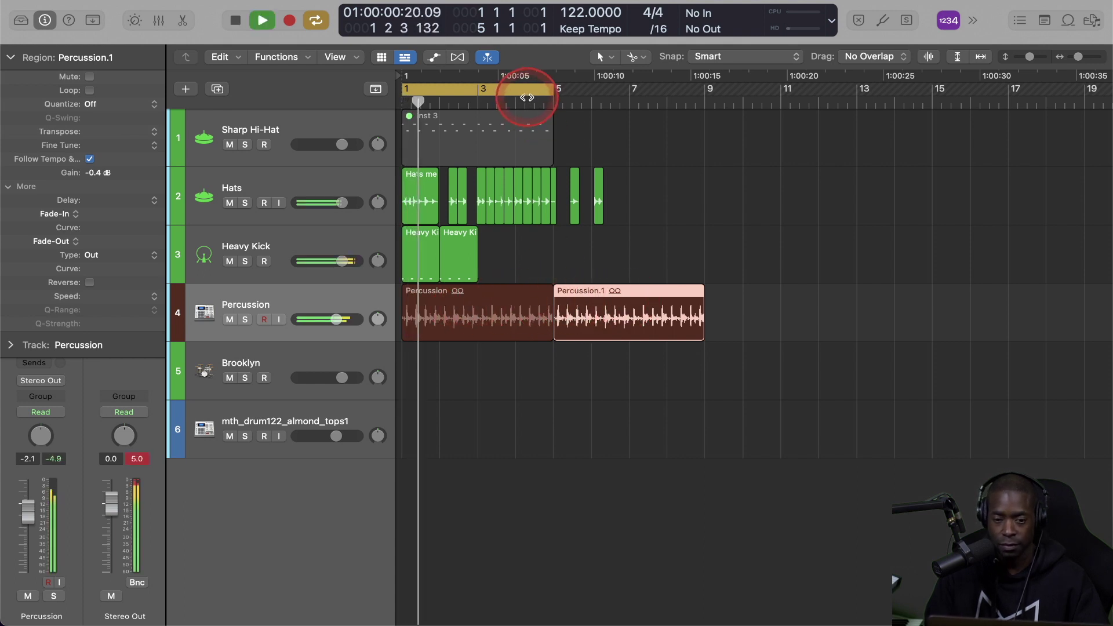
key(space)
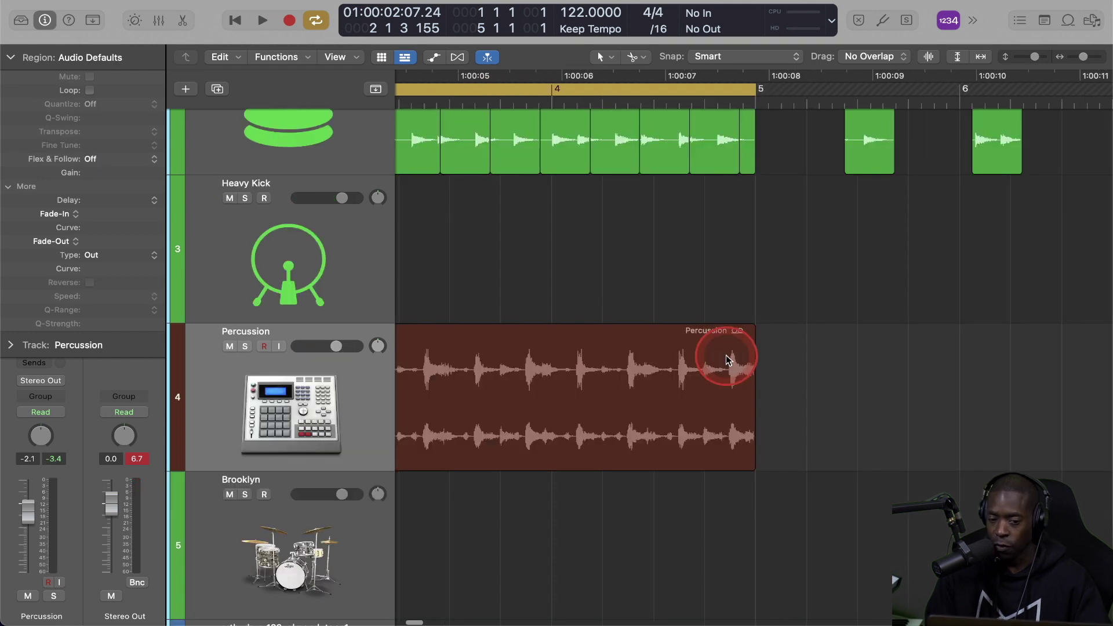
Select the Percussion region on track 4 and target its upper corner at bar 5
click(625, 364)
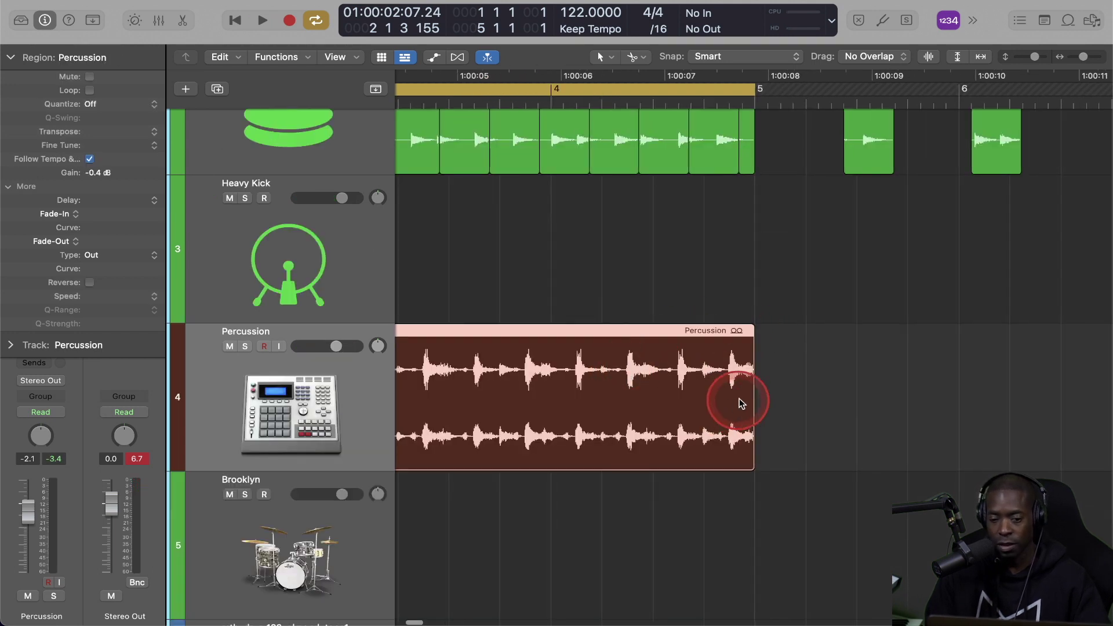
click(751, 326)
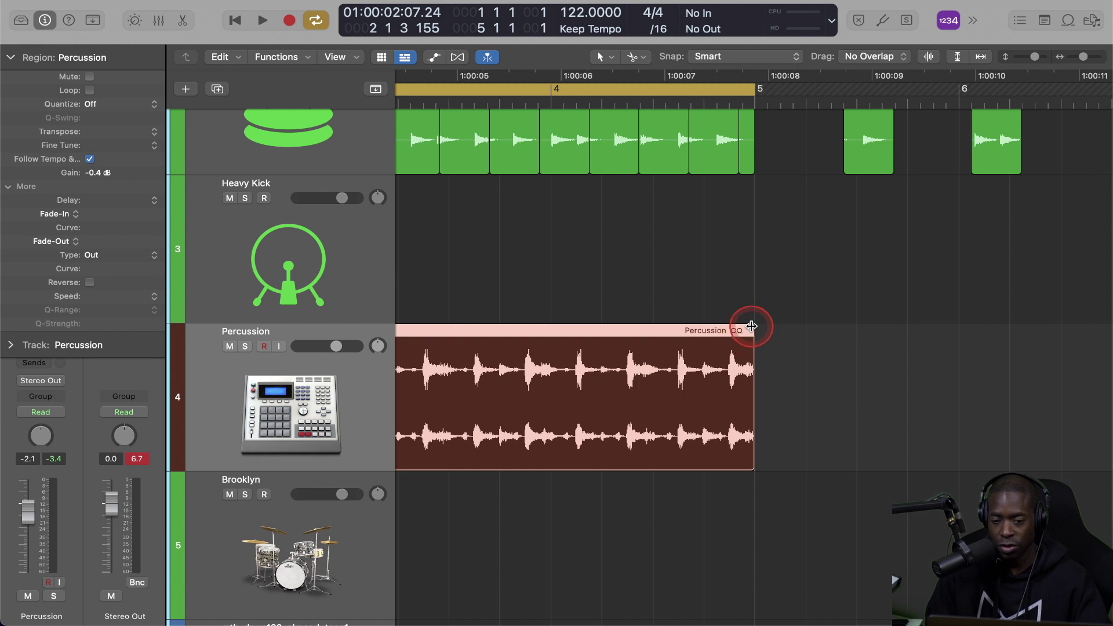
Give the Percussion region a fade-out of about 2,892 with curve 34 and a fade-in of about 1,963 with curve -53
drag(750, 326, 449, 316)
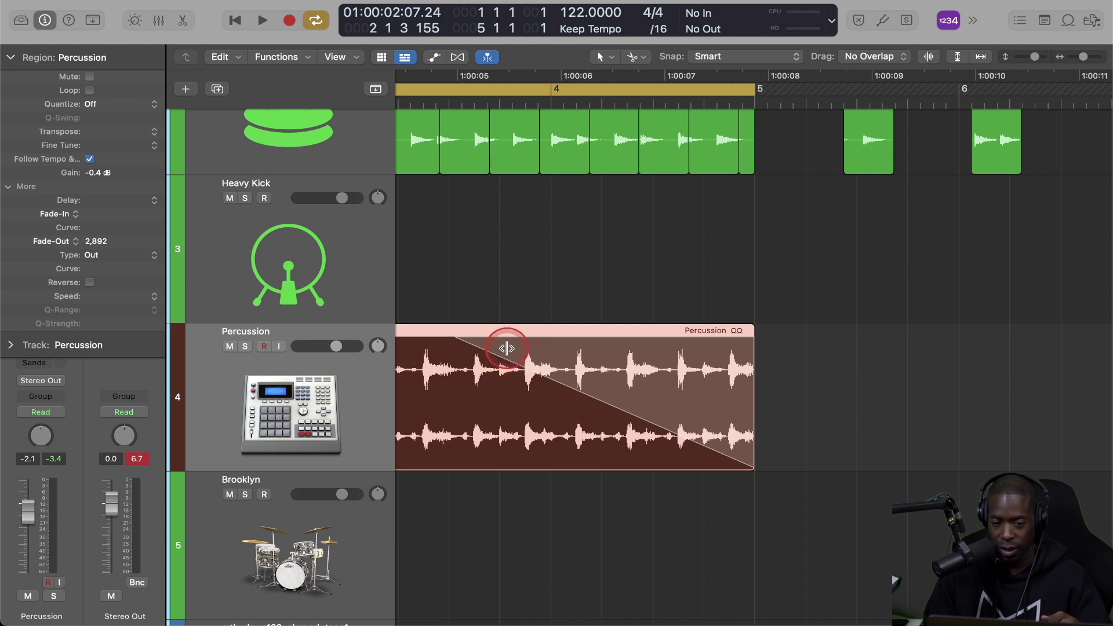
mouse_move(507, 349)
mouse_down()
mouse_move(476, 369)
mouse_move(524, 337)
mouse_up()
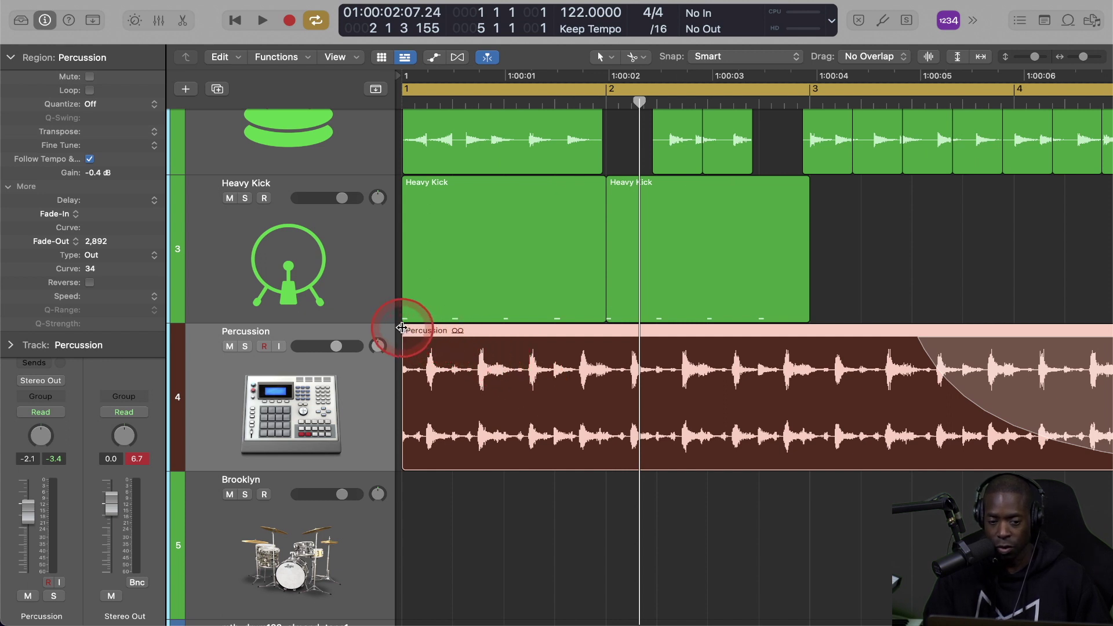
drag(402, 328, 584, 360)
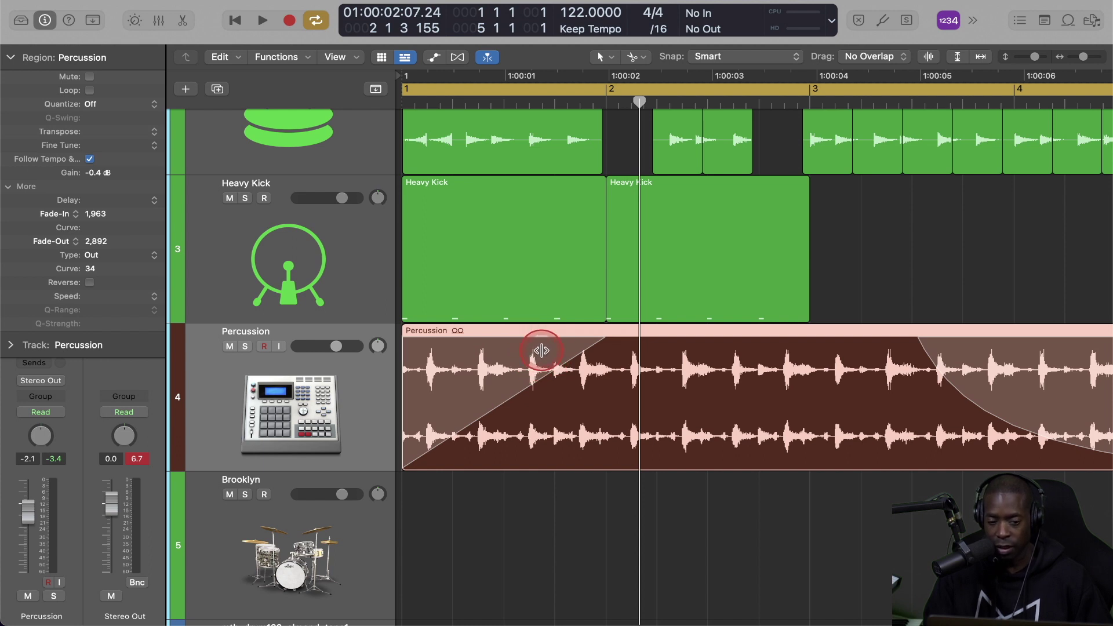
drag(541, 352, 497, 357)
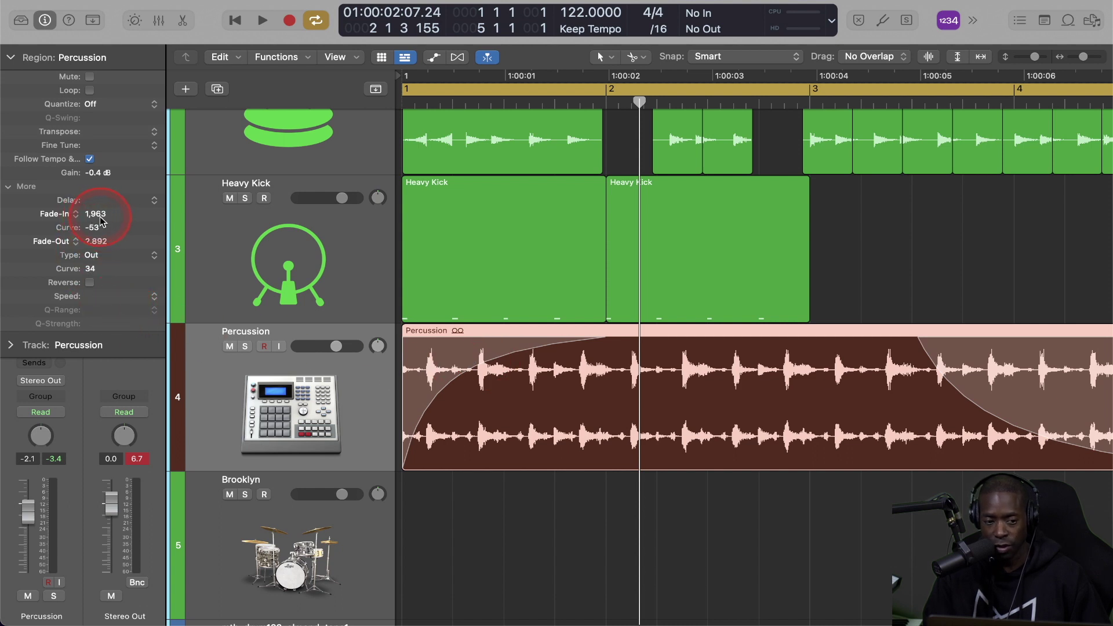
Set the Percussion region's fade-in to 1000 with curve 53 and its fade-out to 2000
drag(102, 216, 106, 218)
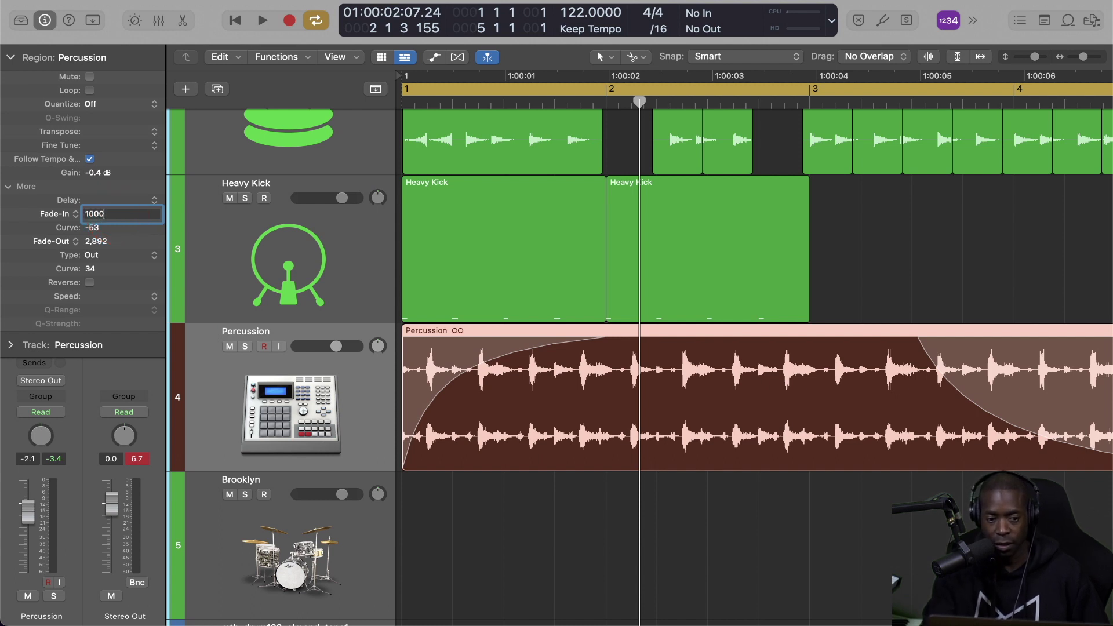
key(Return)
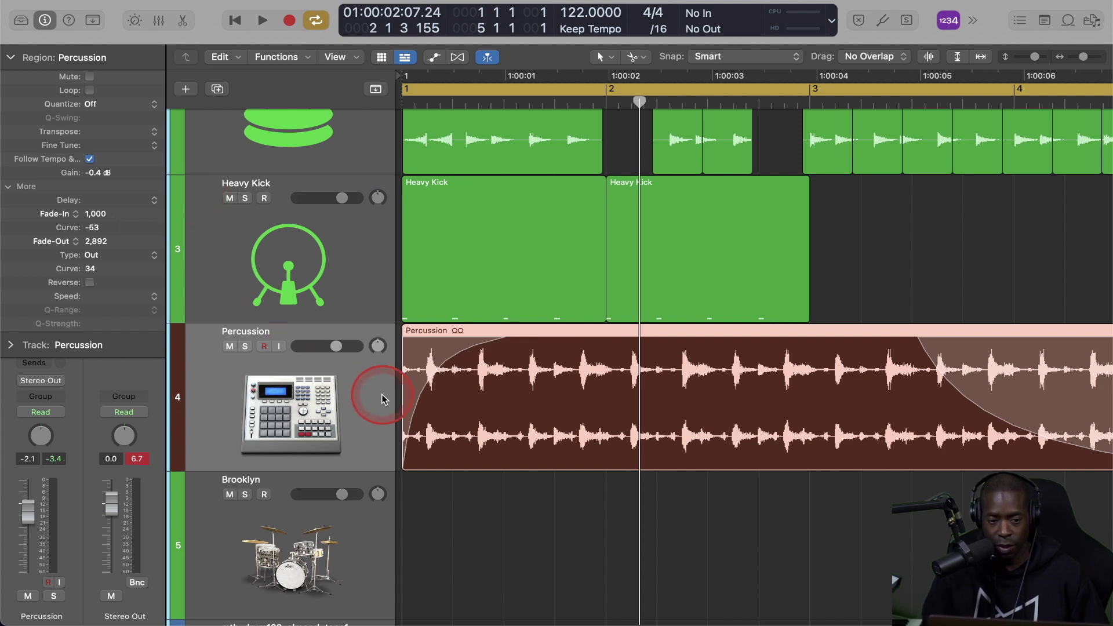
double_click(94, 229)
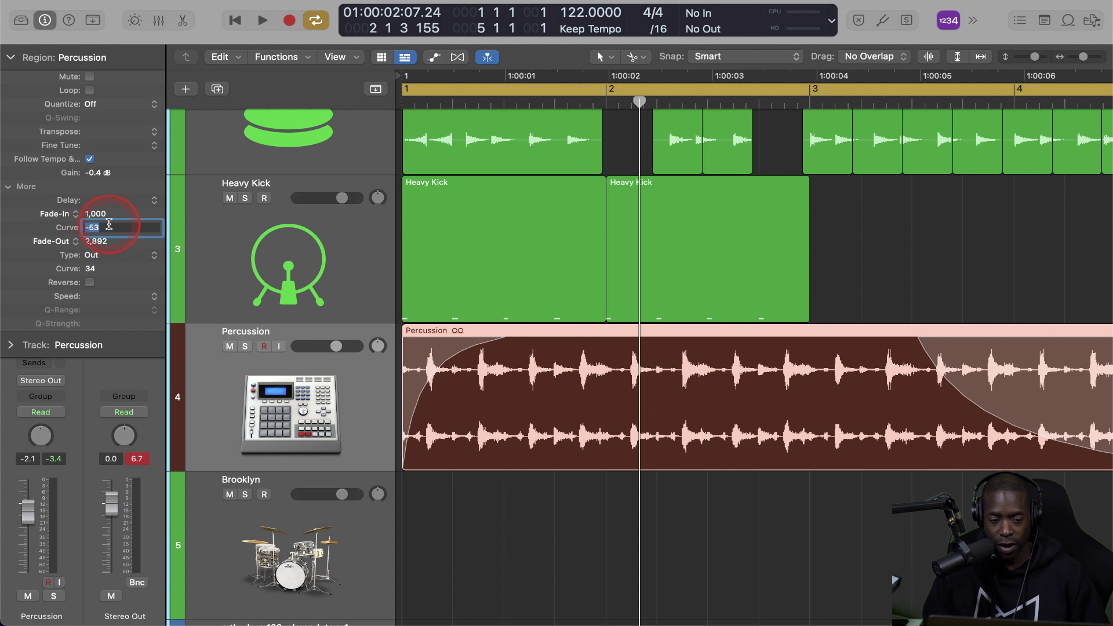
text(53)
key(Return)
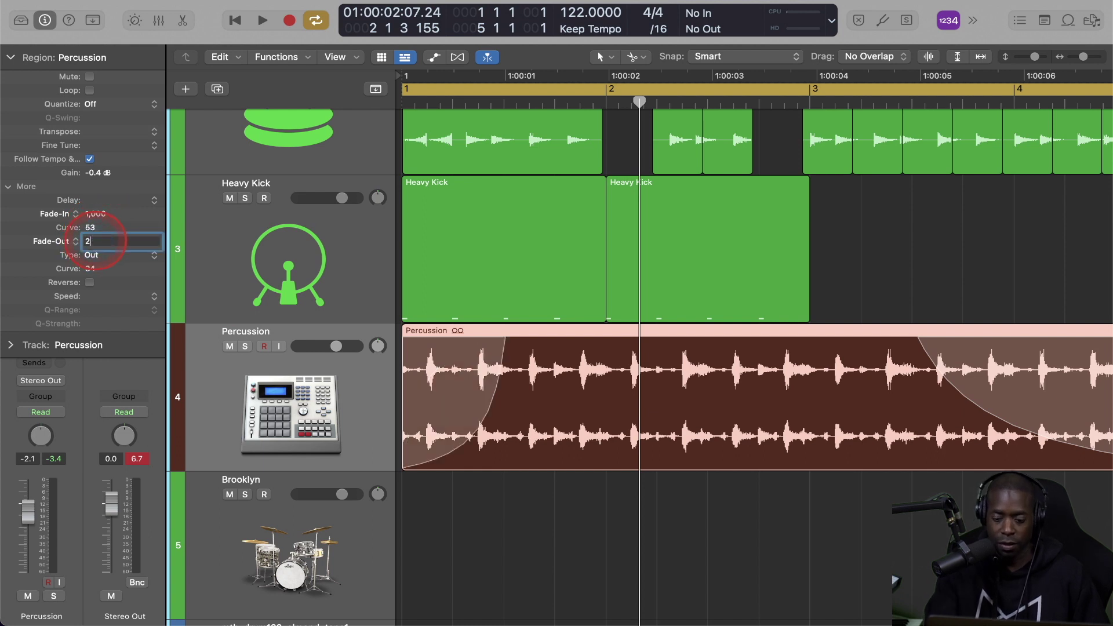
text(2000)
key(Return)
click(98, 257)
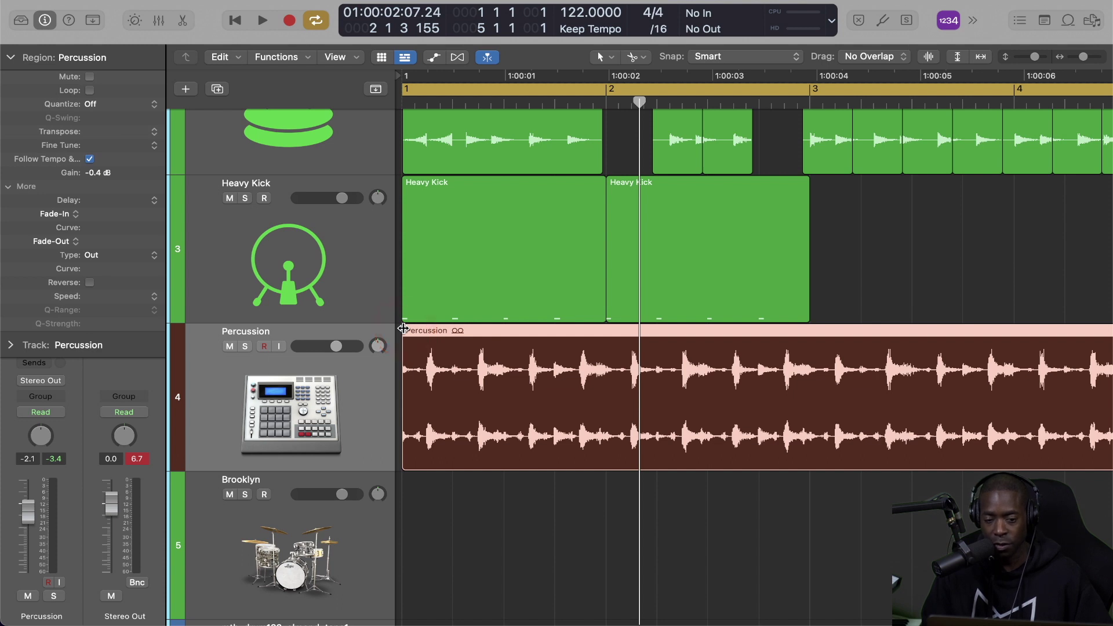
Add a fade of about 1,537 at the start of the Percussion region and change its type to Speed Up
drag(403, 329, 561, 343)
click(58, 217)
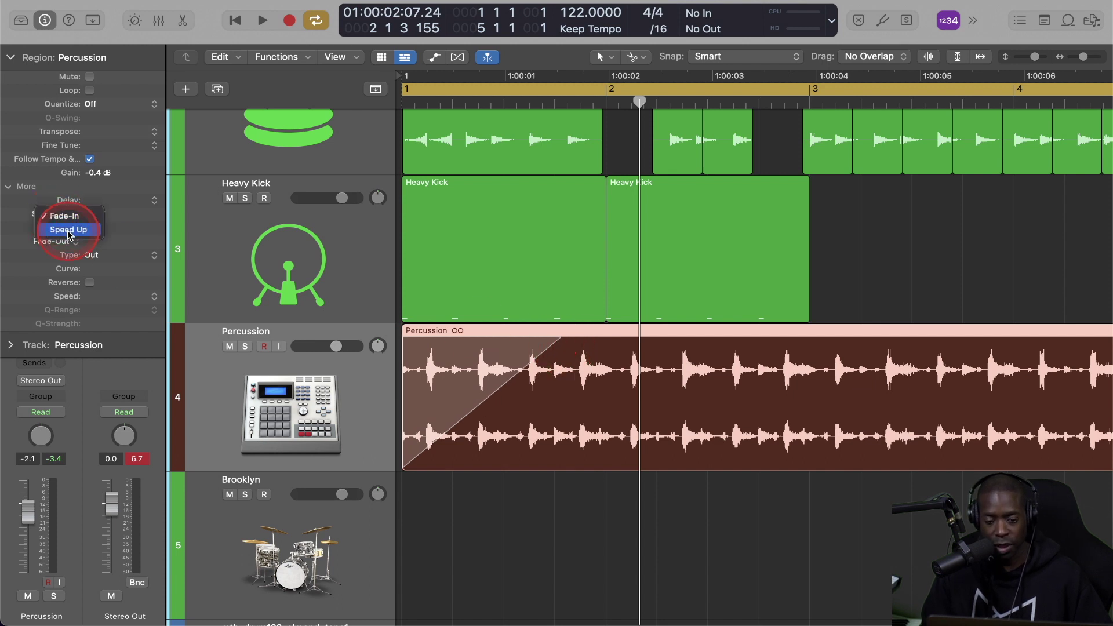
click(68, 229)
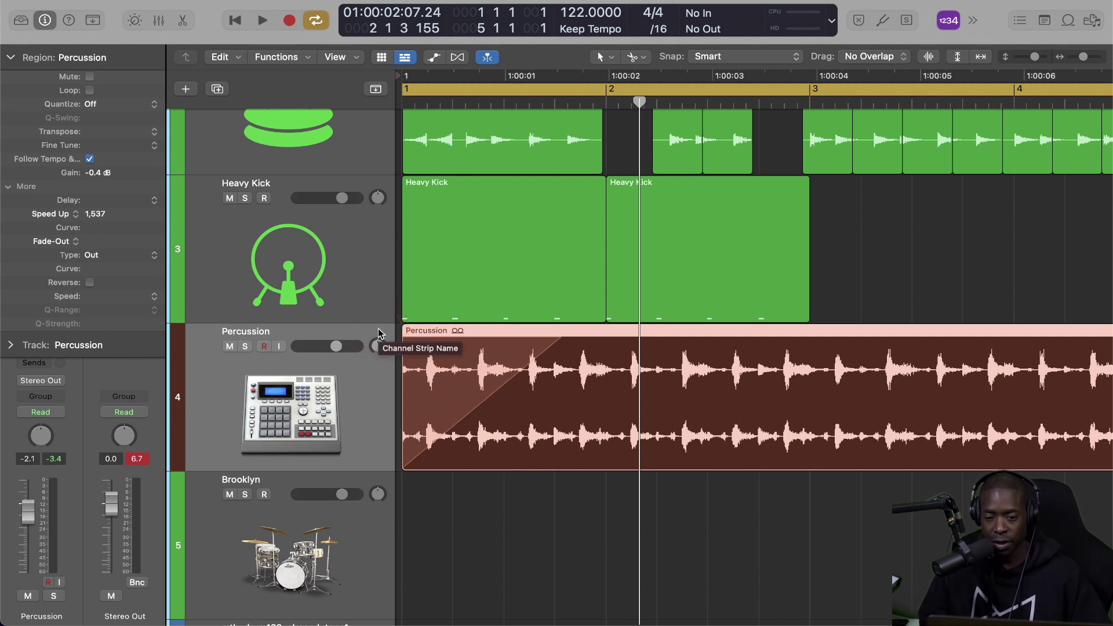
Solo the Percussion track and play it from the beginning to hear the speed-up
key(Return)
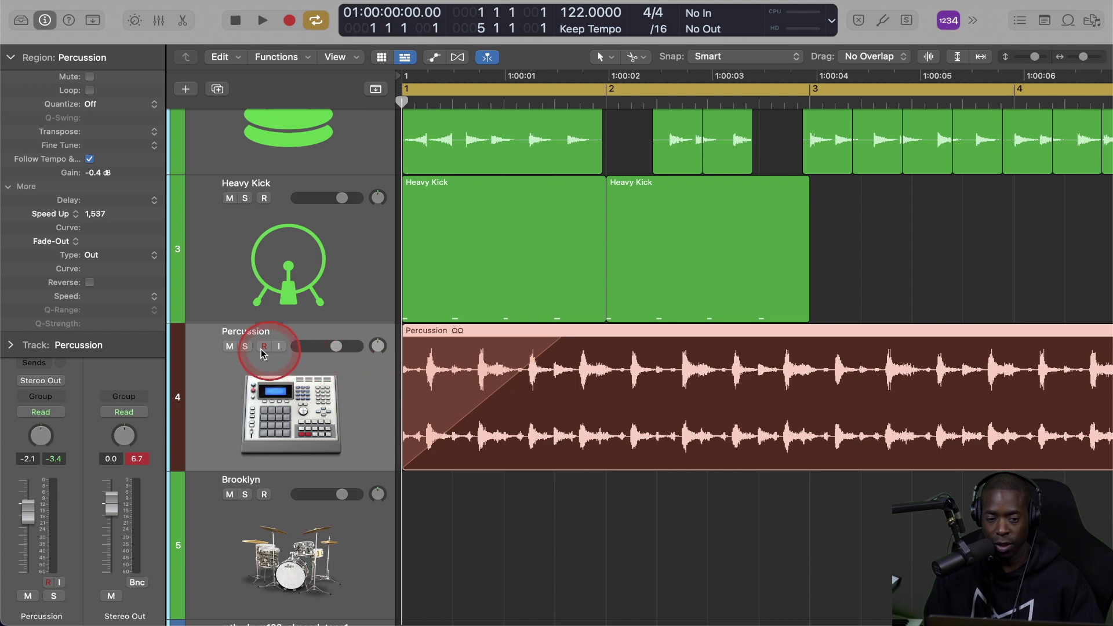
click(245, 346)
key(space)
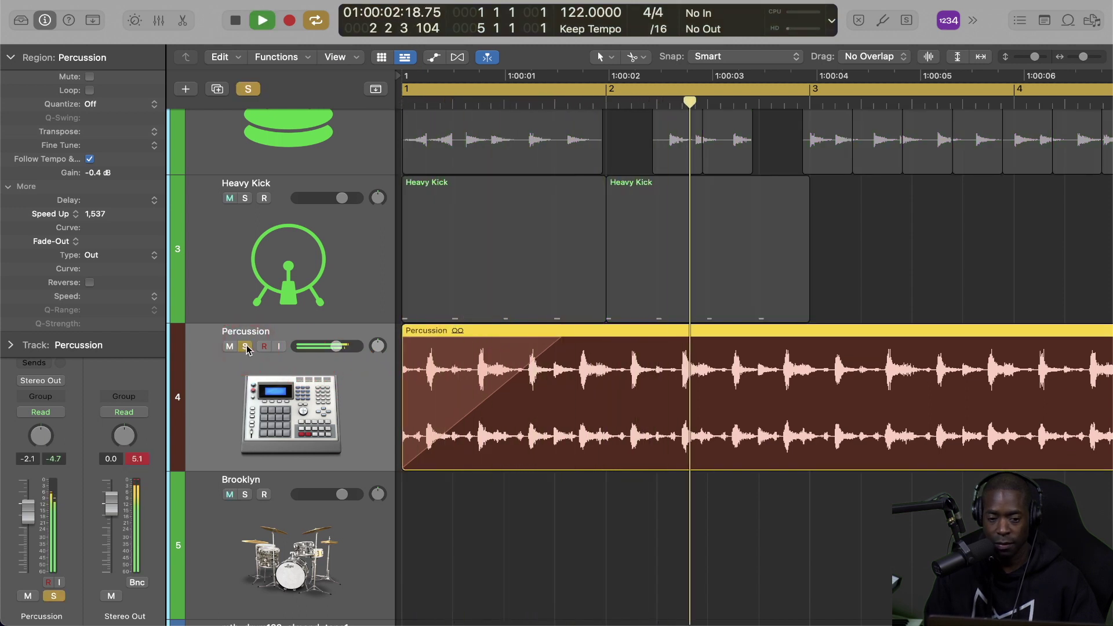
key(space)
key(space)
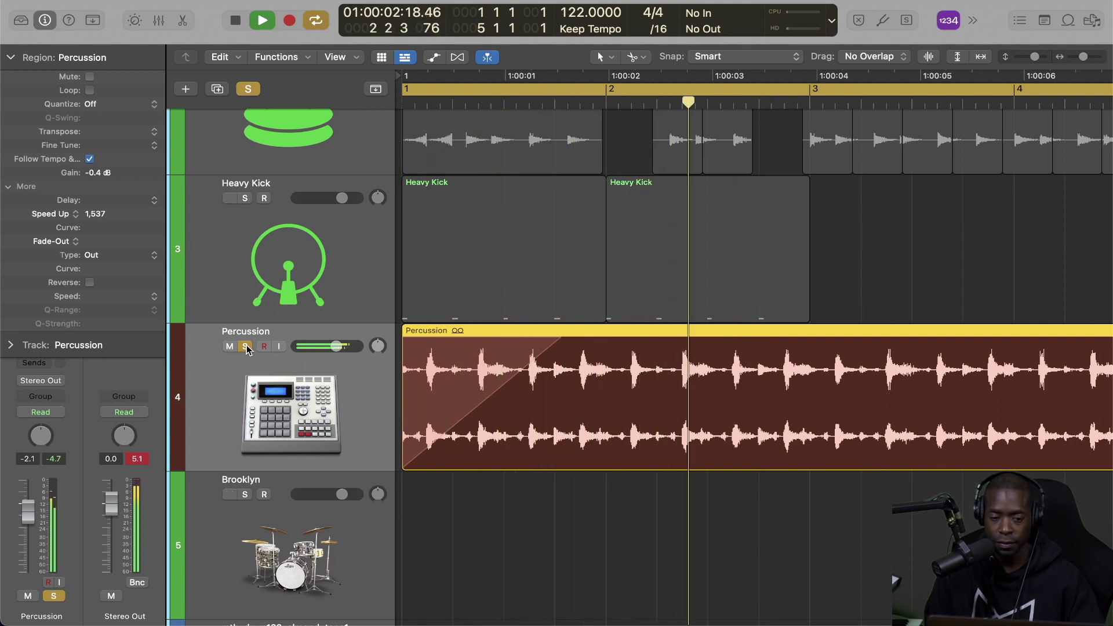
key(space)
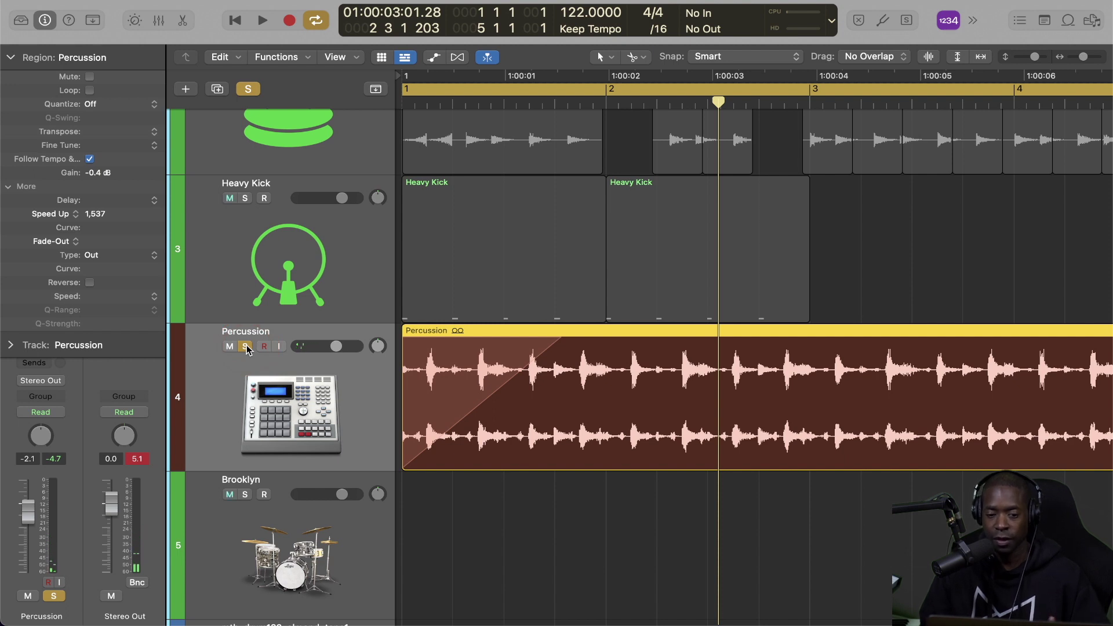
Add a fade of about 2,424 at the end of the Percussion region and change its type to Slow Down
scroll(559, 464, right, 15)
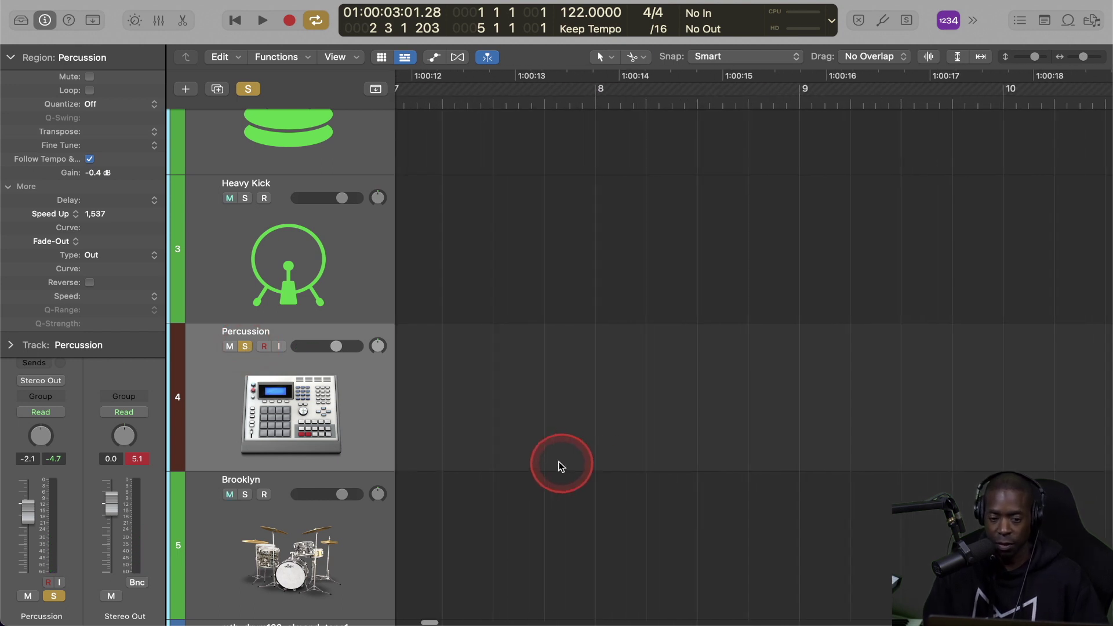
scroll(556, 462, left, 10)
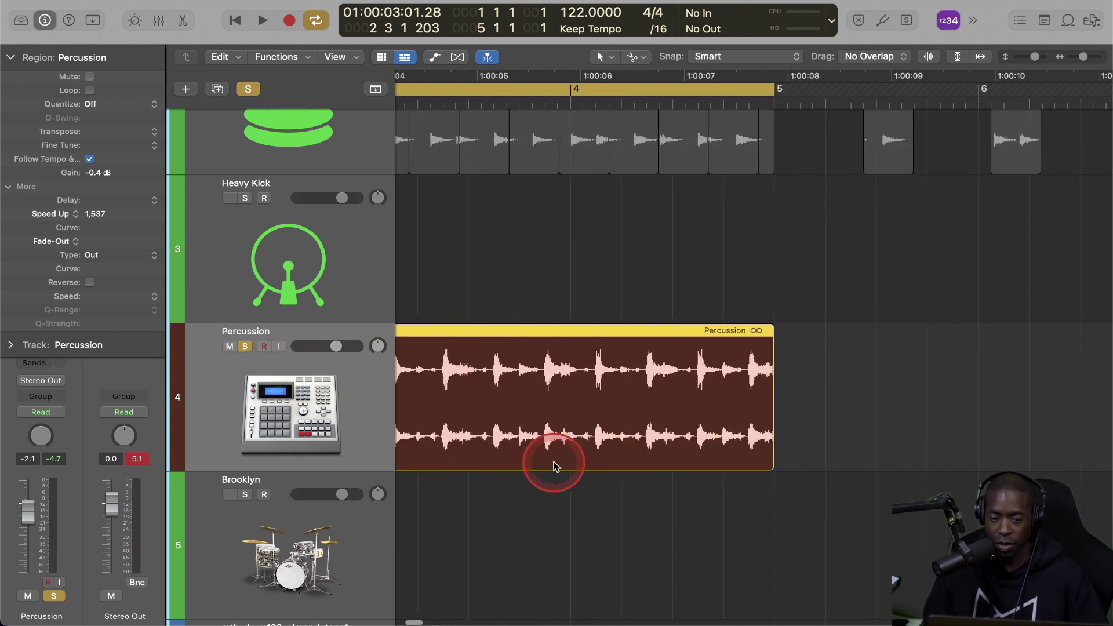
drag(807, 329, 547, 373)
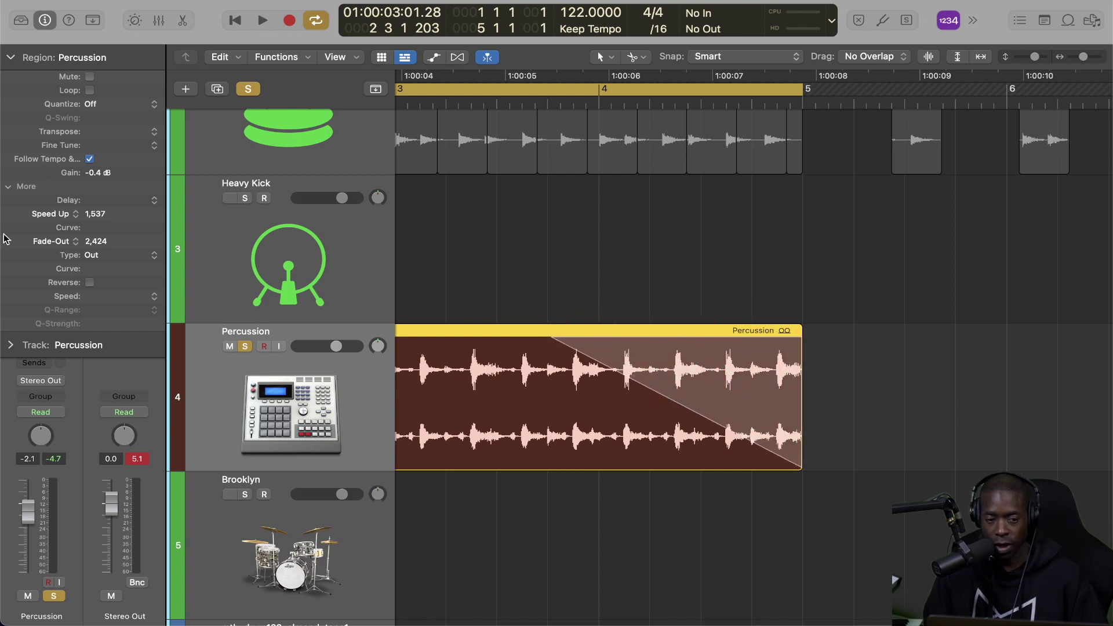
click(58, 242)
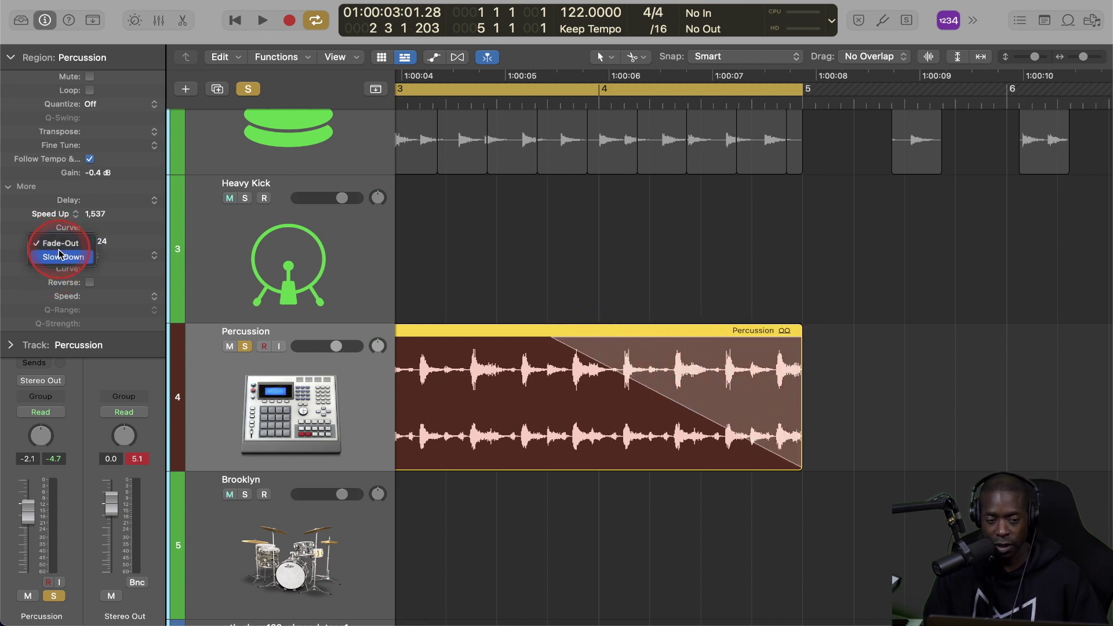
click(62, 257)
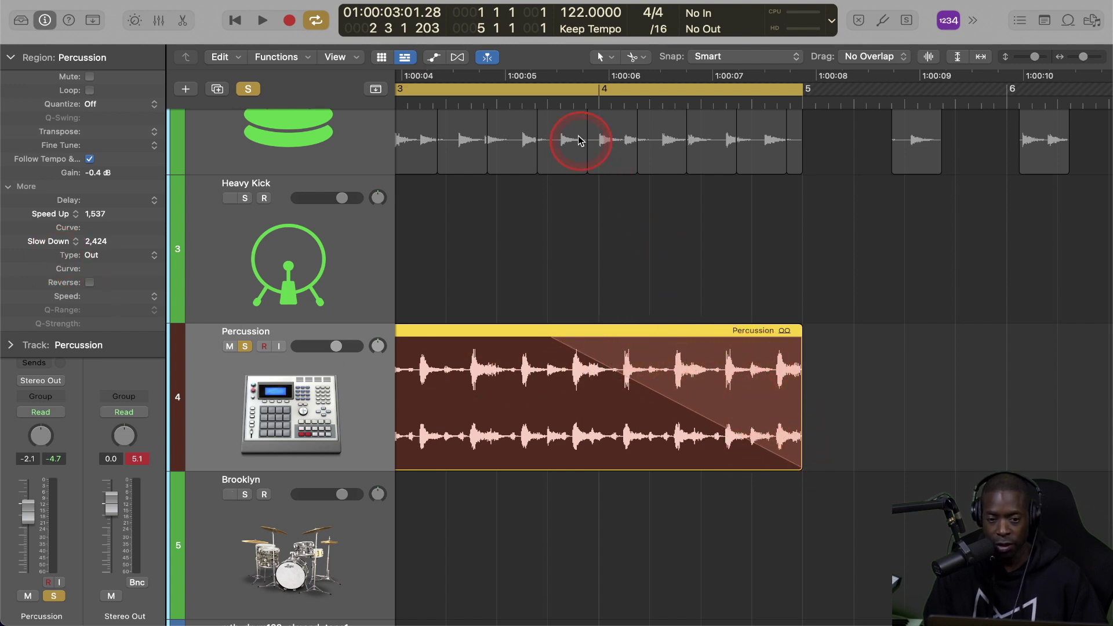
Turn off cycle mode and play the end of the Percussion region from shortly before the slow-down
key(c)
click(484, 103)
key(space)
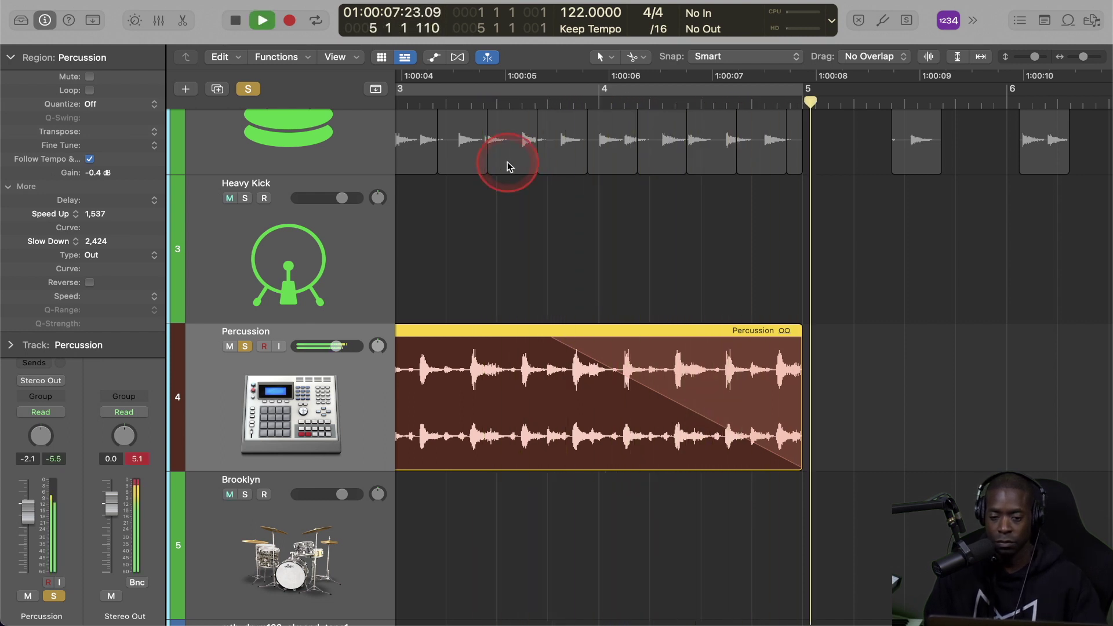
key(space)
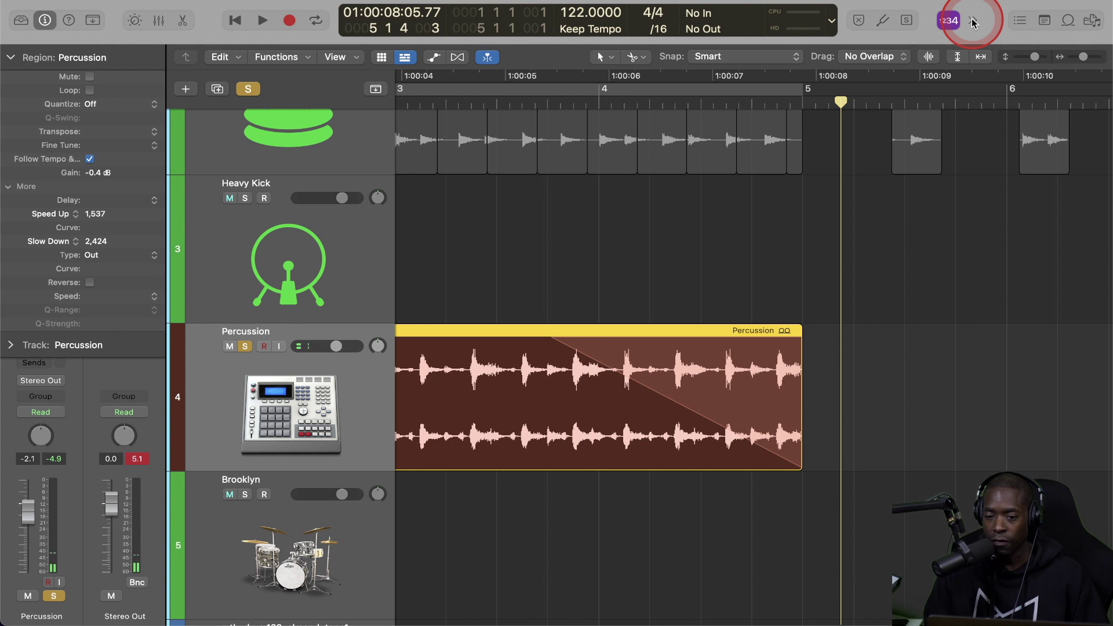
Turn off the metronome click and replay the slow-down at the end of the Percussion region
click(974, 22)
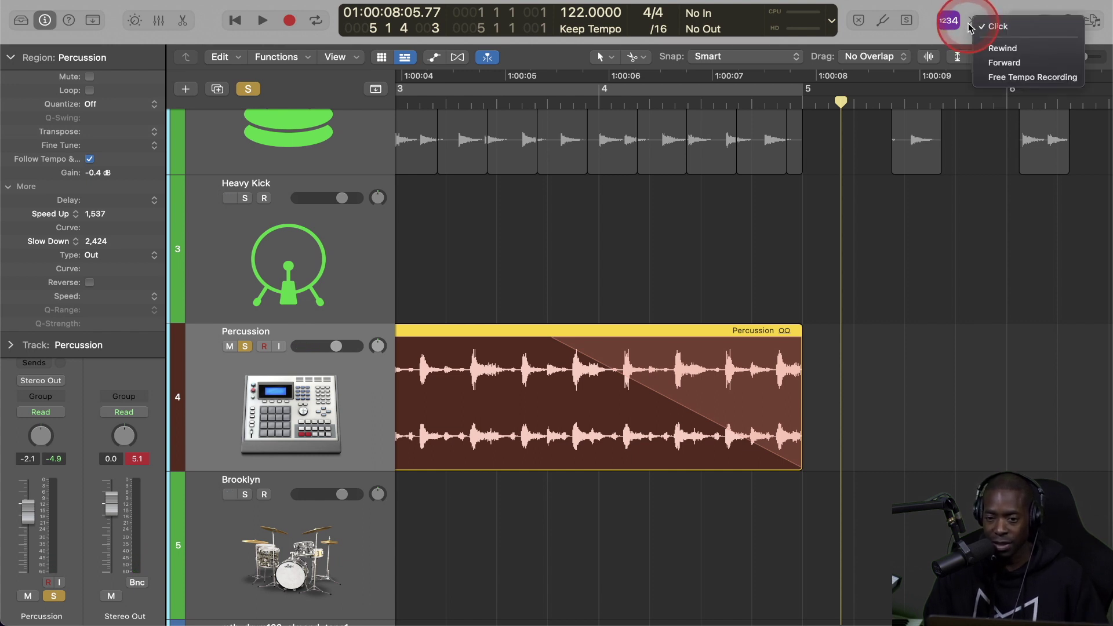
click(998, 27)
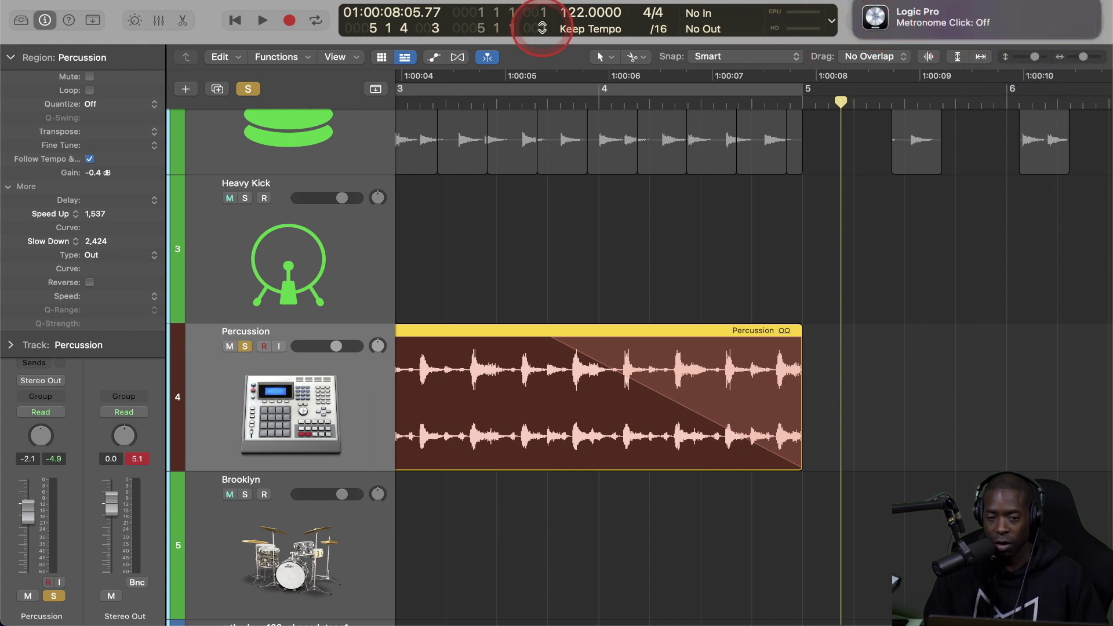
click(603, 213)
click(458, 104)
key(space)
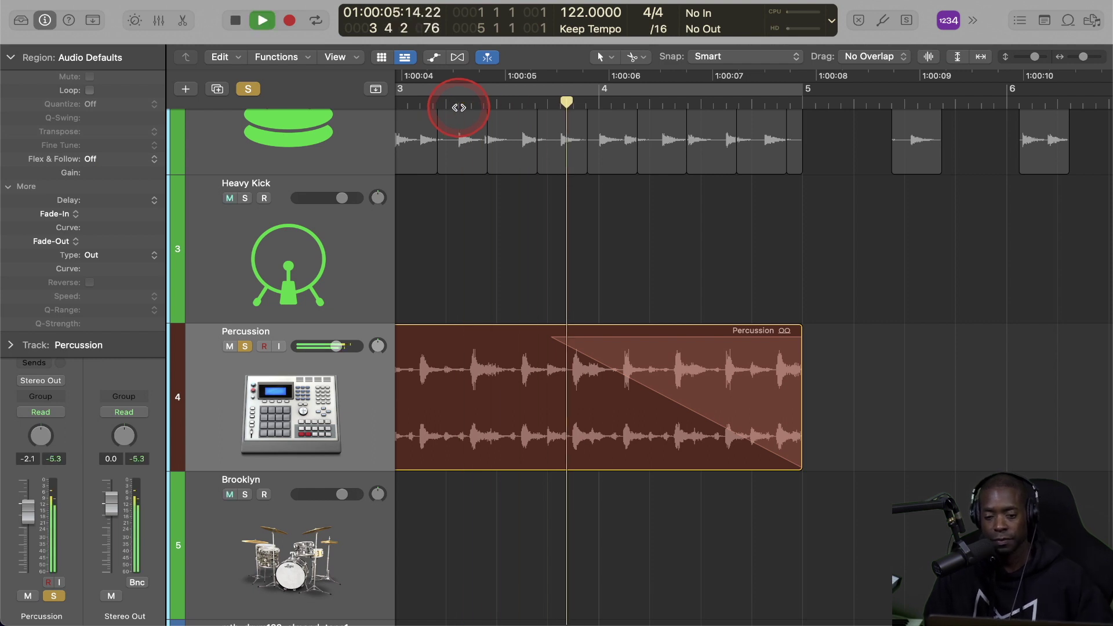
key(space)
Select the Percussion region and toggle the track's solo on and off, leaving solo off
key(super+a)
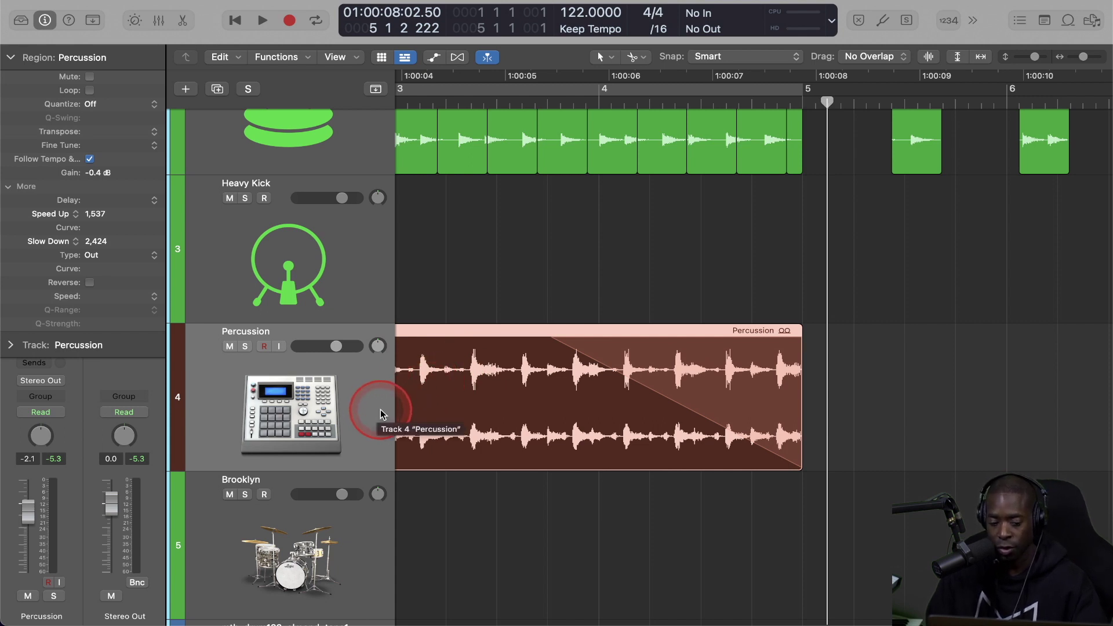
key(s)
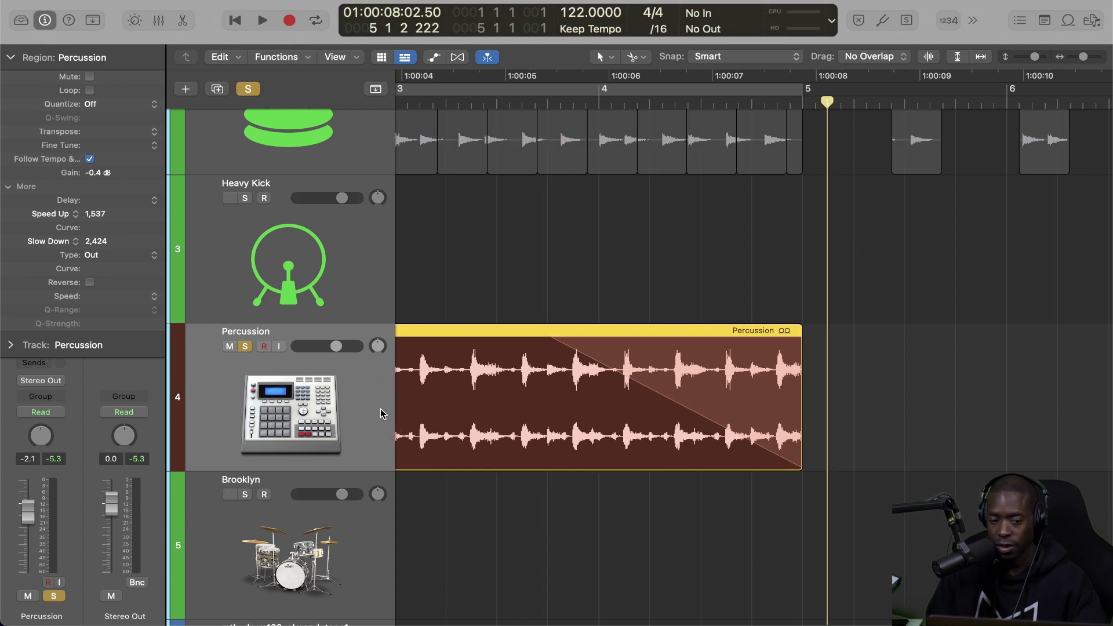
key(s)
key(s)
key(s)
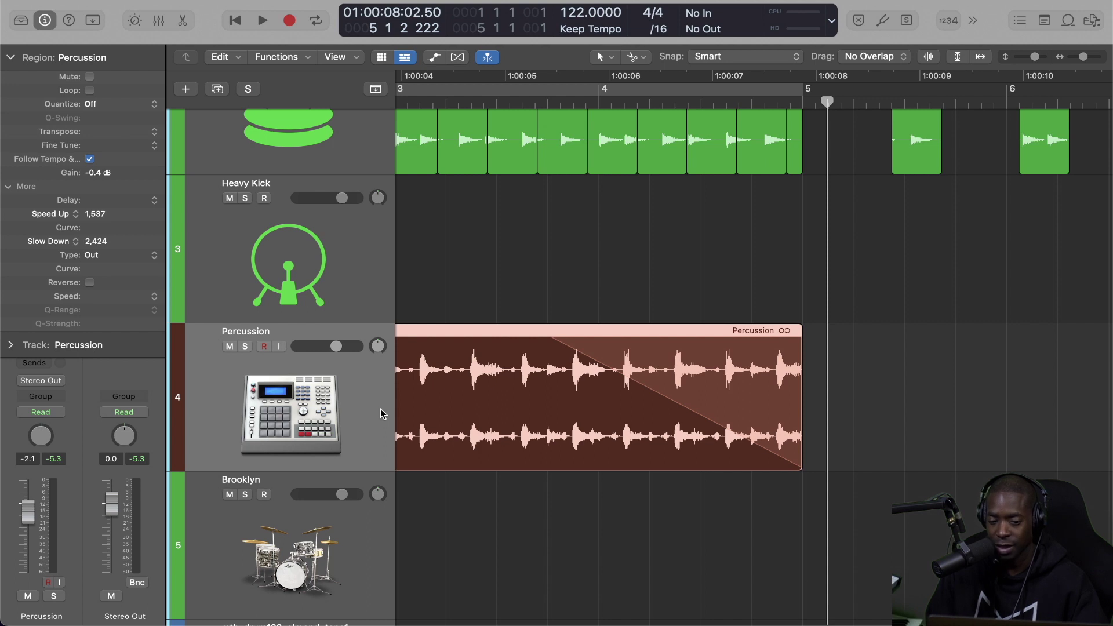
Mute and unmute the second Heavy Kick region
click(642, 330)
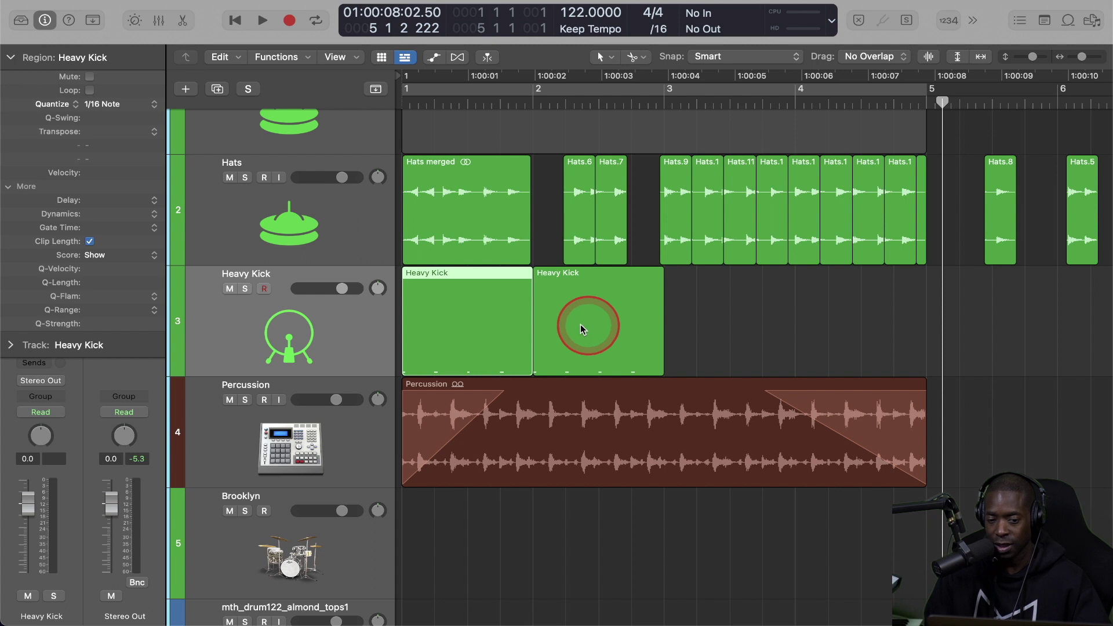
click(641, 326)
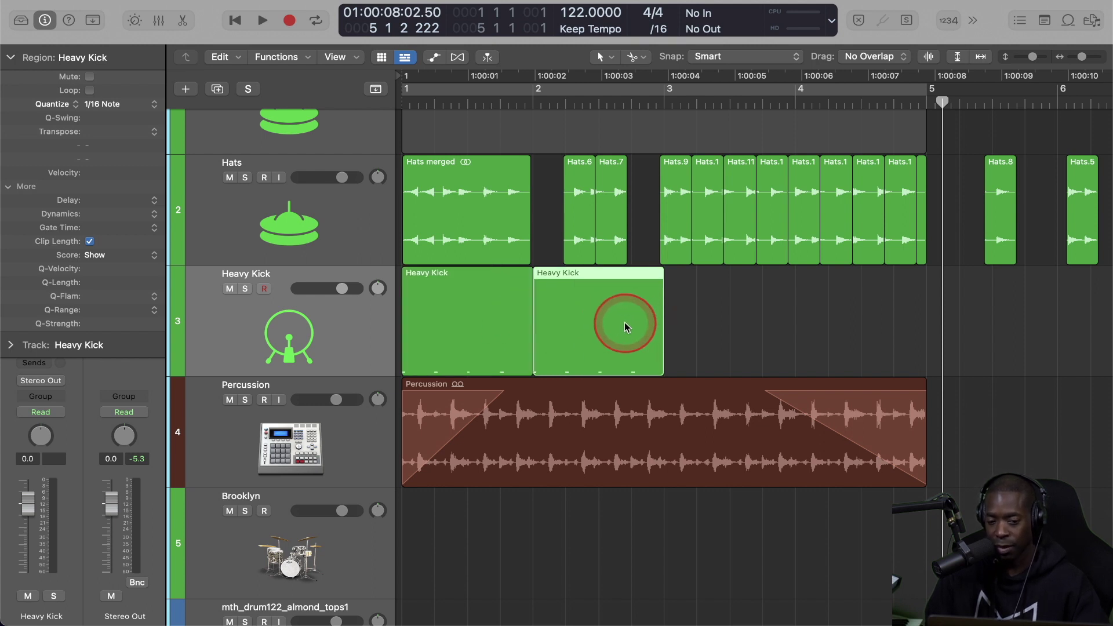
key(ctrl+m)
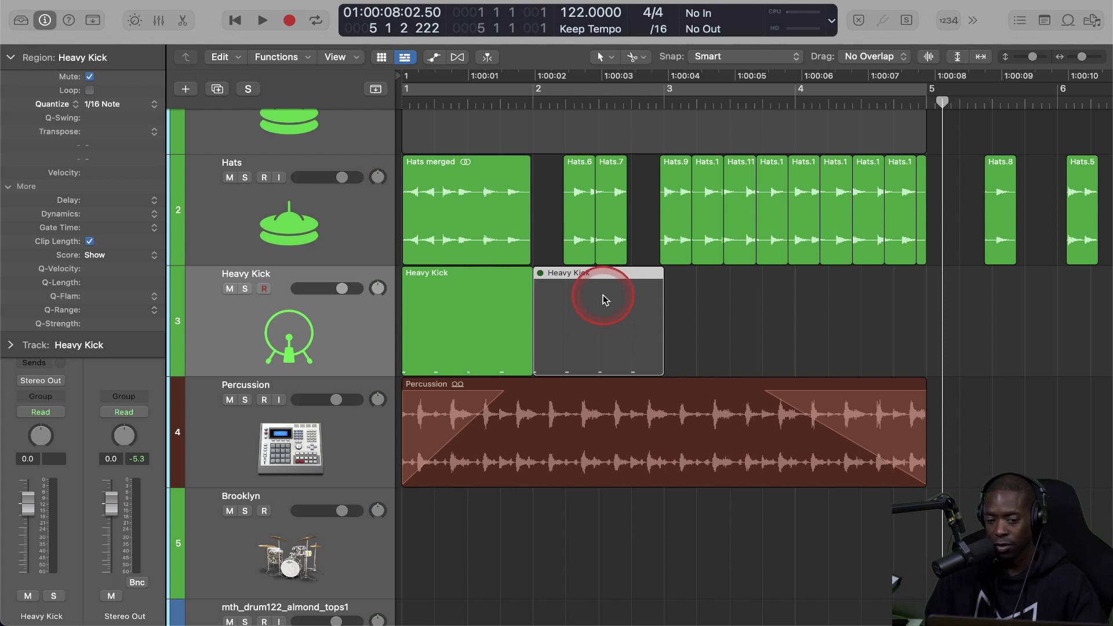
key(ctrl+m)
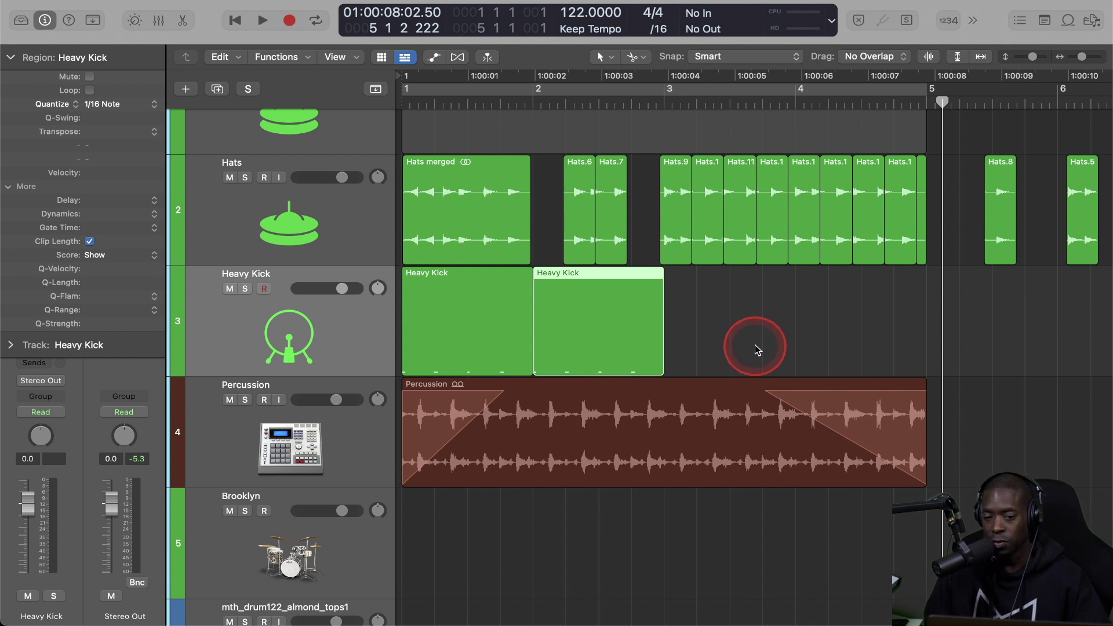
Select both Heavy Kick regions together
drag(785, 318, 442, 318)
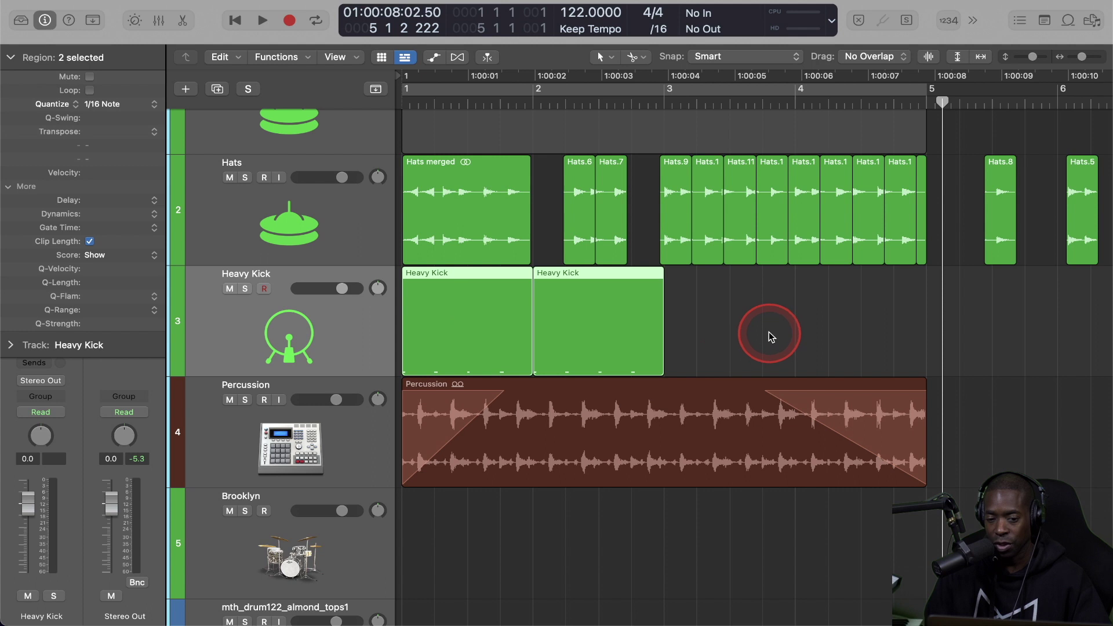
click(771, 336)
click(610, 312)
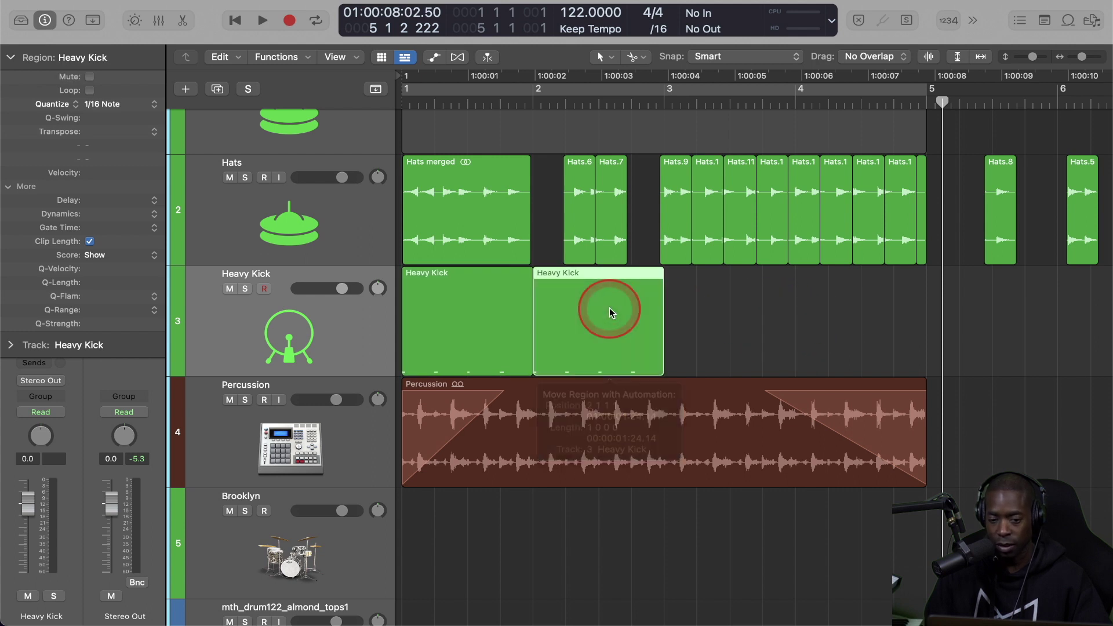
shift+click(439, 306)
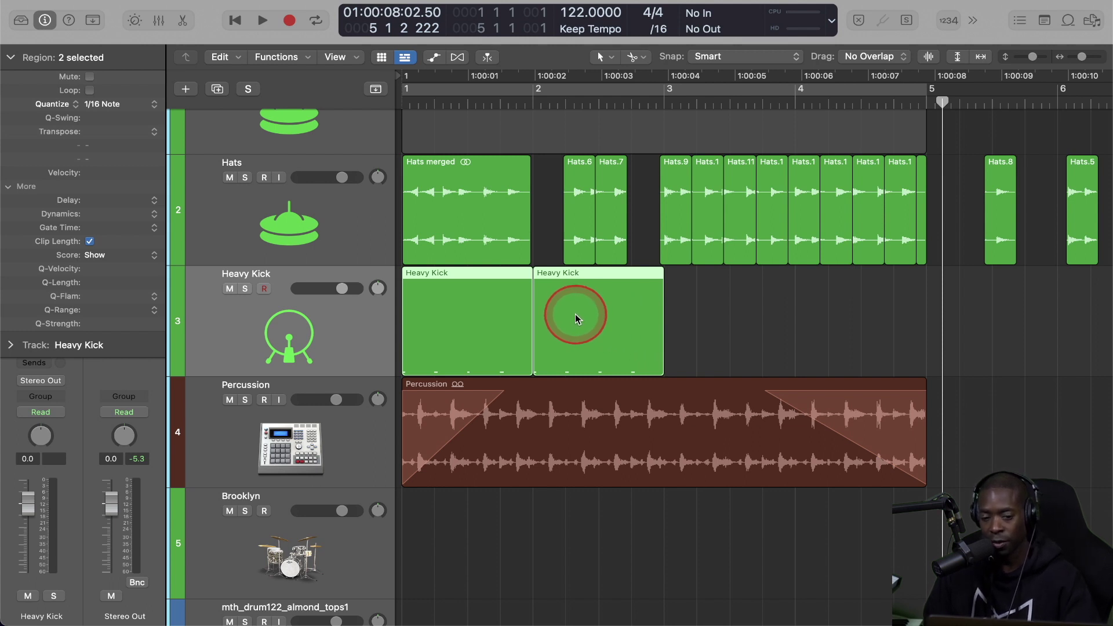
Mute and unmute both selected Heavy Kick regions, and toggle their solo on and off
key(ctrl+m)
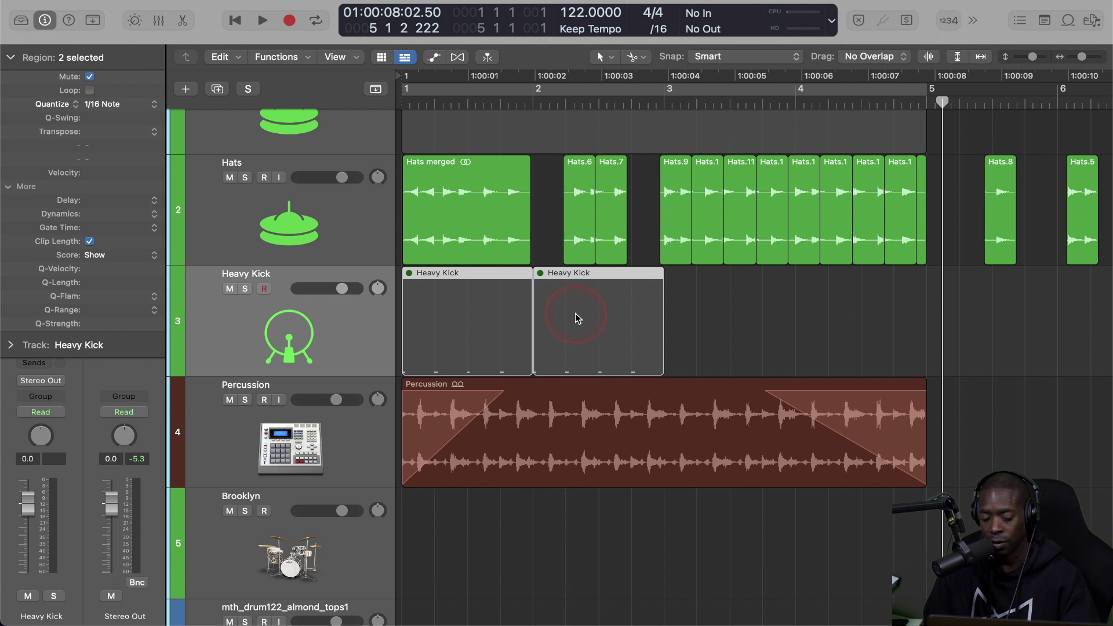
key(ctrl+m)
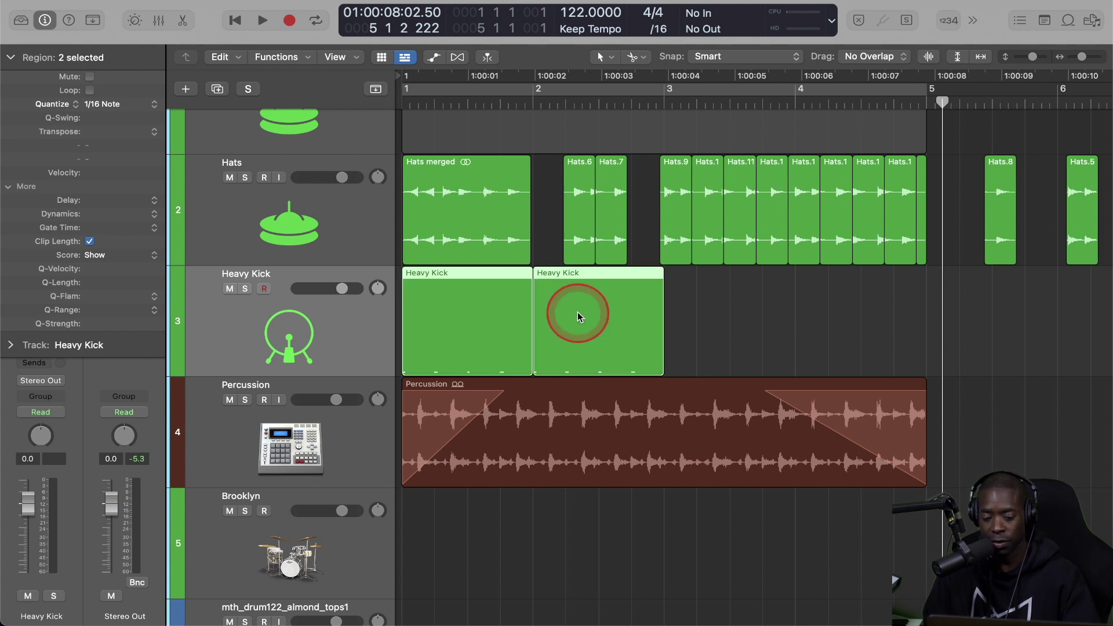
key(s)
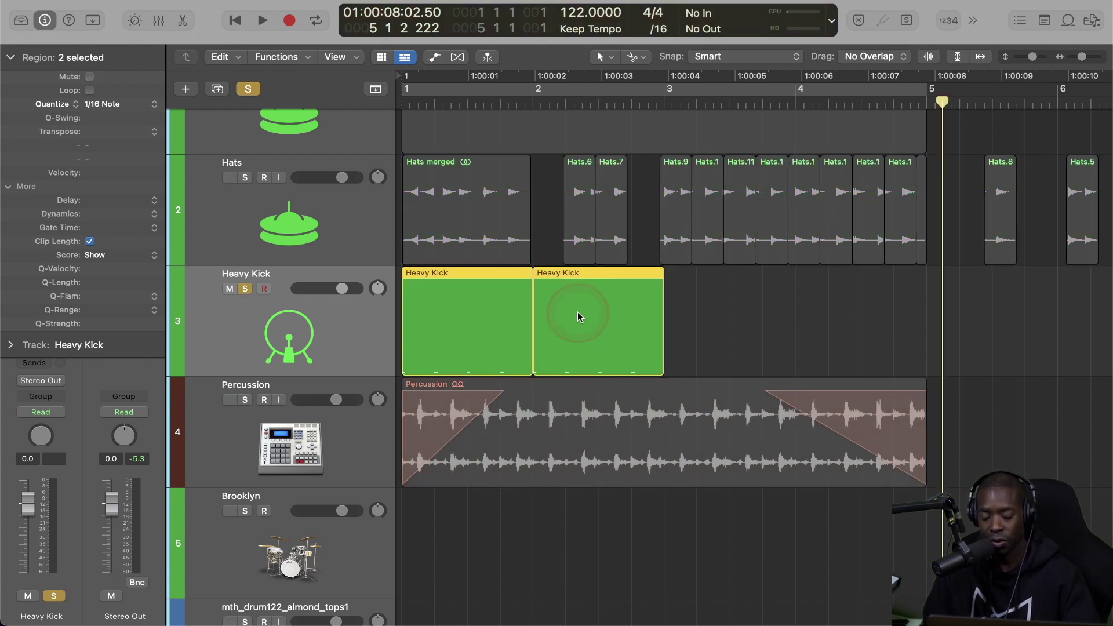
key(s)
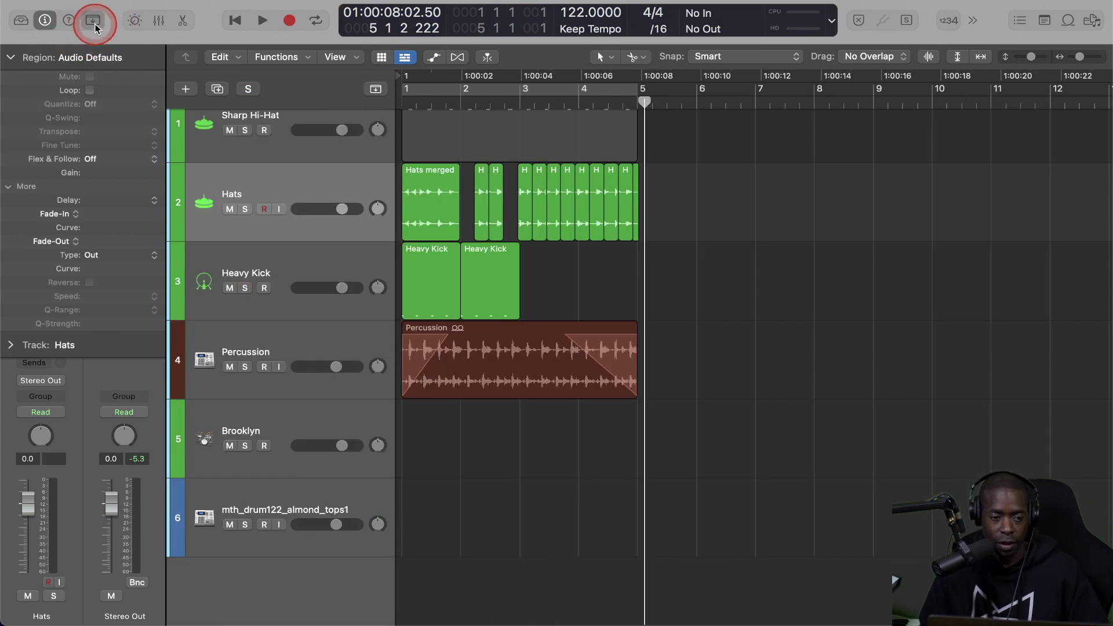
Show the toolbar and repeat the section from bar 1 to bar 5 by enabling that cycle range
click(94, 23)
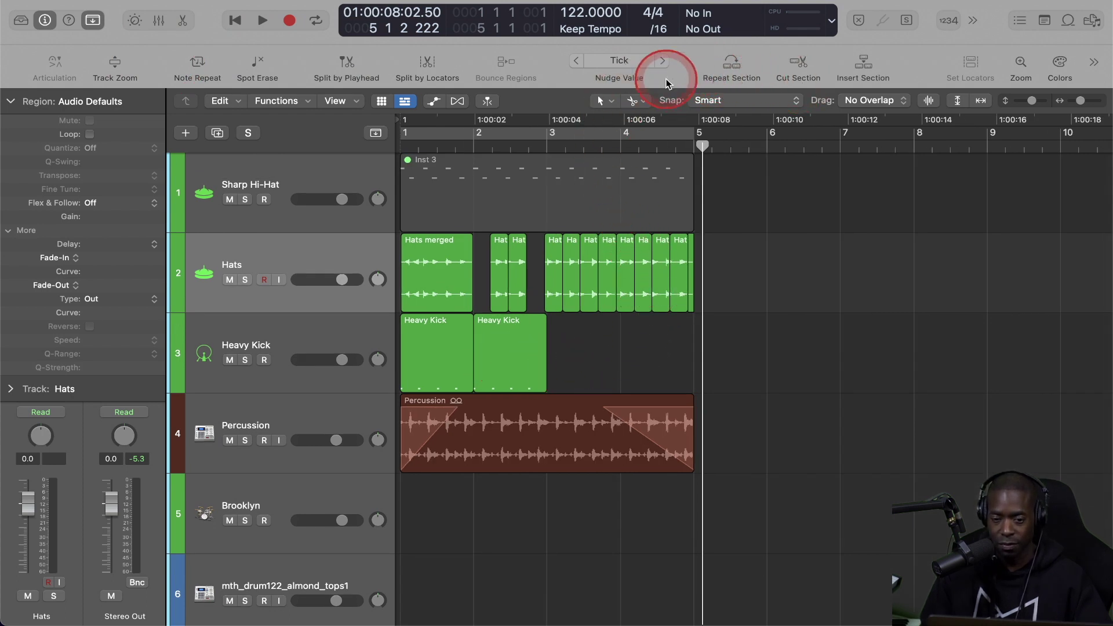
scroll(585, 316, left, 5)
scroll(585, 317, right, 4)
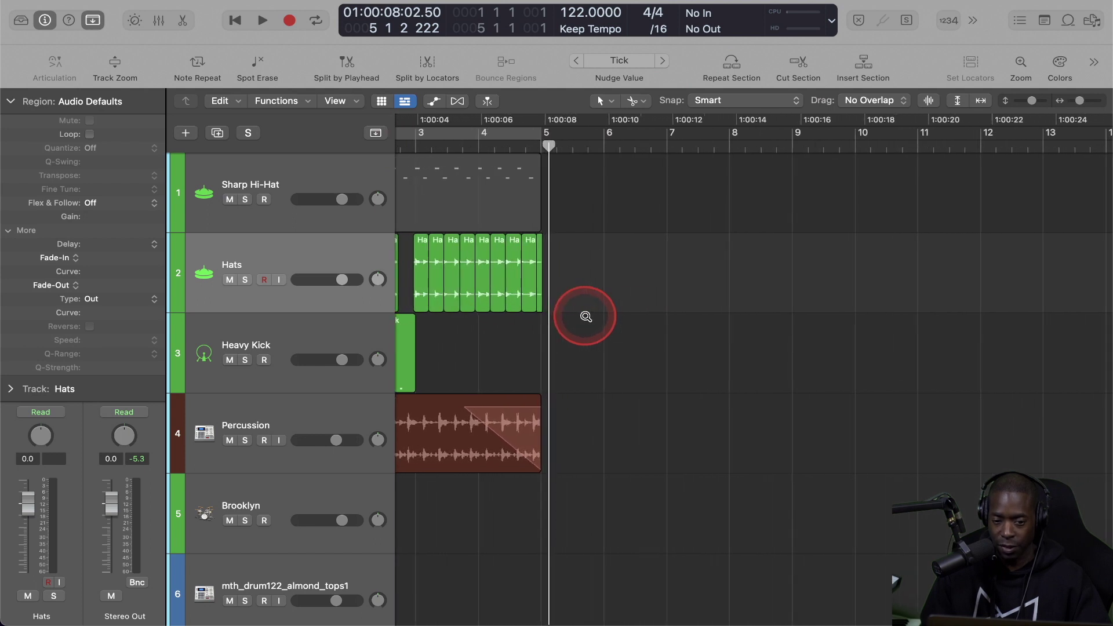
scroll(585, 318, left, 4)
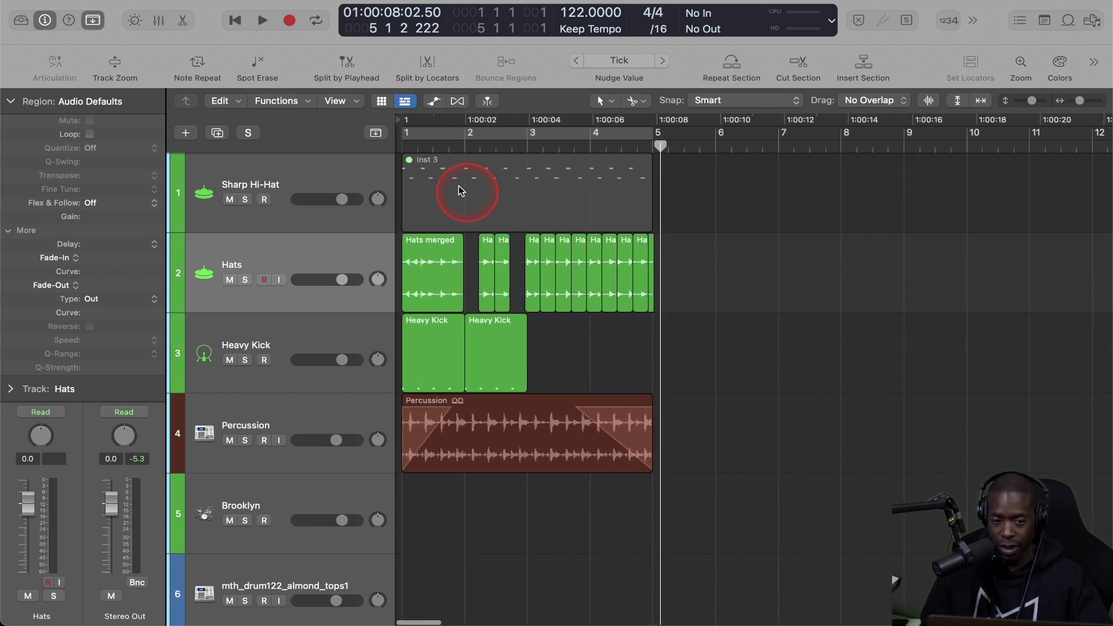
click(405, 134)
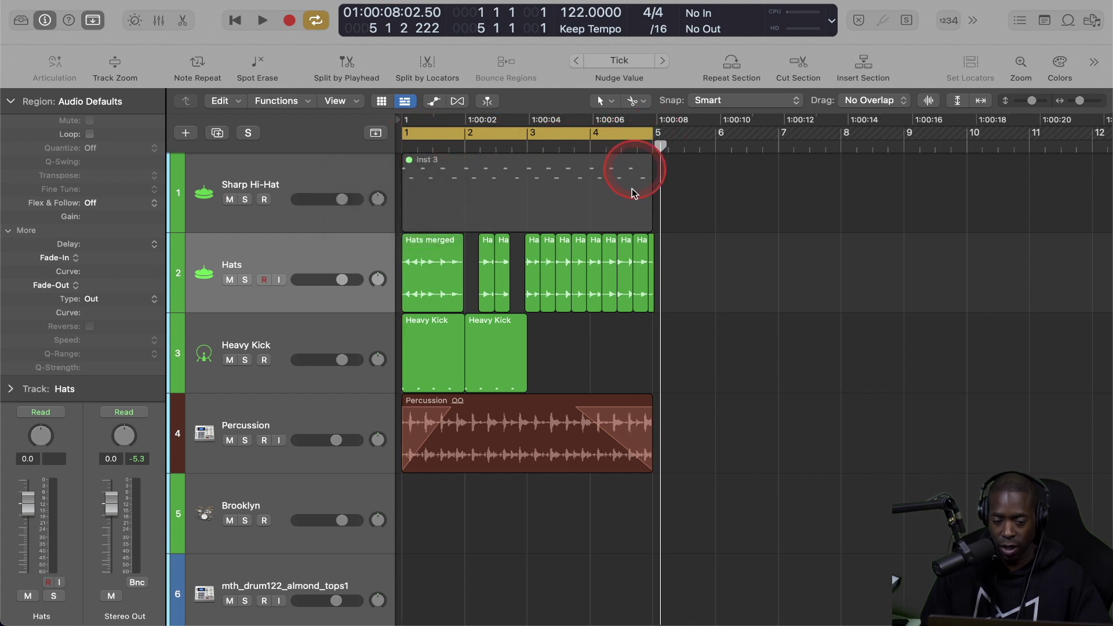
click(734, 64)
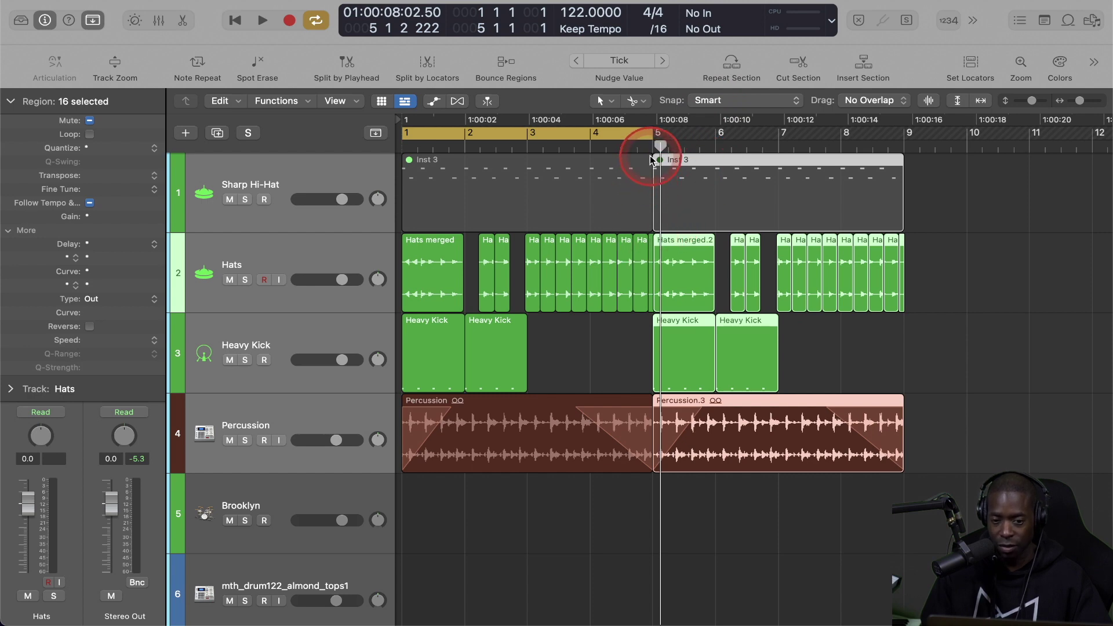
scroll(649, 257, up, 2)
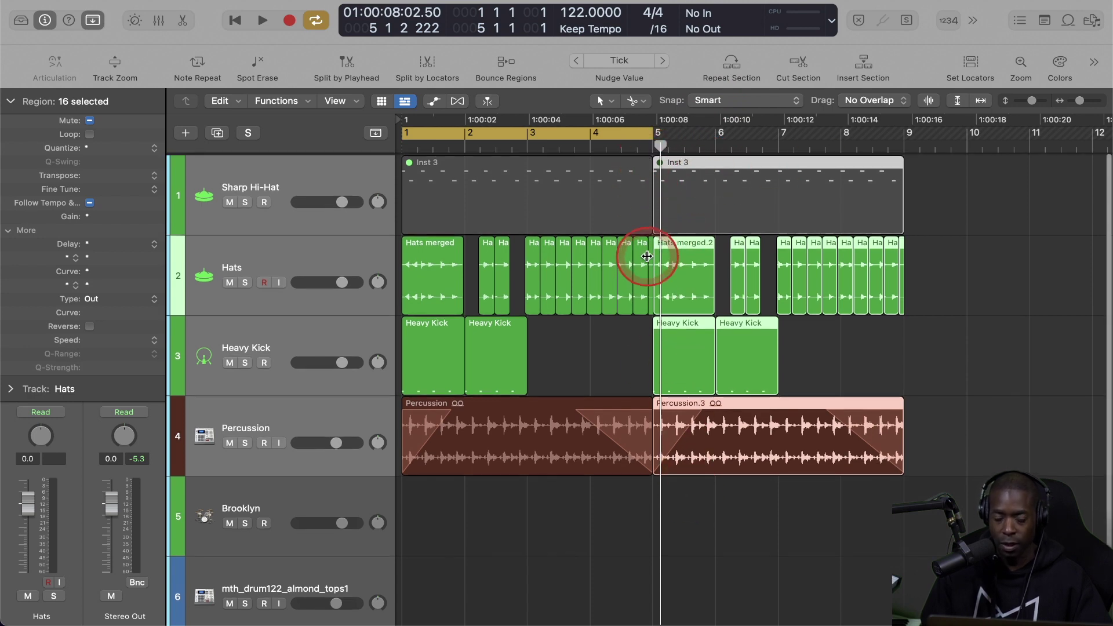
Cut the section between bars 1 and 5, insert it at bar 13, and clear the extra copies beyond bar 9
click(800, 64)
click(572, 280)
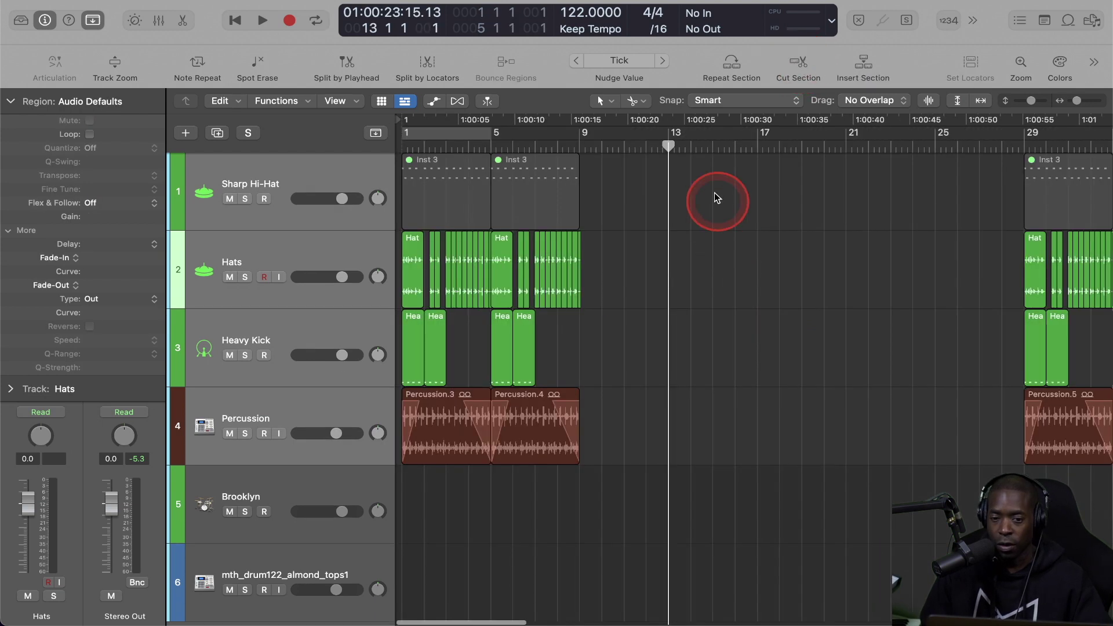
click(855, 105)
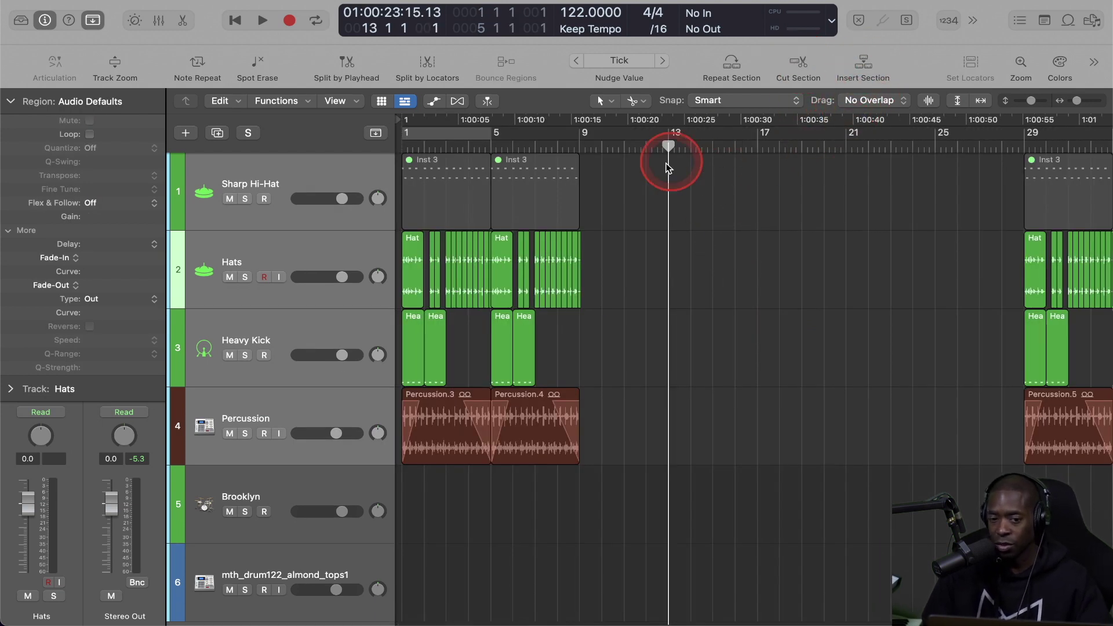
click(864, 65)
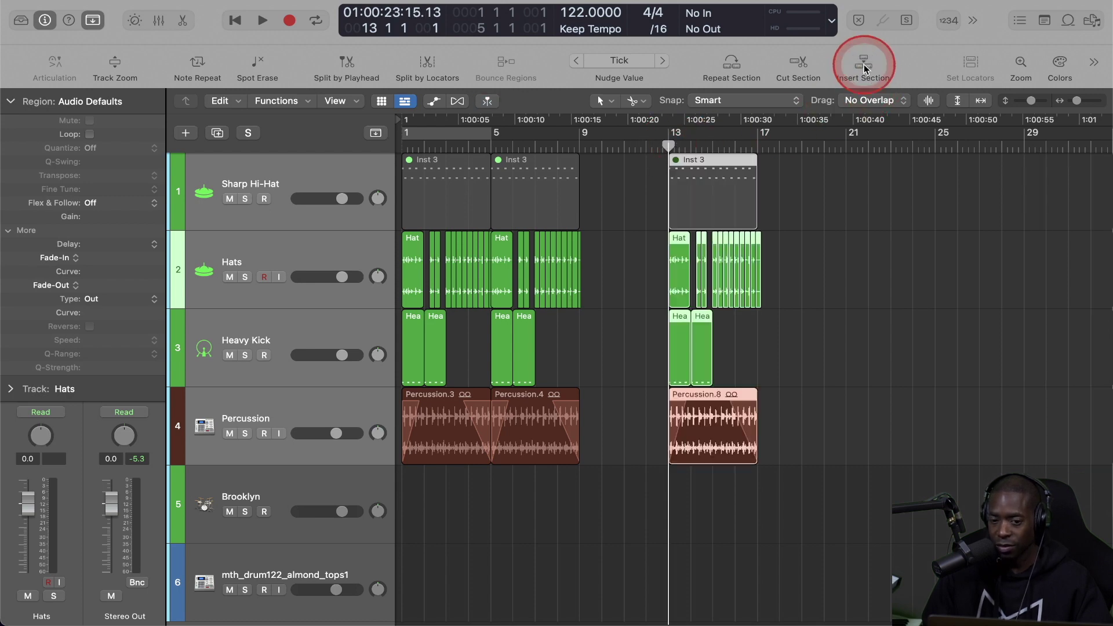
click(712, 298)
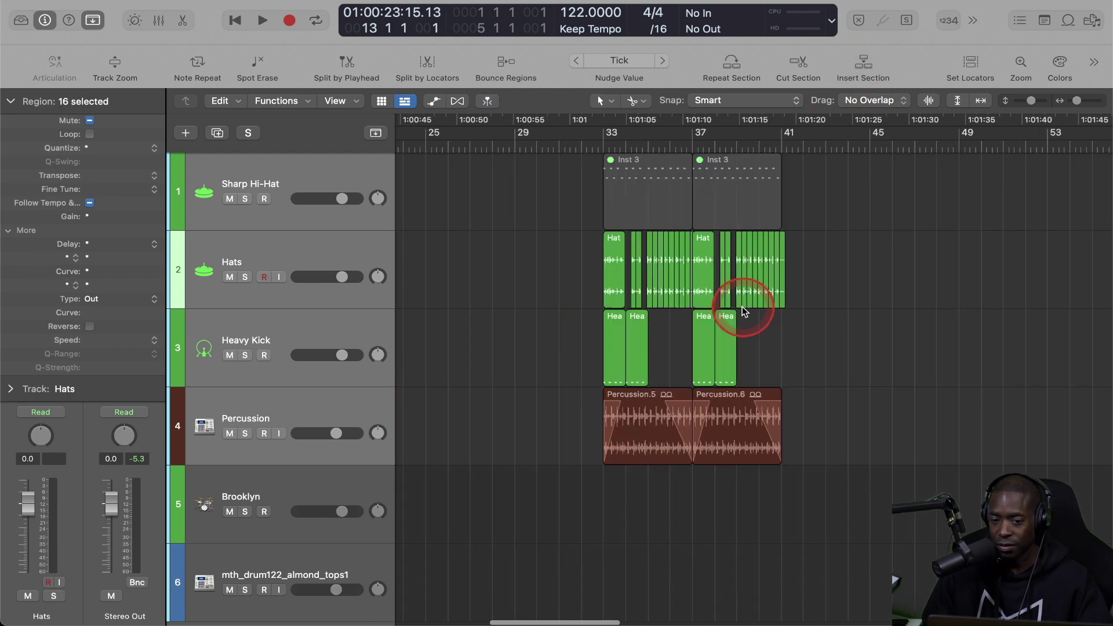
click(768, 326)
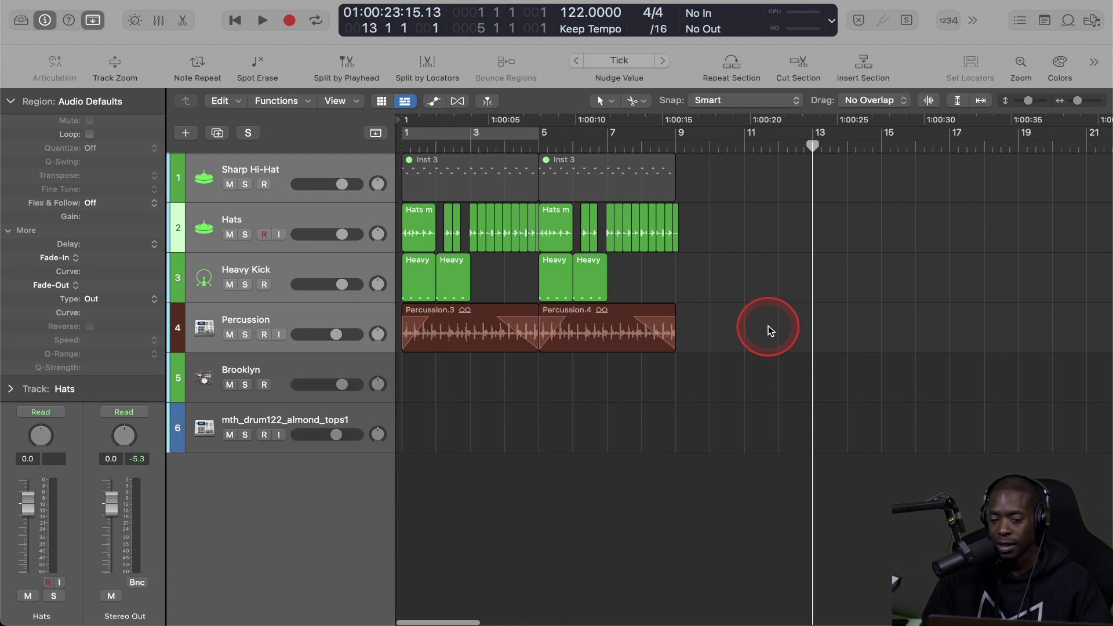
Select all regions on the first four tracks, delete them, and undo the deletion
drag(717, 333, 367, 169)
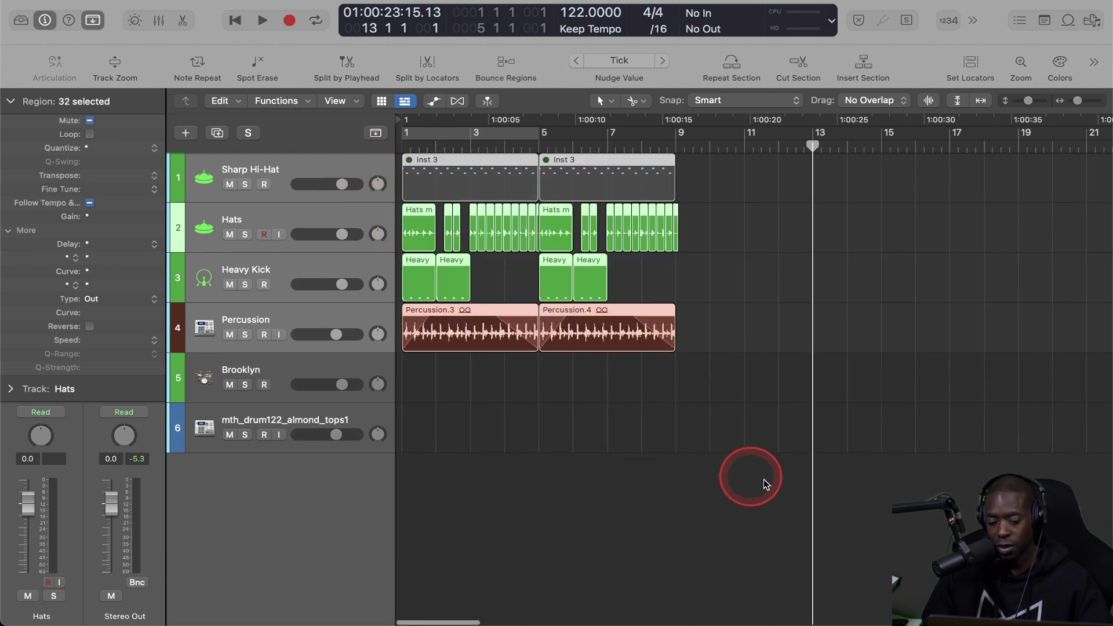
key(Delete)
click(676, 600)
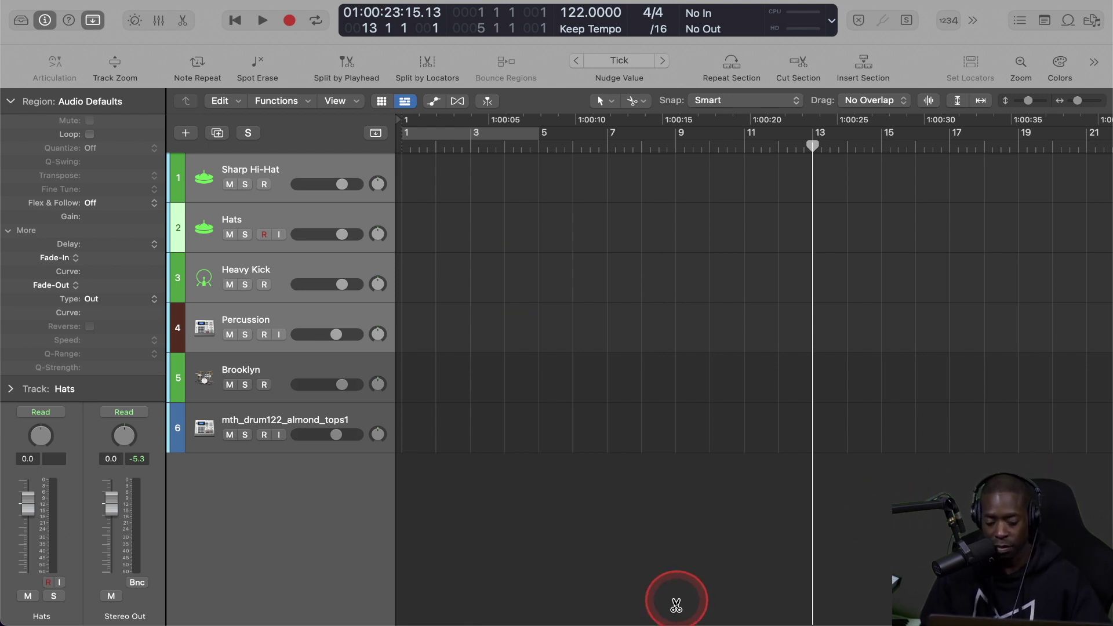
key(super+z)
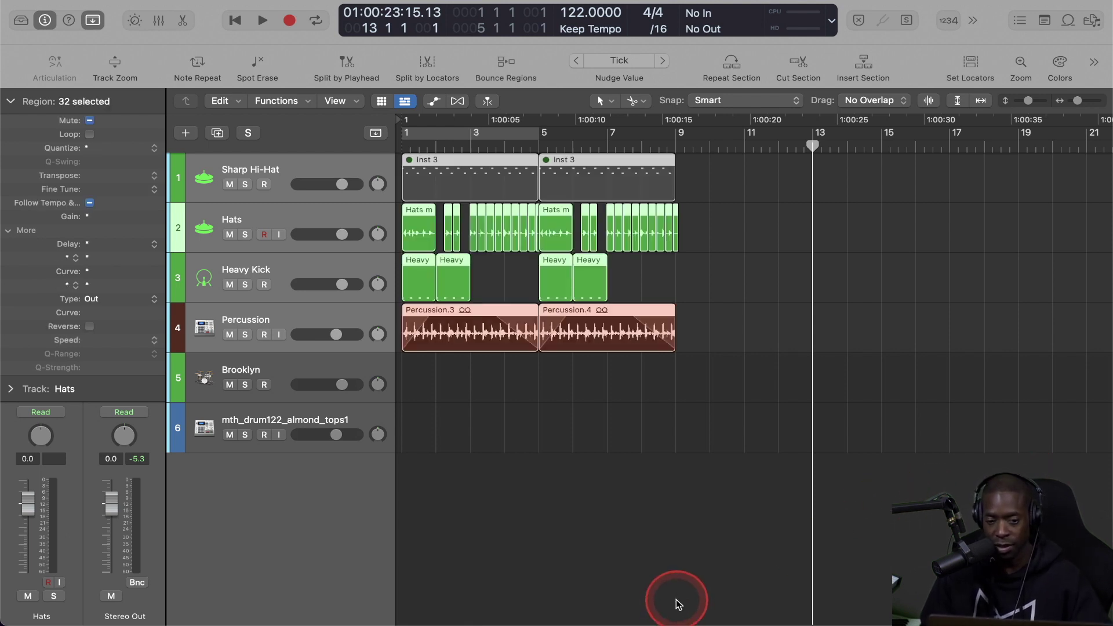
Reorder the track list by moving the Heavy Kick track above Sharp Hi-Hat
click(300, 367)
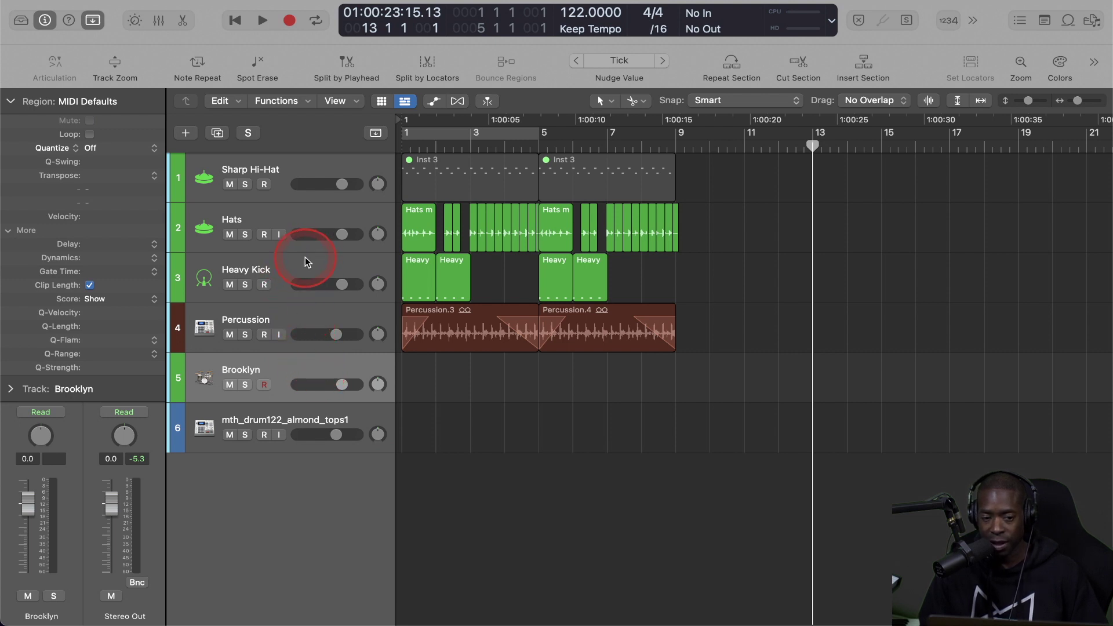
drag(311, 270, 318, 162)
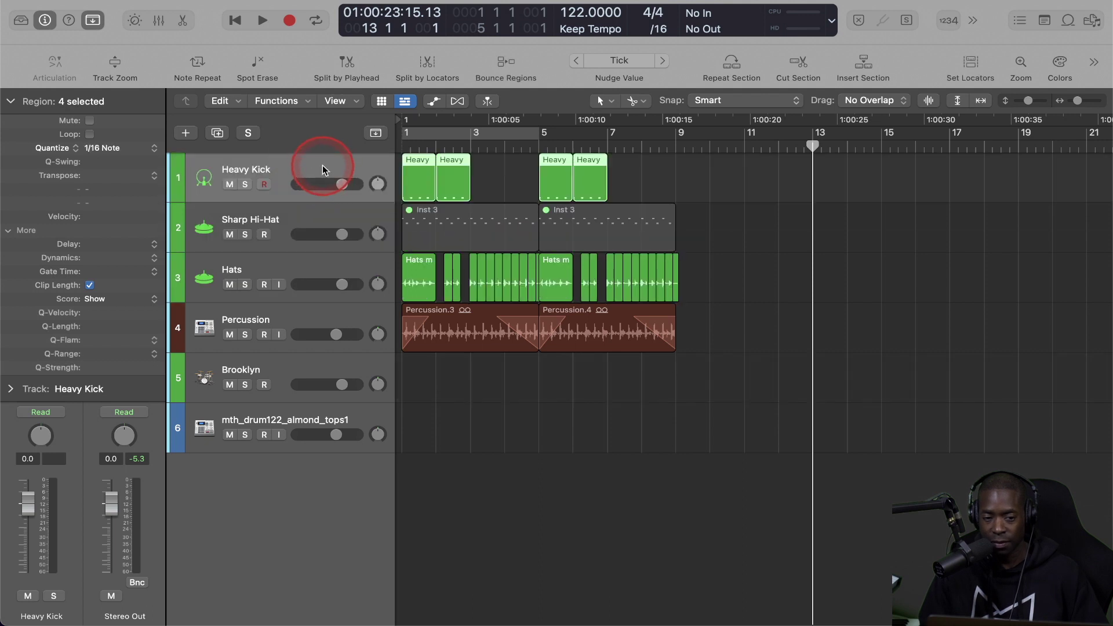
drag(322, 169, 314, 346)
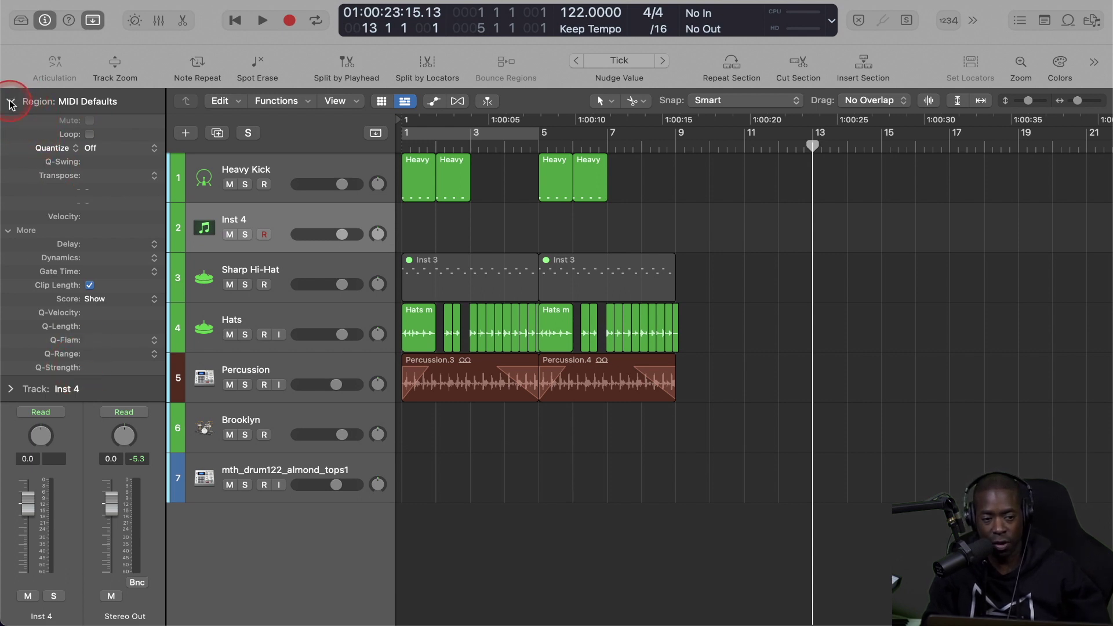
Collapse the Region inspector to reveal the full channel strip of the Inst 4 track
click(11, 102)
click(11, 103)
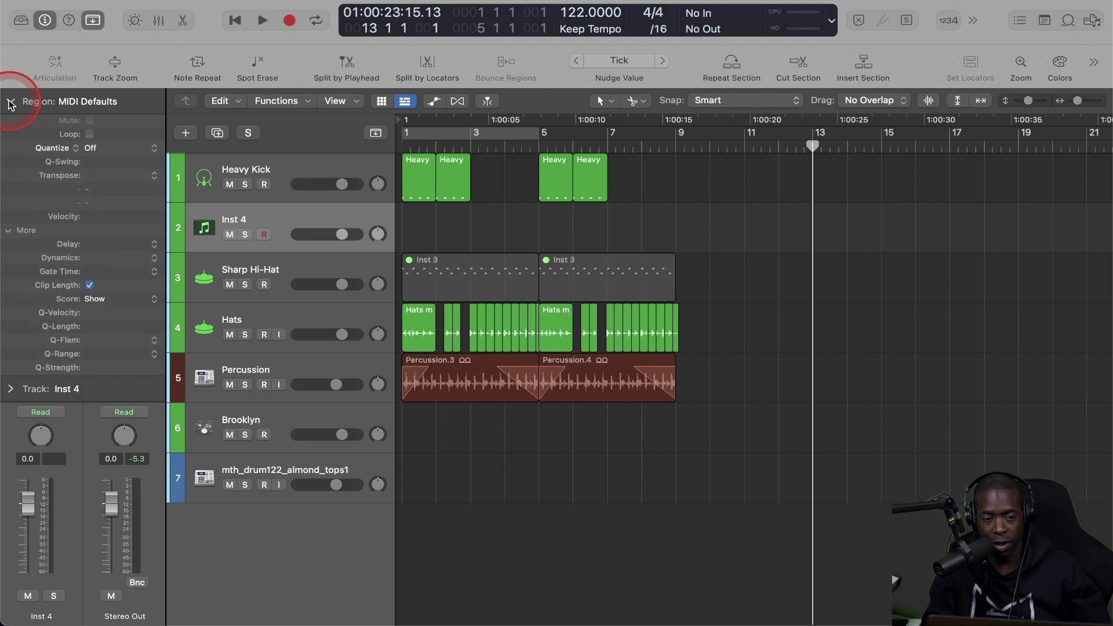
click(11, 102)
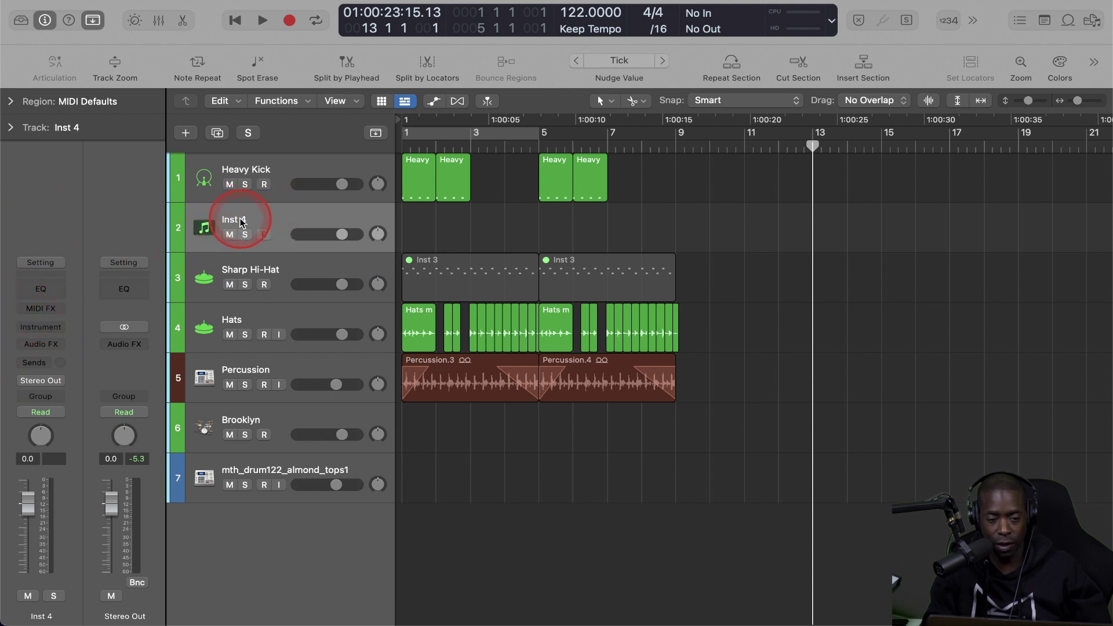
Load Native Instruments Kontakt in stereo as the instrument on Inst 4, move its window aside and close it
click(51, 329)
mouse_move(59, 378)
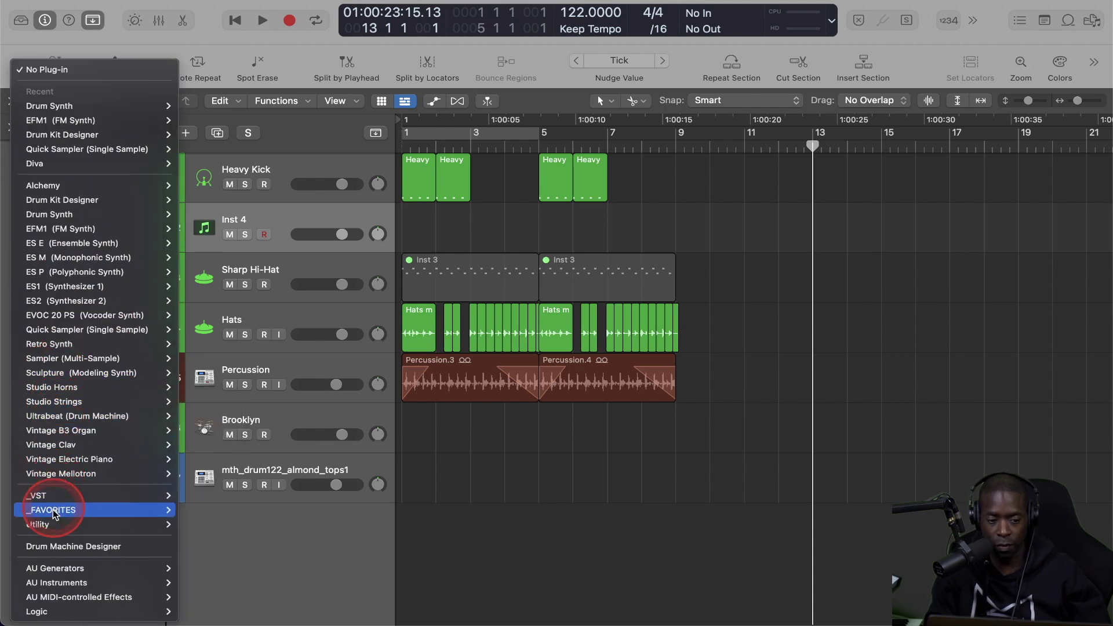
mouse_move(52, 584)
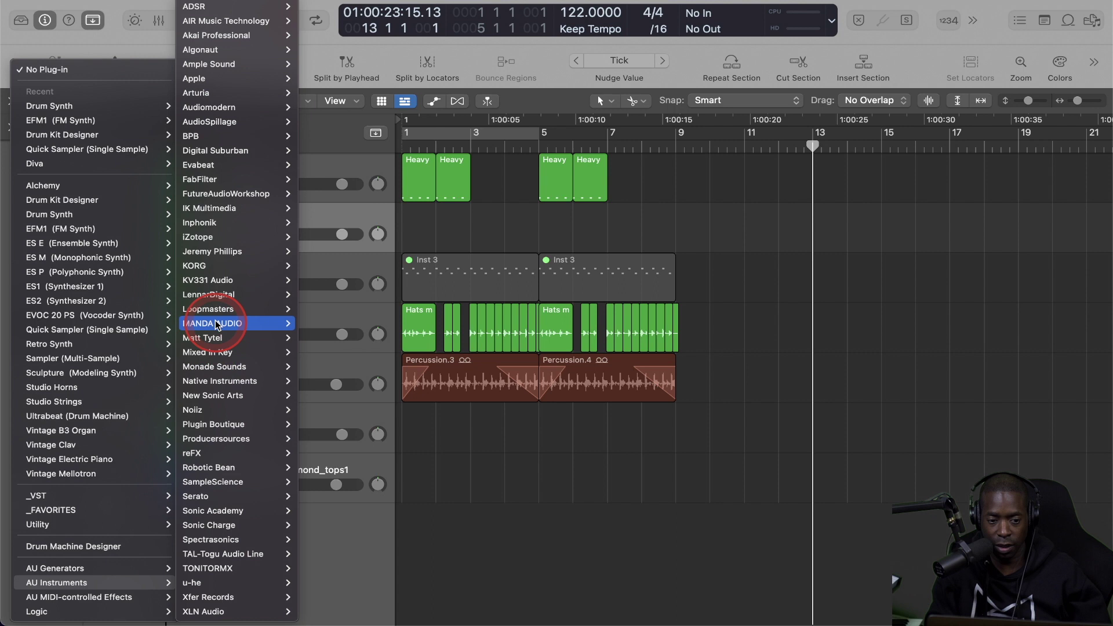
mouse_move(215, 298)
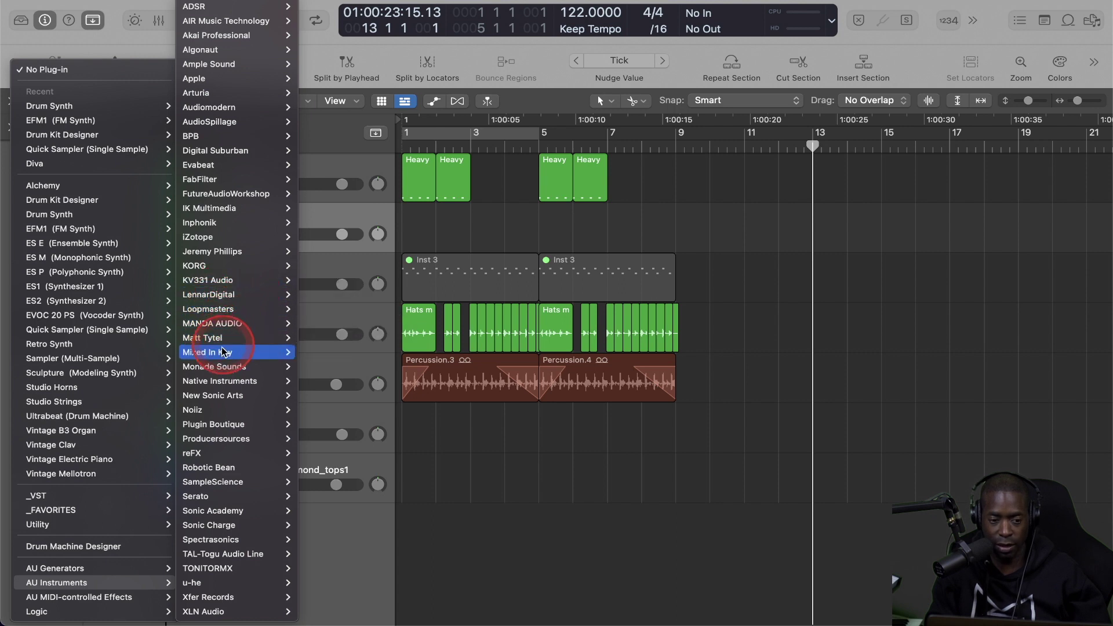
mouse_move(260, 383)
mouse_move(325, 424)
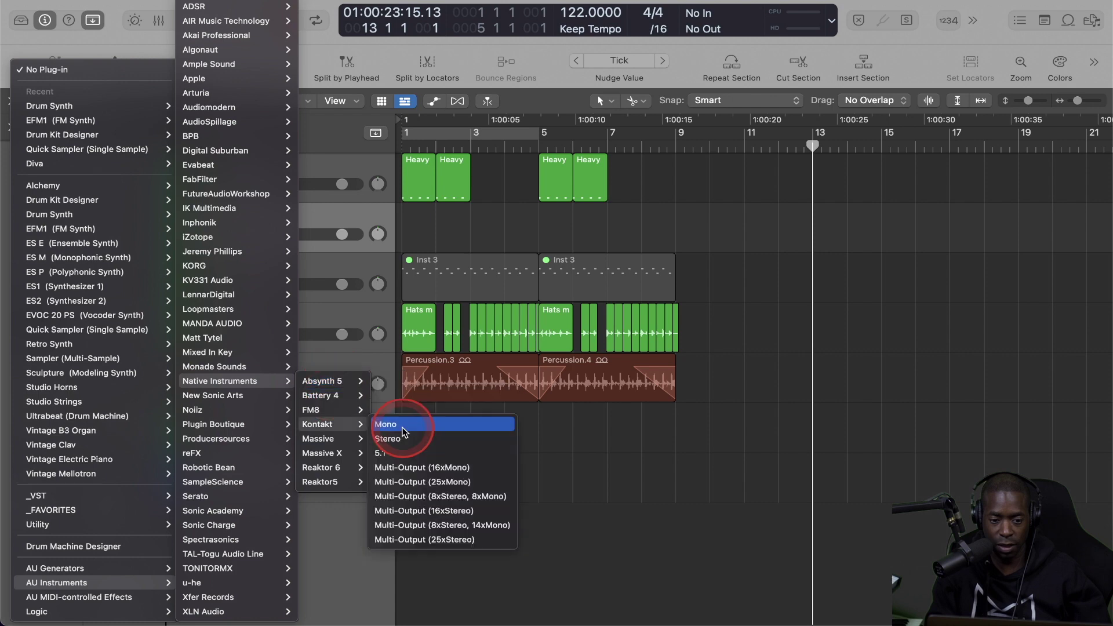
click(396, 439)
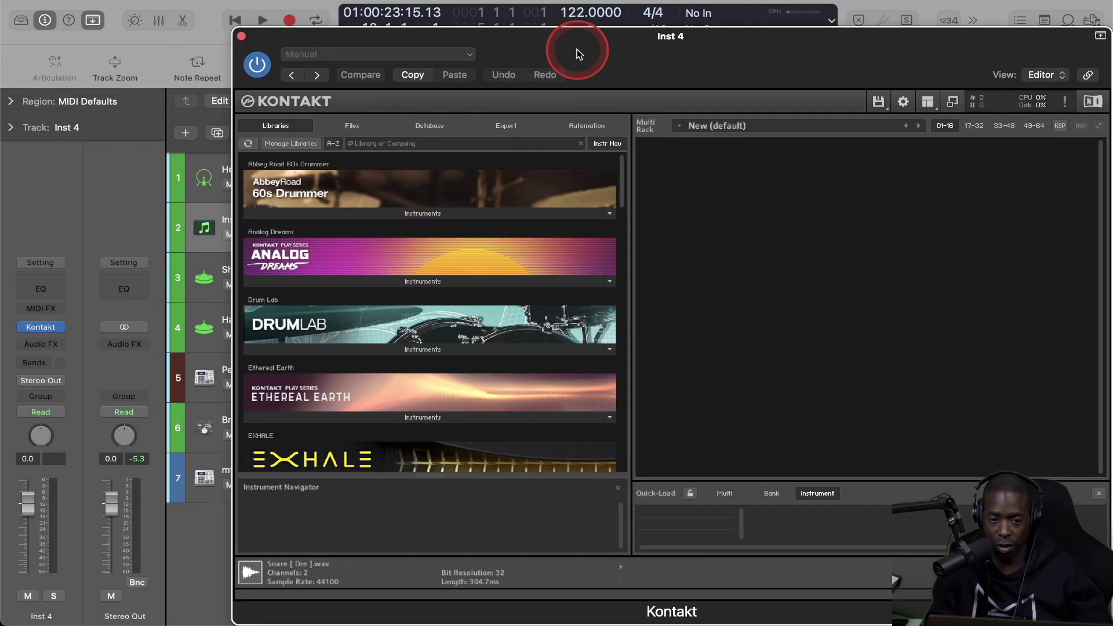
drag(578, 54, 752, 46)
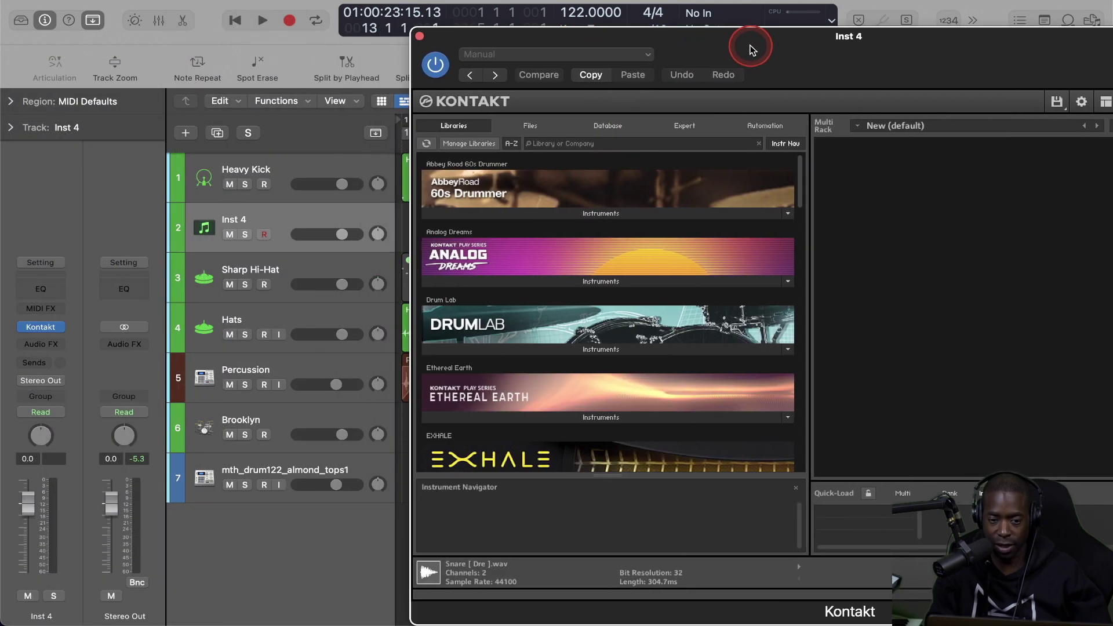
click(58, 328)
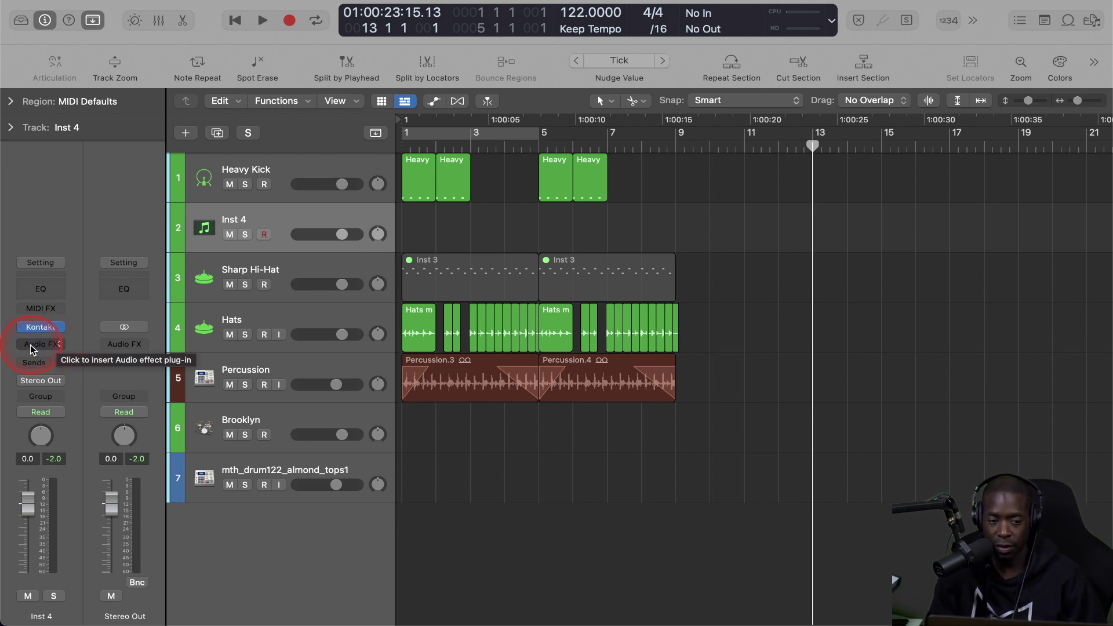
Insert Cytomic's The Glue in stereo as an audio effect on Inst 4 and move its window clear of the tracks
click(58, 345)
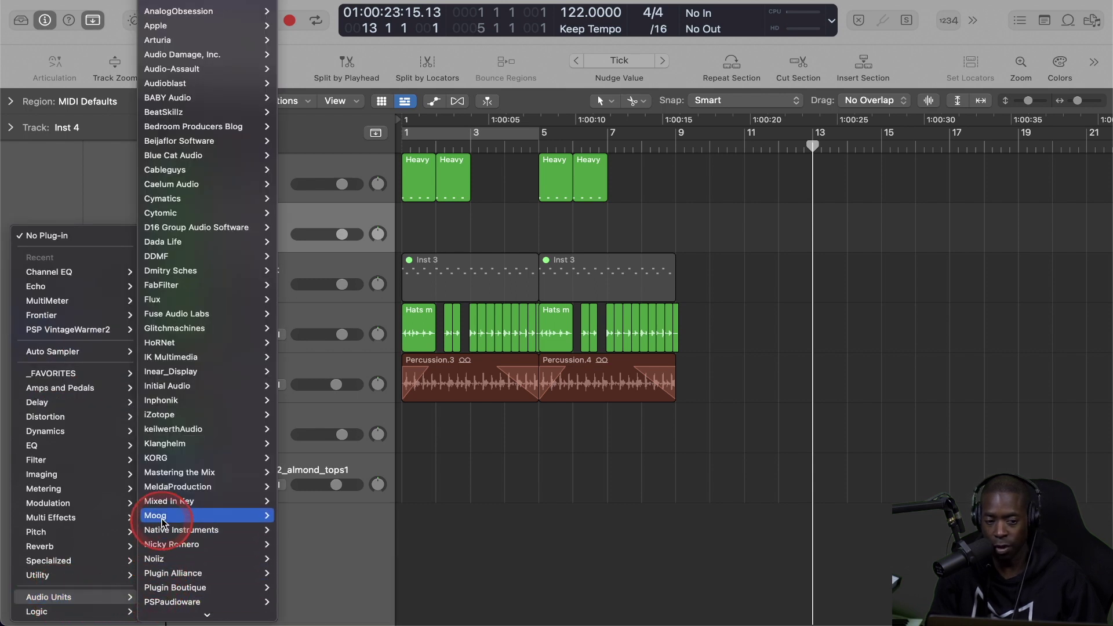
mouse_move(166, 376)
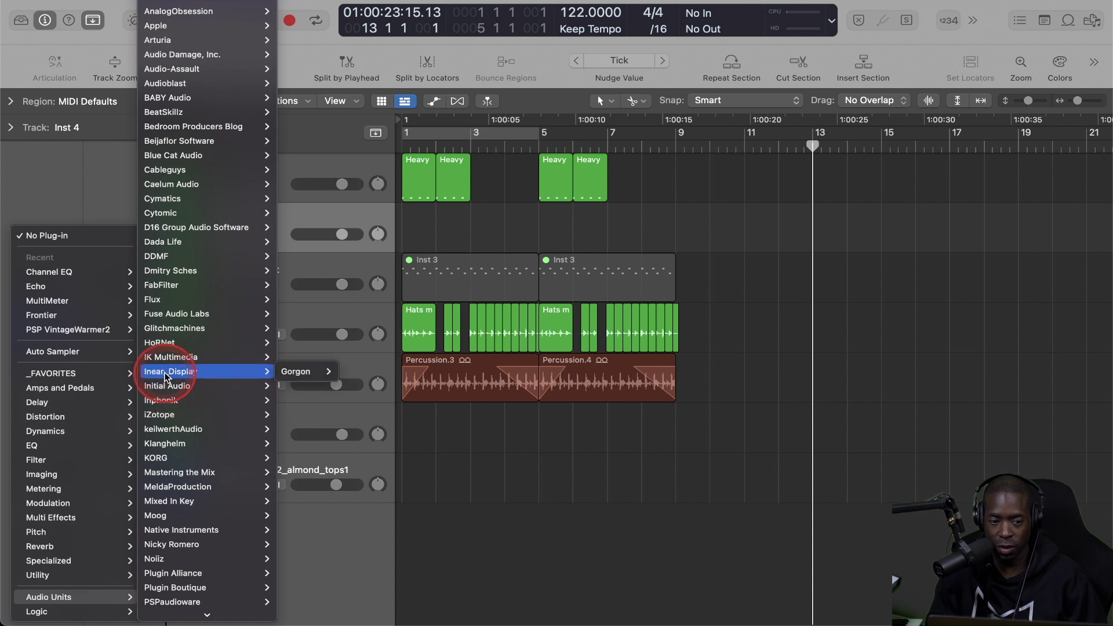
mouse_move(177, 217)
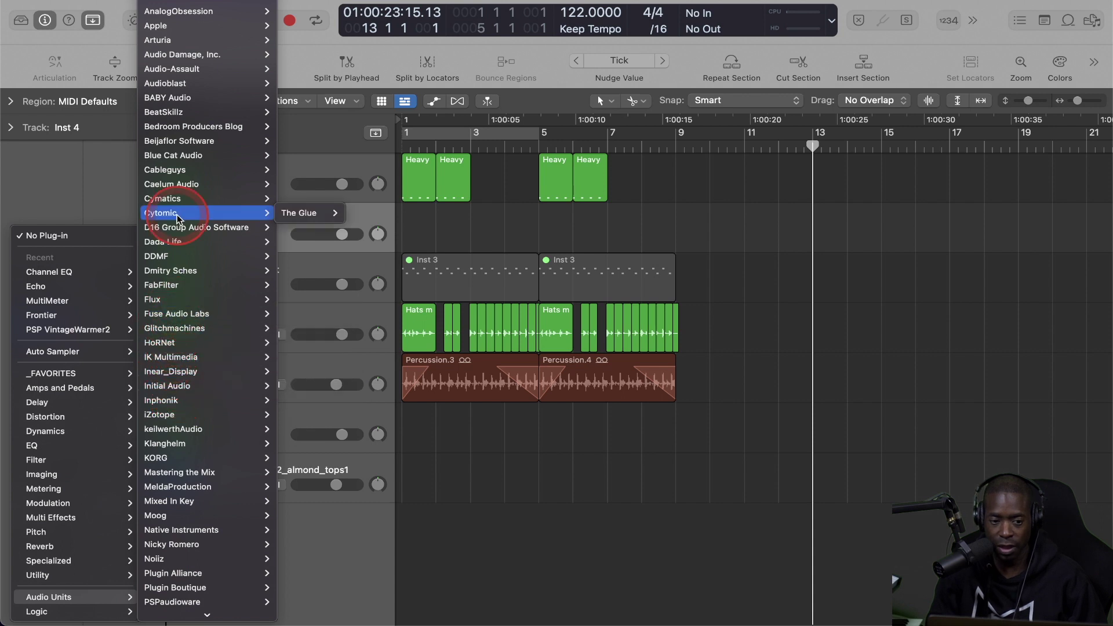
mouse_move(292, 215)
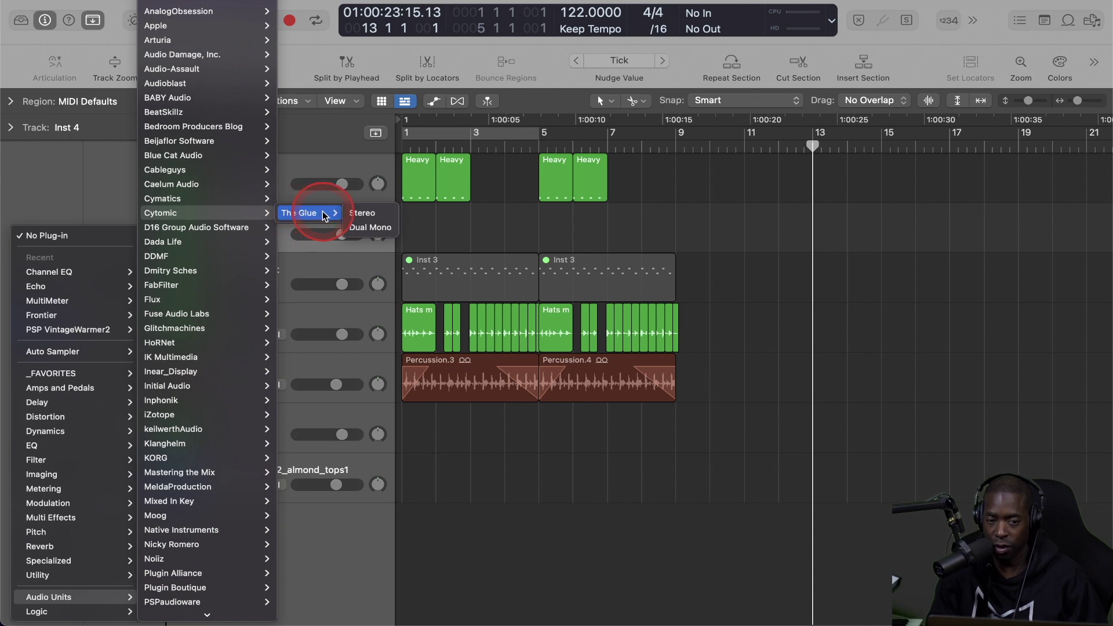
click(363, 216)
drag(404, 106, 740, 81)
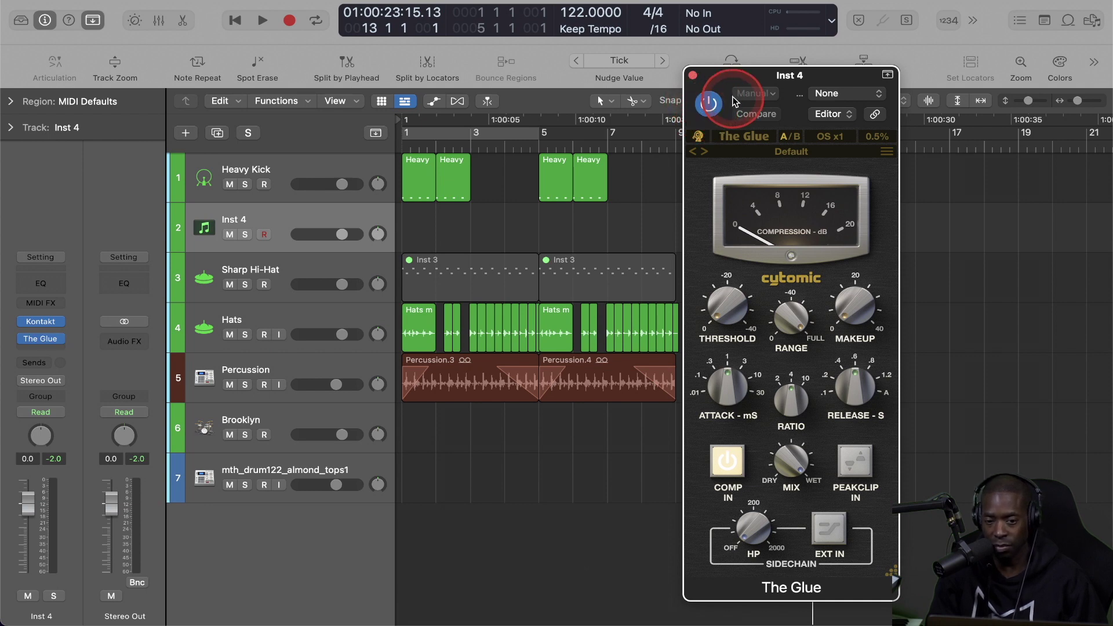
Bypass and re-enable The Glue on Inst 4, and choose Heavy Kick (Inst 1) as its side chain source
click(713, 110)
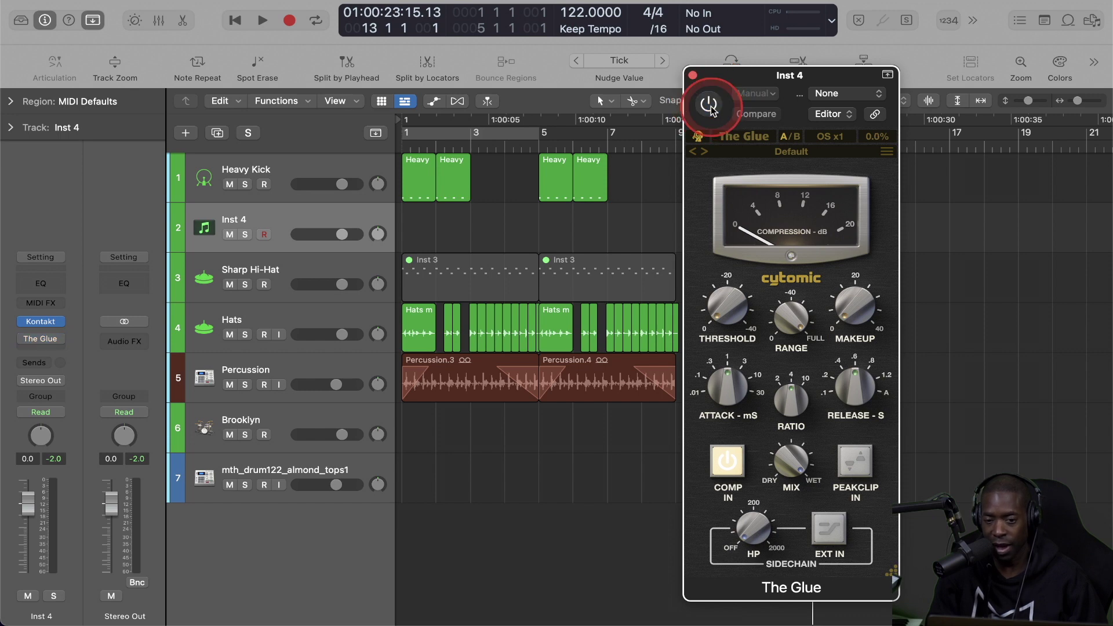
click(713, 110)
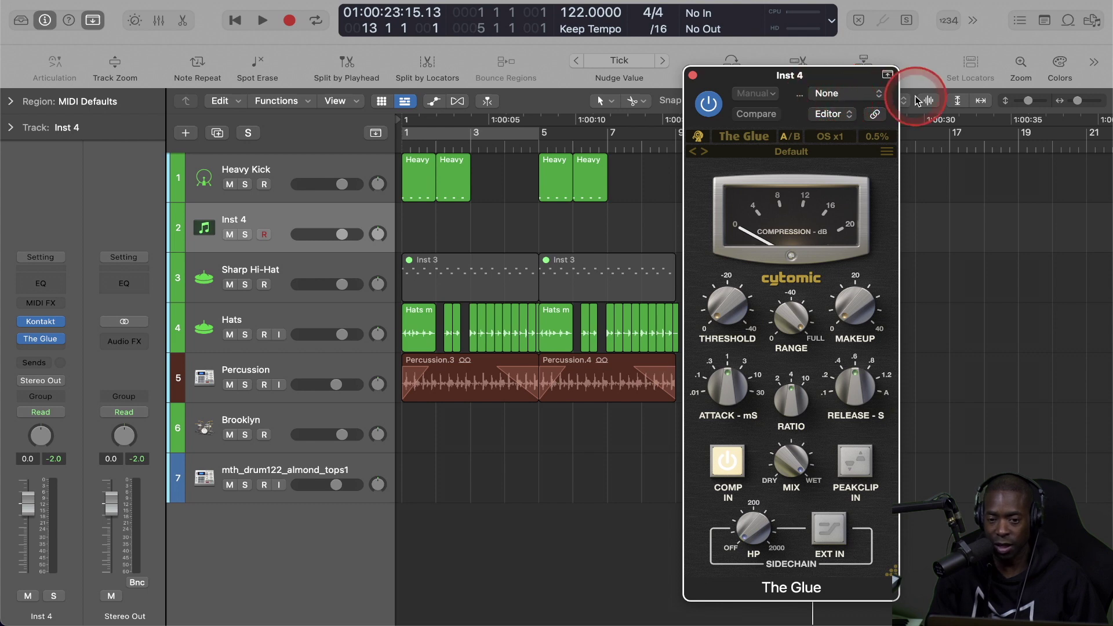
click(830, 95)
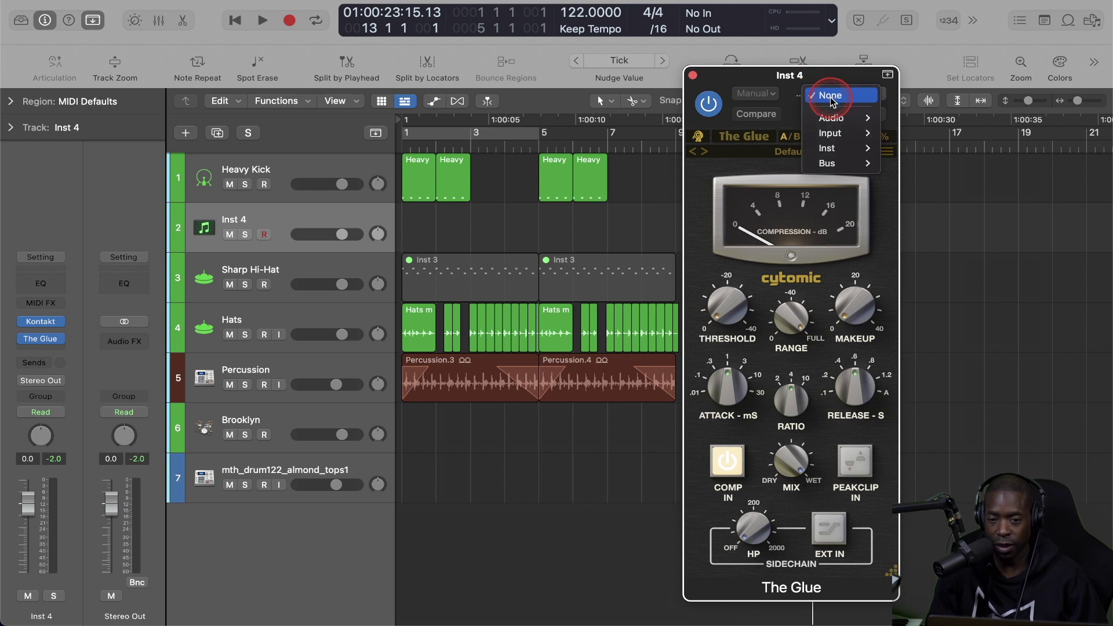
mouse_move(831, 120)
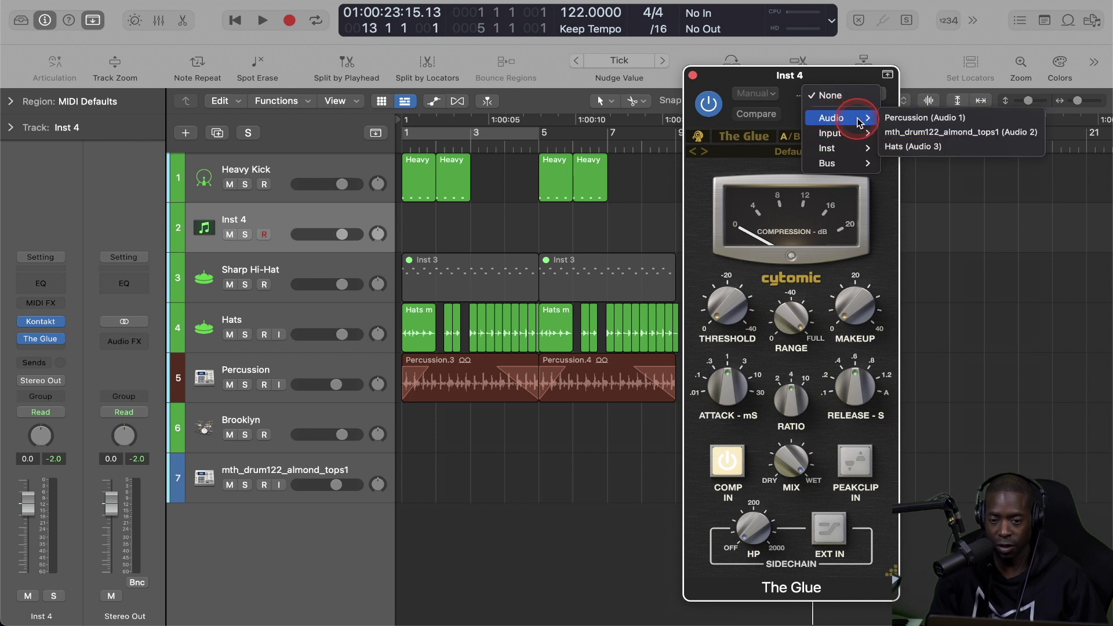
mouse_move(858, 149)
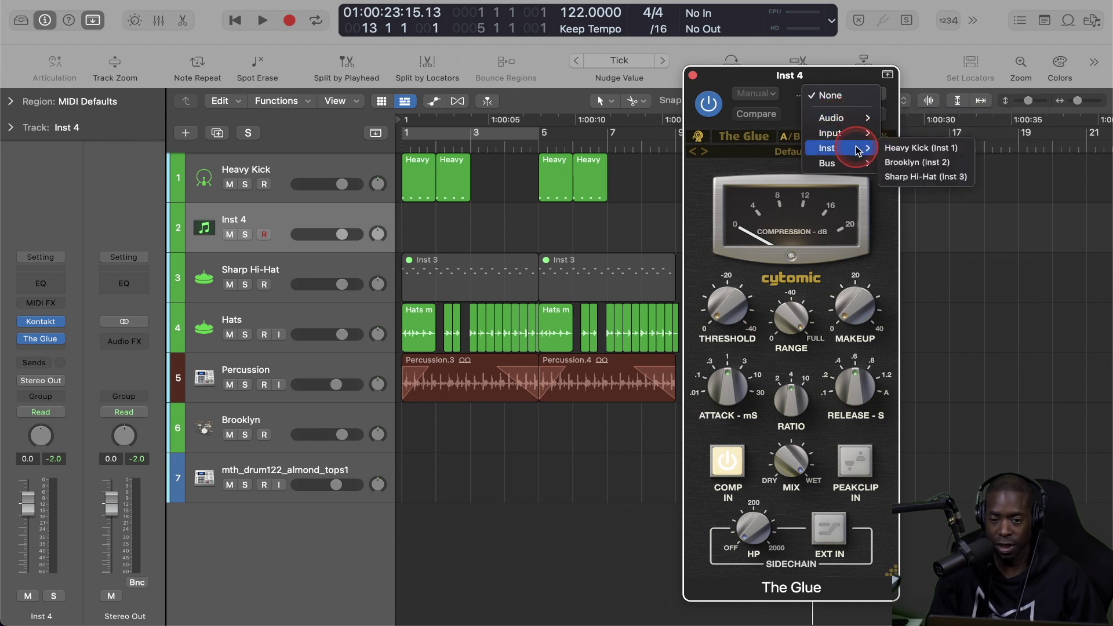
click(896, 148)
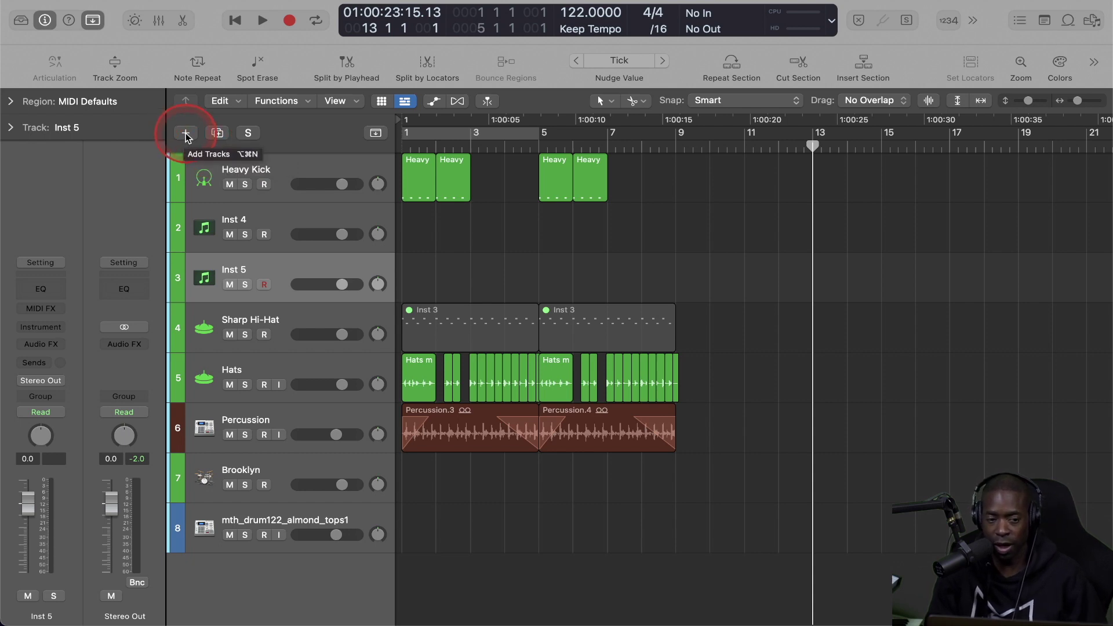
Create one audio track below Inst 5 and switch its input from stereo to mono and back to stereo
click(186, 135)
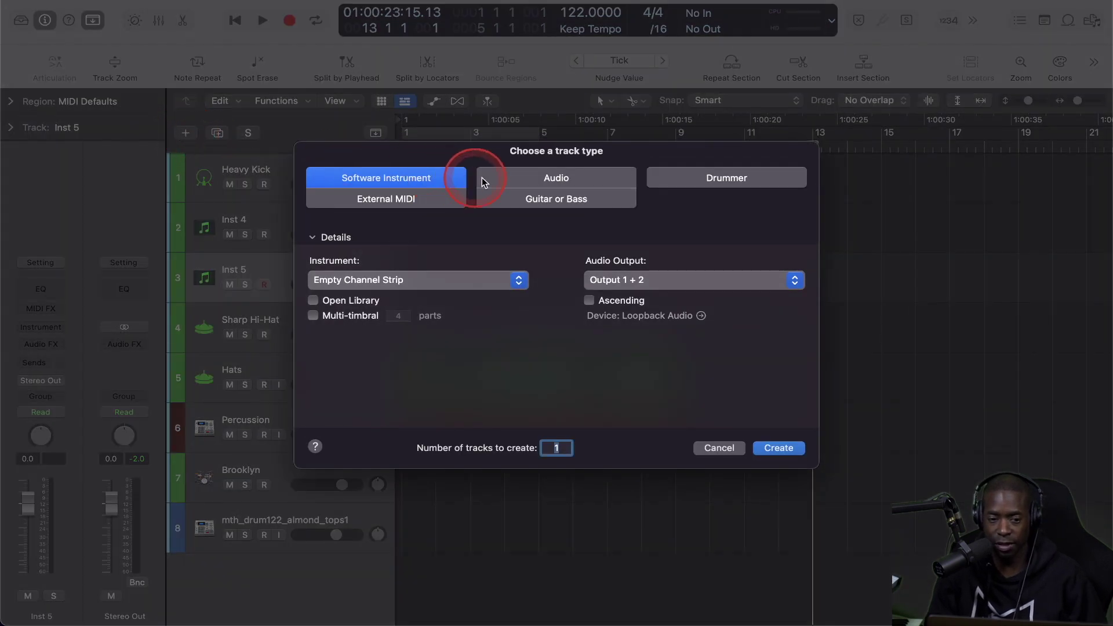
click(524, 185)
click(778, 449)
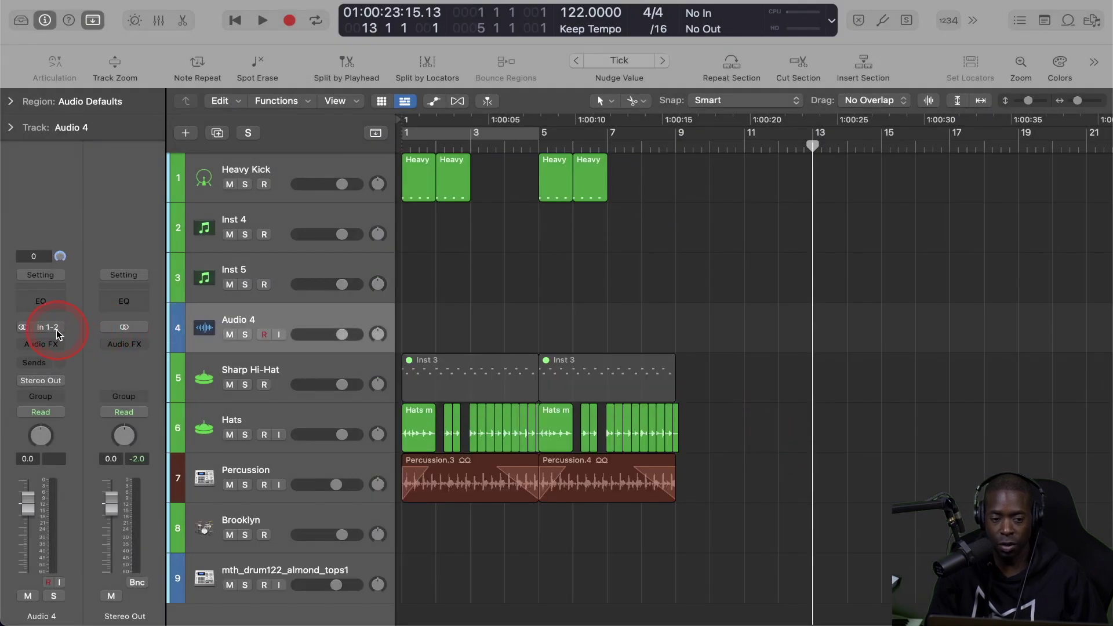
click(22, 328)
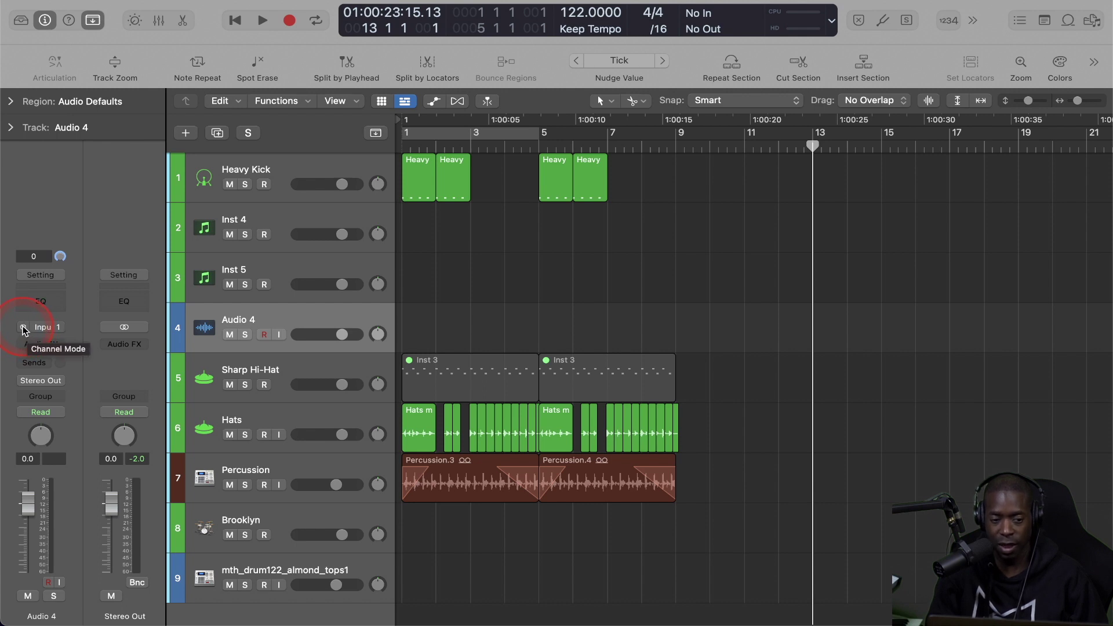
click(23, 328)
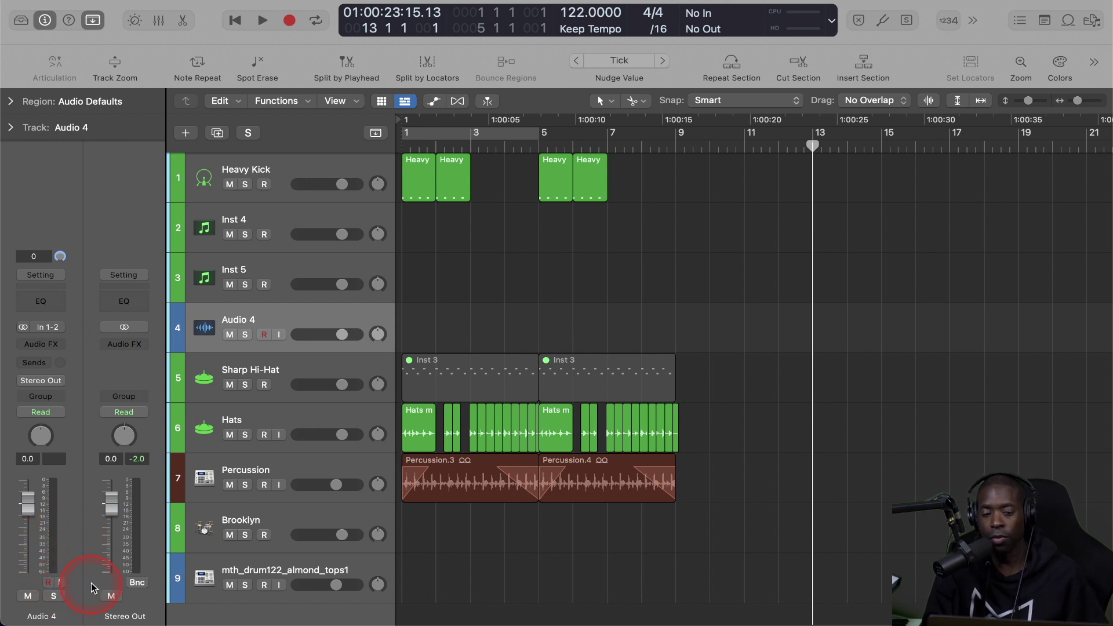
Record-enable the Audio 4 track and record a take from bar 13 to about bar 19
click(49, 582)
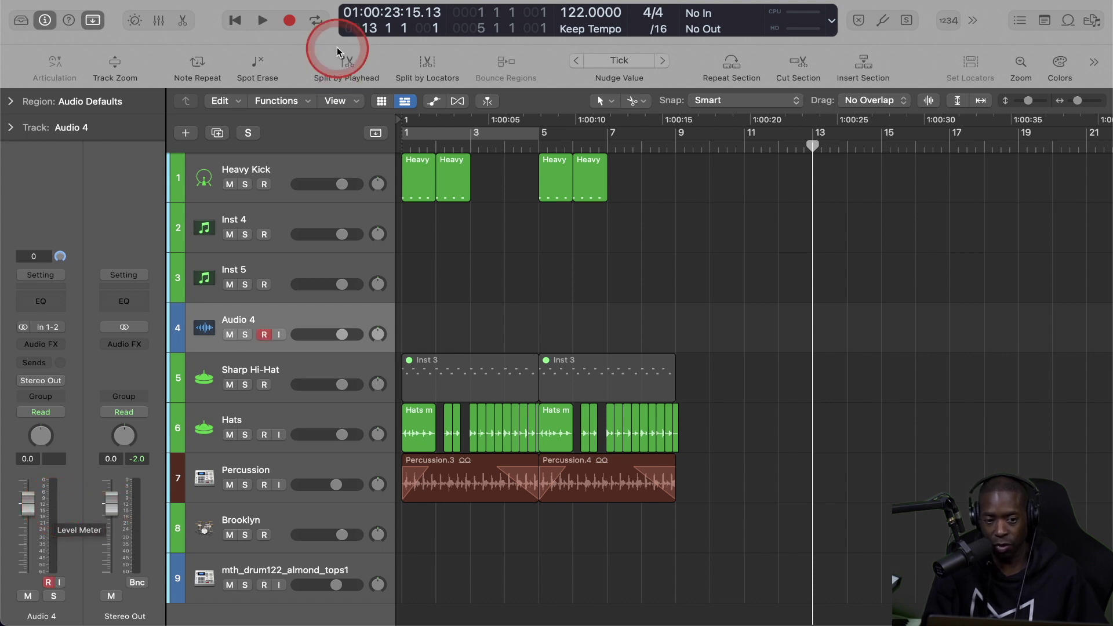
click(289, 22)
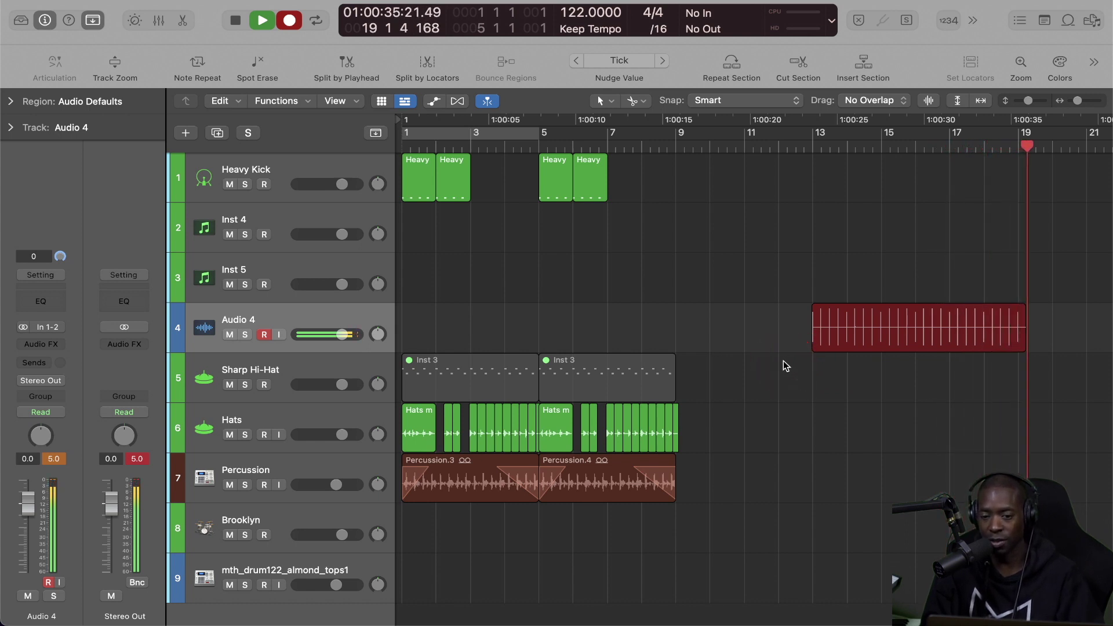
key(space)
Move the recorded Audio 4 region to bar 1 and trim its end to bar 5
click(869, 315)
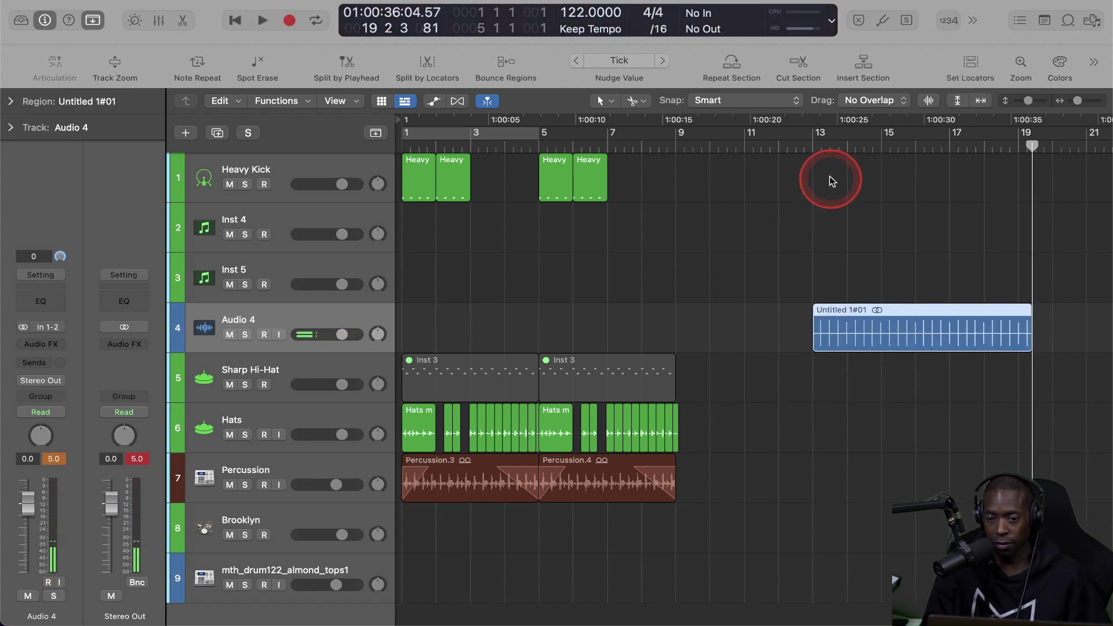
key(space)
key(space)
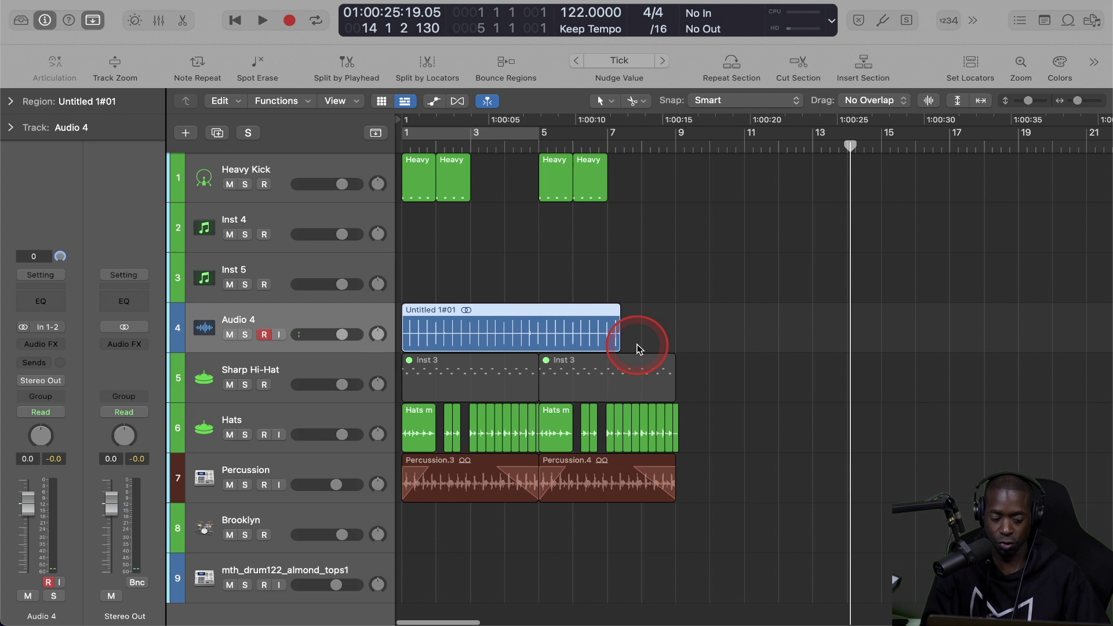
scroll(636, 349, up, 5)
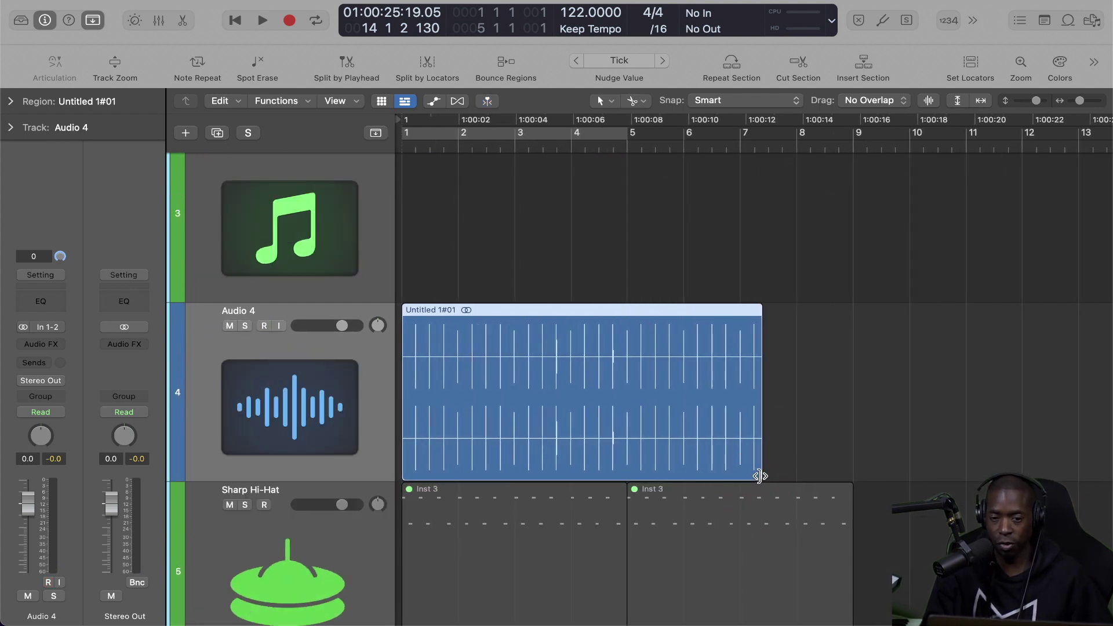
drag(760, 476, 626, 452)
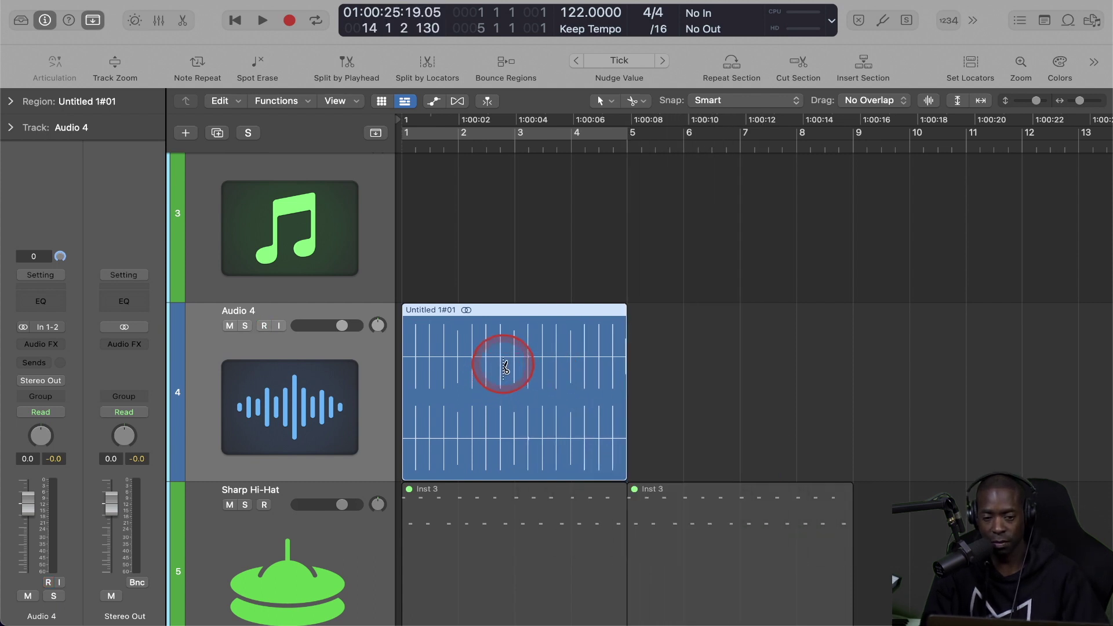
Split the Audio 4 region at bar 3 and add a fade-in of about 631 to the second part
click(515, 330)
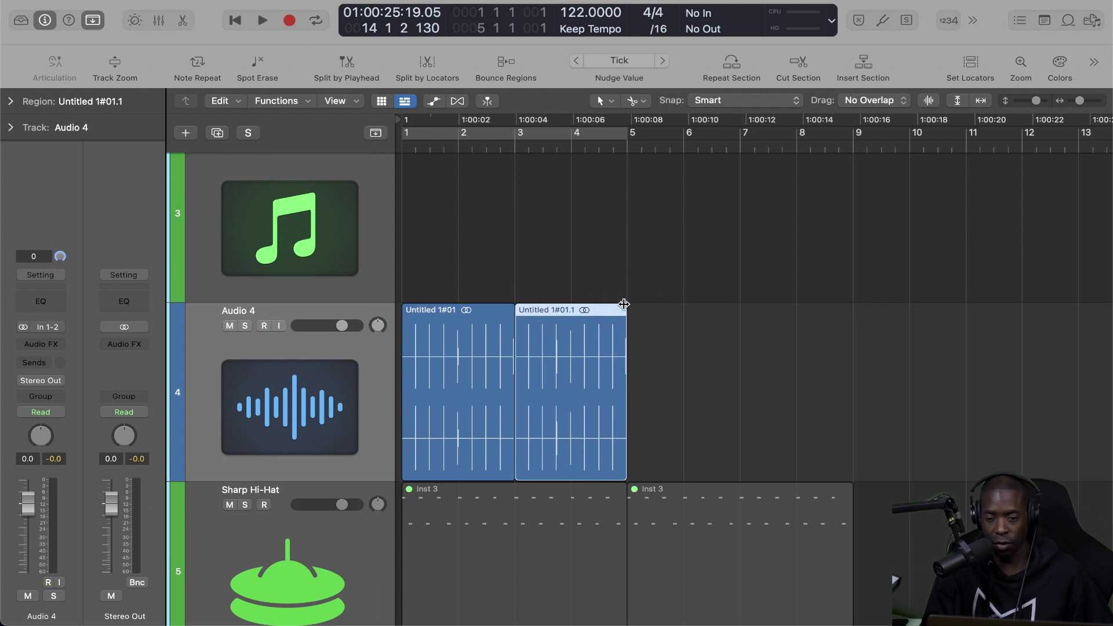
mouse_move(623, 304)
mouse_down()
mouse_move(589, 305)
mouse_move(633, 302)
mouse_up()
click(515, 313)
mouse_move(515, 313)
mouse_down()
mouse_move(549, 304)
mouse_move(517, 301)
mouse_up()
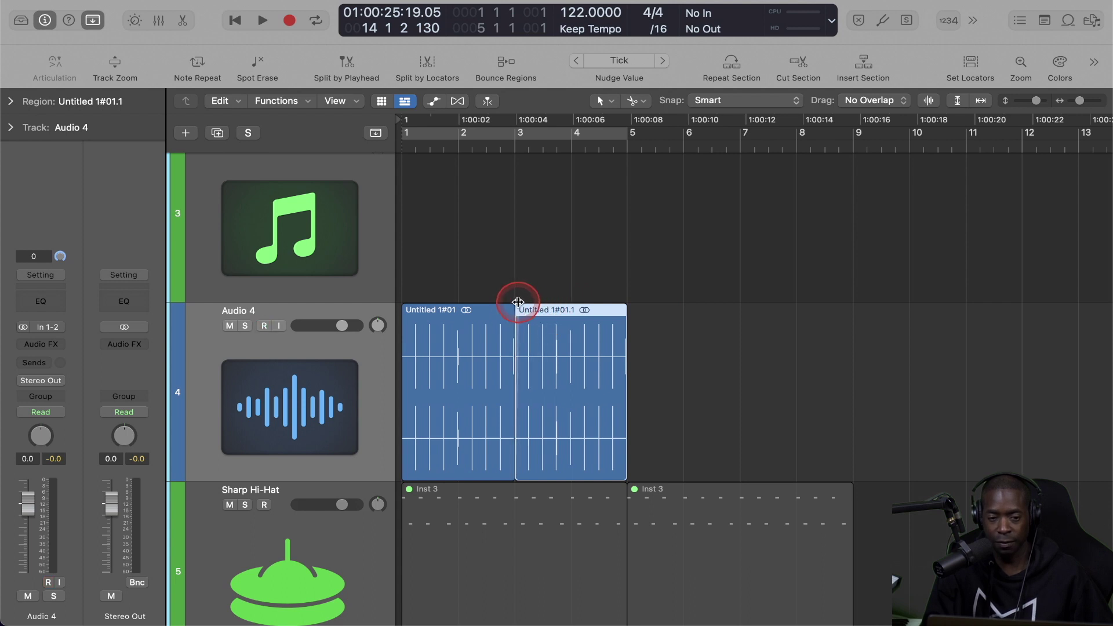
Adjust the pan of the Audio 4 track and lower its volume slightly
click(378, 325)
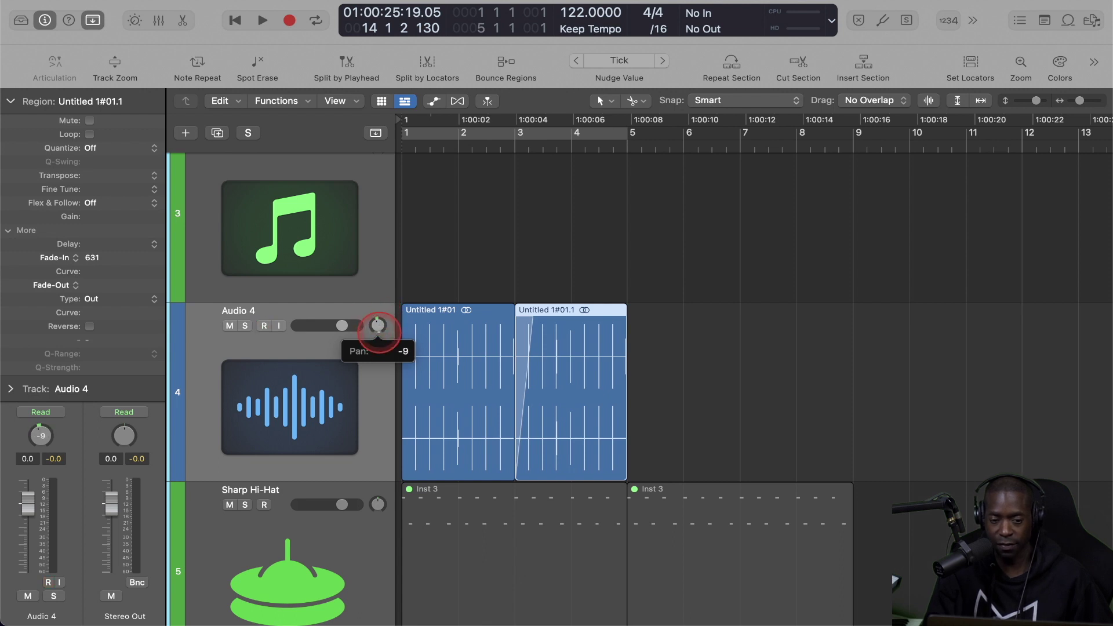
click(341, 326)
drag(378, 326, 340, 326)
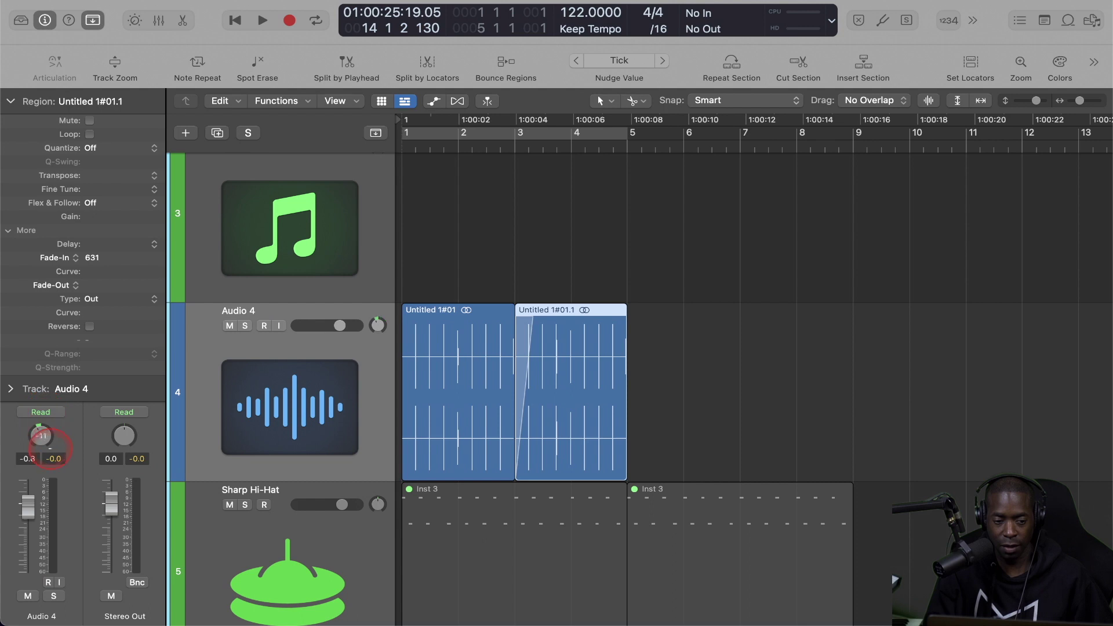
drag(41, 434, 49, 436)
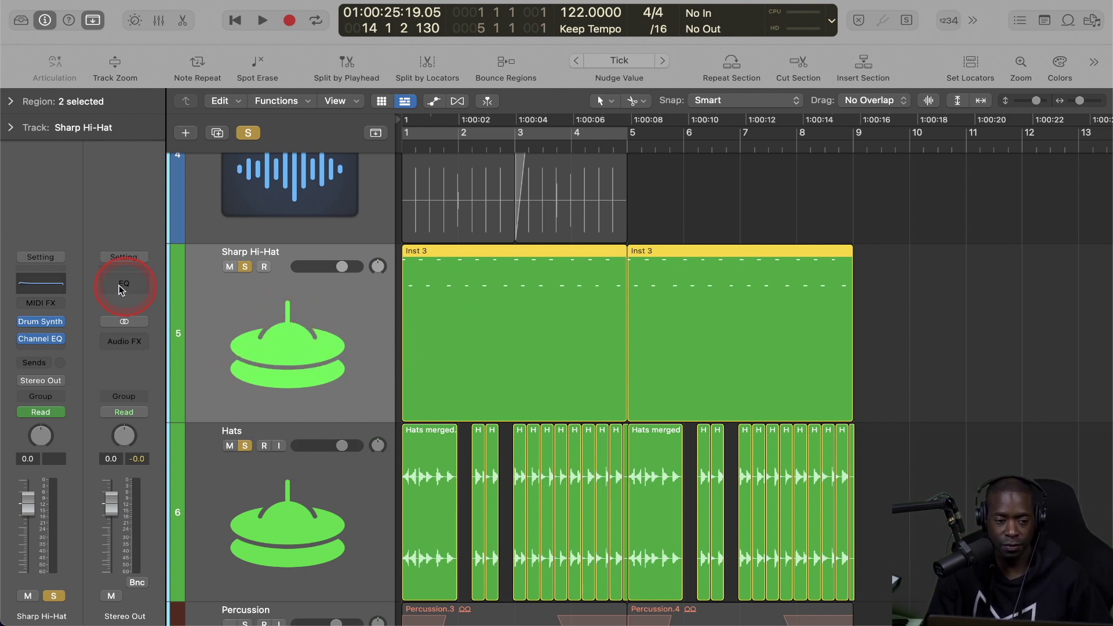
Load the Randomizer MIDI effect on the Sharp Hi-Hat track and look through its event types, keeping Velocity
click(50, 302)
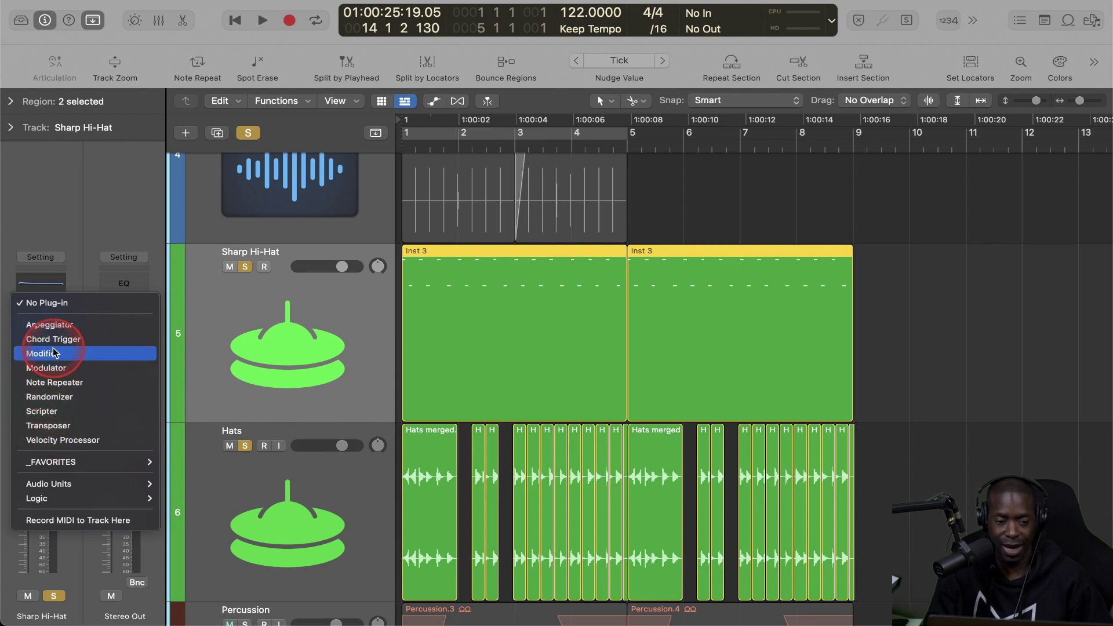
click(49, 397)
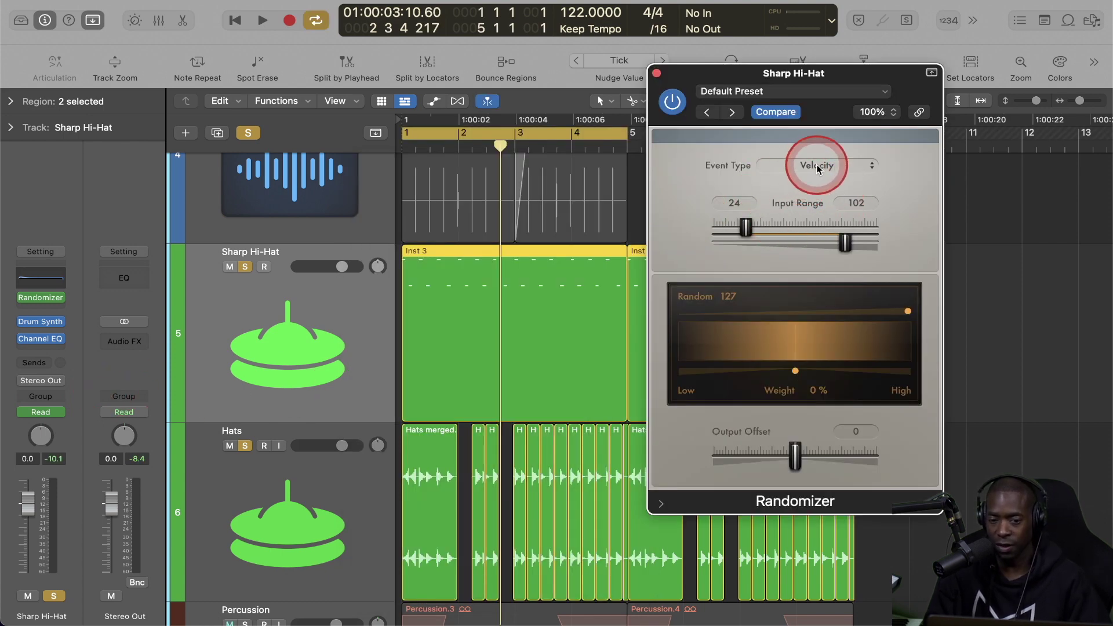
click(818, 167)
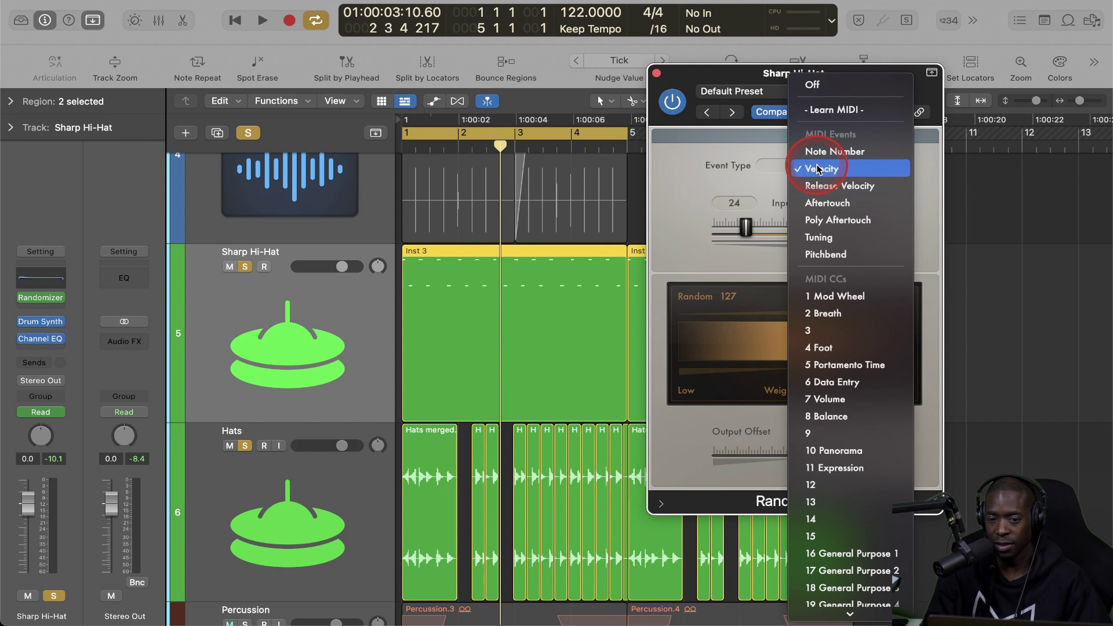
click(747, 152)
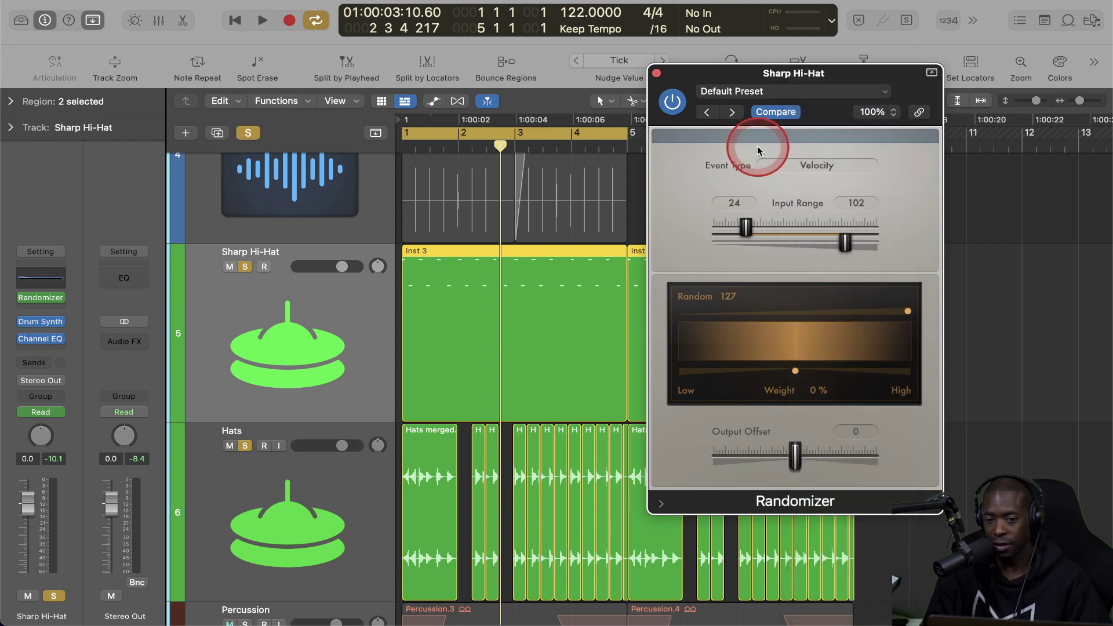
click(823, 168)
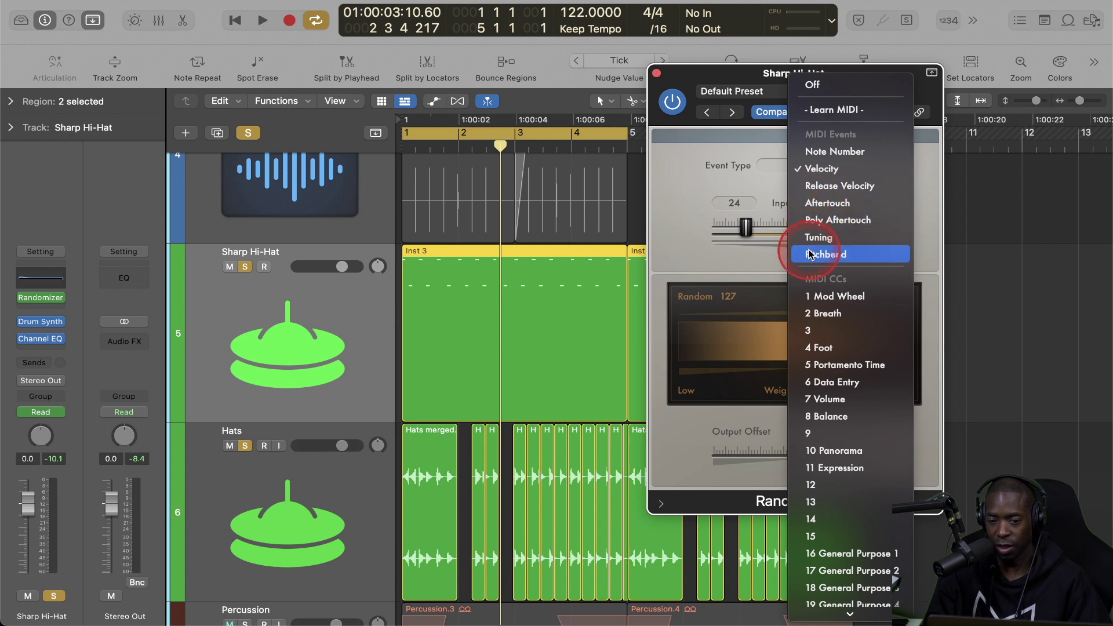
click(723, 149)
Set the Randomizer's lower input range limit to 32 and its Random amount to 107
drag(746, 226, 755, 227)
click(847, 248)
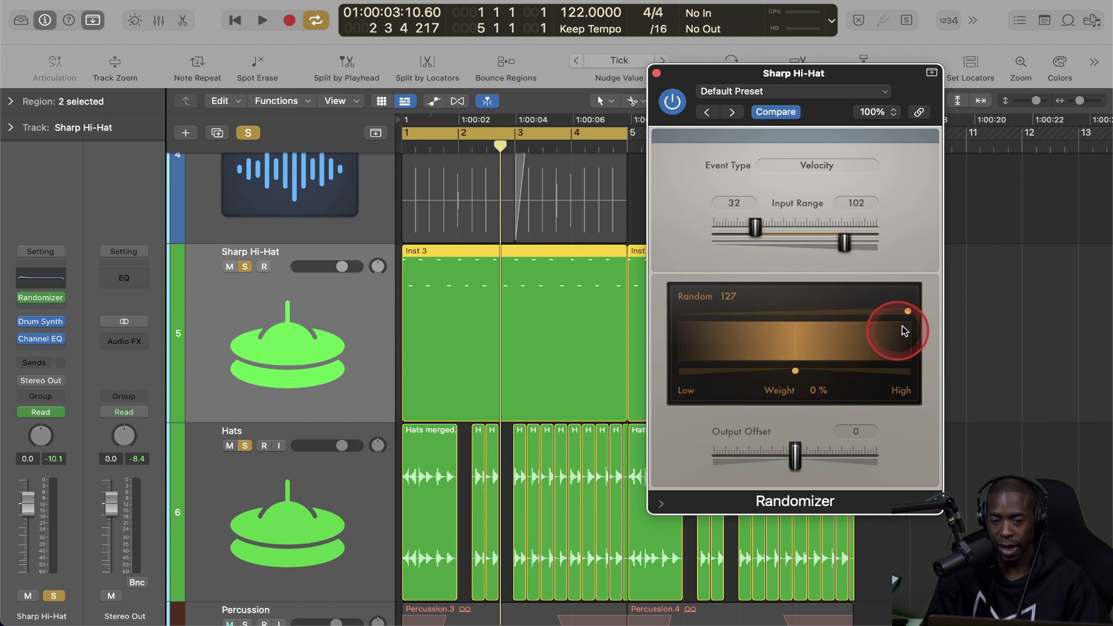
drag(908, 316, 873, 313)
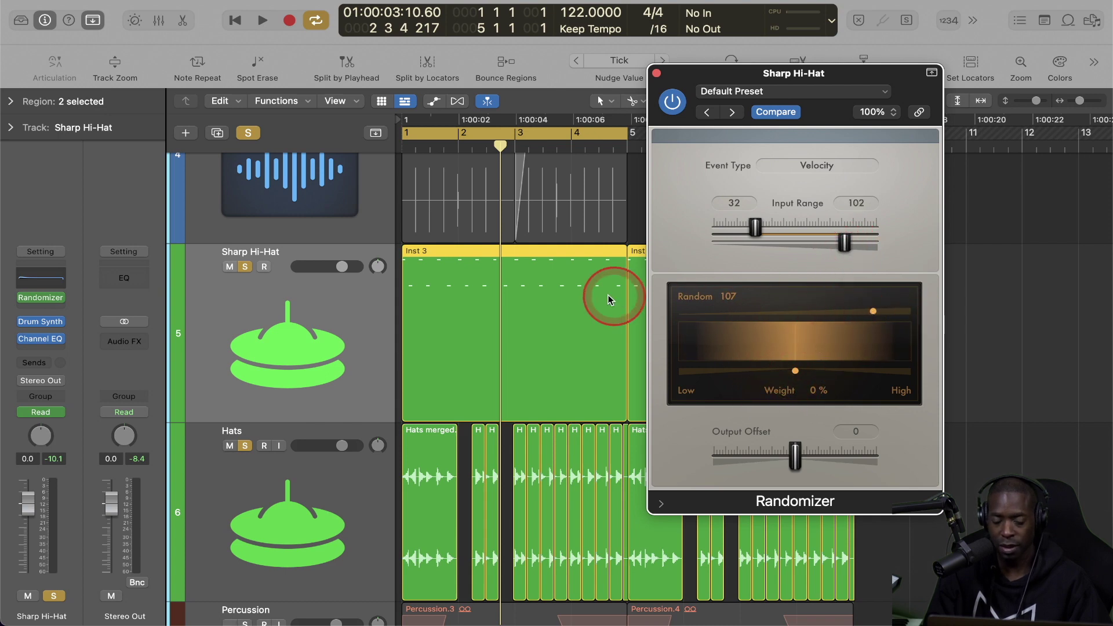
Play the loop while widening the Randomizer's input range to 4–125 and reducing its Random amount to below 51
click(568, 1)
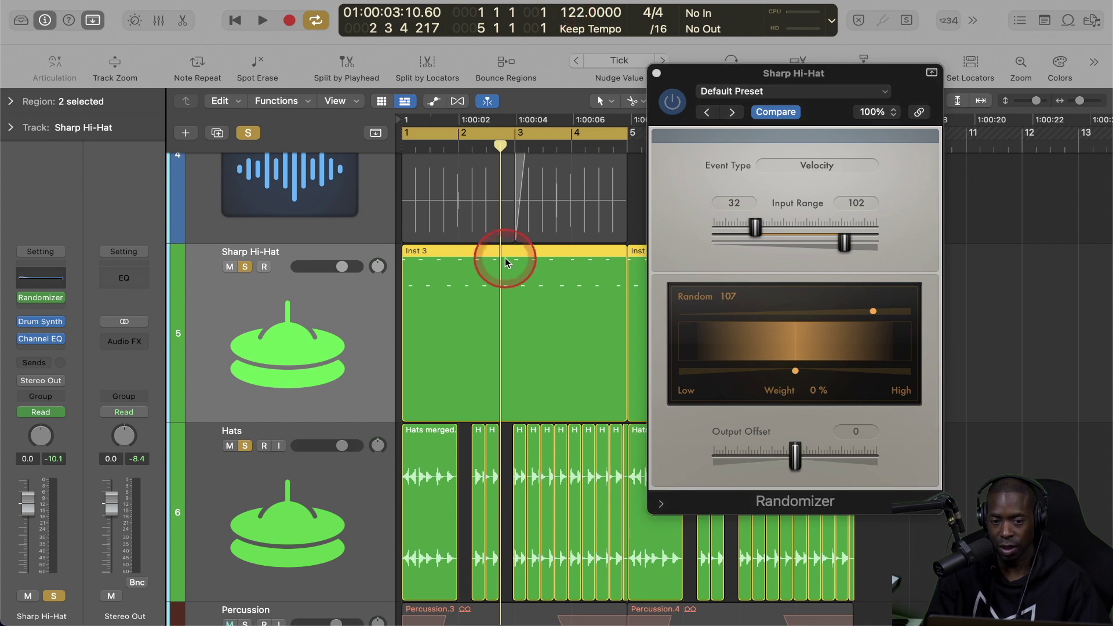
key(space)
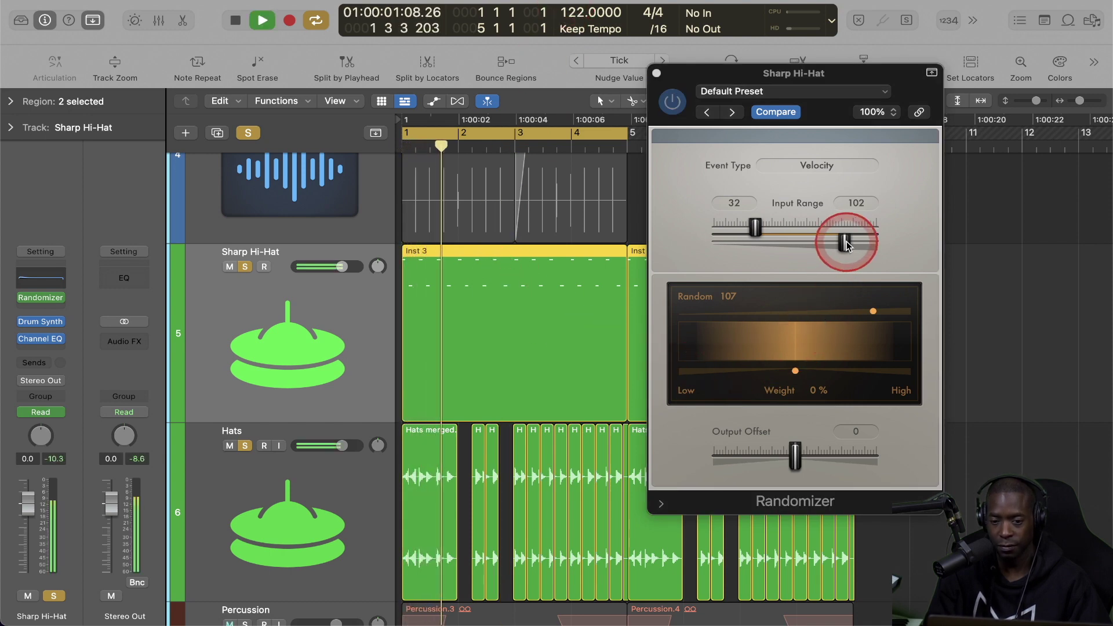
drag(845, 243, 875, 246)
drag(754, 228, 720, 229)
click(873, 313)
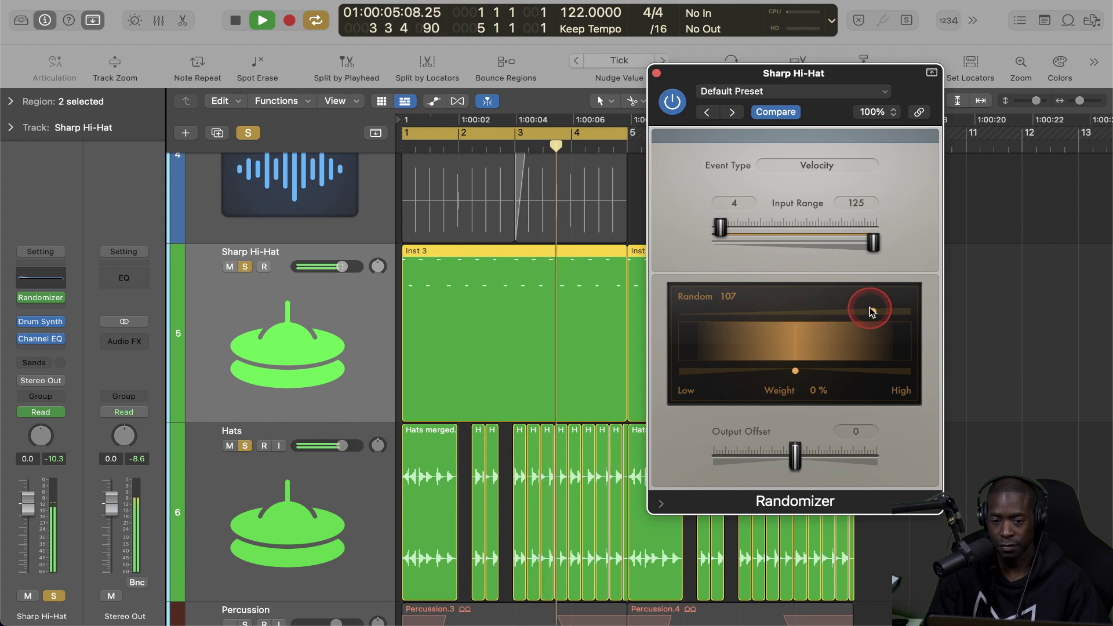
drag(874, 311, 774, 315)
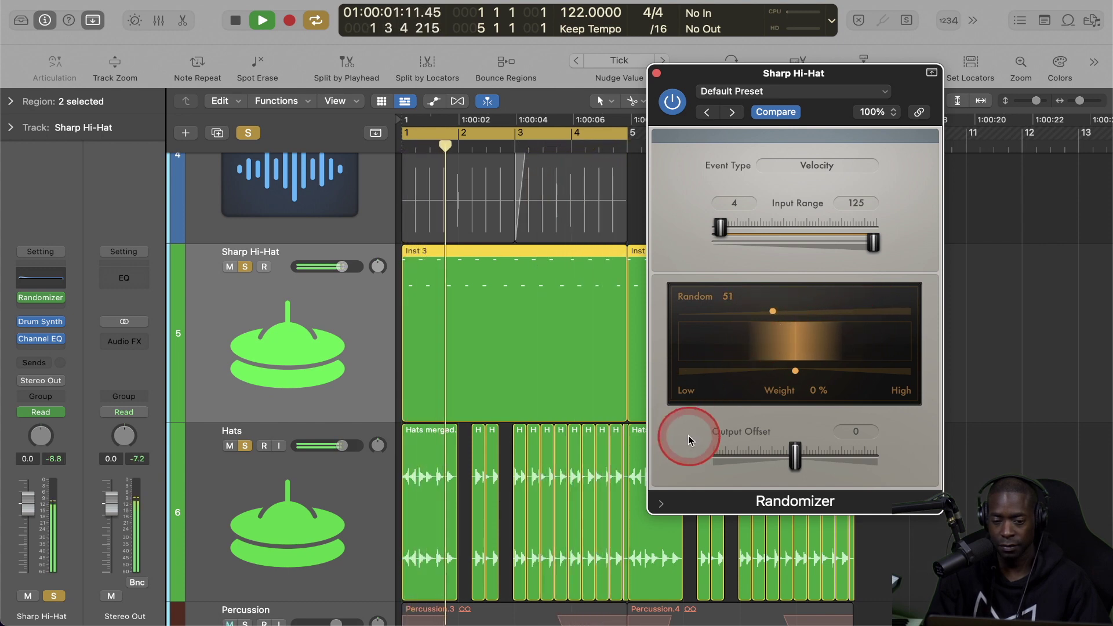
mouse_move(773, 311)
mouse_down()
mouse_move(731, 333)
mouse_move(794, 324)
mouse_move(751, 309)
mouse_up()
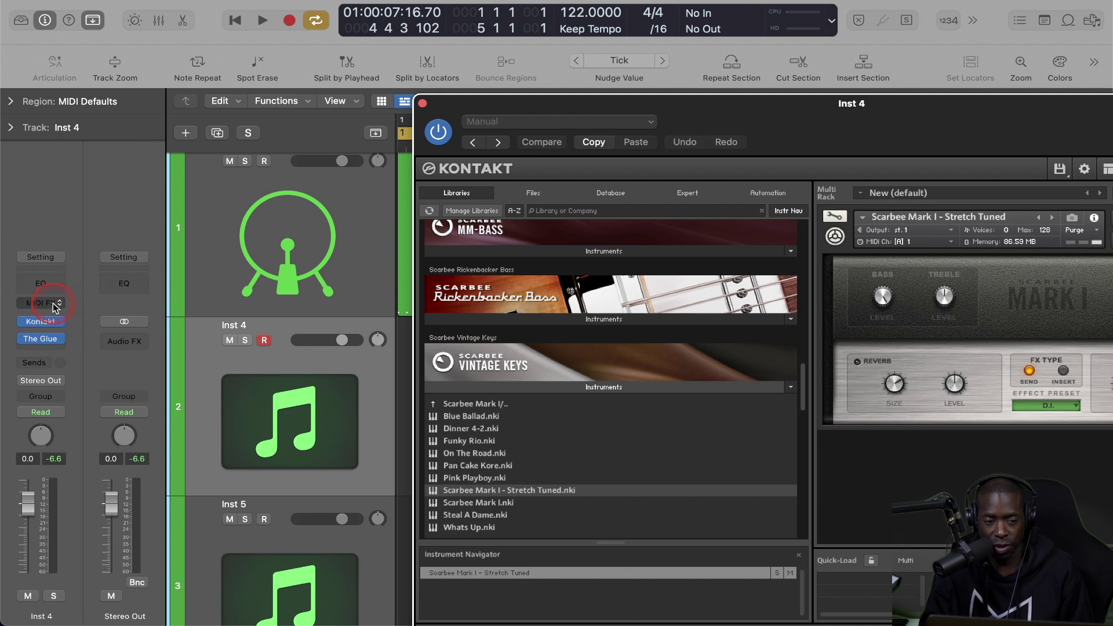
Load the Arpeggiator as a MIDI effect on the Inst 4 track
click(54, 304)
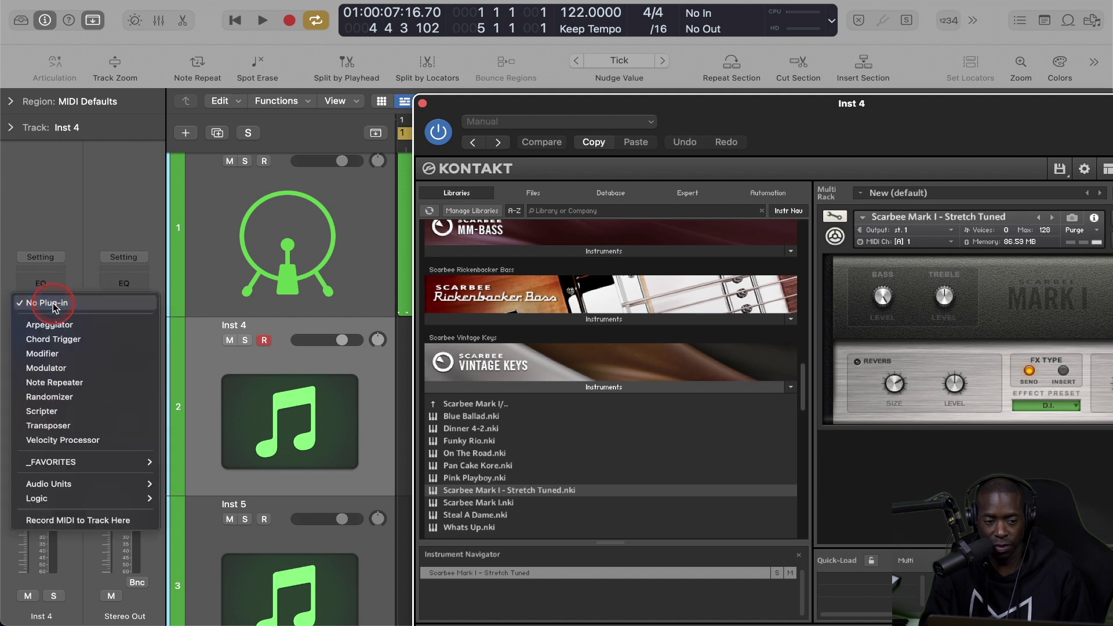
click(48, 324)
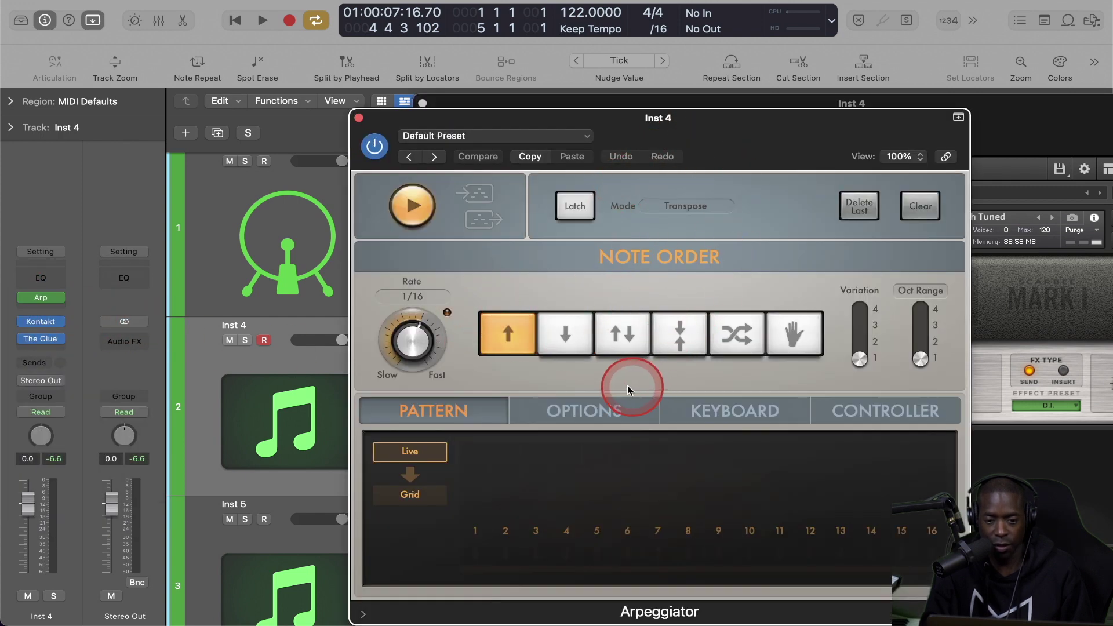
Try the Arpeggiator's note orders on the Inst 4 track, ending on random, with variation 2 and octave range 3
click(566, 334)
click(621, 334)
click(679, 334)
click(736, 342)
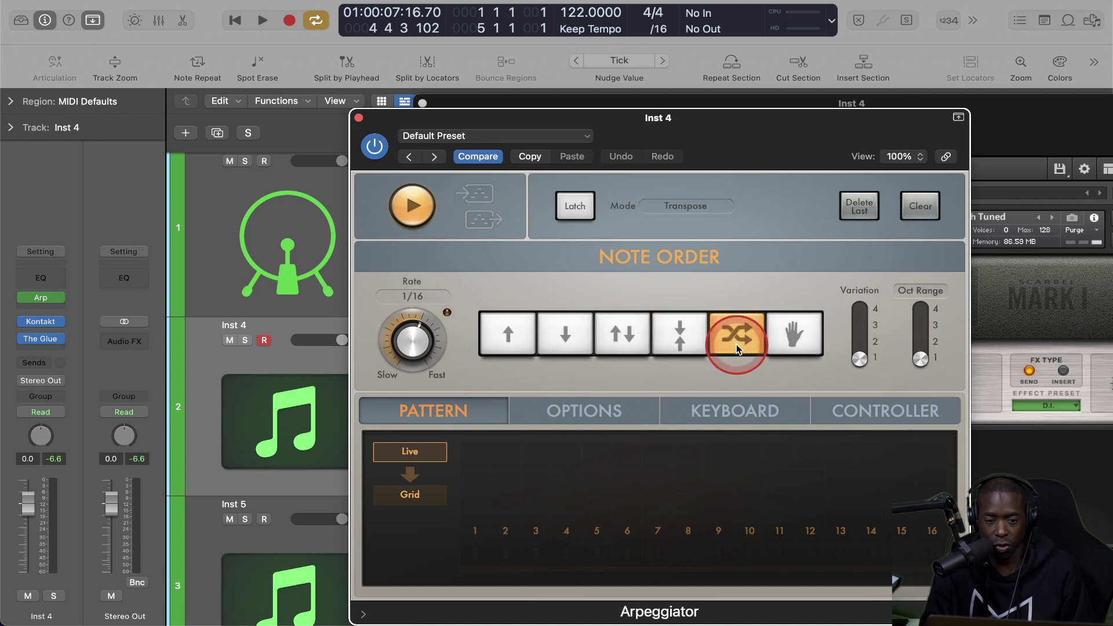
click(700, 341)
click(41, 299)
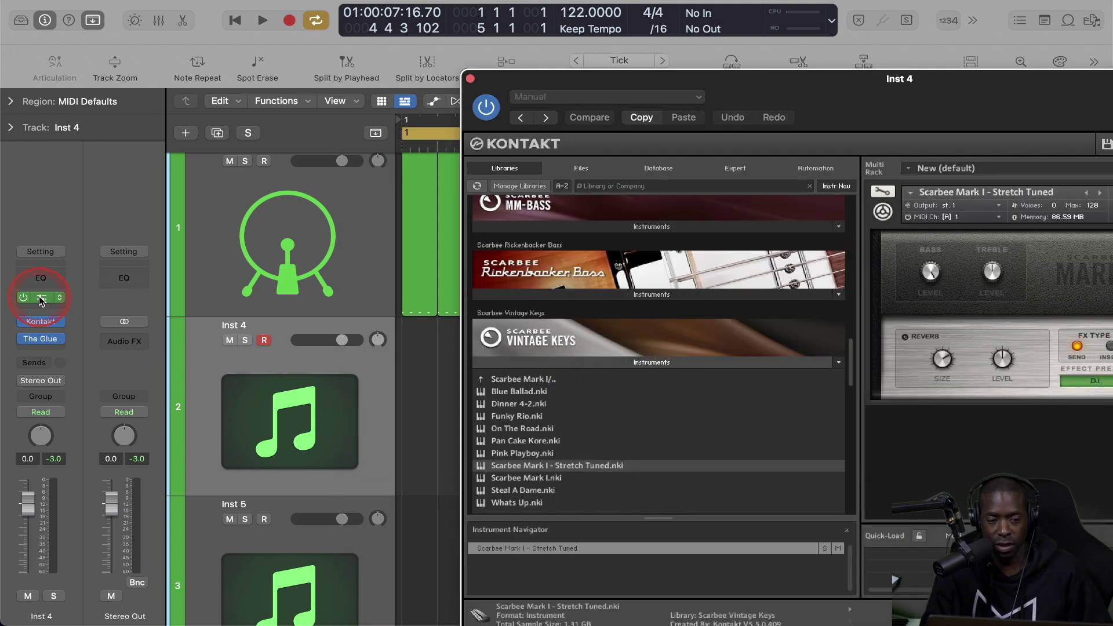
click(42, 298)
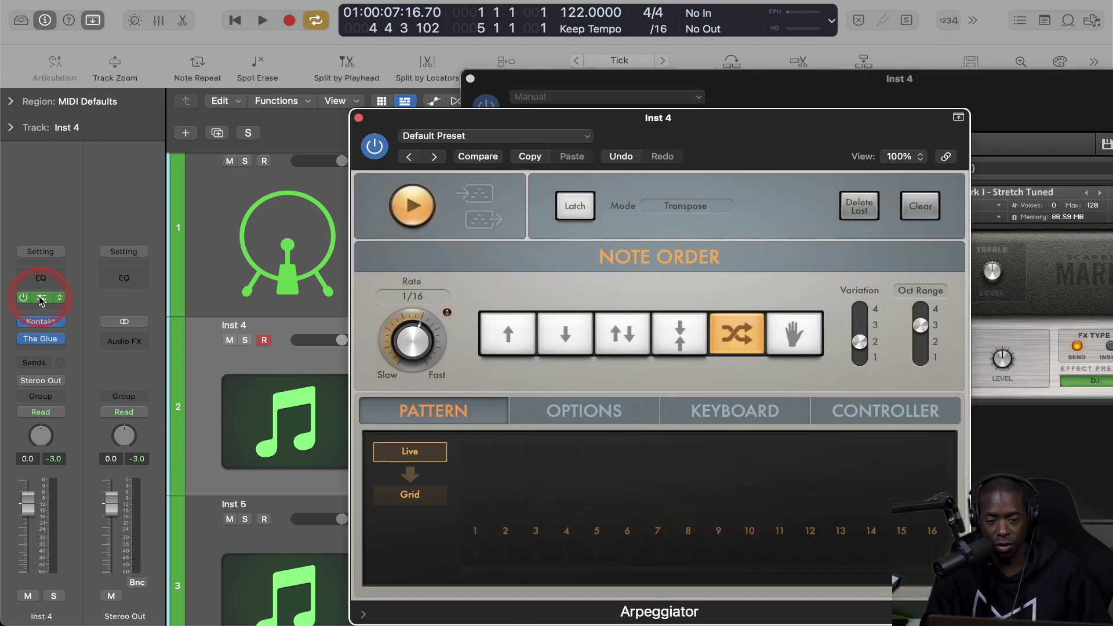
click(792, 371)
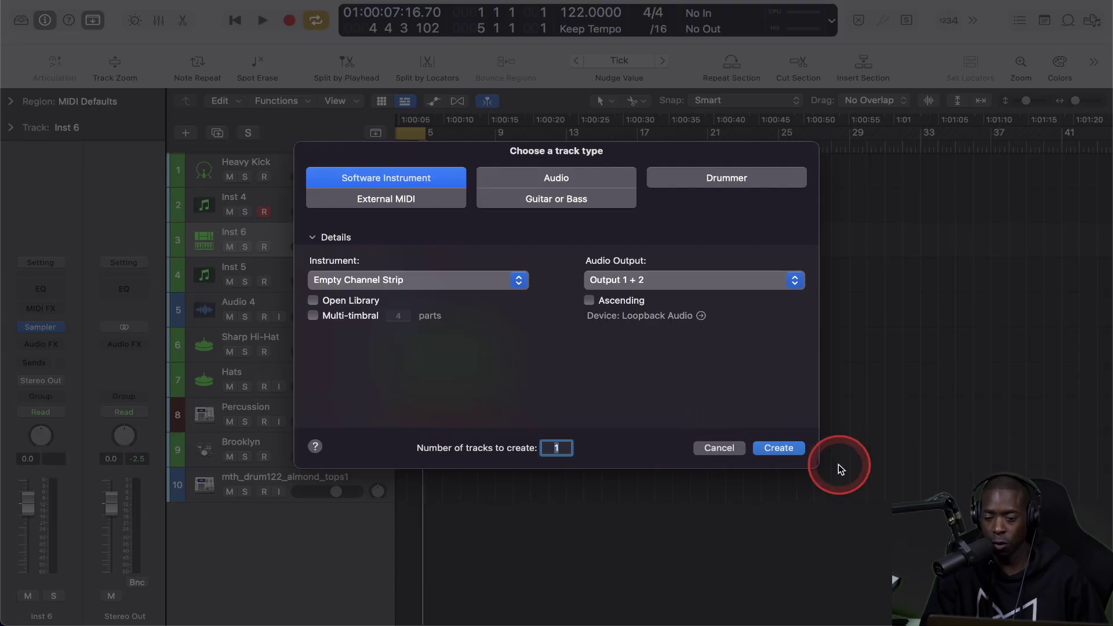
Create one software instrument track with an empty channel strip and load Quick Sampler on it in stereo
click(780, 448)
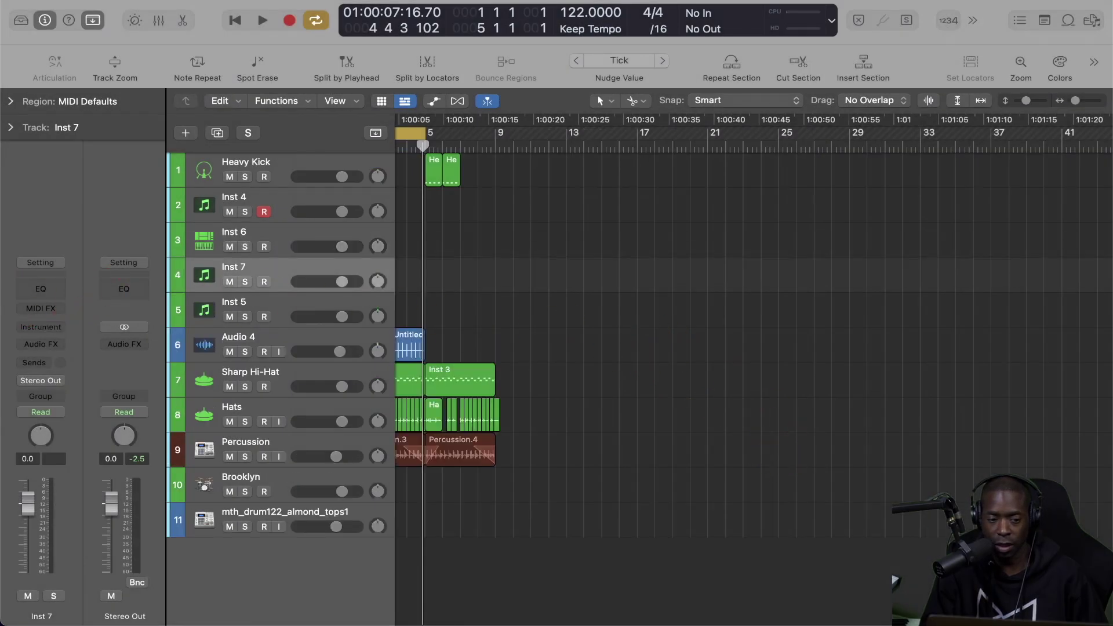
click(58, 331)
mouse_move(79, 506)
mouse_move(92, 448)
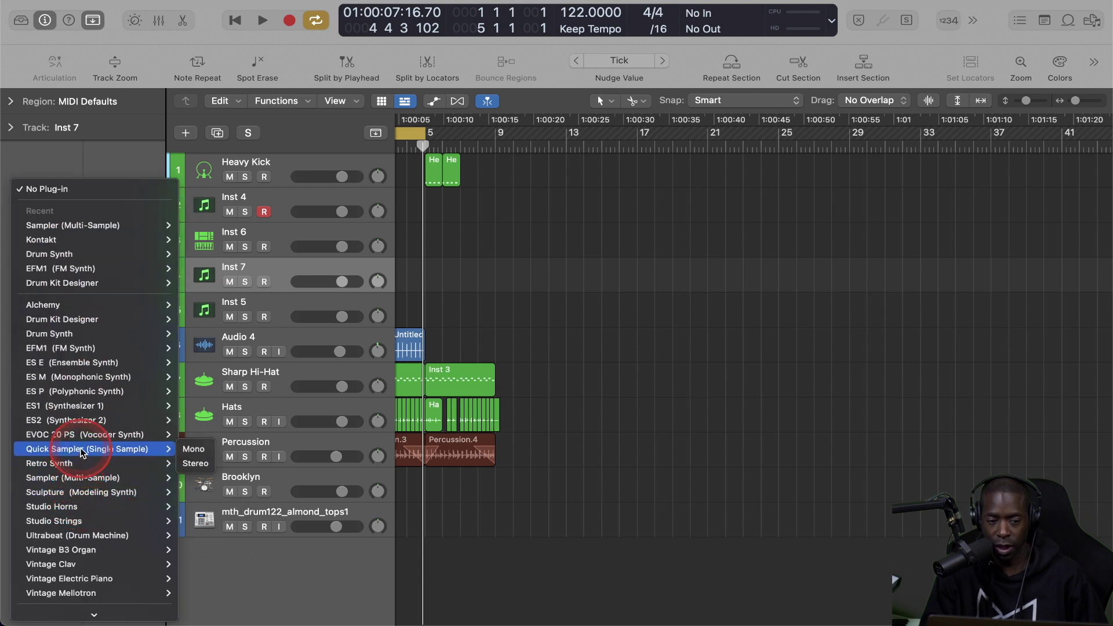
click(196, 465)
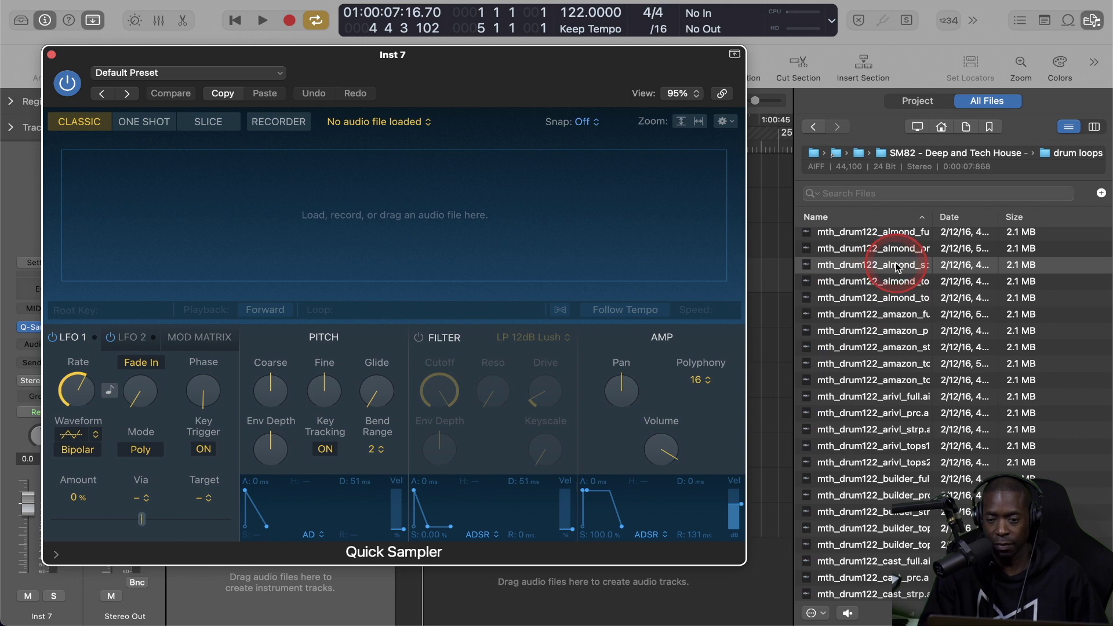
Load the mth_drum122_almond_strp loop into Quick Sampler and audition its slices in Slice mode
drag(895, 266, 549, 221)
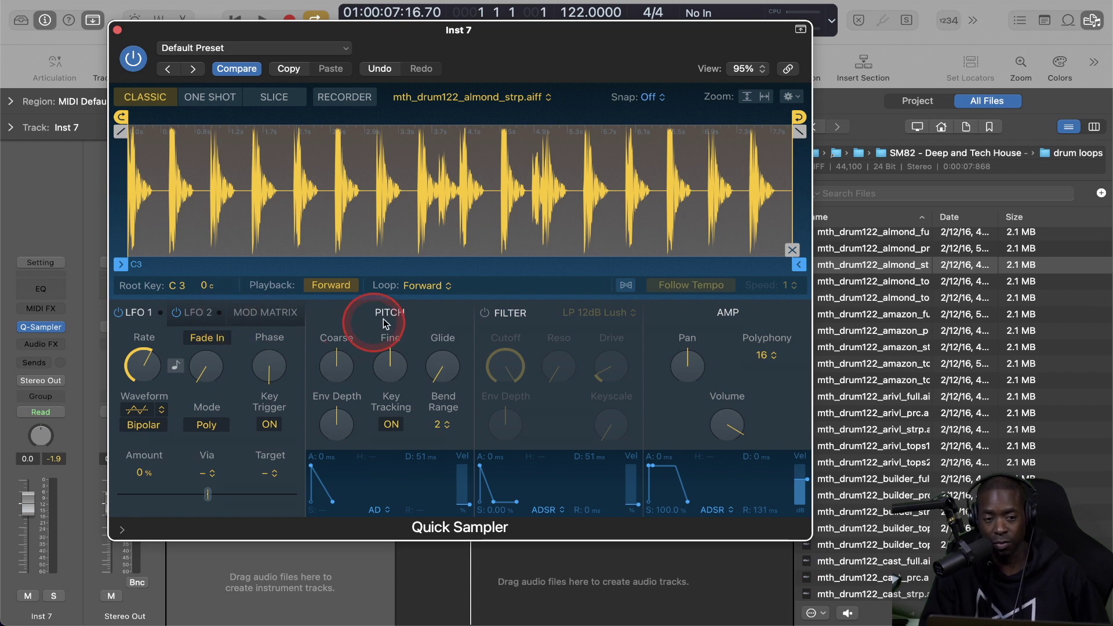
click(274, 97)
click(255, 115)
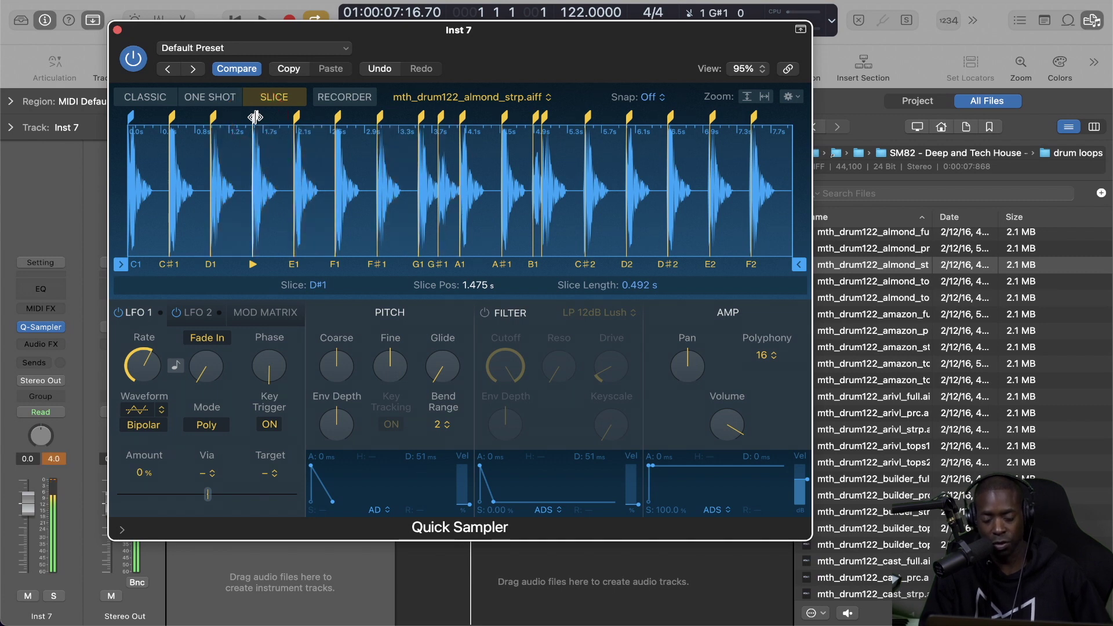
Switch Quick Sampler to One Shot mode, audition the loop and set the polyphony to 1
click(212, 98)
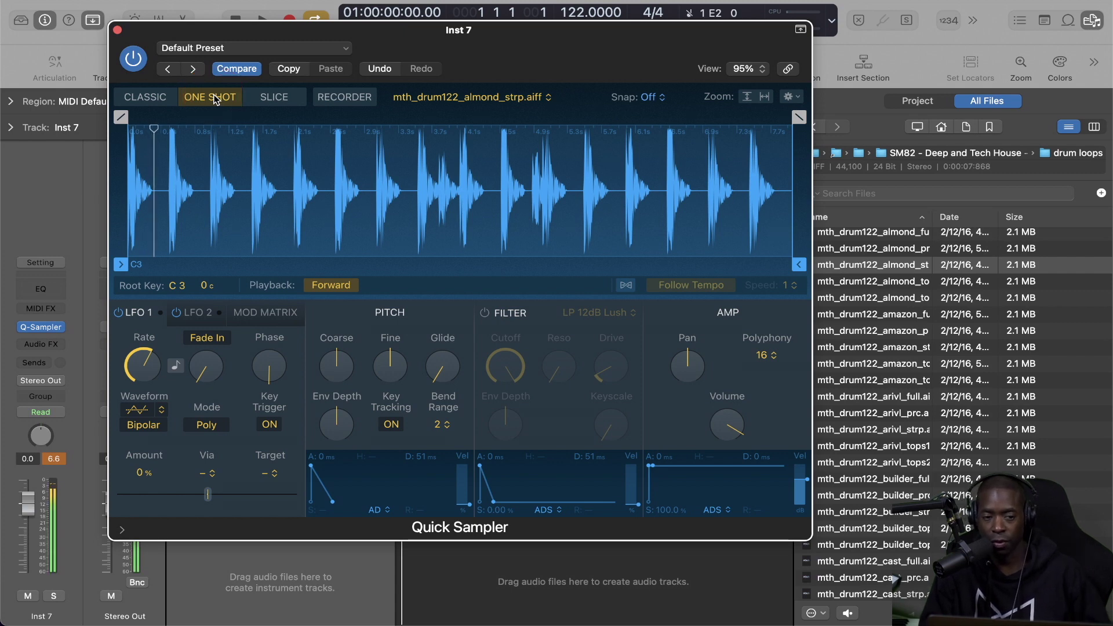
mouse_move(460, 204)
mouse_down()
mouse_move(723, 228)
mouse_move(686, 229)
mouse_up()
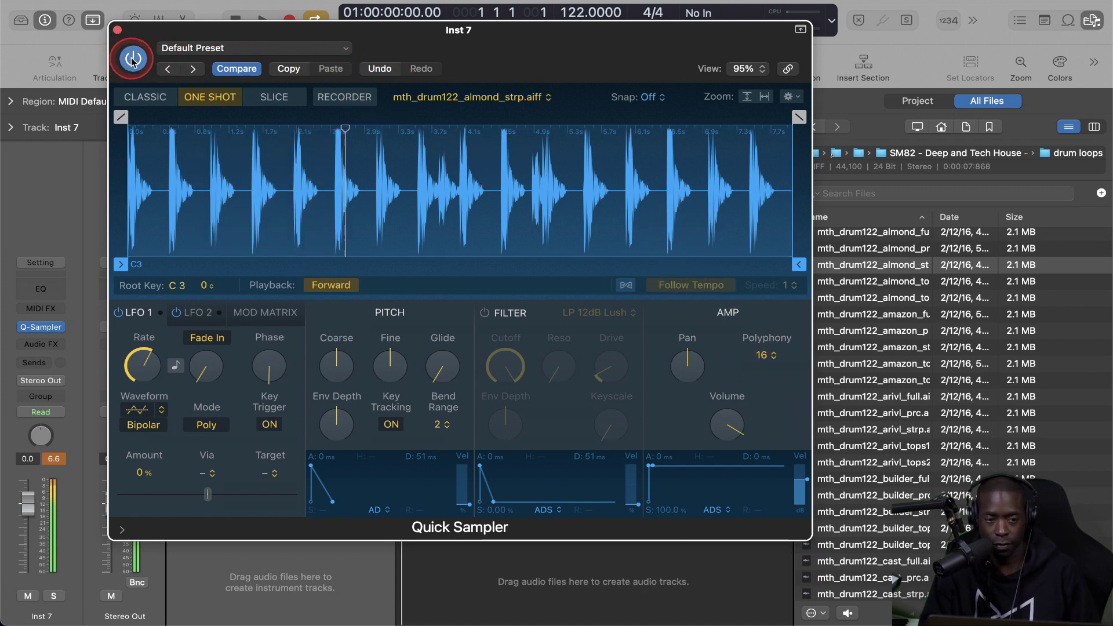
key(space)
key(space)
drag(763, 359, 768, 250)
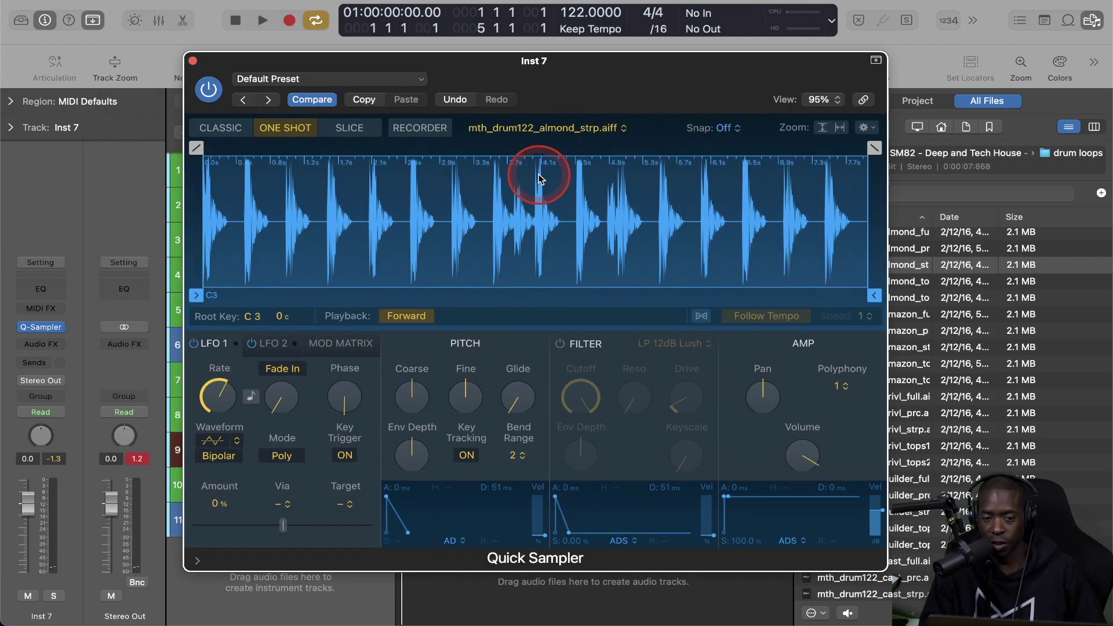
Enable Flex with Follow Tempo for the sample and raise its coarse pitch slightly
click(701, 316)
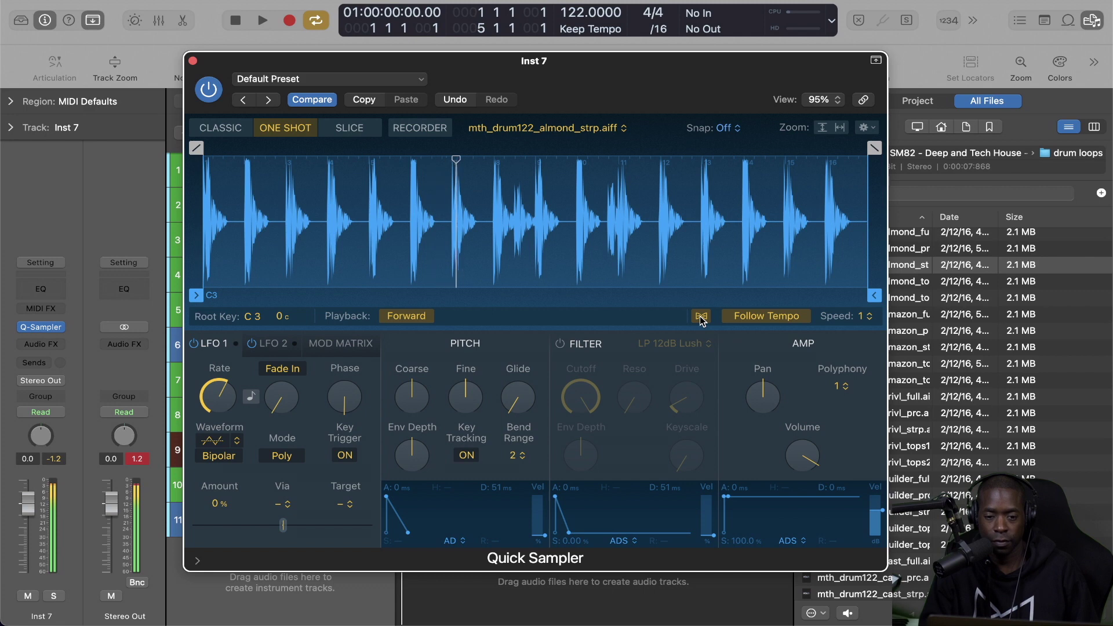
click(210, 90)
click(209, 90)
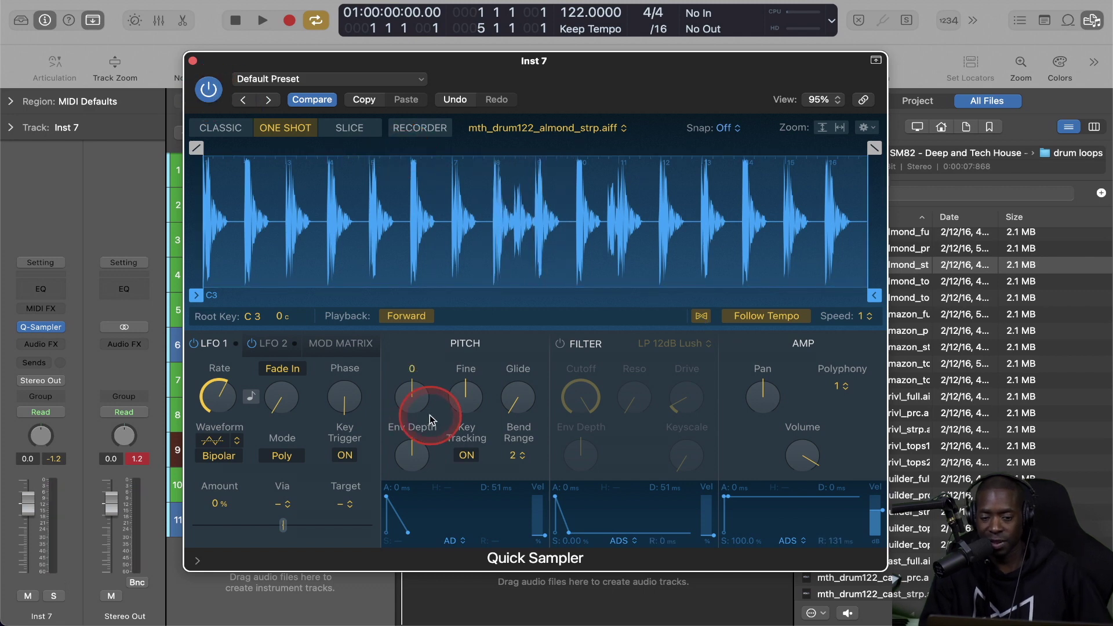
drag(407, 389, 407, 390)
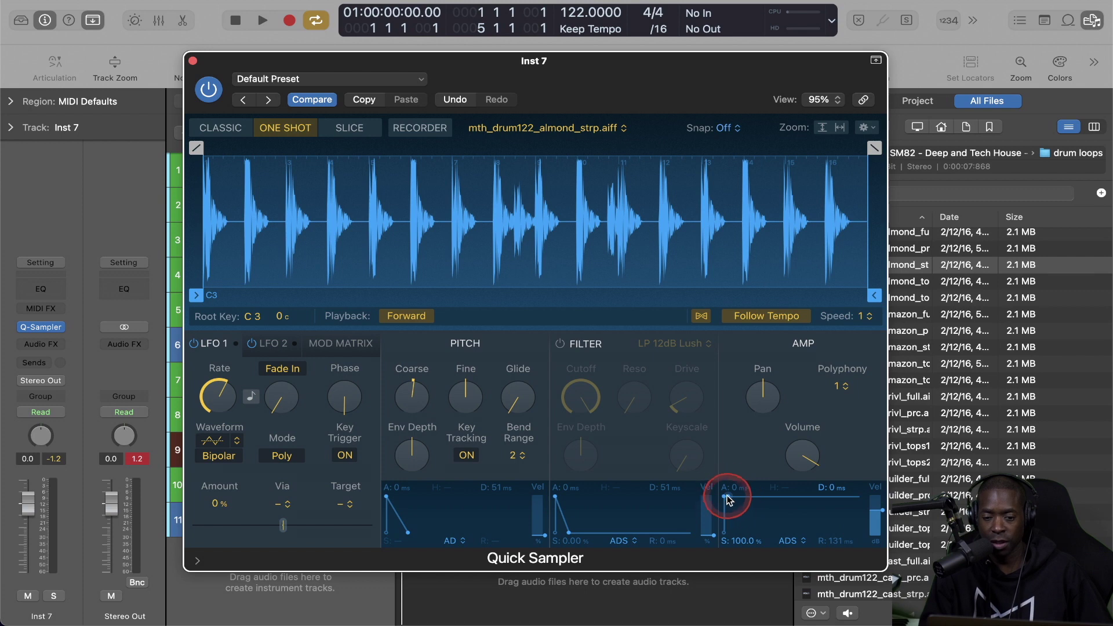
Lengthen the amp envelope's decay to 10000, then enable the filter and lower its drive to minimum
drag(728, 498, 744, 541)
click(580, 394)
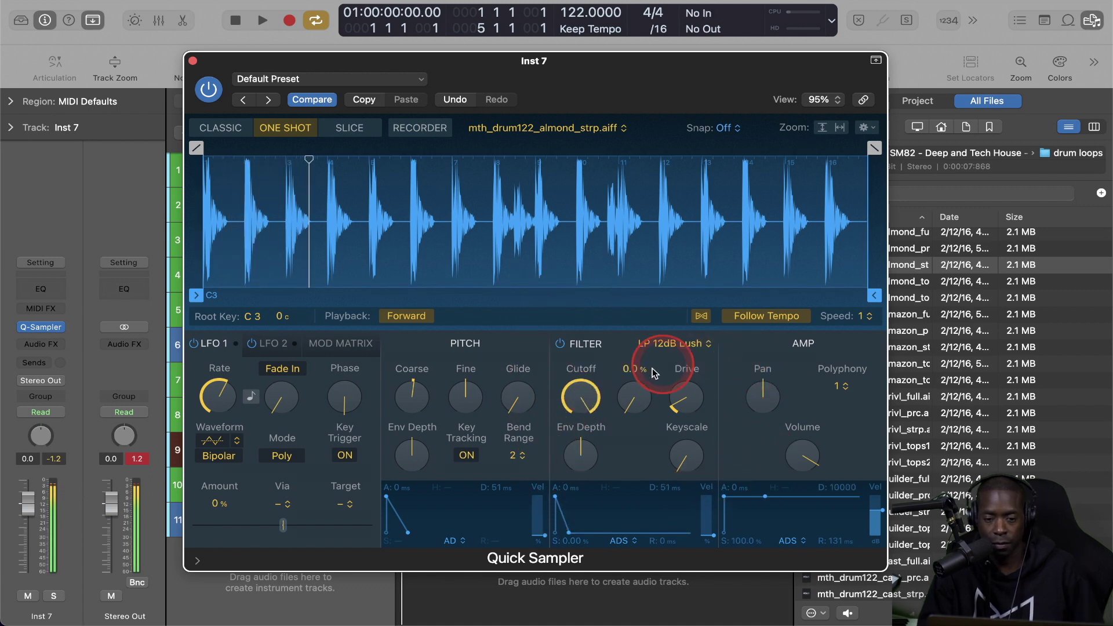
drag(683, 384, 653, 417)
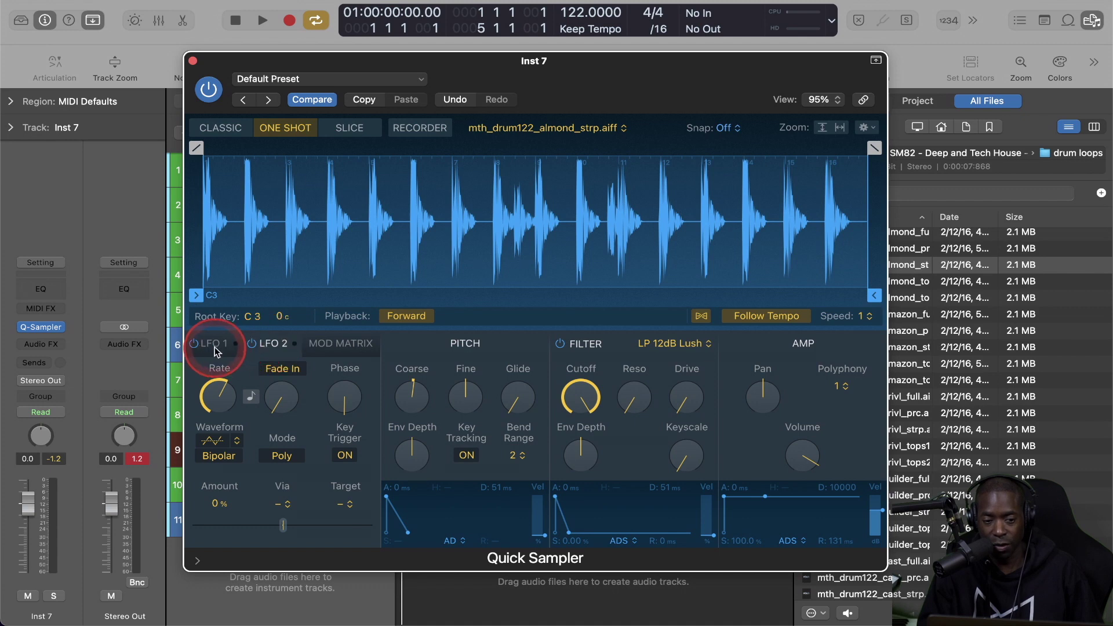
click(323, 345)
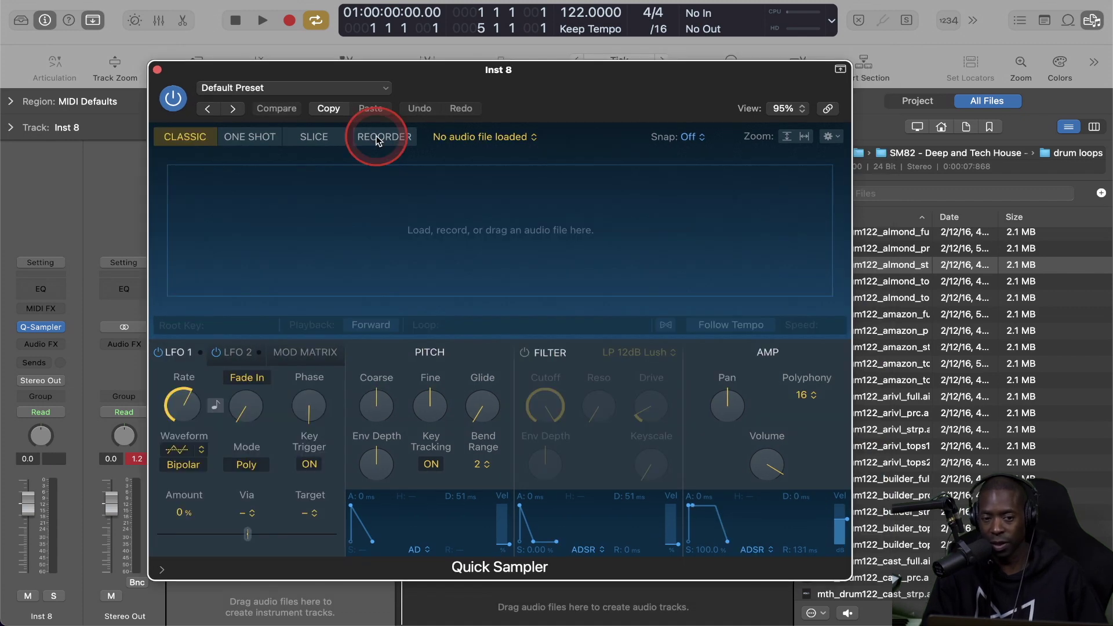
Set the Inst 8 Quick Sampler to Recorder mode with Input 1 - 2 as the recording source
click(381, 139)
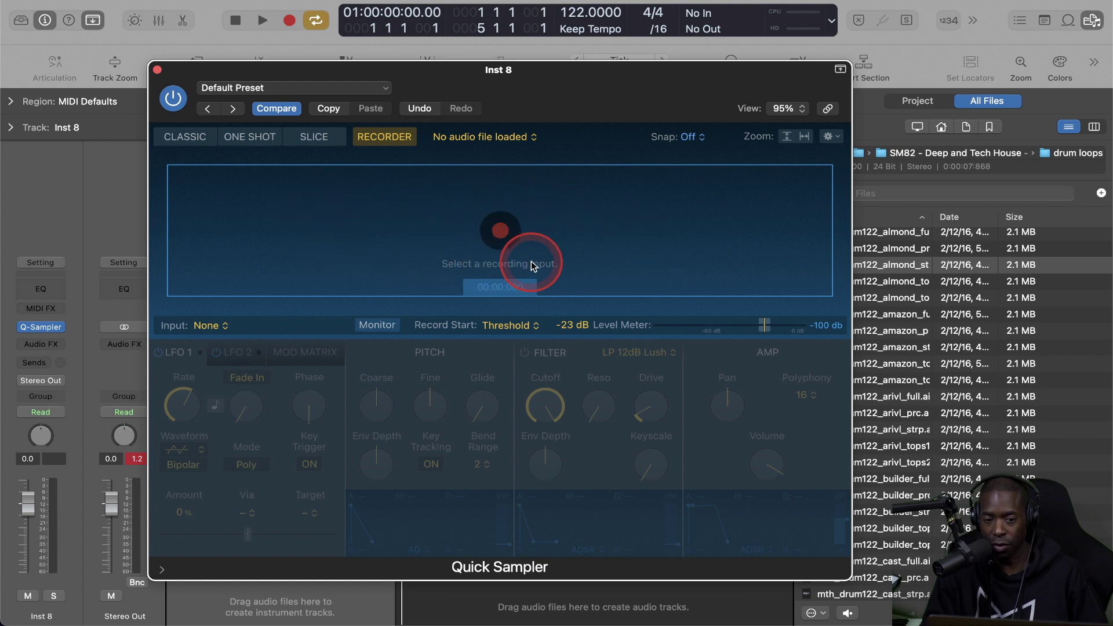
click(201, 328)
mouse_move(212, 352)
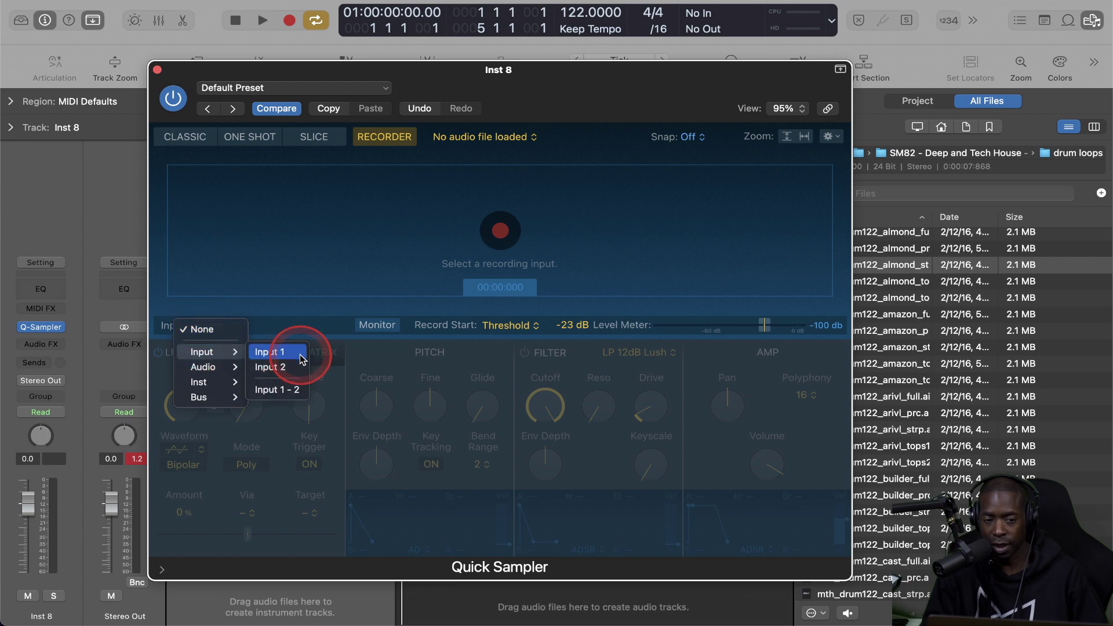
click(275, 389)
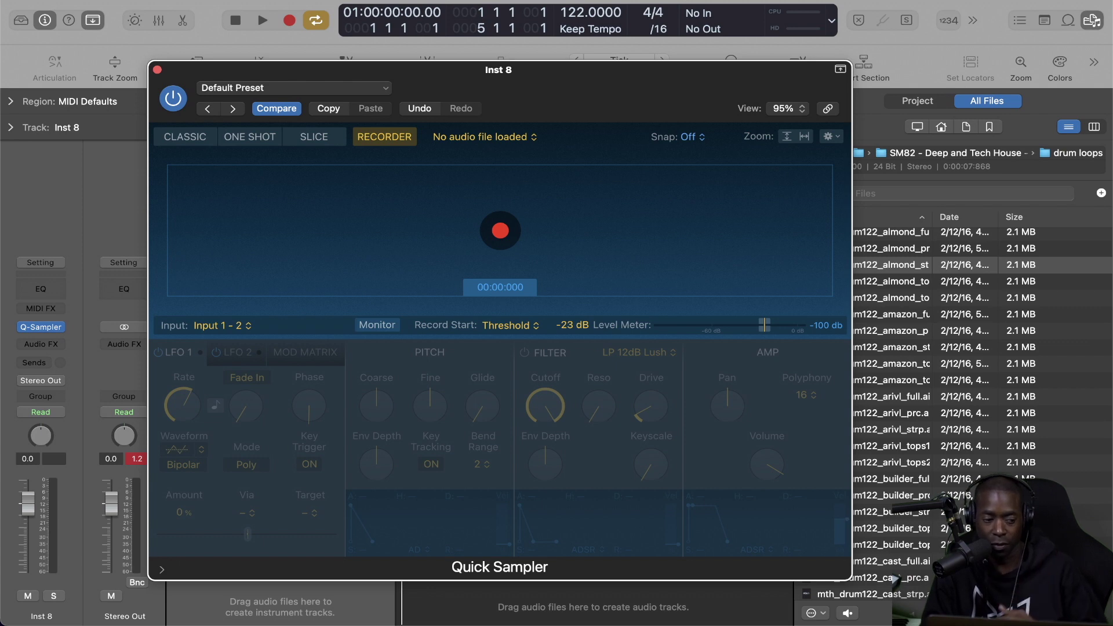
Record a short sample of four hits with threshold start and divide it into slices
click(560, 342)
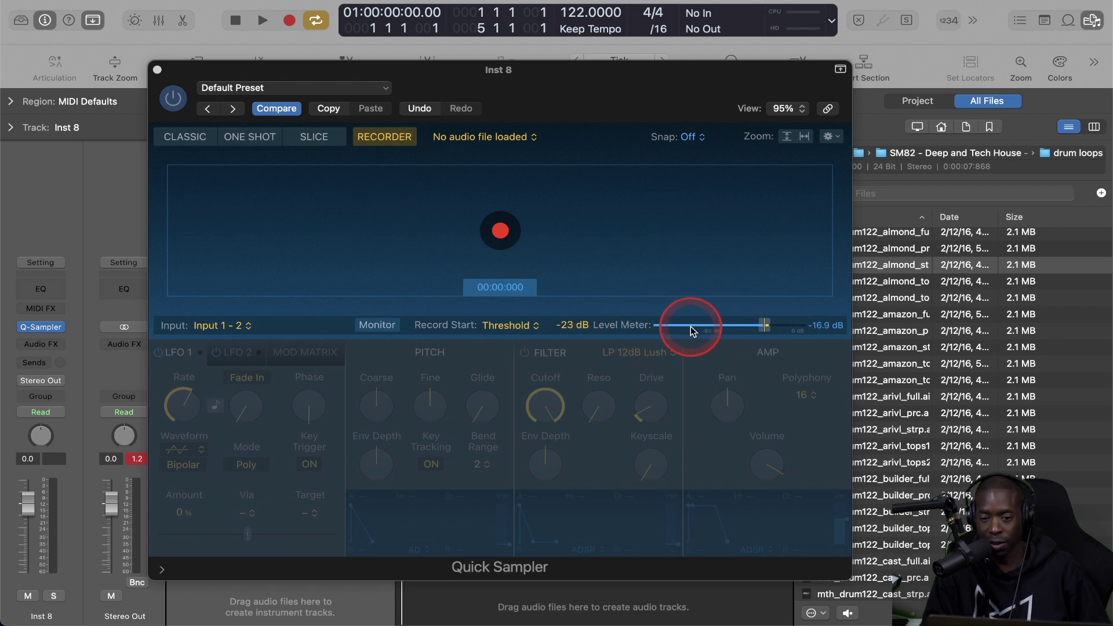
click(500, 231)
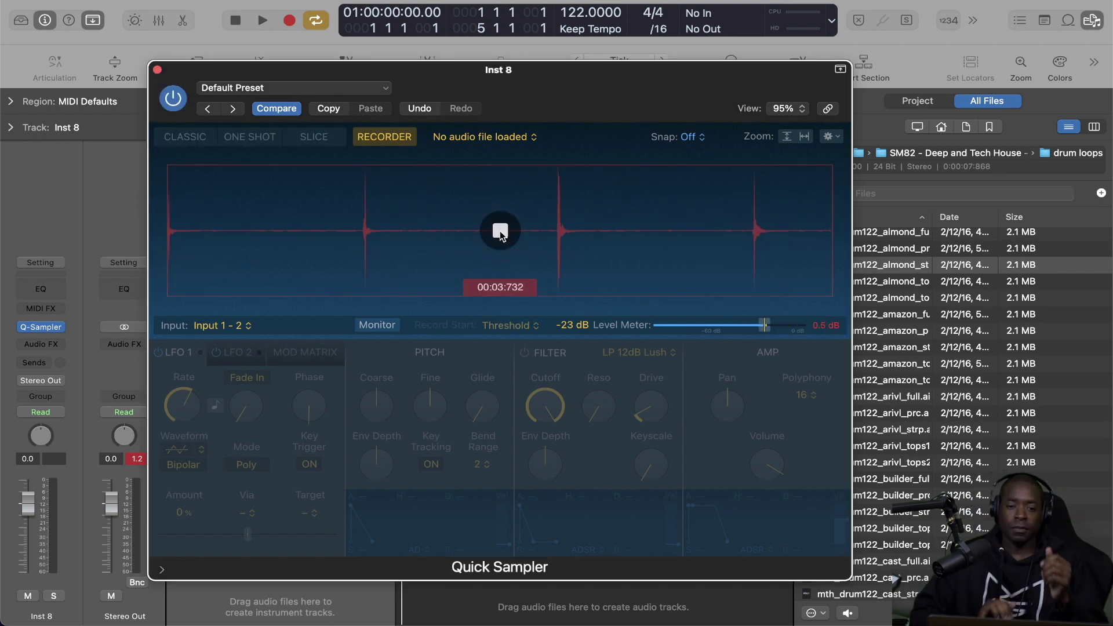
click(500, 230)
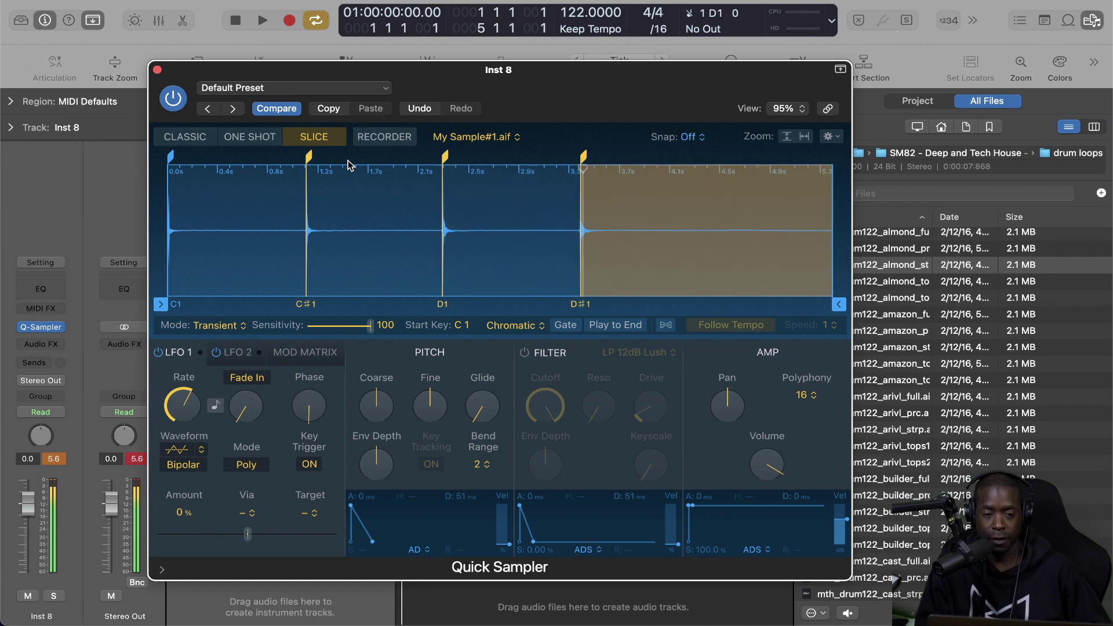
Solo the Inst 8 track, record a one-bar MIDI part with the sliced sample and play it back
drag(294, 63, 732, 90)
click(529, 217)
click(232, 377)
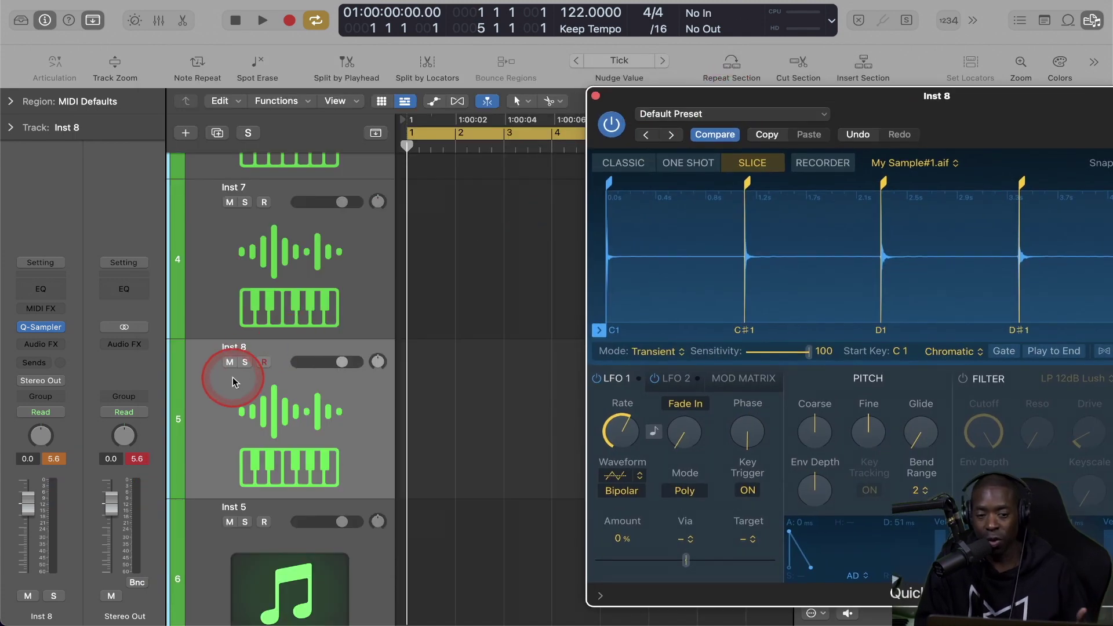
click(244, 362)
key(r)
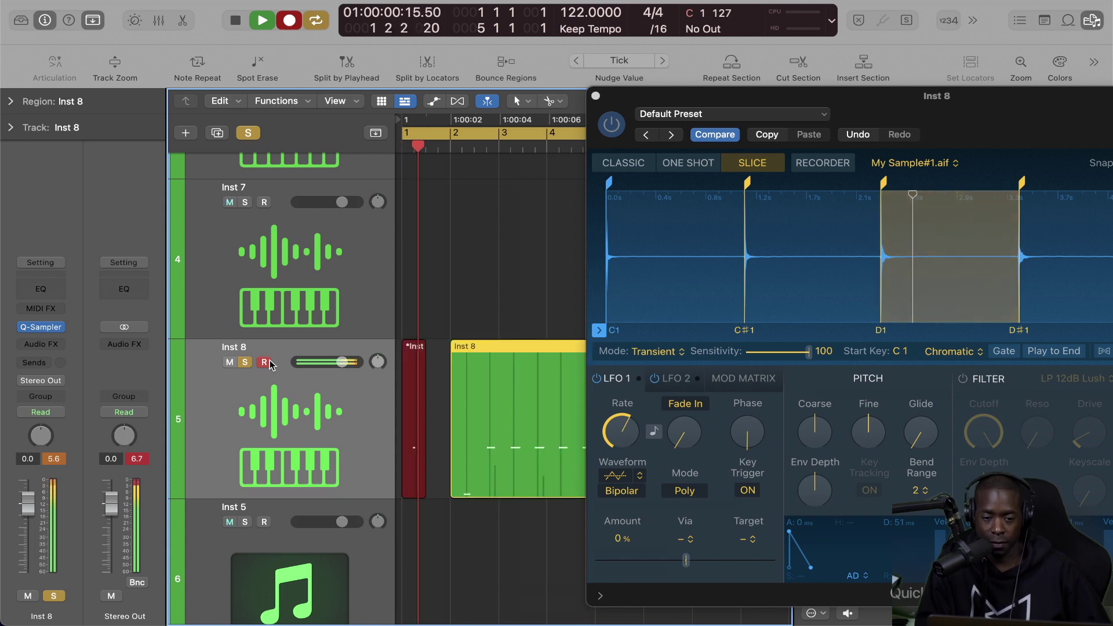
key(space)
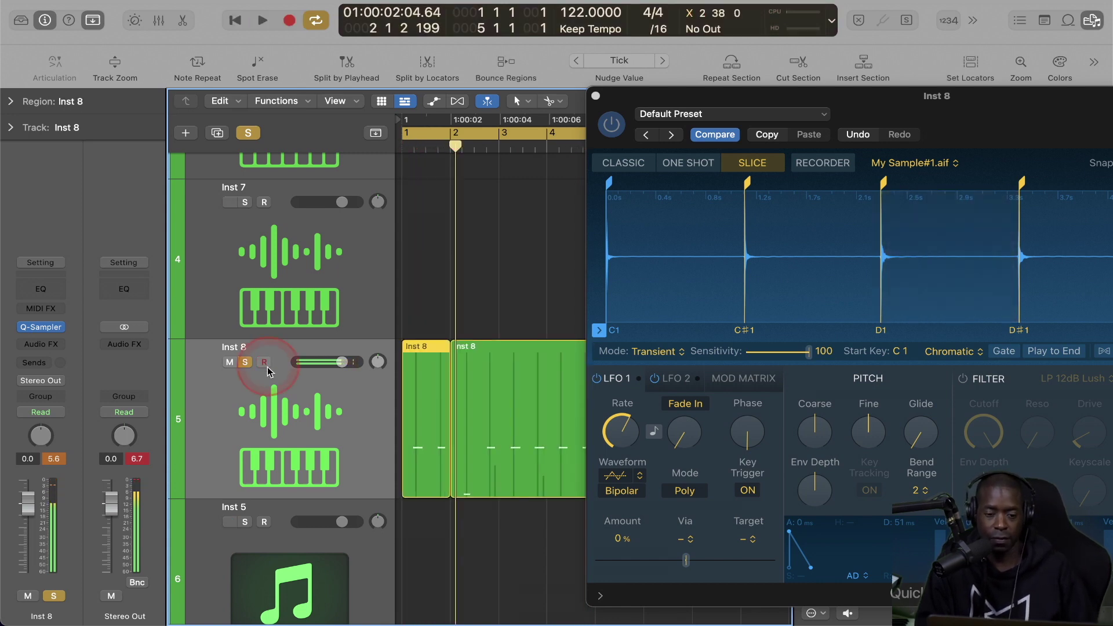
click(436, 333)
key(space)
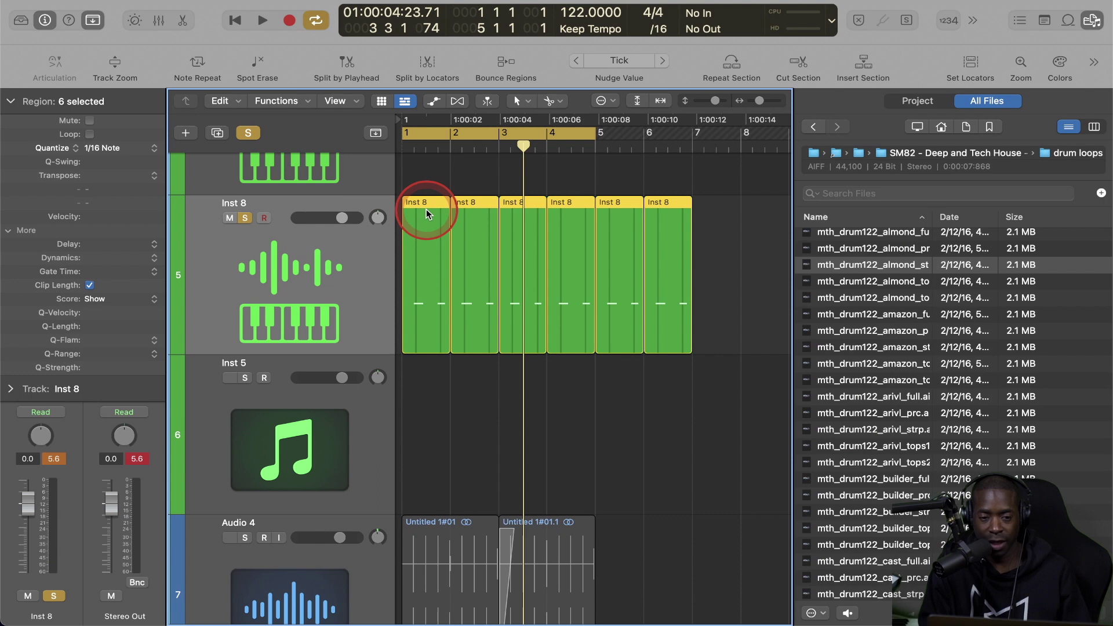
Examine the notes of the six Inst 8 regions in the Piano Roll, auditioning individual notes and selecting them all
double_click(427, 213)
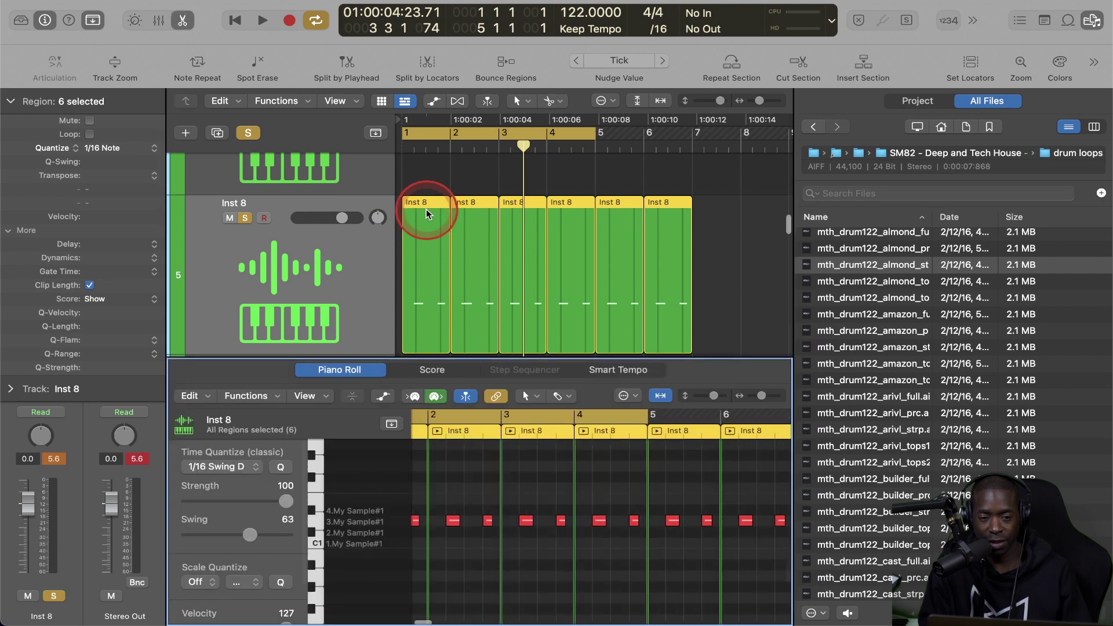
click(439, 521)
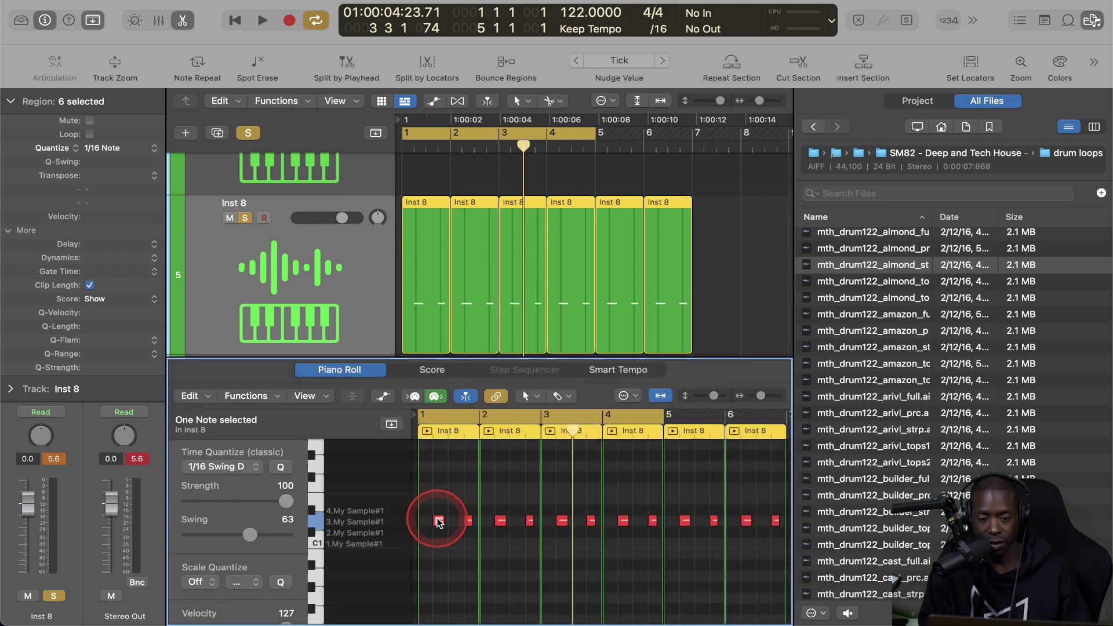
click(468, 524)
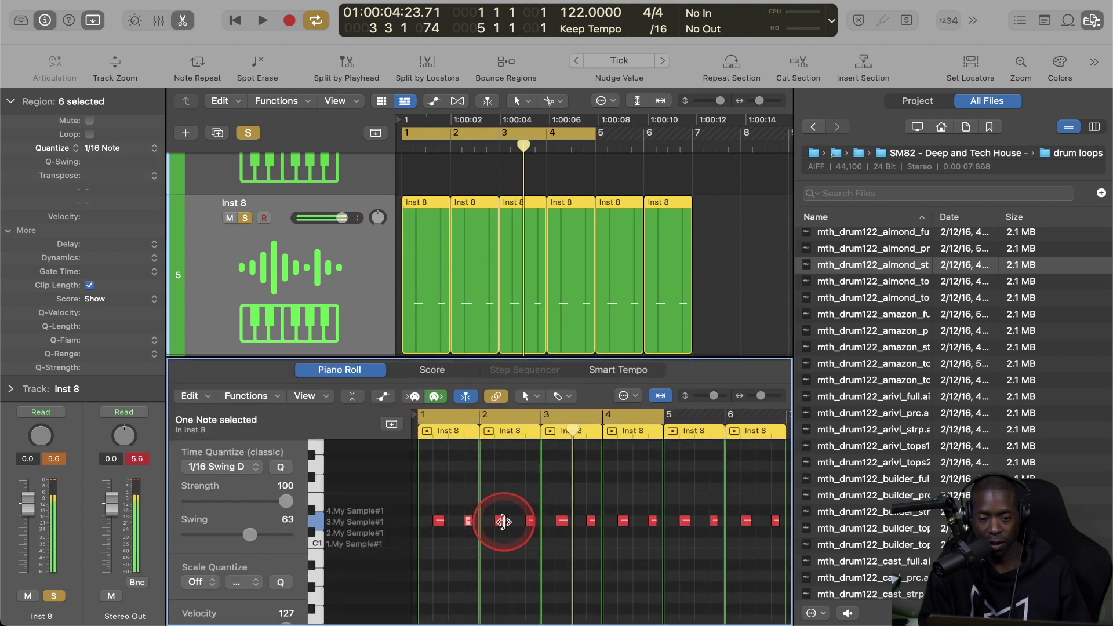
drag(442, 541, 770, 510)
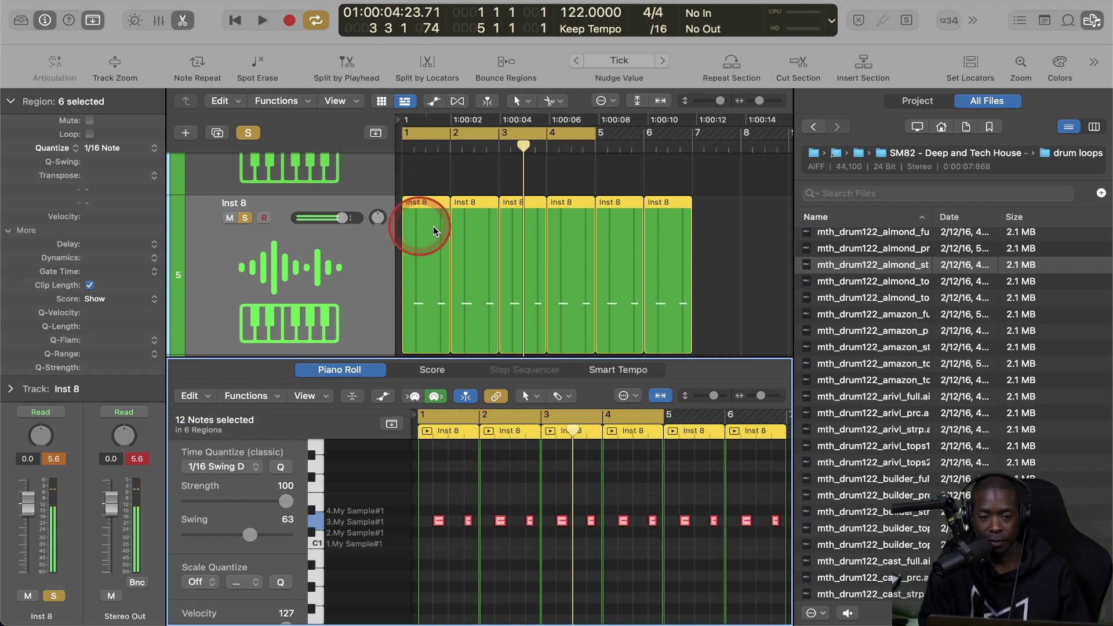
click(366, 285)
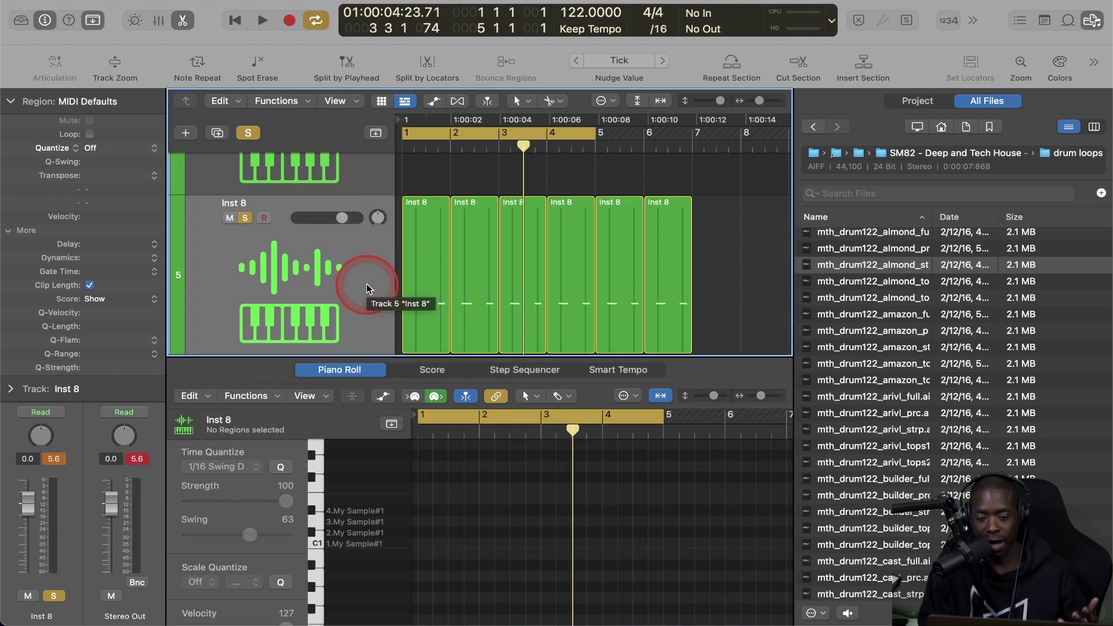
click(340, 371)
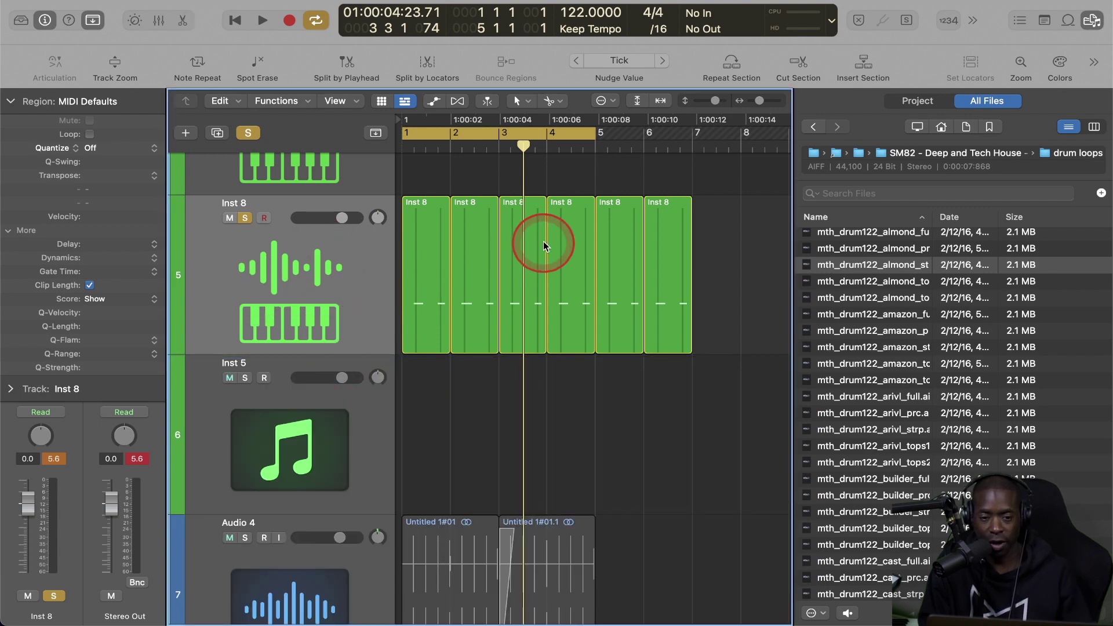
Replace the Inst 8 regions with a pattern region starting at bar 1, opened in the Step Sequencer
key(Delete)
right_click(427, 226)
click(452, 244)
click(422, 301)
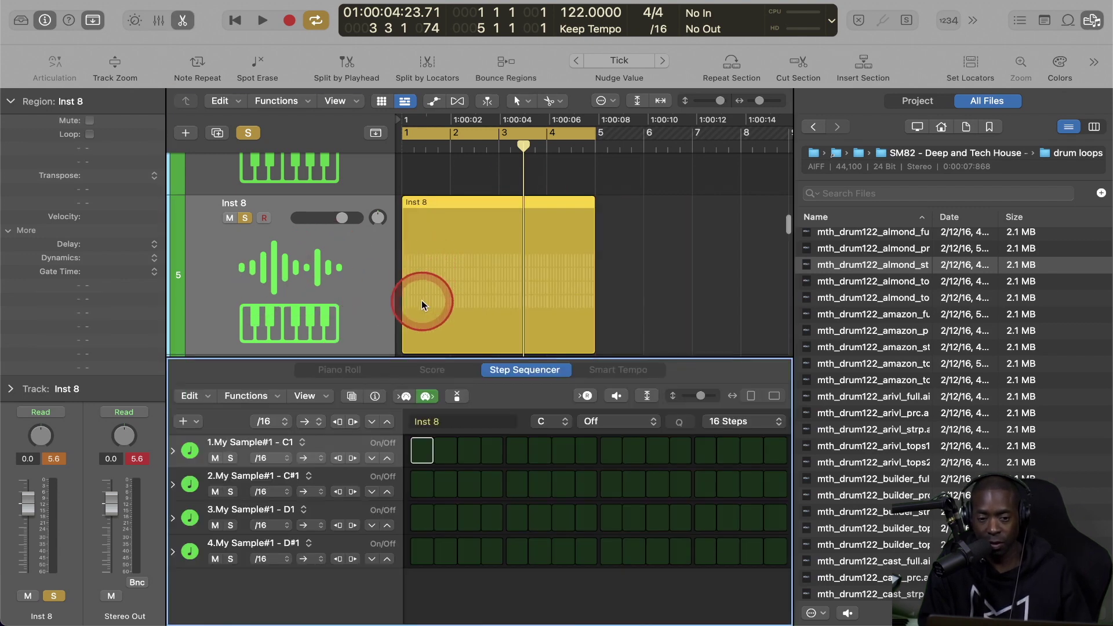
Activate steps 1, 5, 6, 9, 13 and 14 of the My Sample#1 - C1 row and play the pattern
click(425, 460)
click(519, 453)
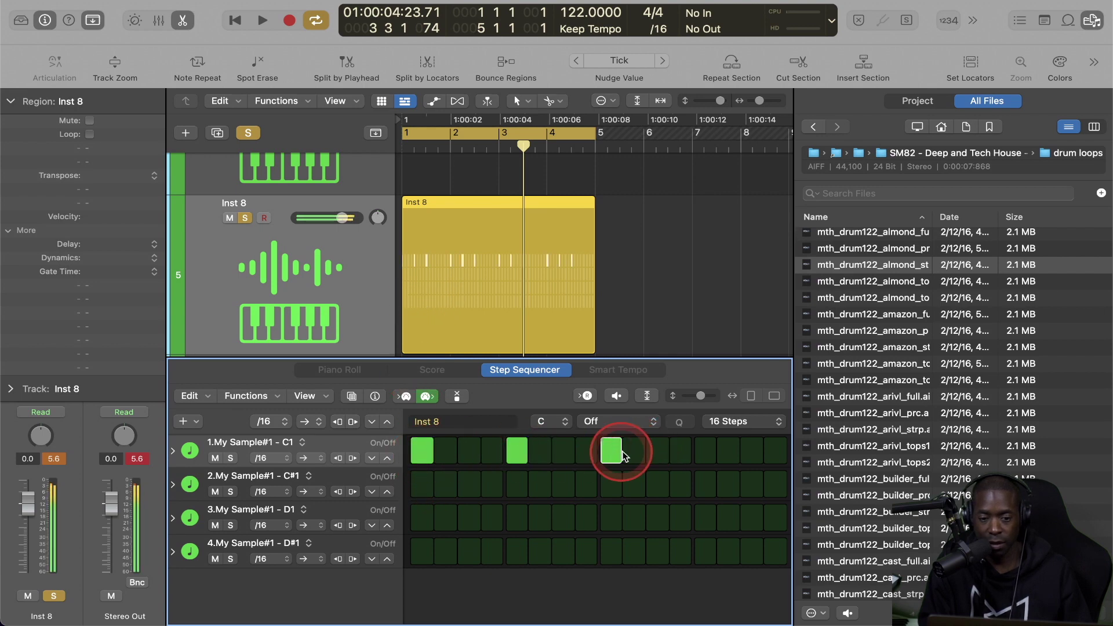
click(539, 451)
key(space)
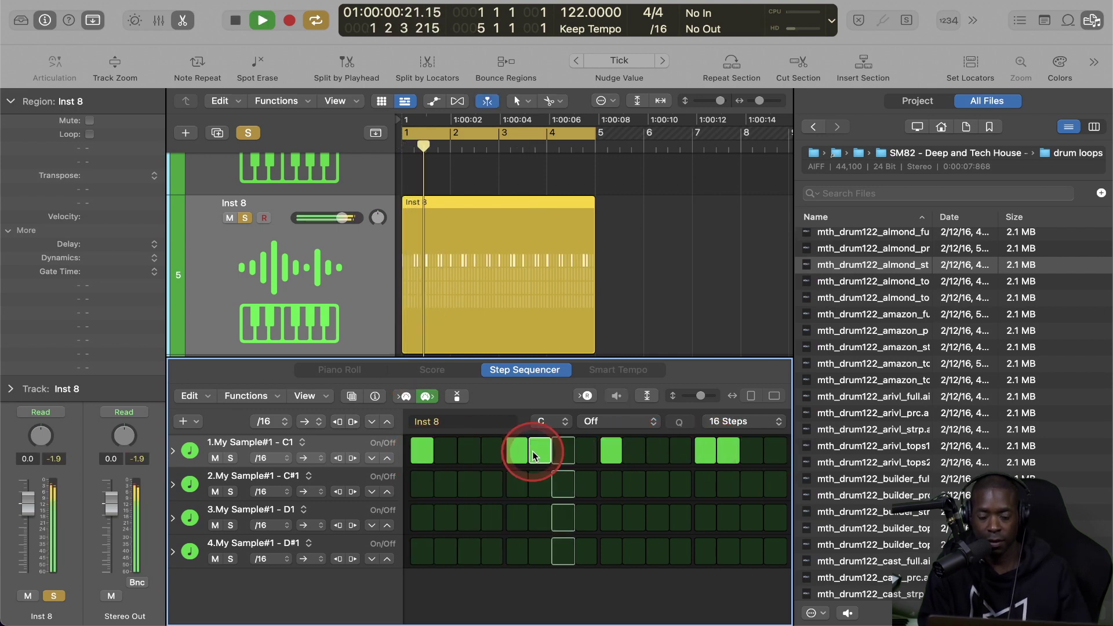
click(561, 459)
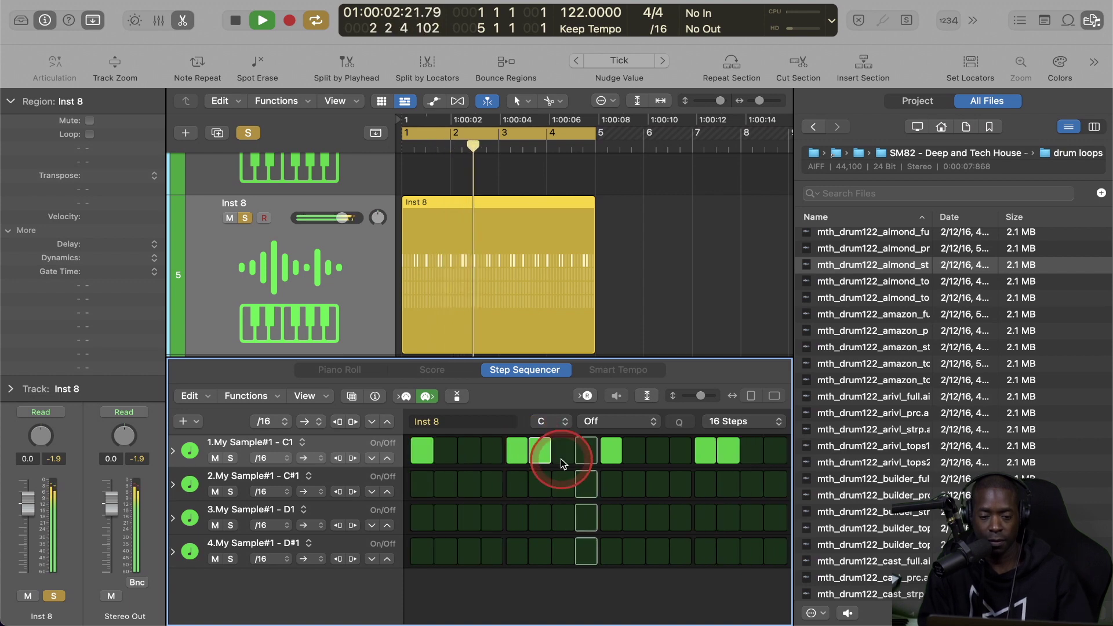
Examine the project's audio files, looking through the Percussion, Hats and Untitled regions
click(1092, 21)
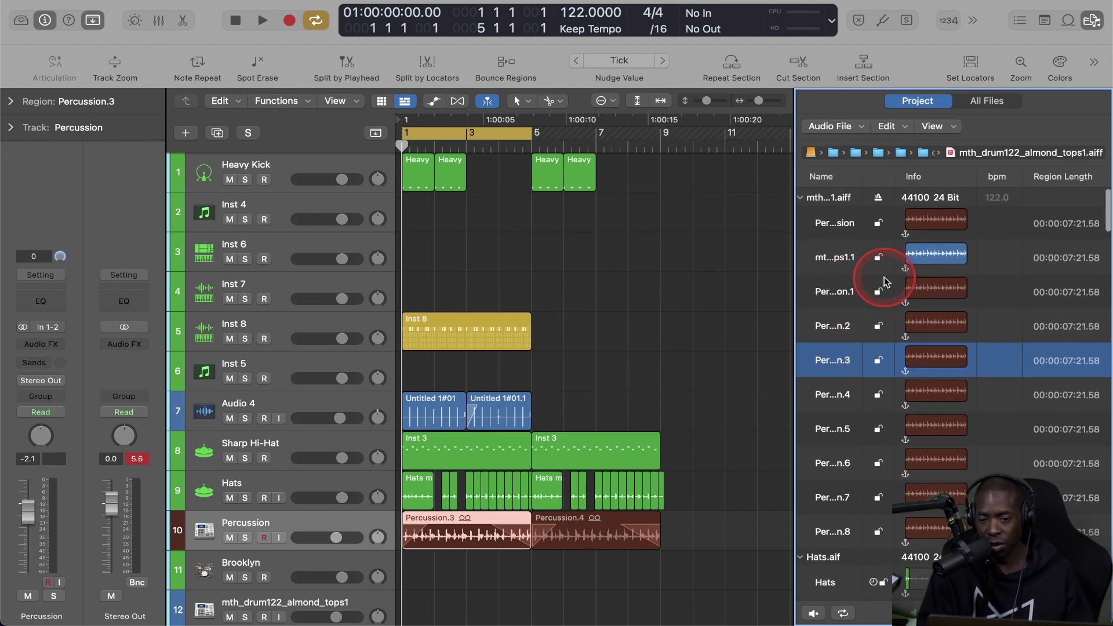
scroll(869, 330, down, 5)
scroll(845, 327, down, 10)
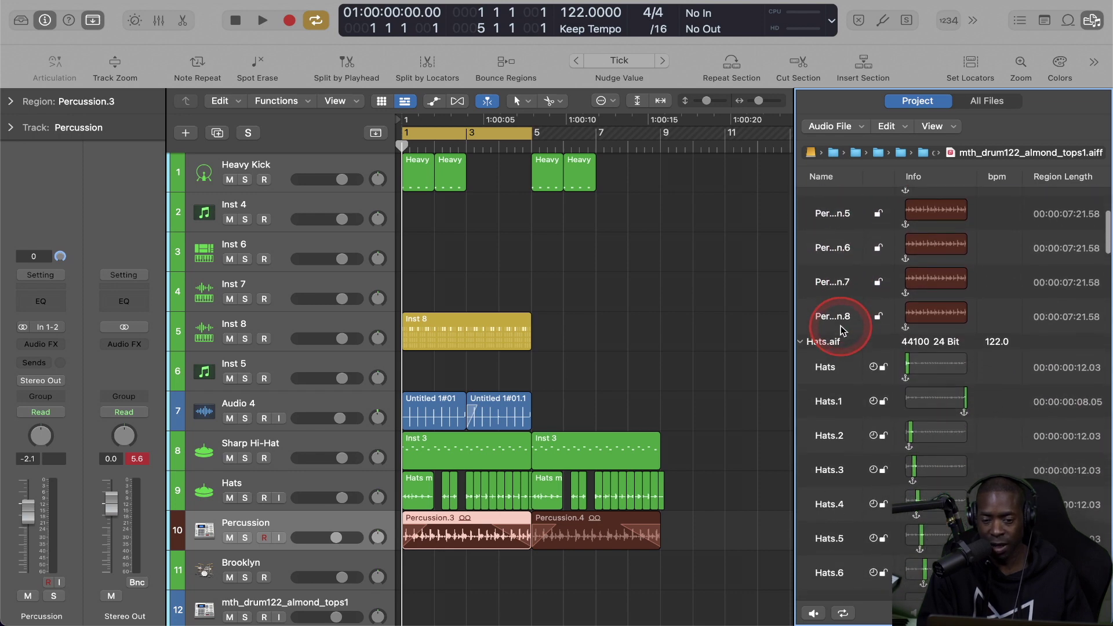
scroll(843, 329, down, 20)
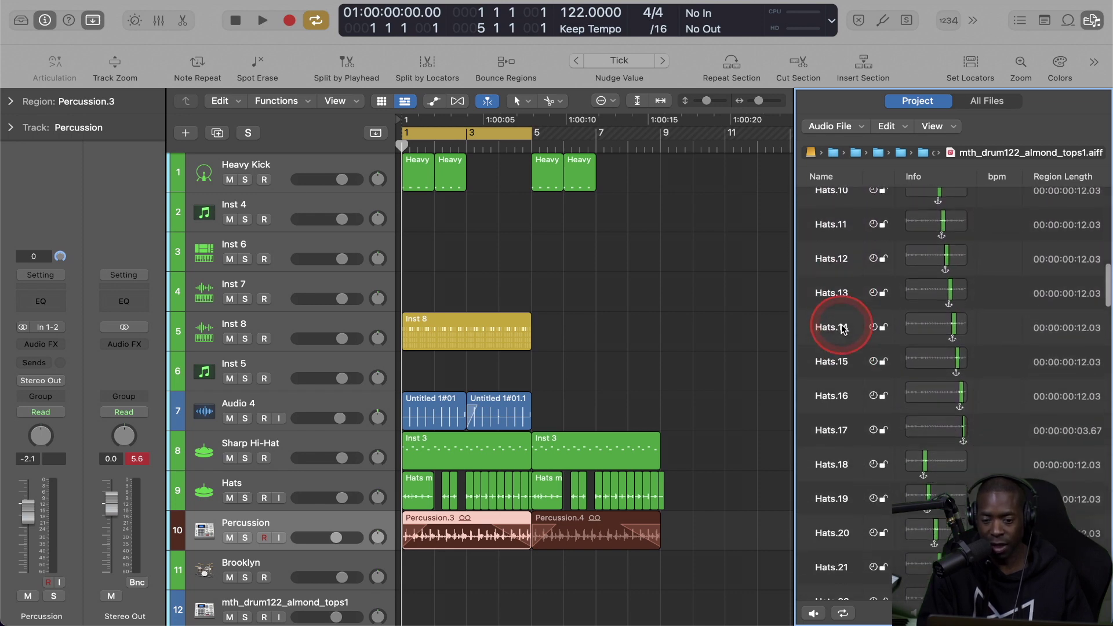
scroll(842, 328, down, 20)
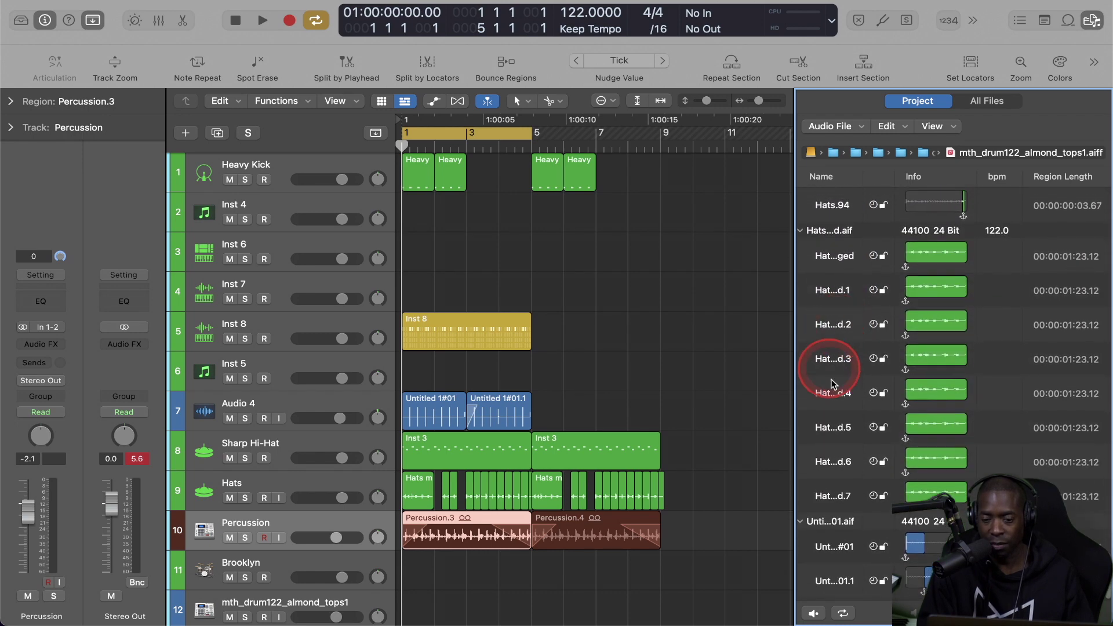
scroll(919, 497, up, 20)
scroll(919, 497, up, 20)
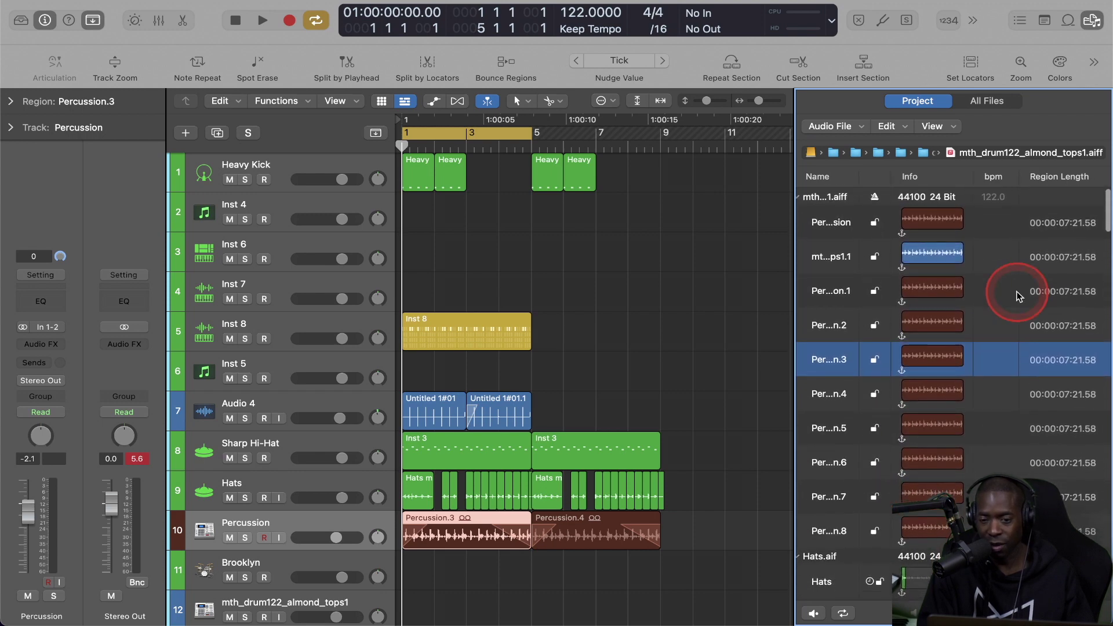
scroll(856, 258, down, 20)
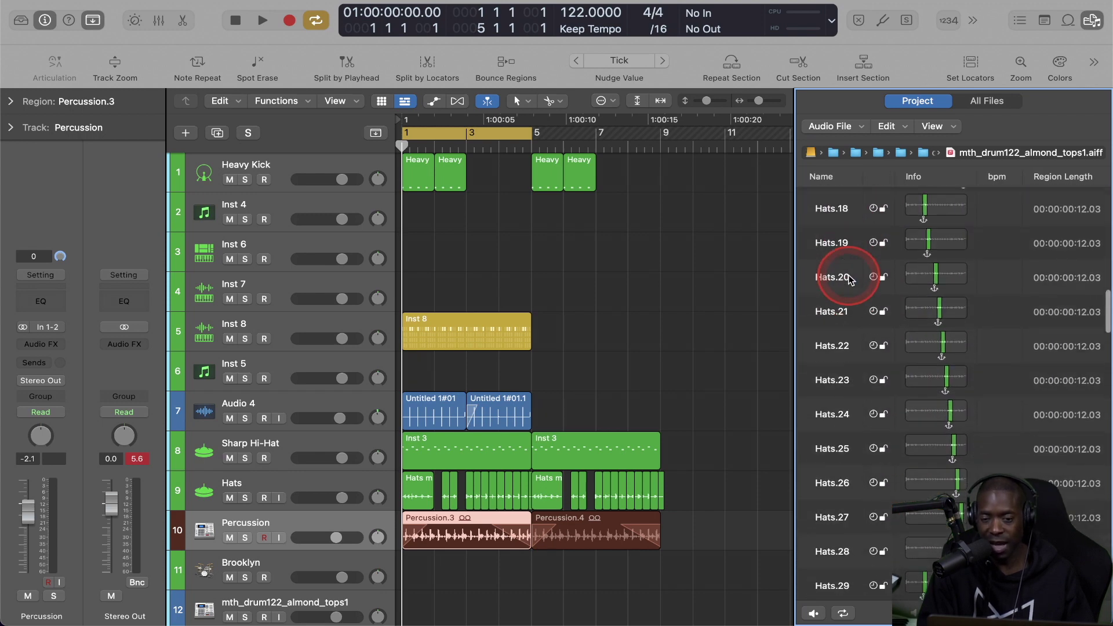
scroll(848, 281, down, 12)
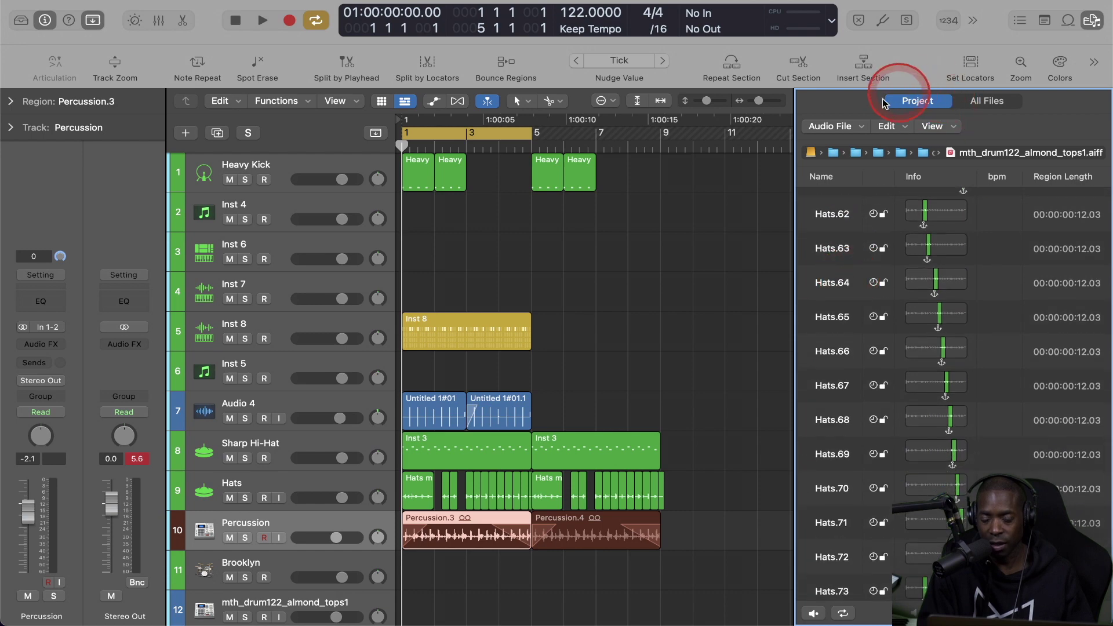
scroll(923, 349, down, 20)
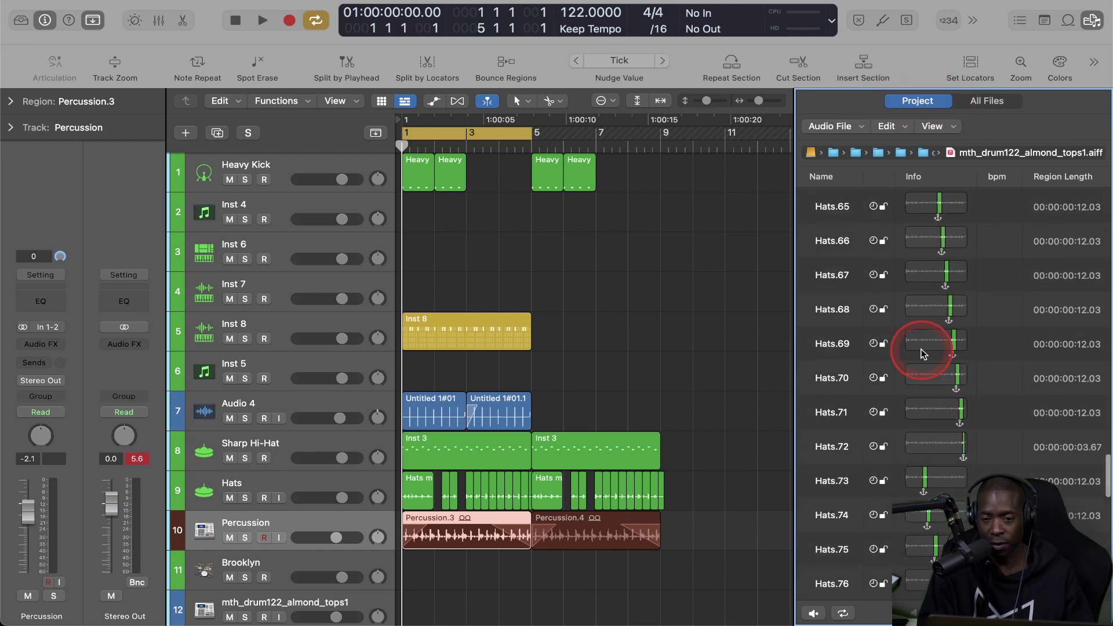
scroll(923, 349, up, 20)
scroll(923, 349, down, 20)
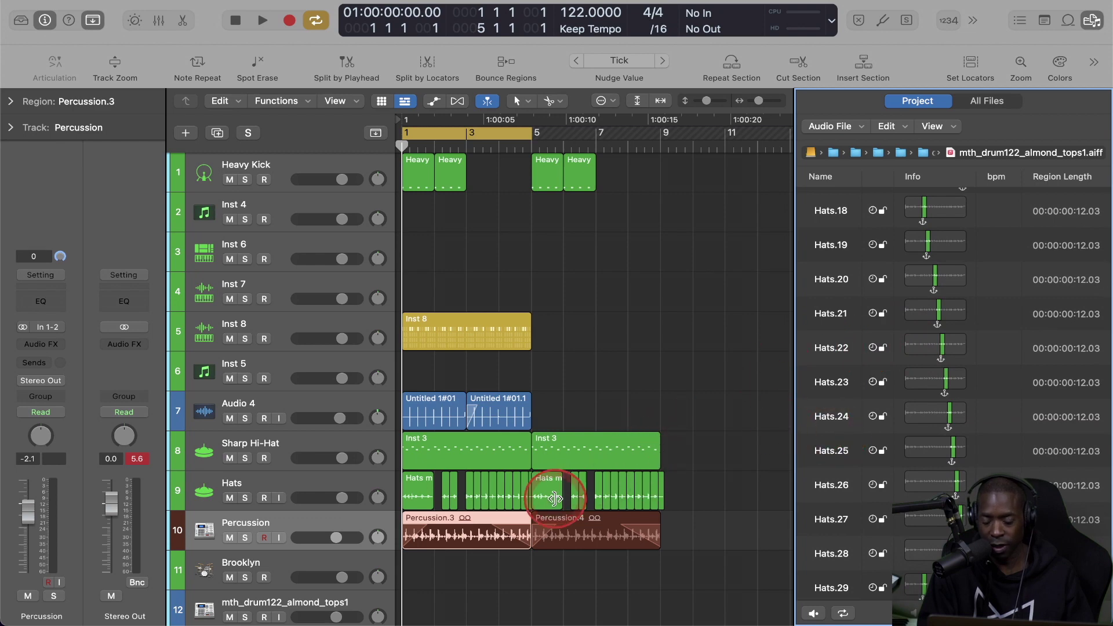
scroll(893, 443, up, 6)
scroll(893, 443, up, 15)
Browse all files in the drum loops folder and preview an almond loop and two amazon loops
click(995, 103)
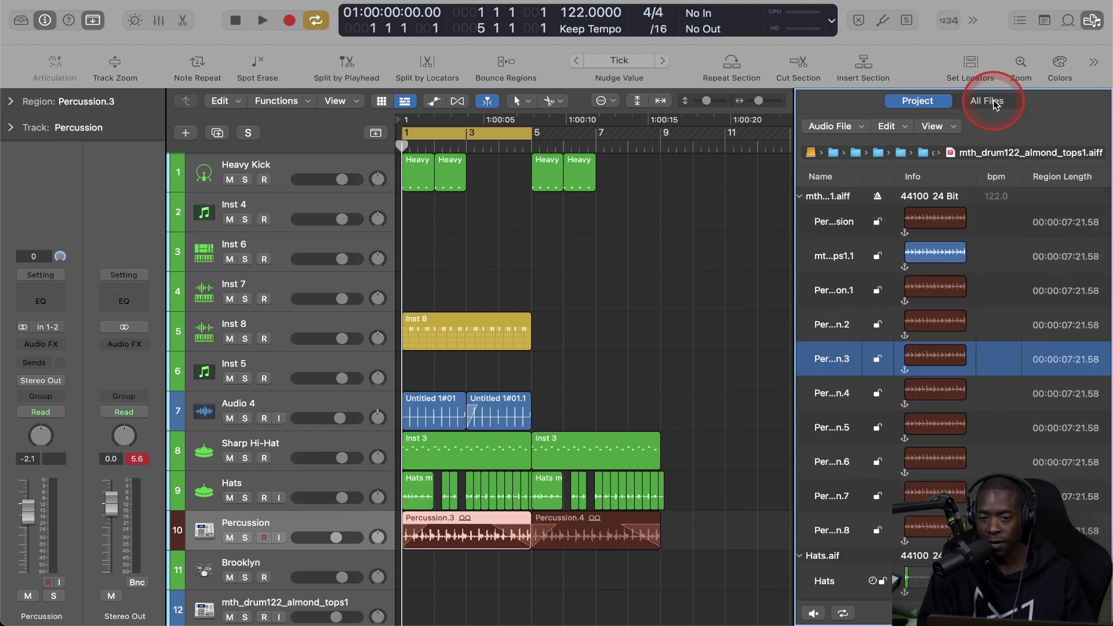
click(995, 104)
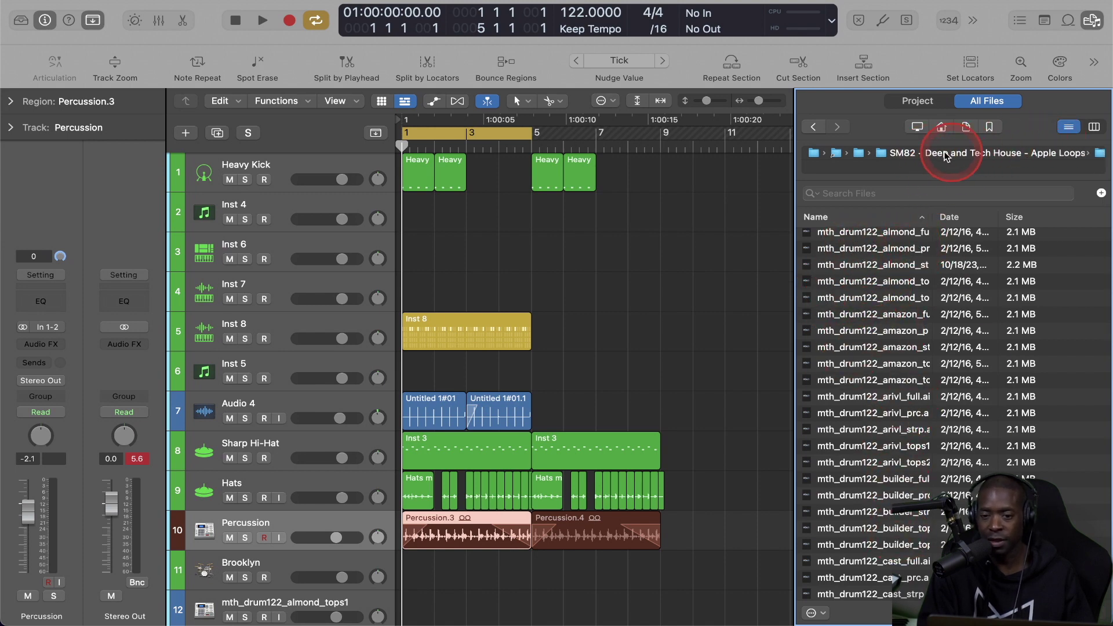
click(879, 234)
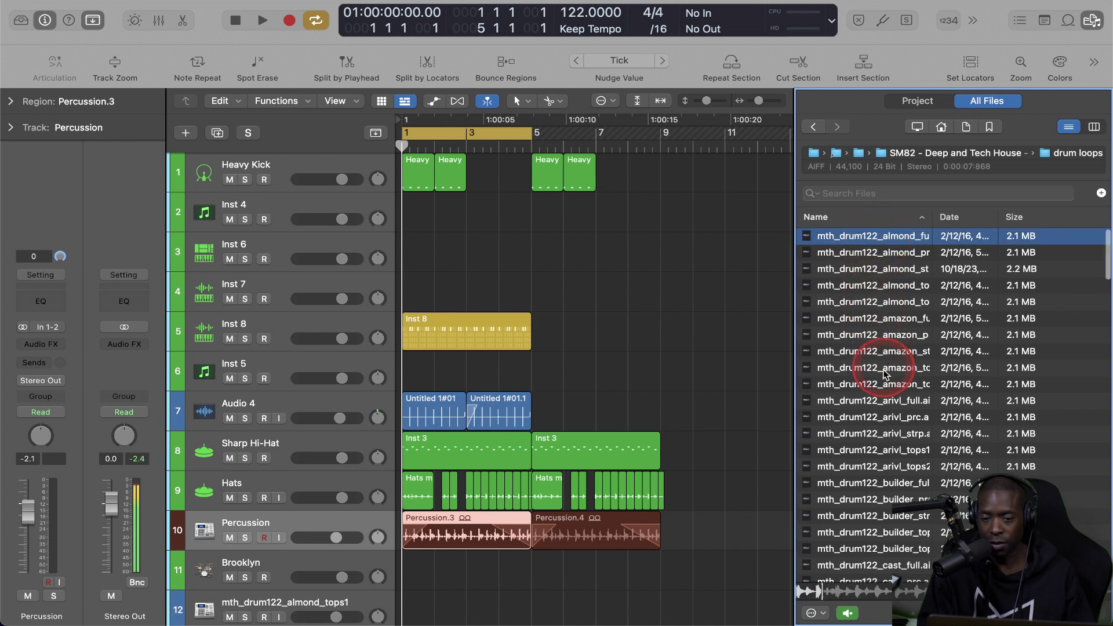
click(878, 388)
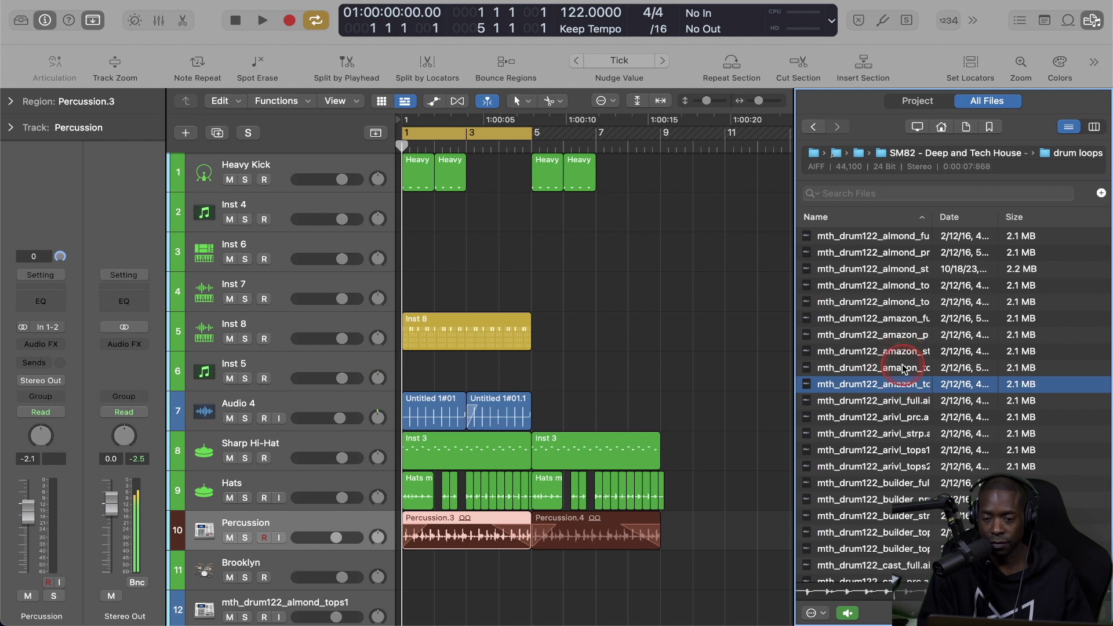
click(902, 368)
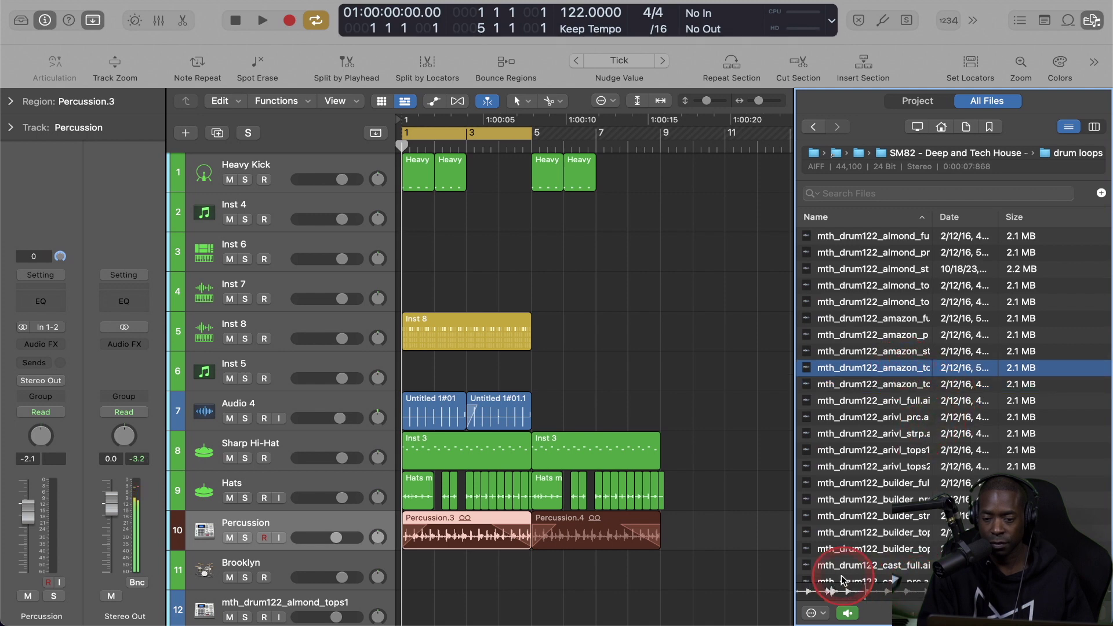
click(844, 613)
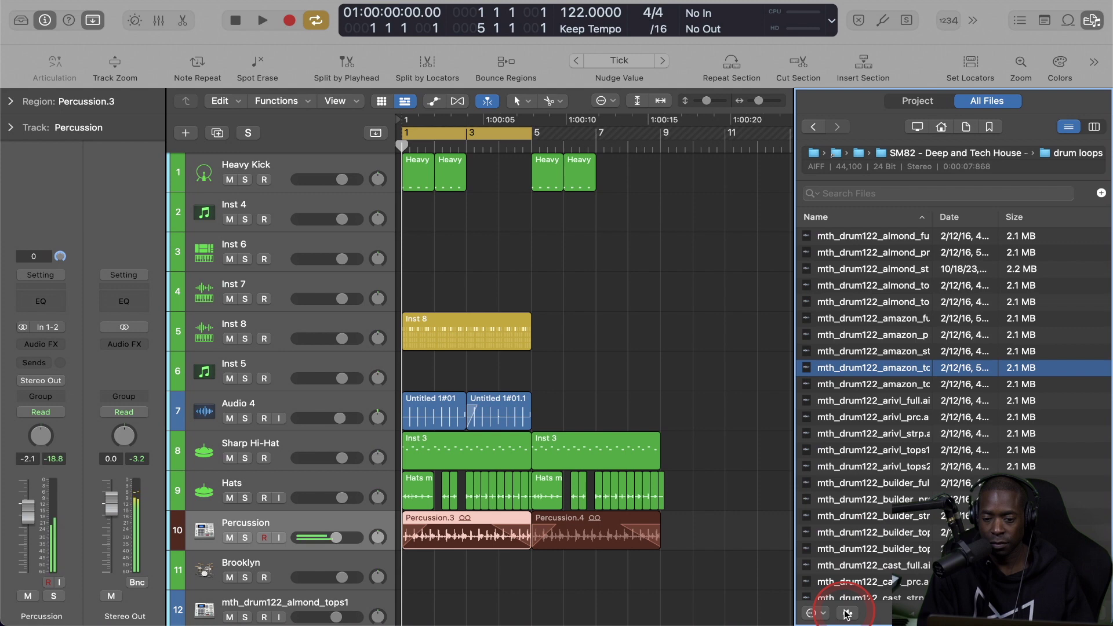
Add a software instrument track above Heavy Kick and load Drum Machine Designer on it
key(alt+super+s)
drag(276, 563, 269, 166)
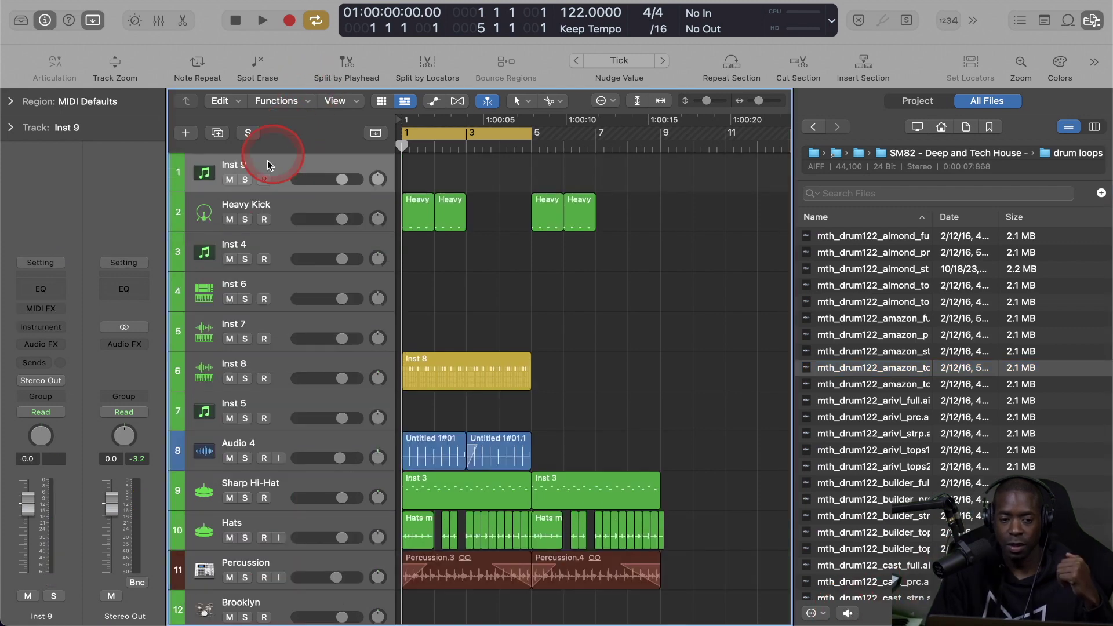
click(46, 327)
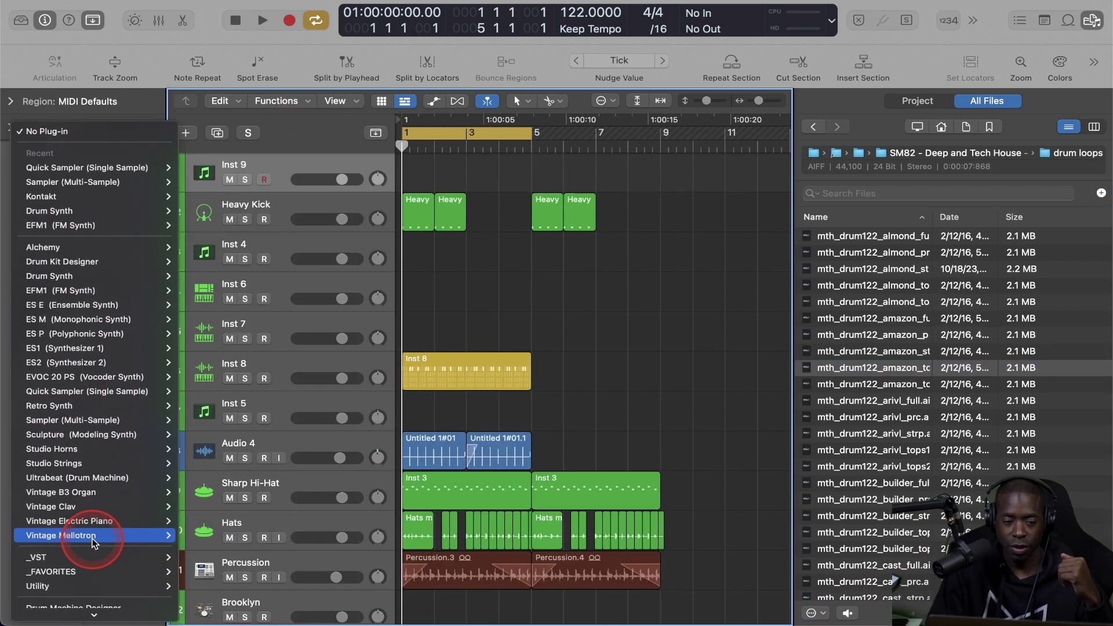
click(84, 545)
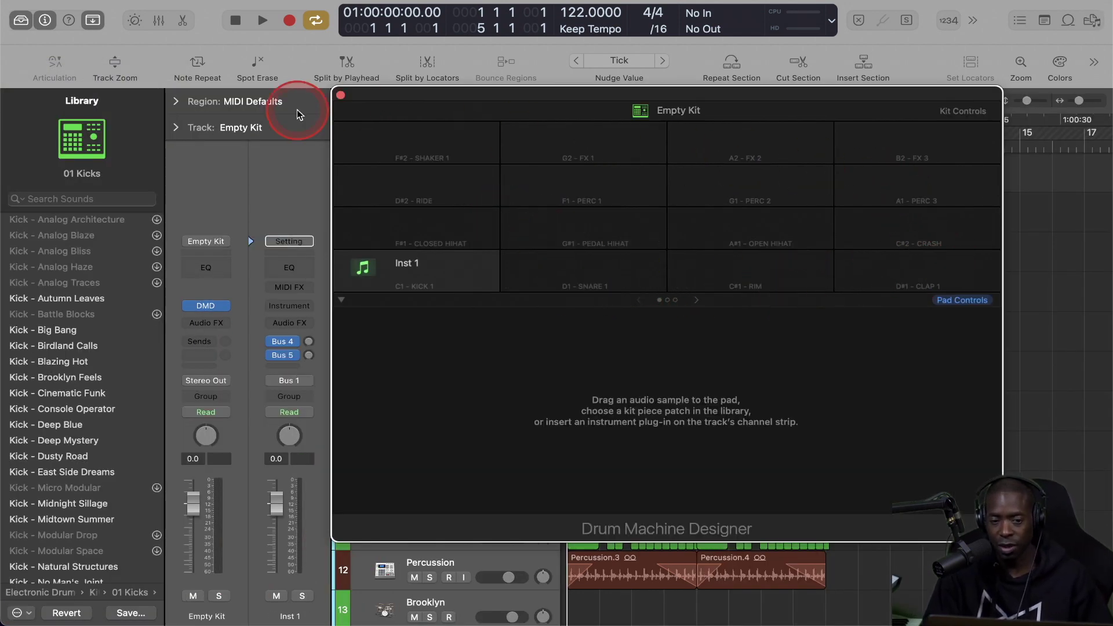
Assign the Kick - Big Bang patch to the C1 Kick 1 pad, audition it and look through the other kicks
click(56, 331)
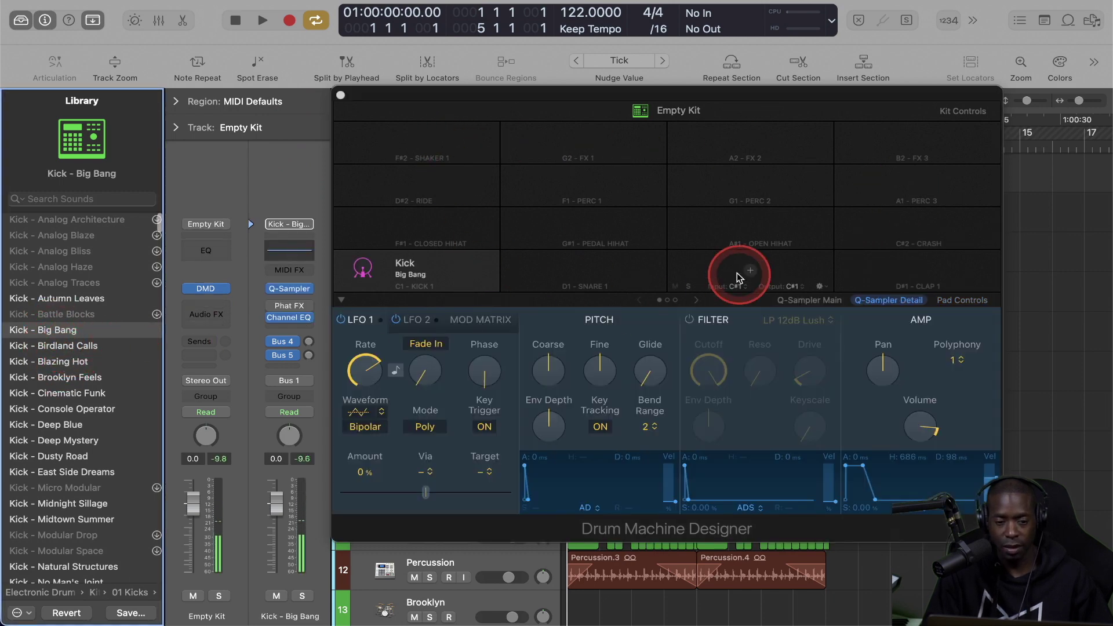
click(573, 271)
click(442, 277)
click(61, 346)
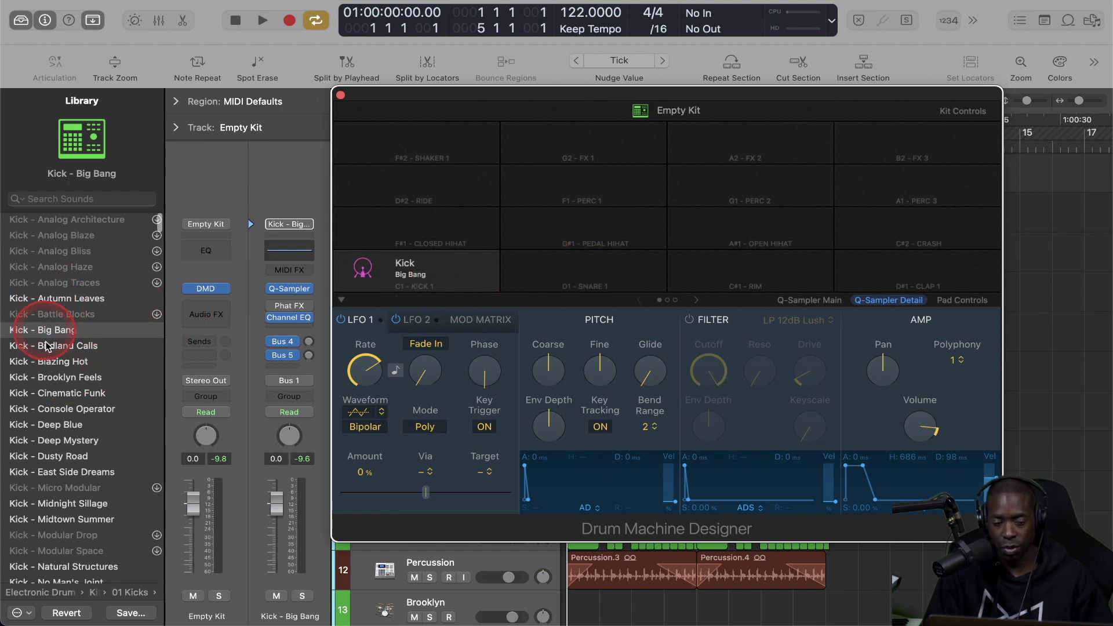
scroll(49, 417, down, 5)
scroll(49, 414, up, 5)
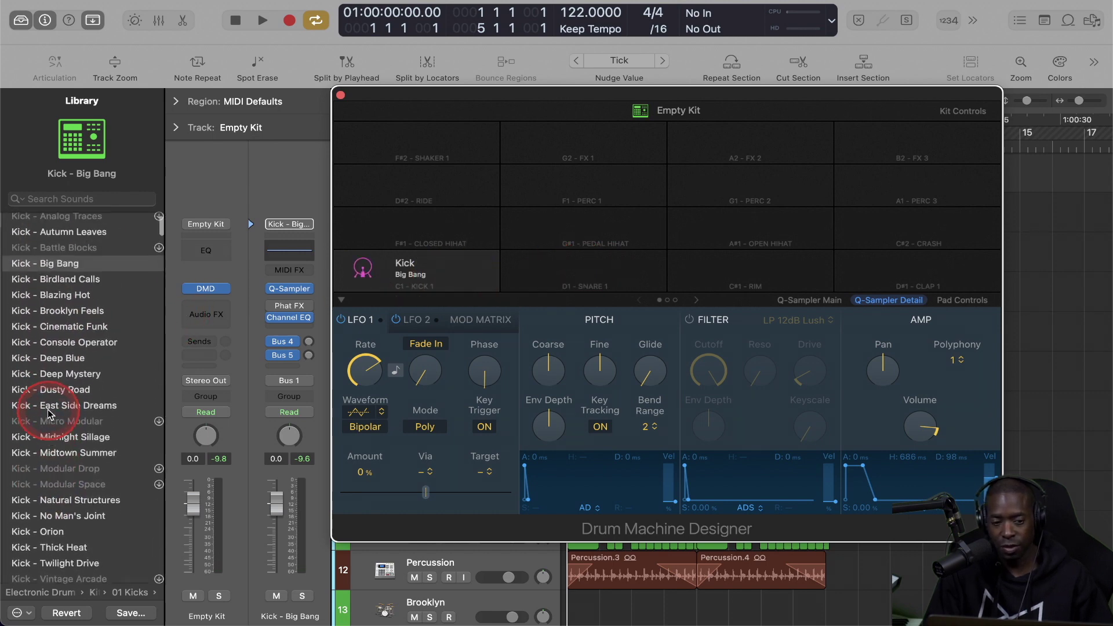
scroll(52, 400, up, 1)
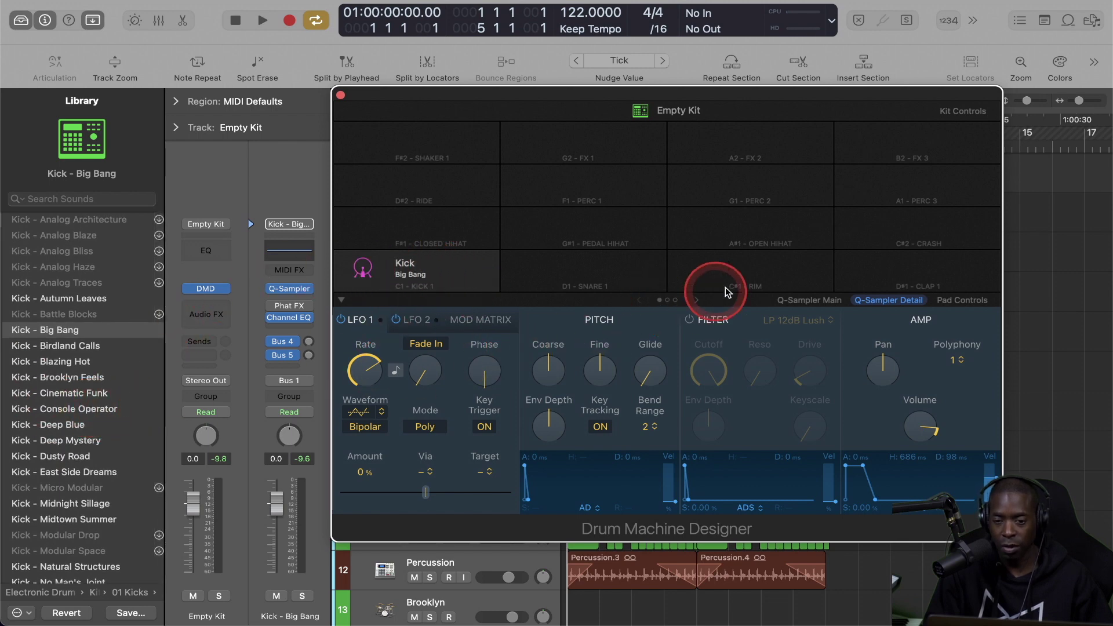
Preview loops in the drum loops folder and place mth_drum122_almond_tops2 on the D1 Snare 1 pad
drag(778, 99, 611, 85)
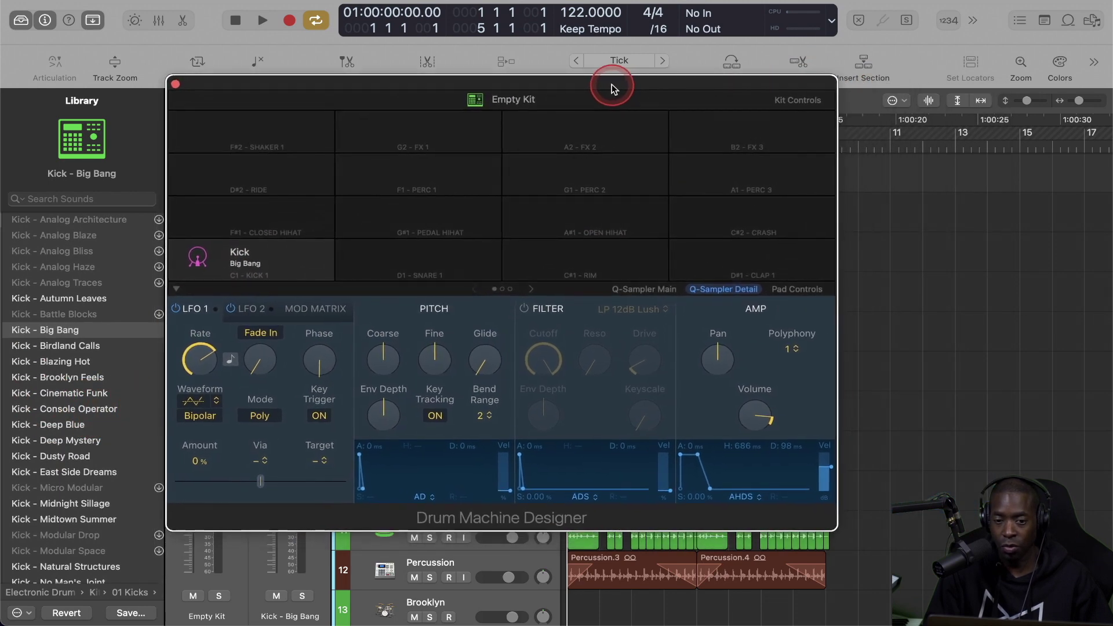
click(1090, 22)
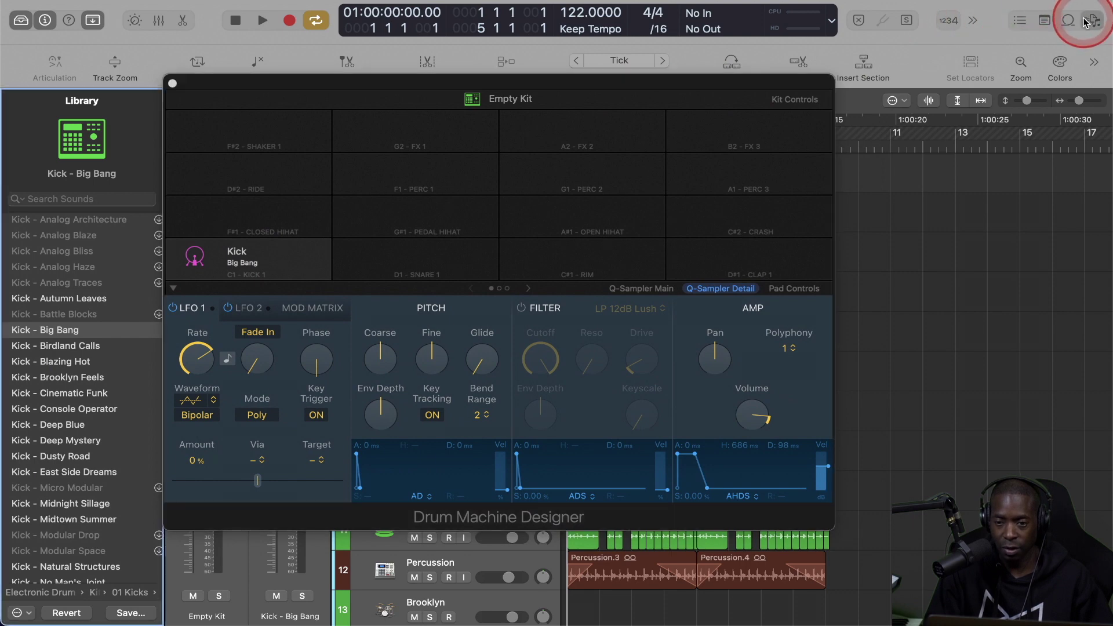
drag(703, 94, 646, 89)
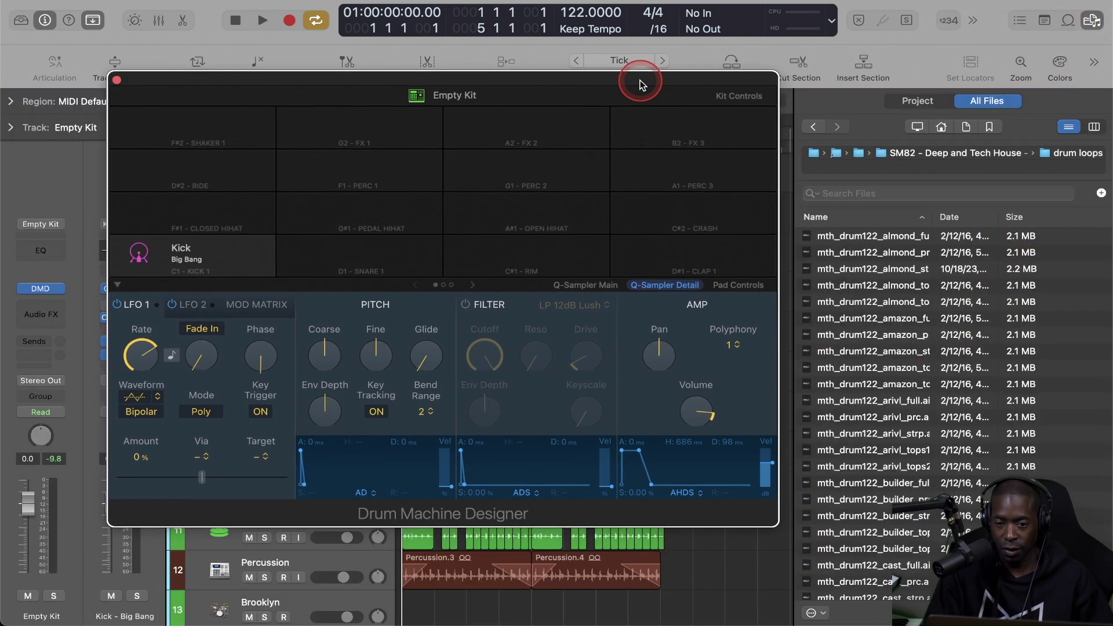
click(891, 323)
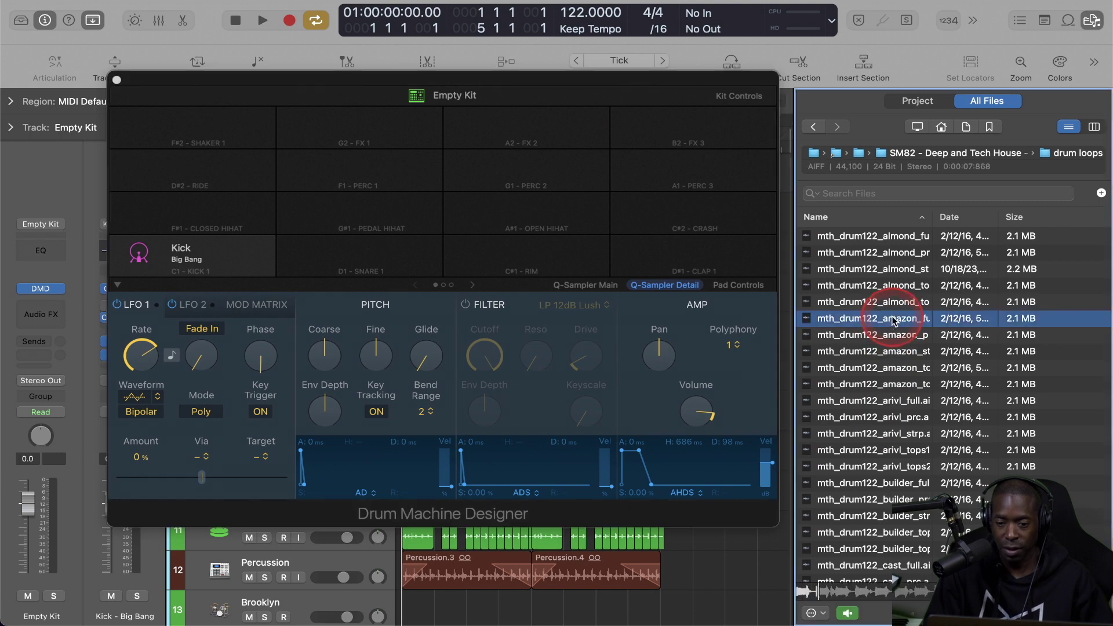
click(897, 304)
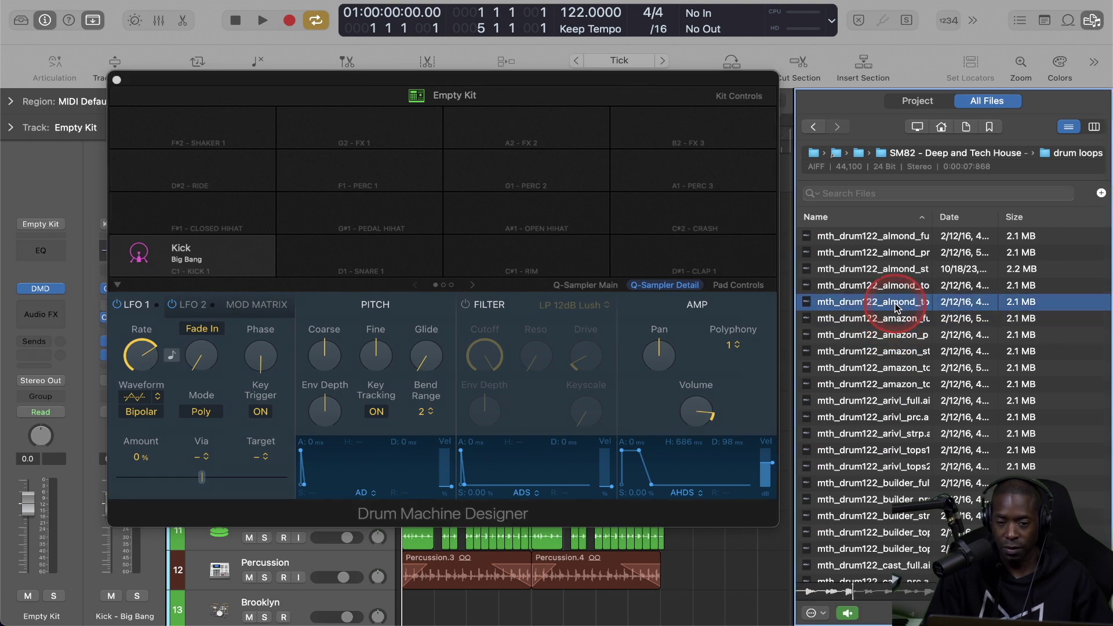
drag(896, 305, 356, 261)
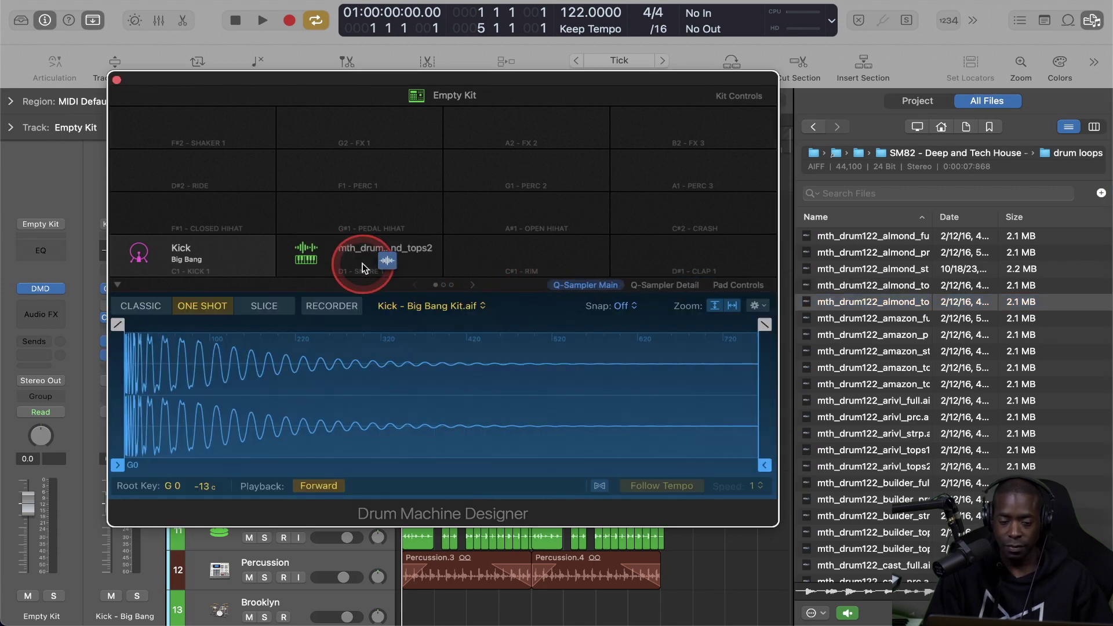
Show the Snare 1 pad's mth_drum122_almond_tops2 sample in Slice mode, with the Drum Machine Designer window clear of the track list
click(664, 567)
drag(296, 85, 629, 84)
click(512, 326)
click(678, 325)
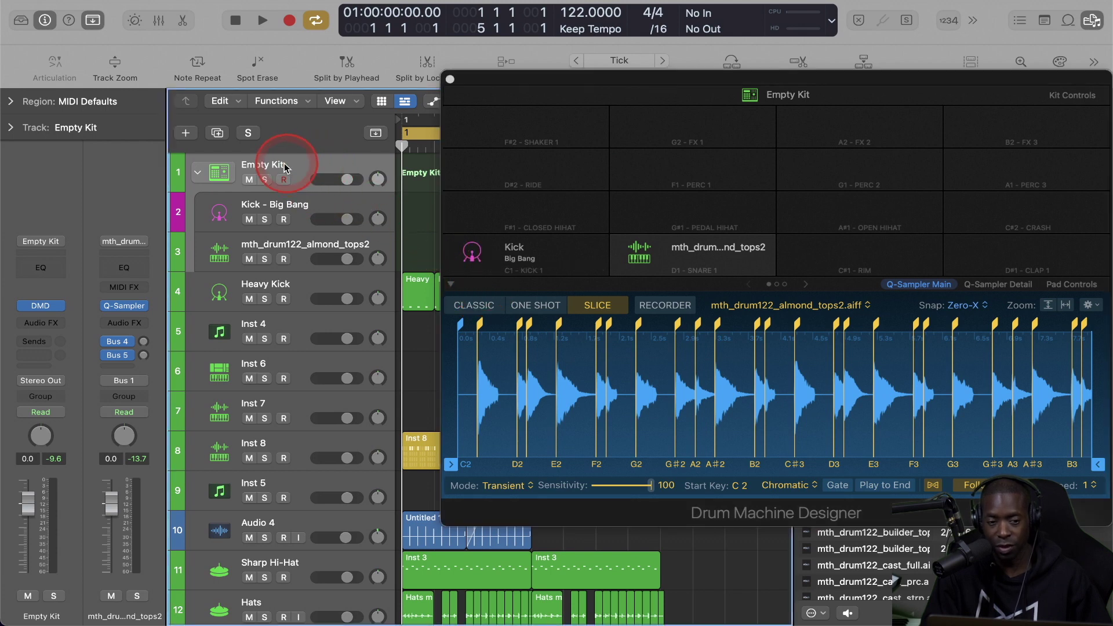
Collapse and re-expand the Empty Kit track stack and select its Kick - Big Bang subtrack
click(197, 172)
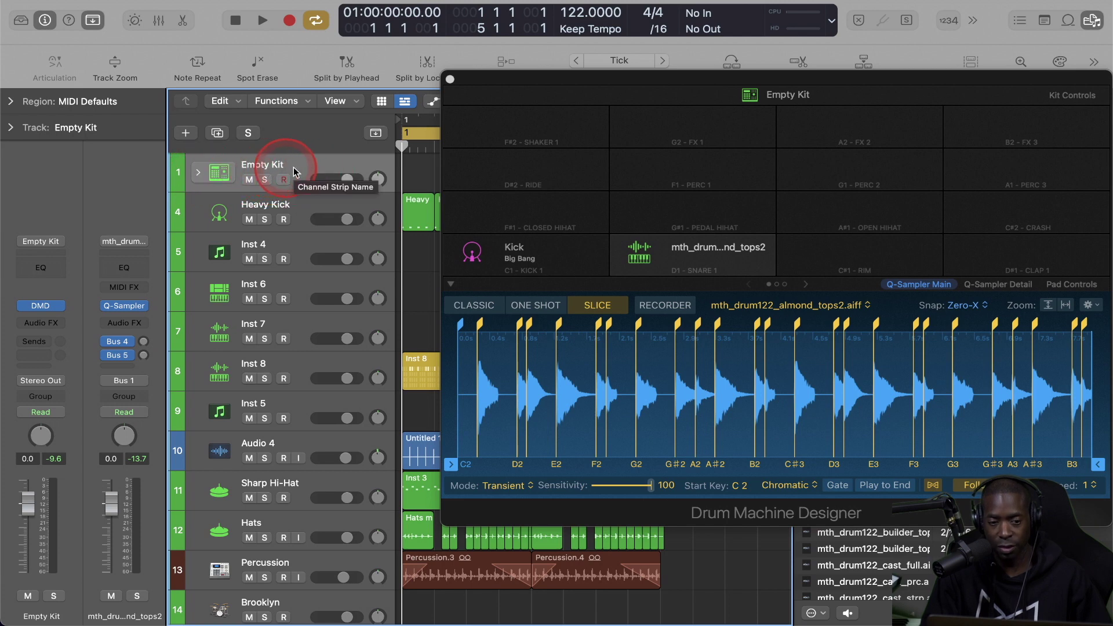
click(198, 173)
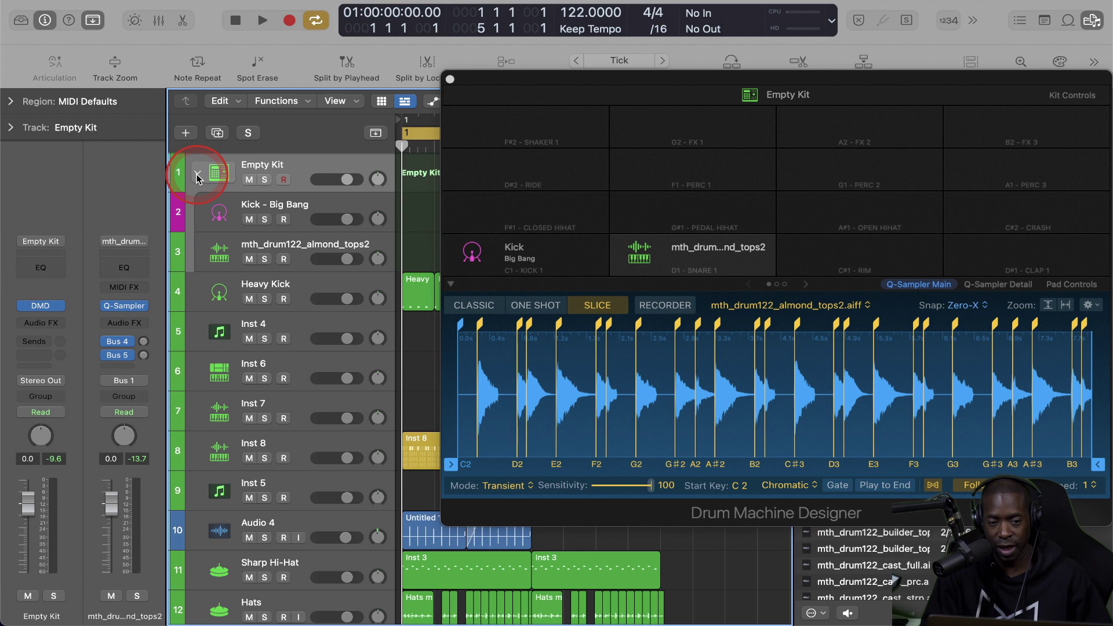
click(316, 208)
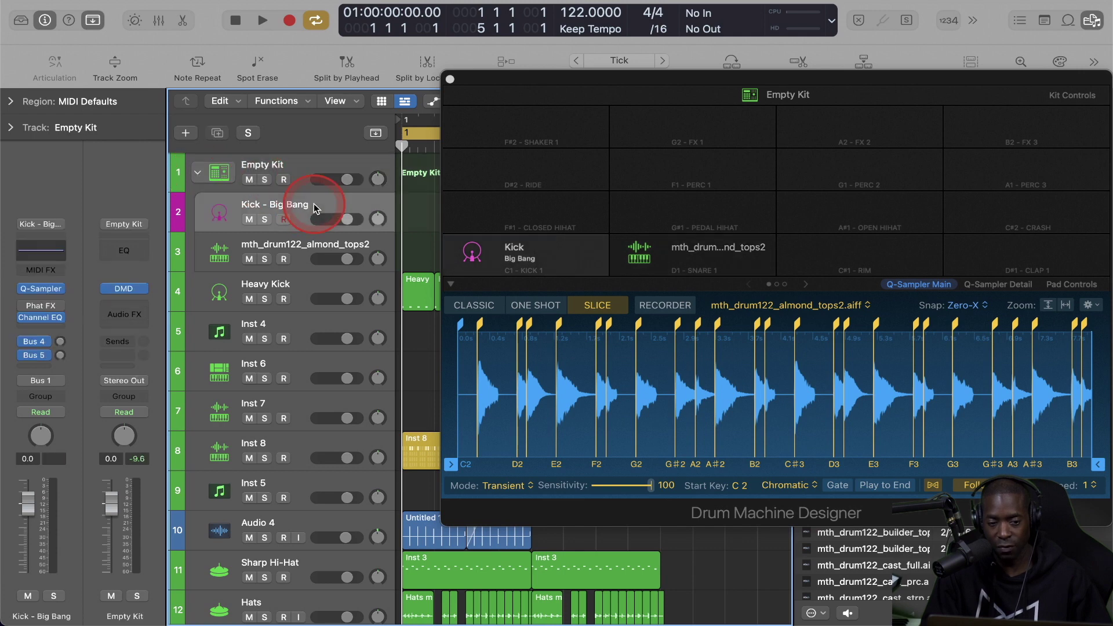
Select the mth_drum122_almond_tops2 subtrack in the Empty Kit stack
click(322, 210)
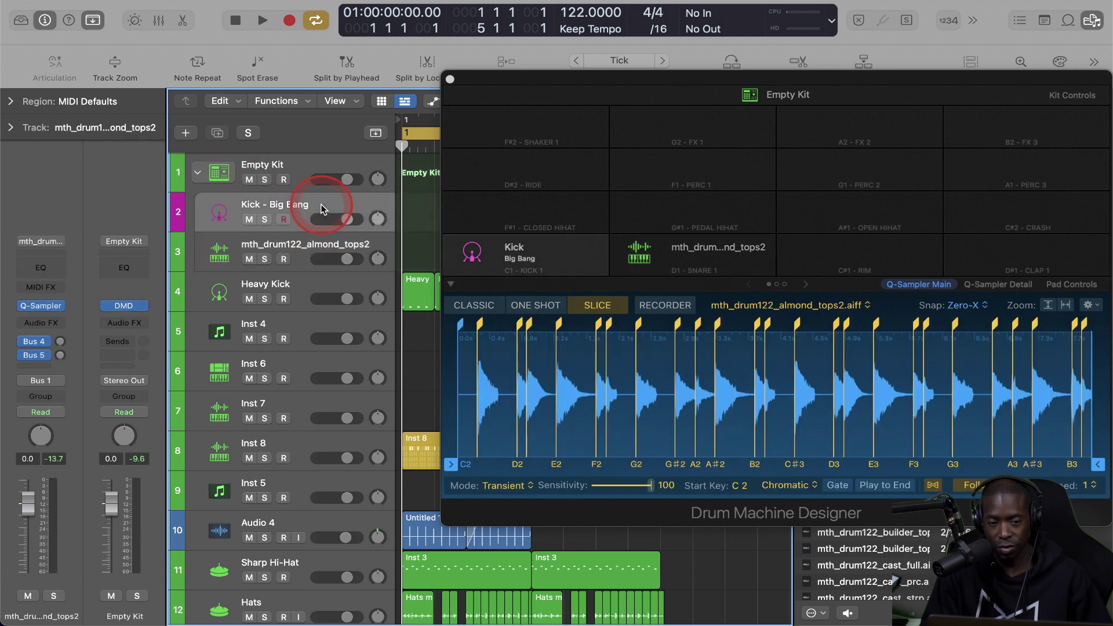
click(323, 246)
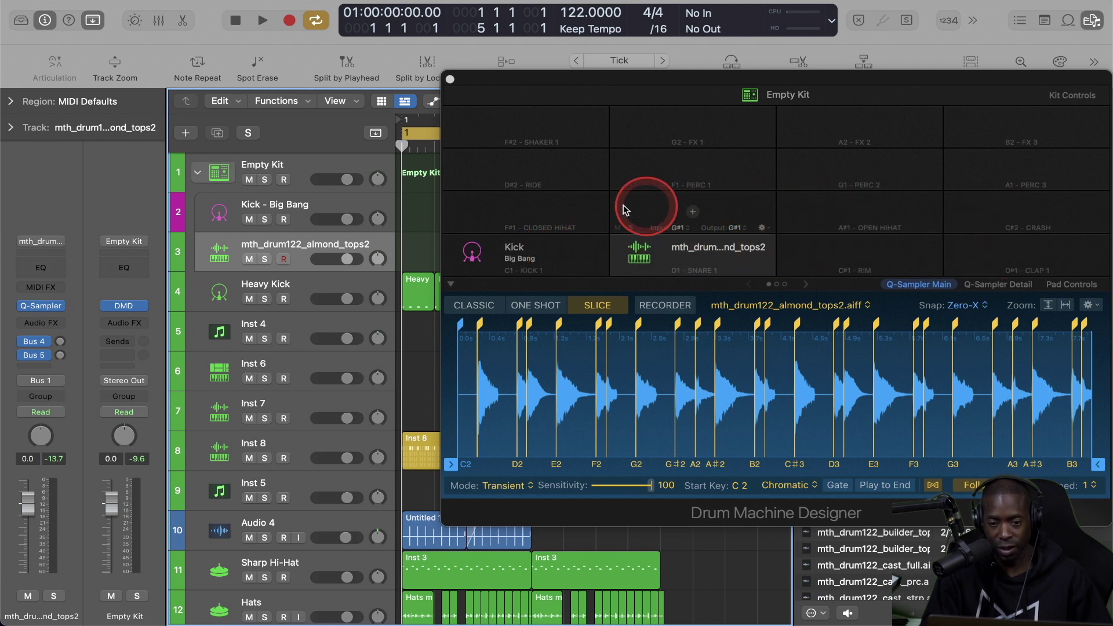
click(348, 204)
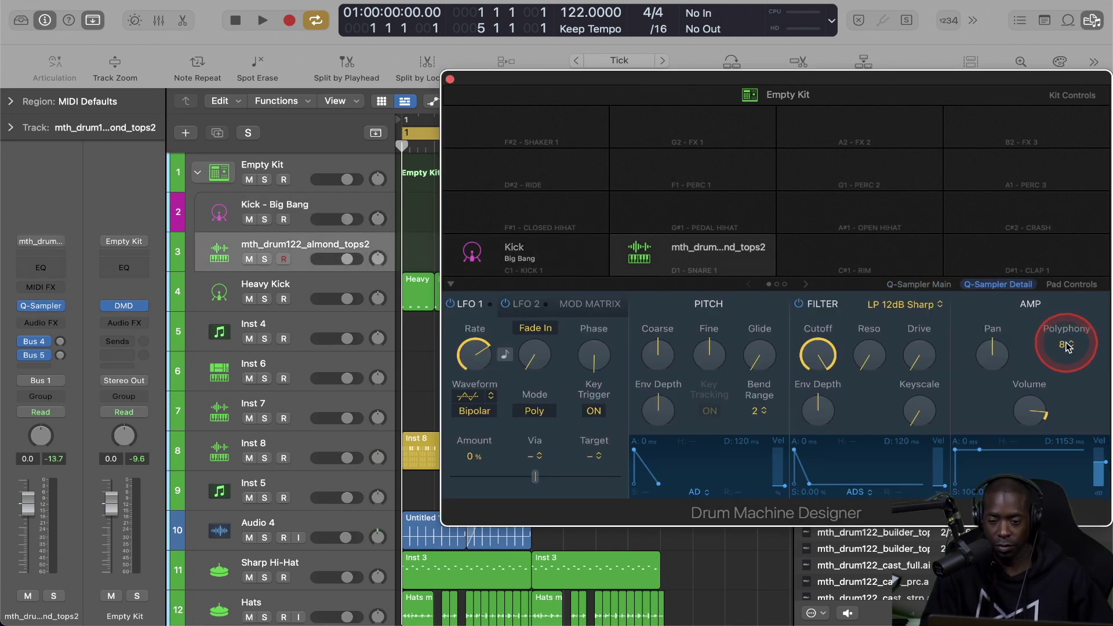
Set the almond_tops2 sampler's polyphony to 1 and return to its main waveform view, choosing One Shot mode
click(1066, 330)
click(1066, 243)
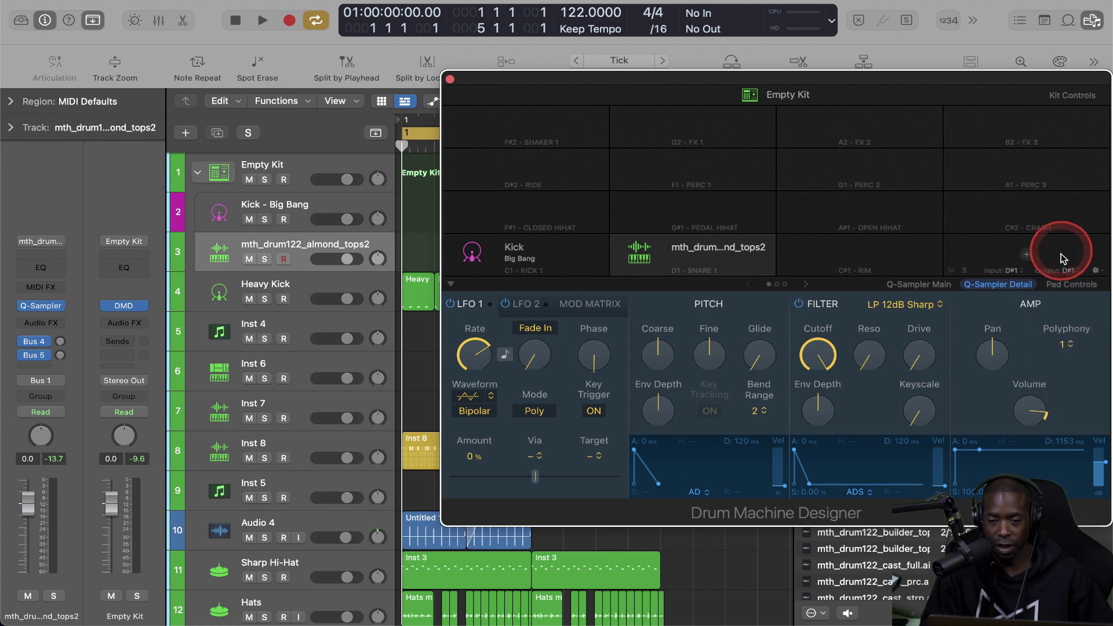
click(934, 285)
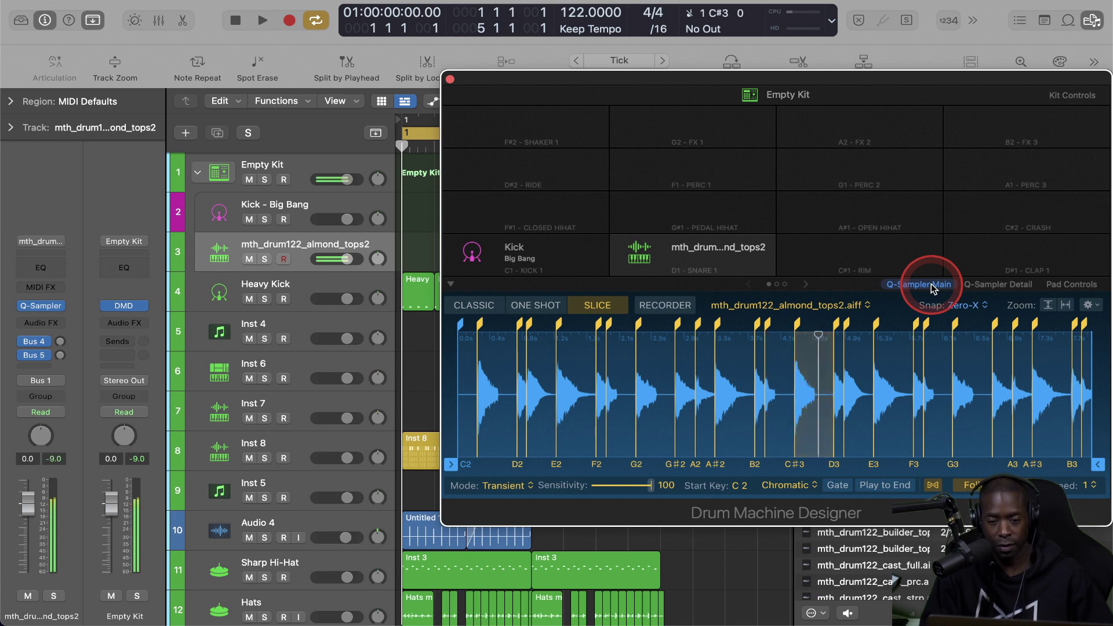
click(535, 306)
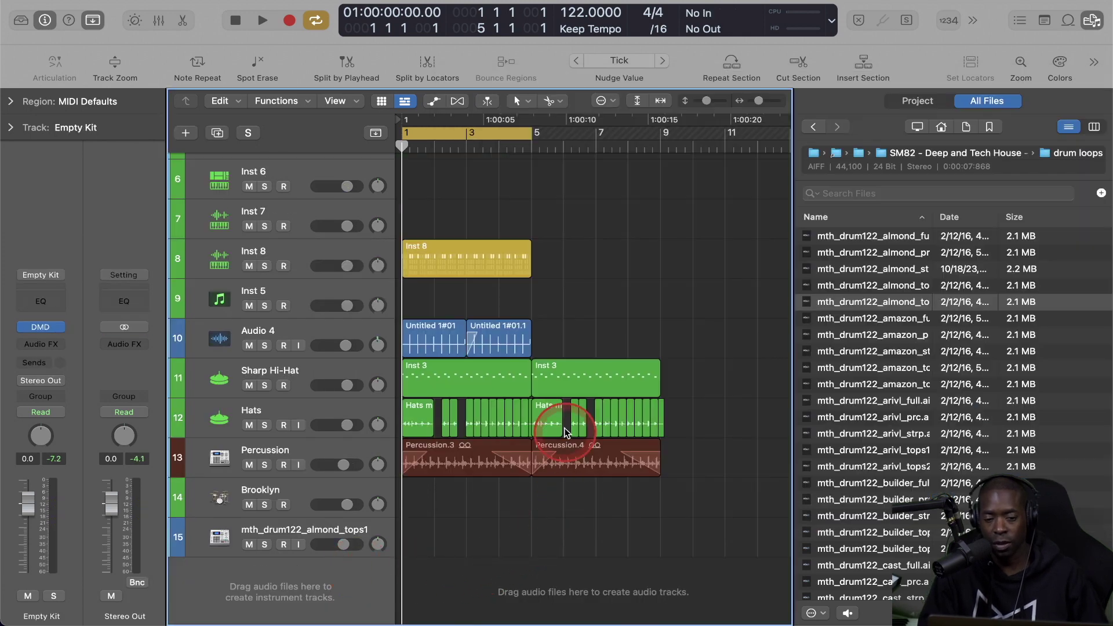
Bounce the Stereo Out offline from bar 1 to bar 5 as a 24-bit, 44100 Wave PCM file
click(113, 478)
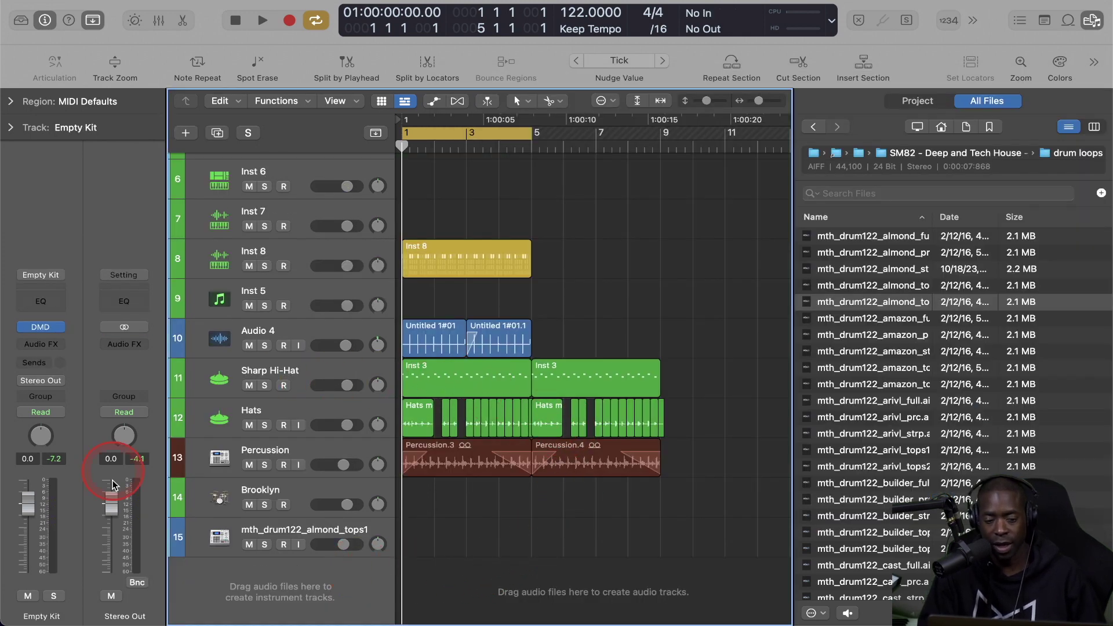
click(137, 583)
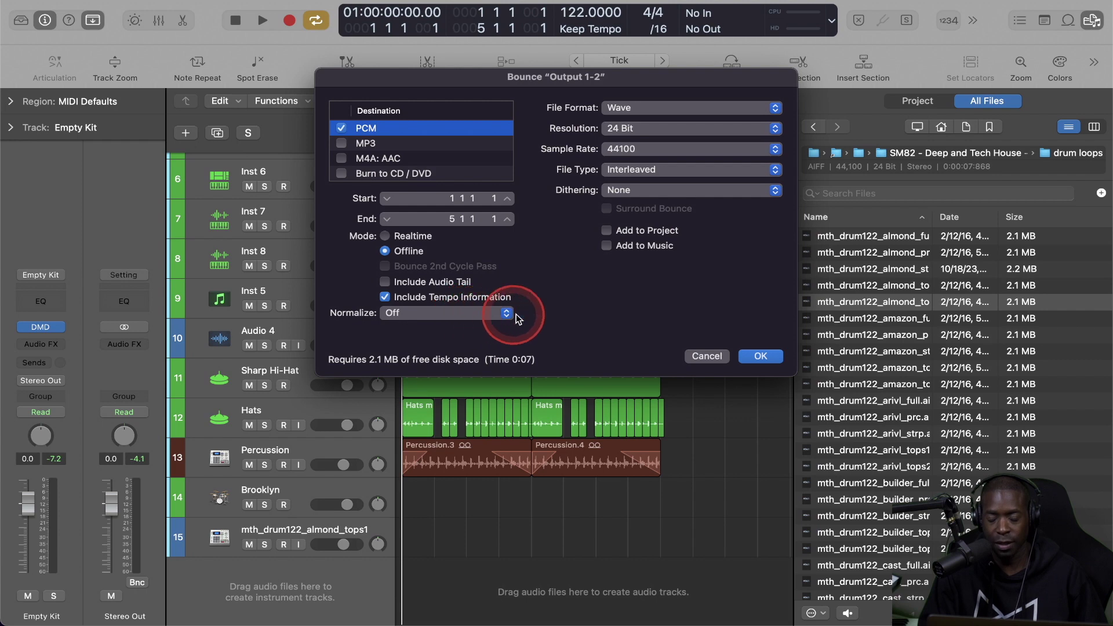
click(764, 356)
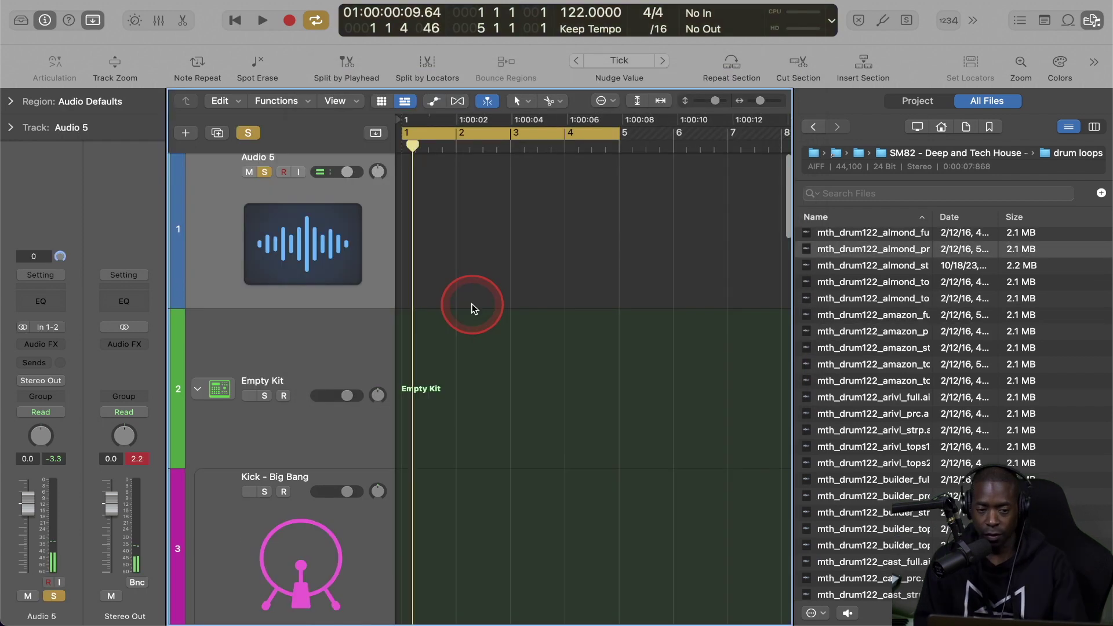
Place the mth_drum122_almond_prc loop at bar 1 on the Audio 5 track, enlarged enough to show its waveform
drag(829, 255, 416, 241)
key(super+Down)
key(super+Right)
key(super+Right)
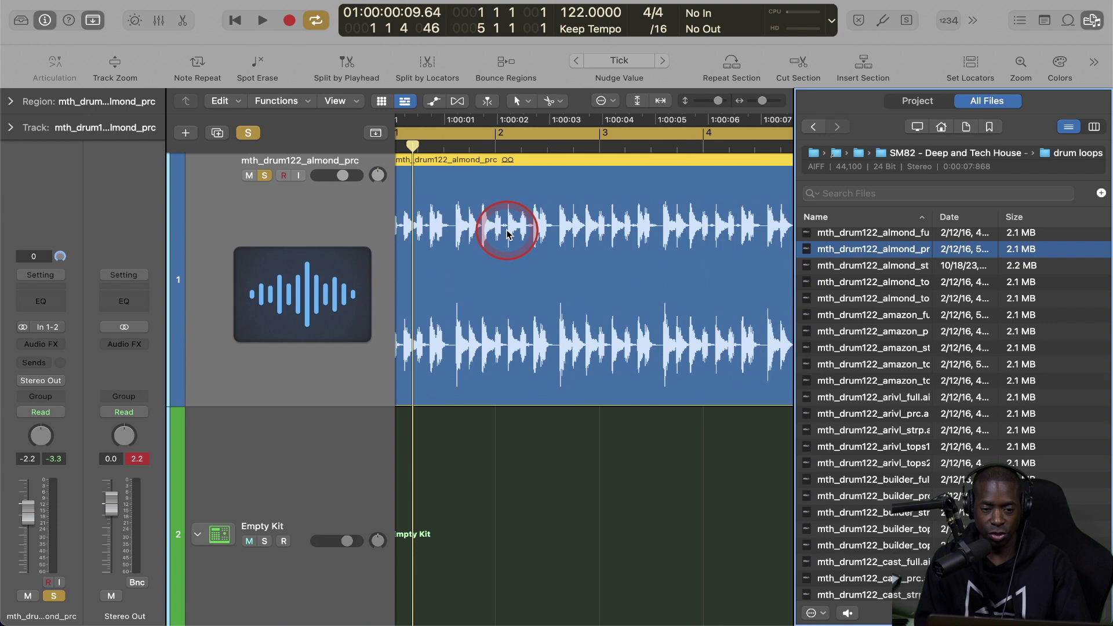
key(super+Left)
key(super+Left)
key(super+Right)
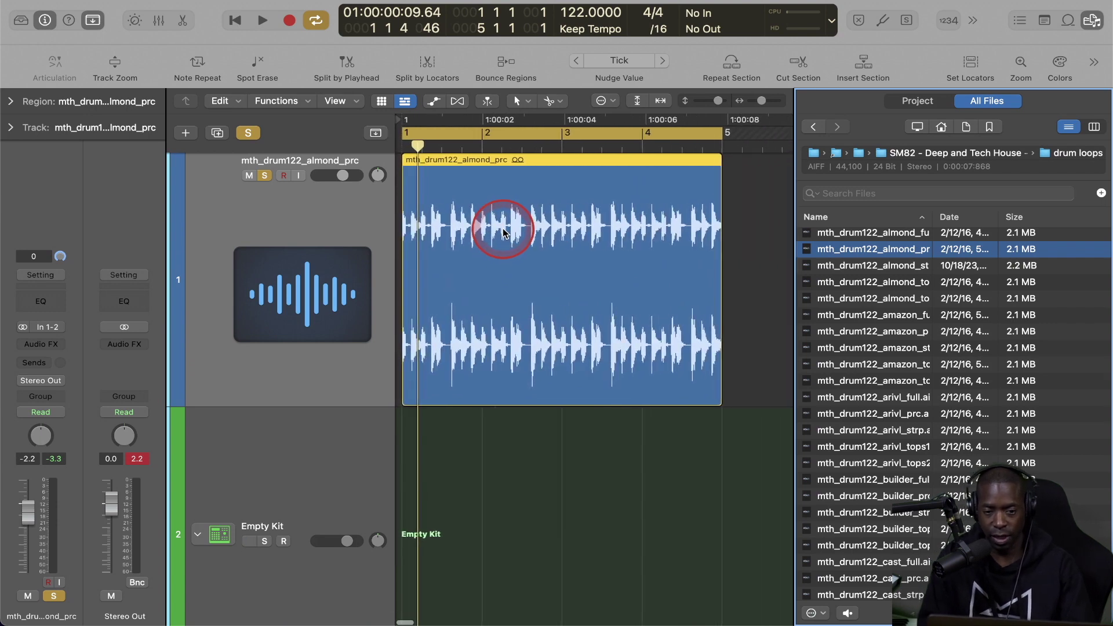
Show Flex editing and set the mth_drum122_almond_prc track to Flex Time - Rhythmic
click(459, 103)
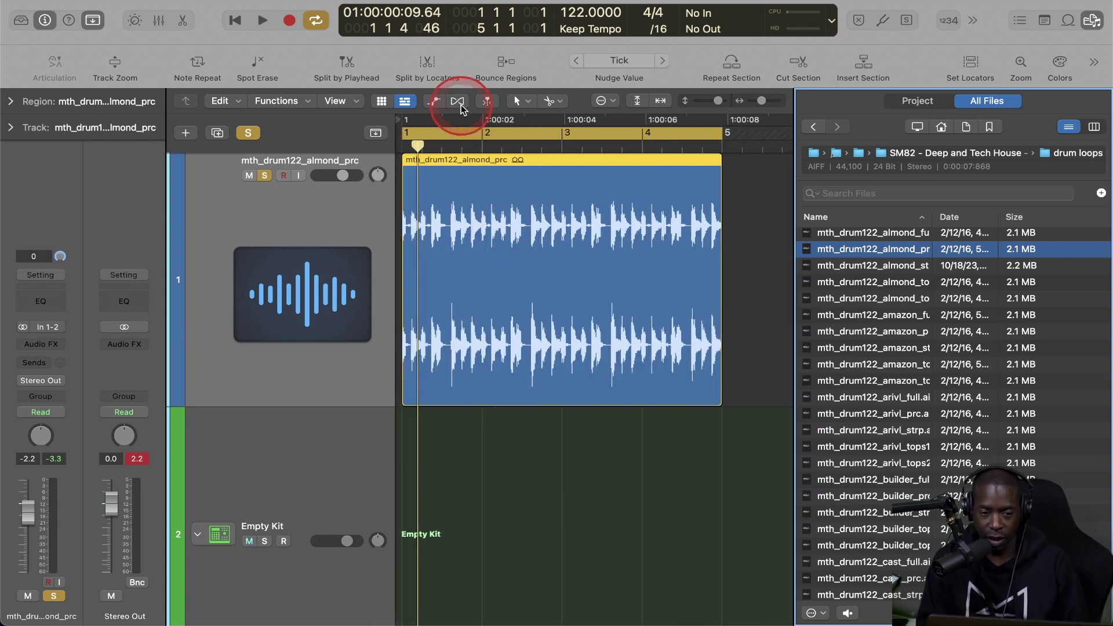
click(459, 103)
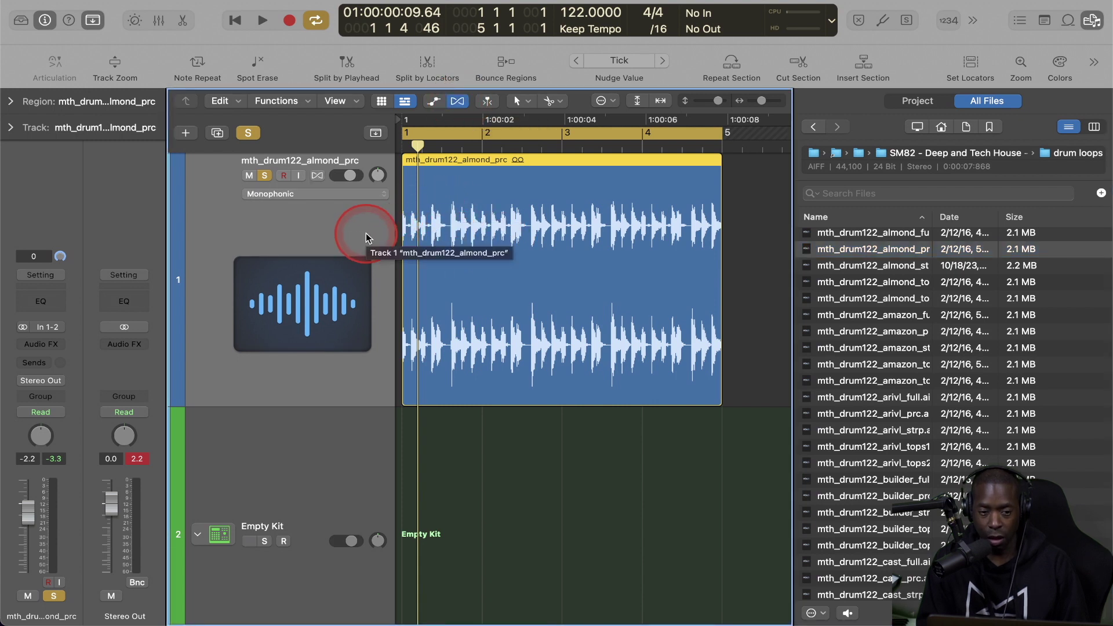
click(272, 195)
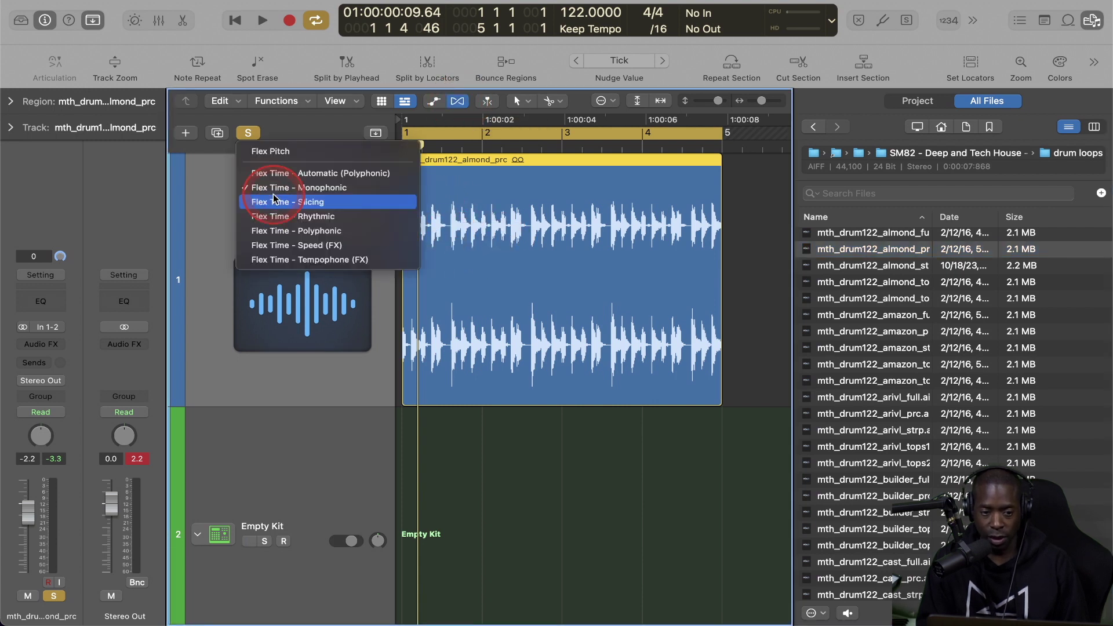
click(276, 216)
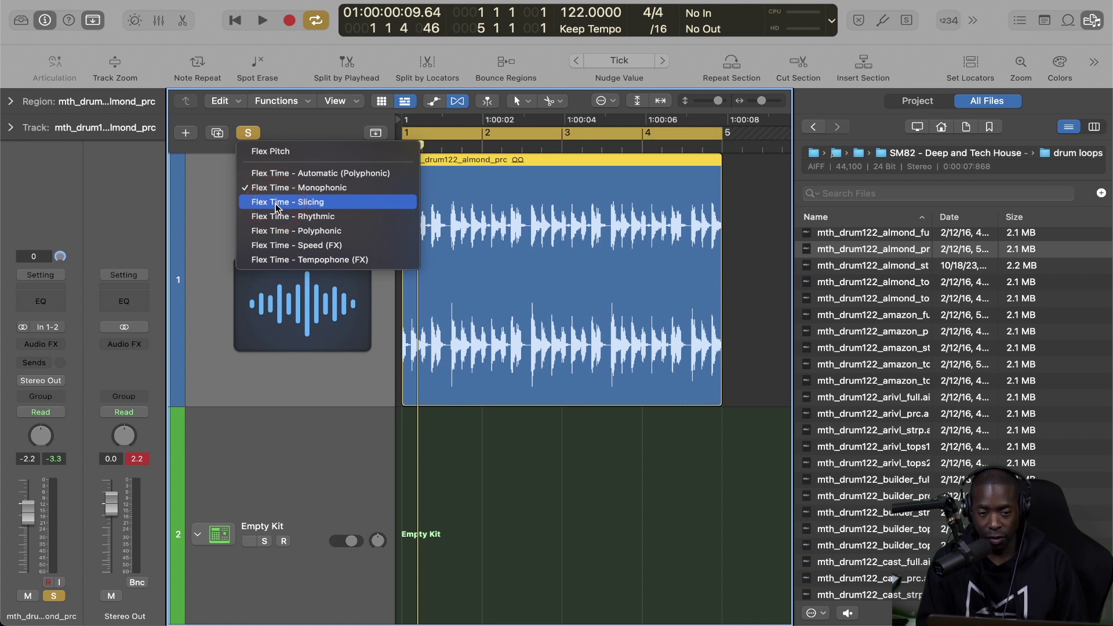
click(277, 216)
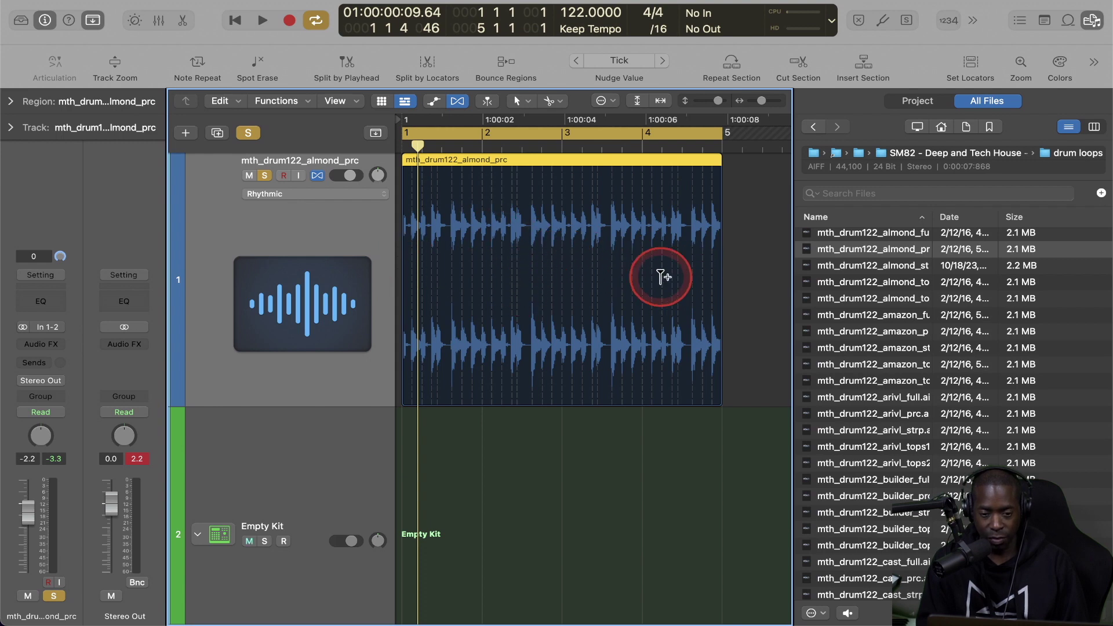
Audition the mth_drum122_almond_prc loop and set its region Quantize to 1/16 Swing D
click(10, 102)
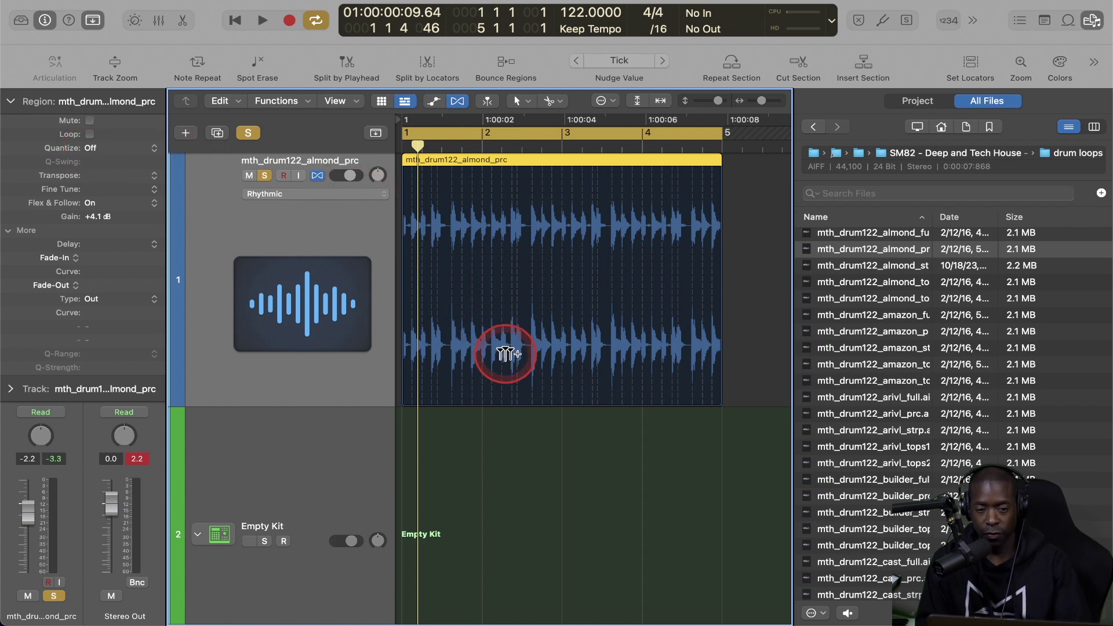
key(space)
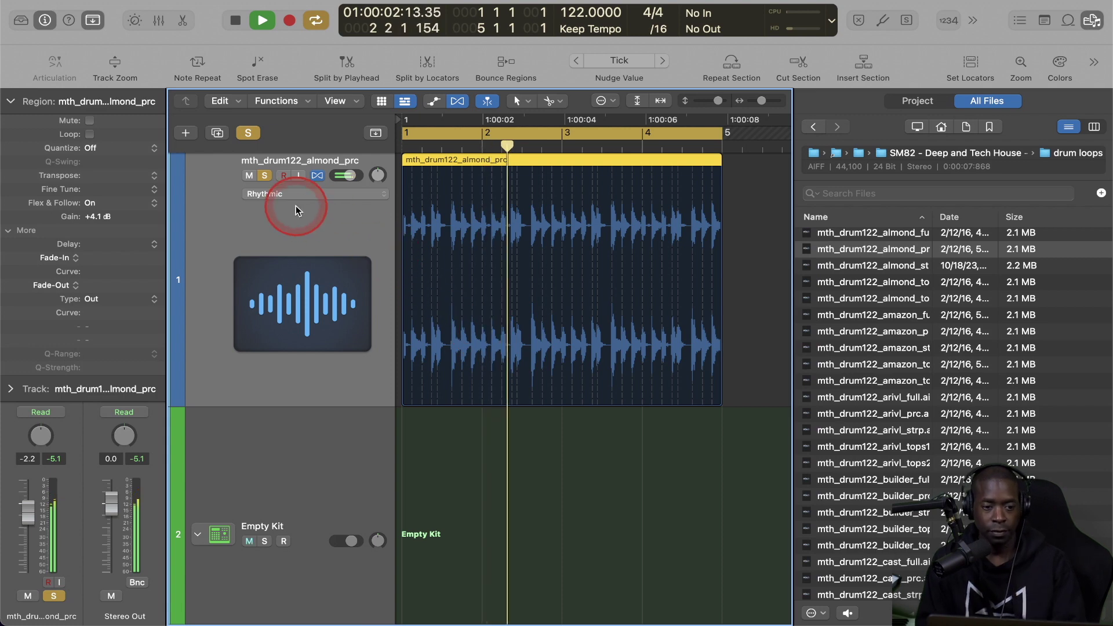
key(space)
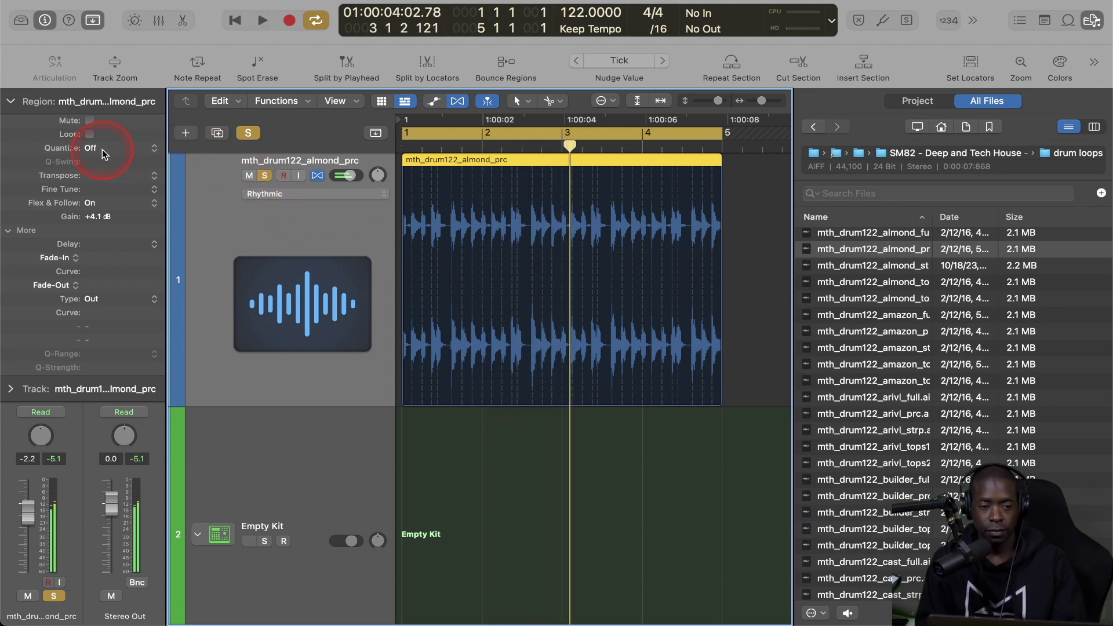
click(105, 149)
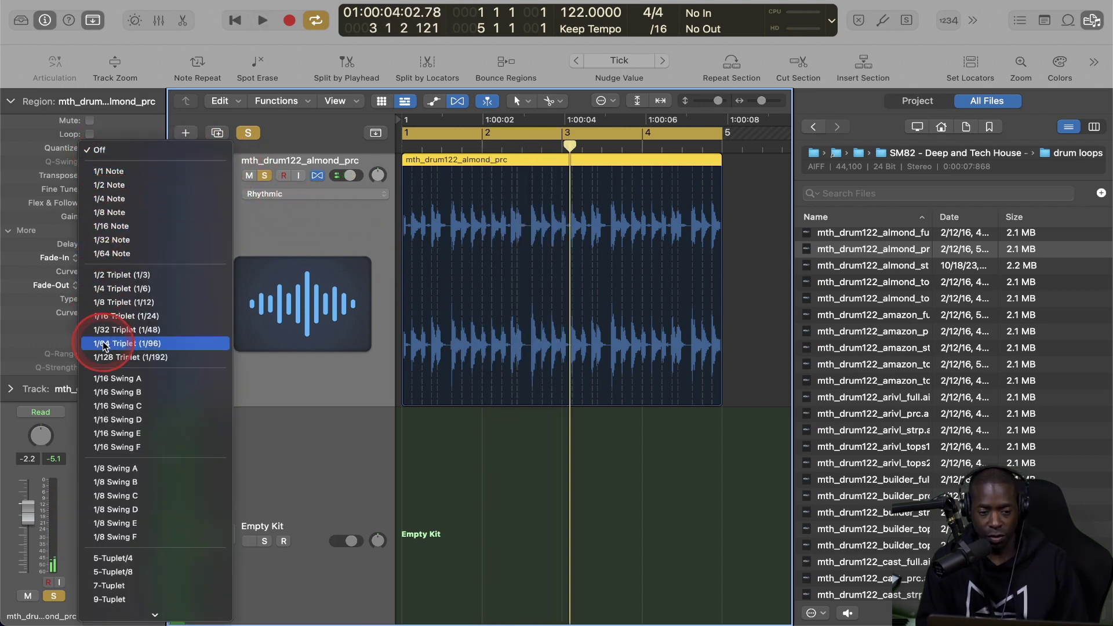
click(131, 420)
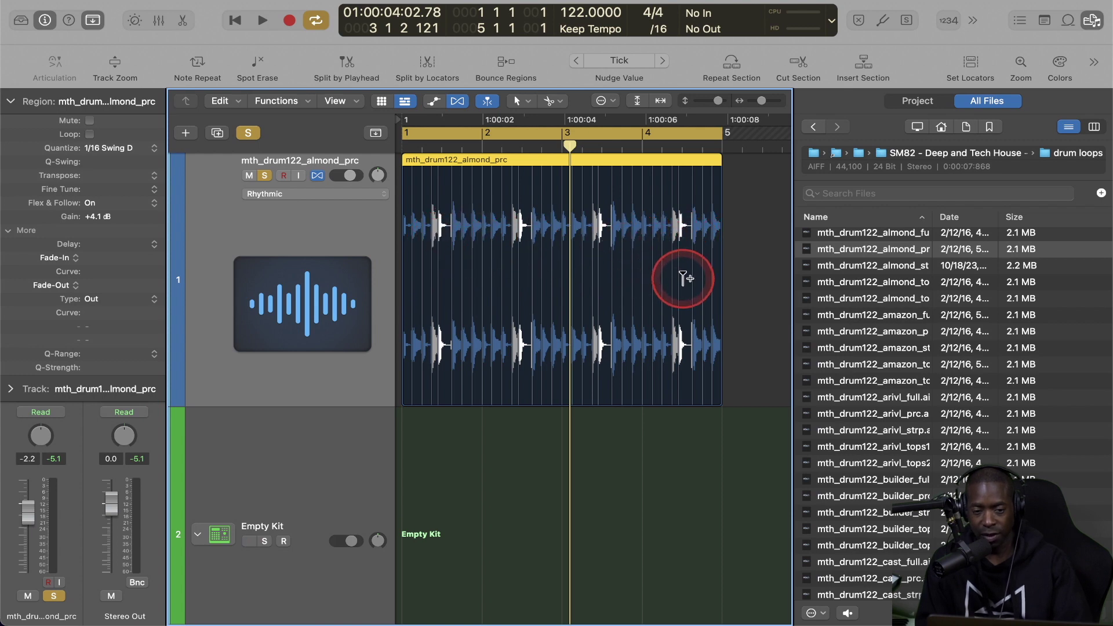
Play back the swing-quantized loop and hide the Flex editing view
key(space)
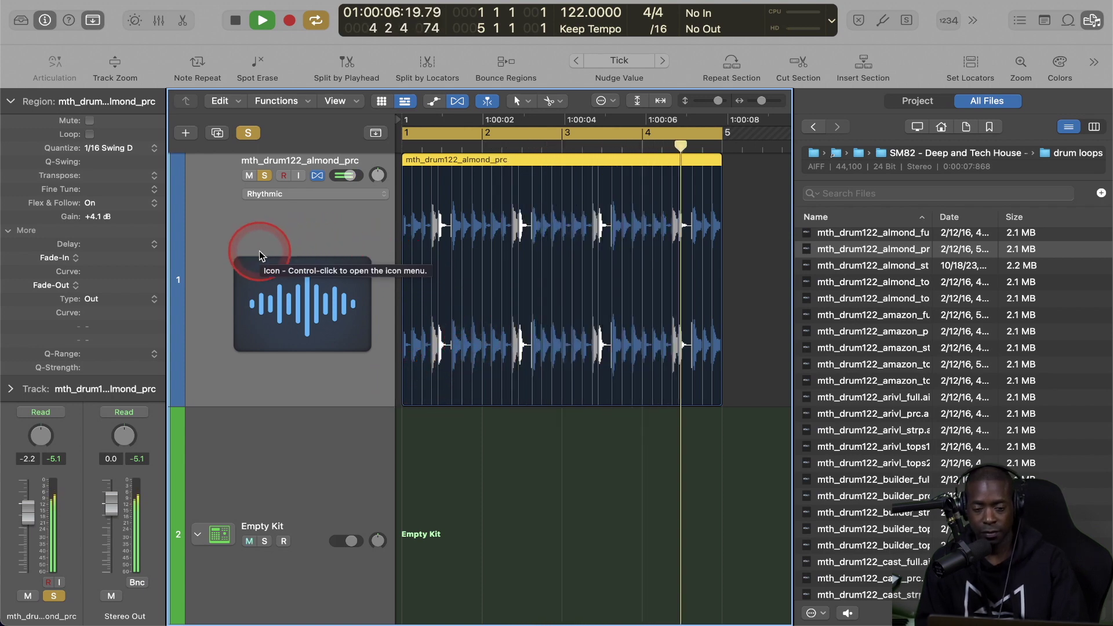
key(space)
click(457, 102)
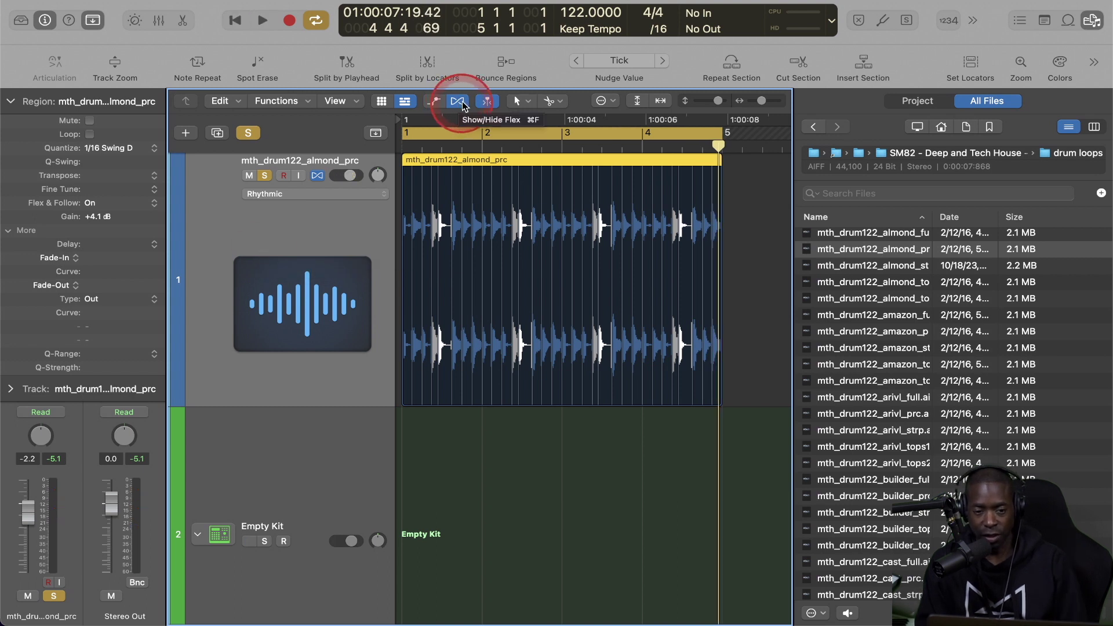
click(457, 102)
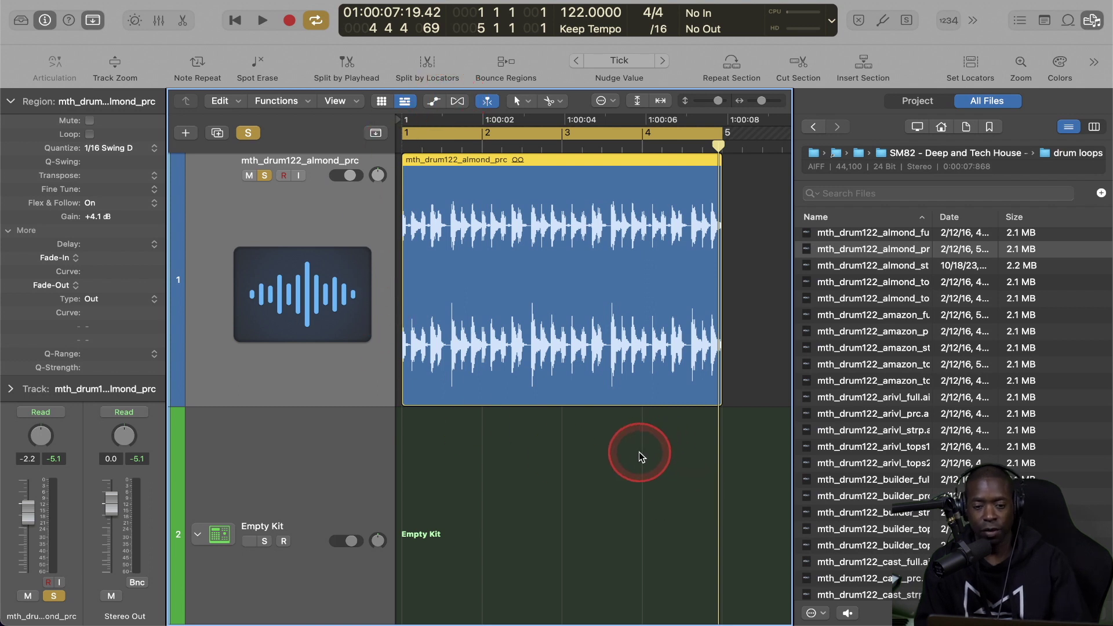
key(space)
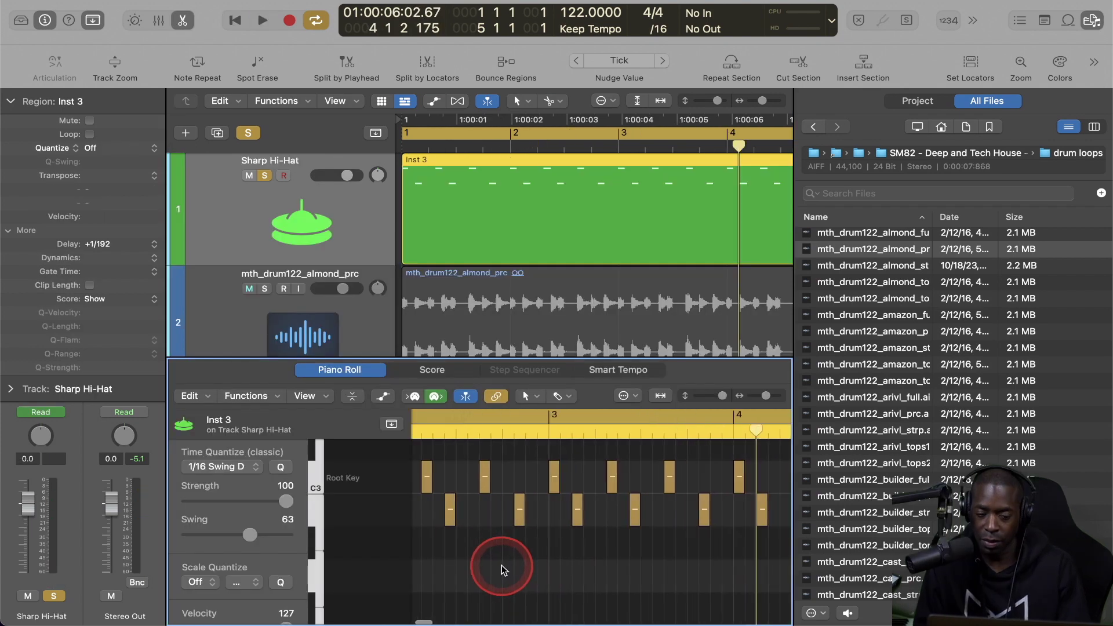
Move the B2 note before beat 1 3 of the Sharp Hi-Hat region earlier and select the C3 note preceding it
scroll(502, 567, left, 5)
scroll(504, 567, up, 5)
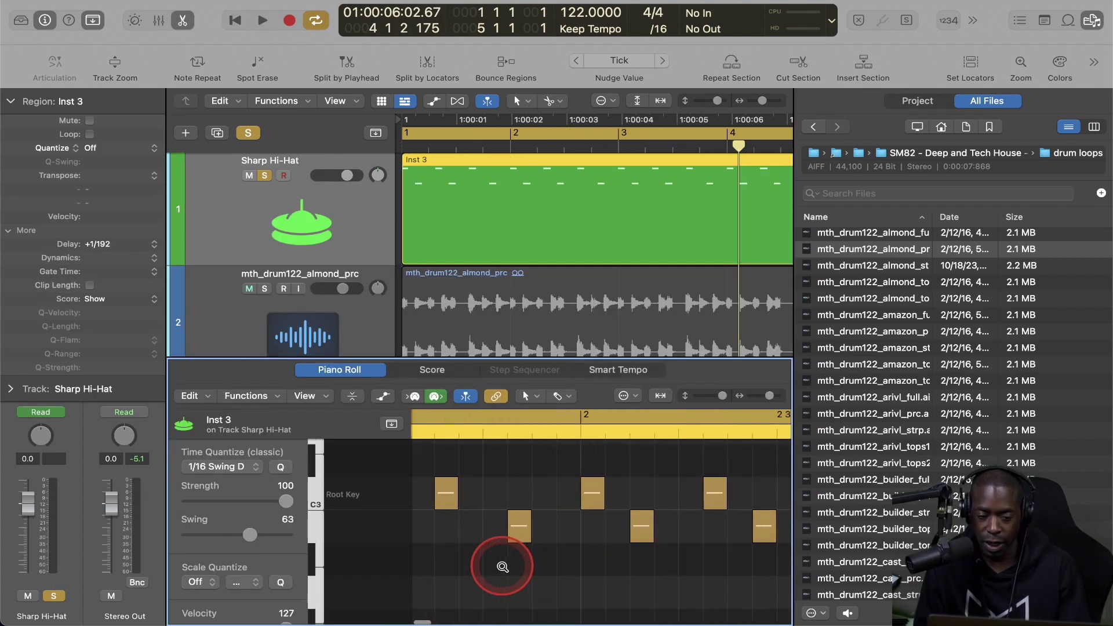
scroll(503, 567, up, 2)
scroll(497, 567, left, 4)
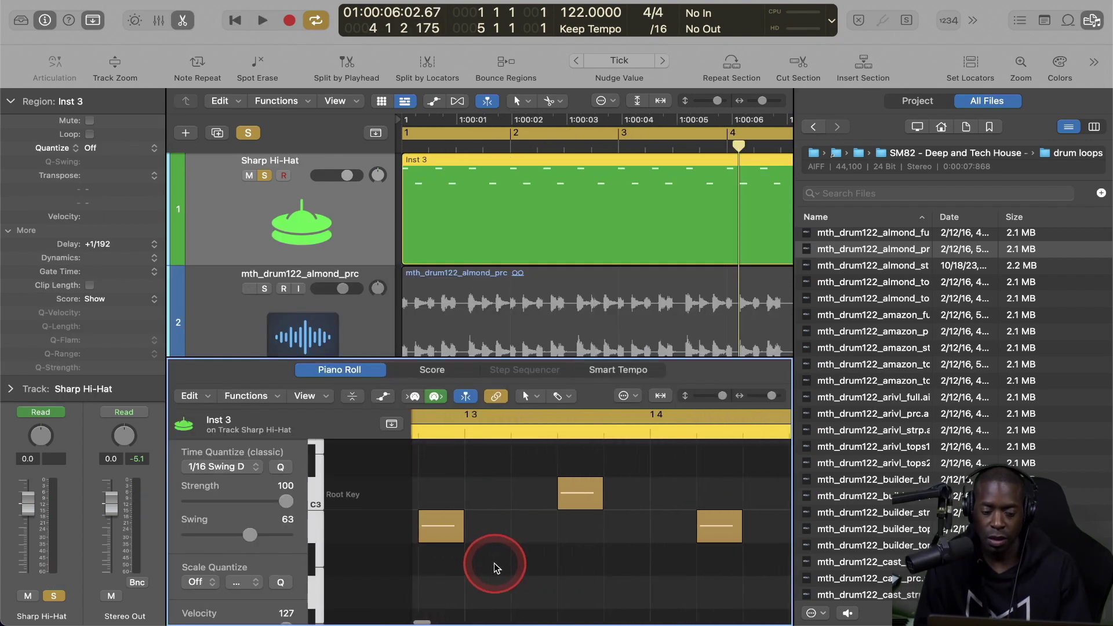
scroll(494, 564, left, 3)
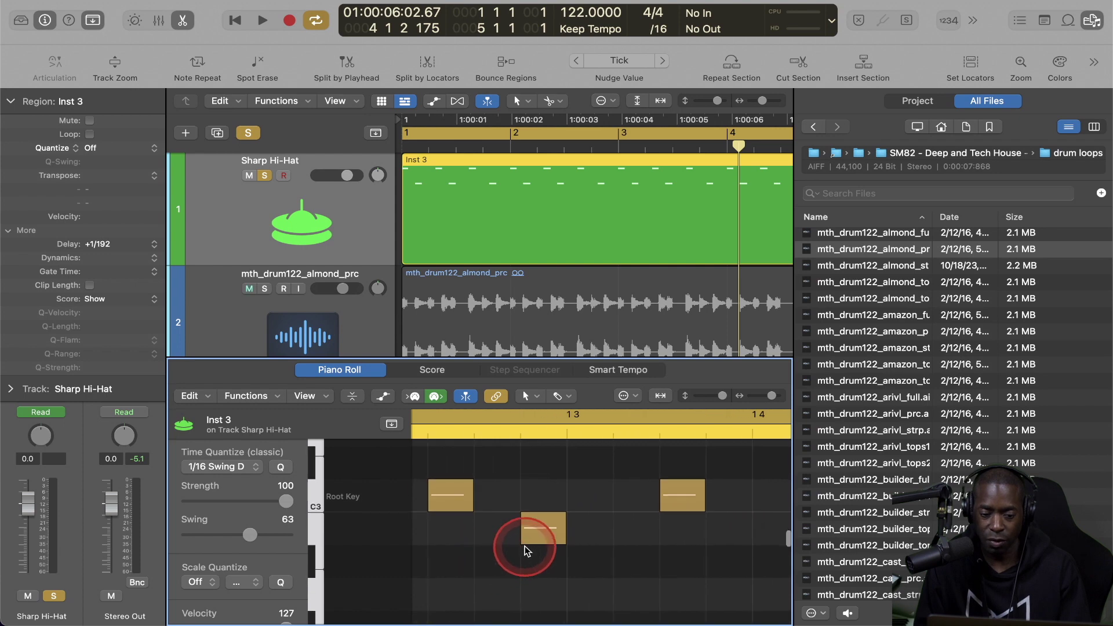
click(544, 531)
click(469, 508)
click(499, 538)
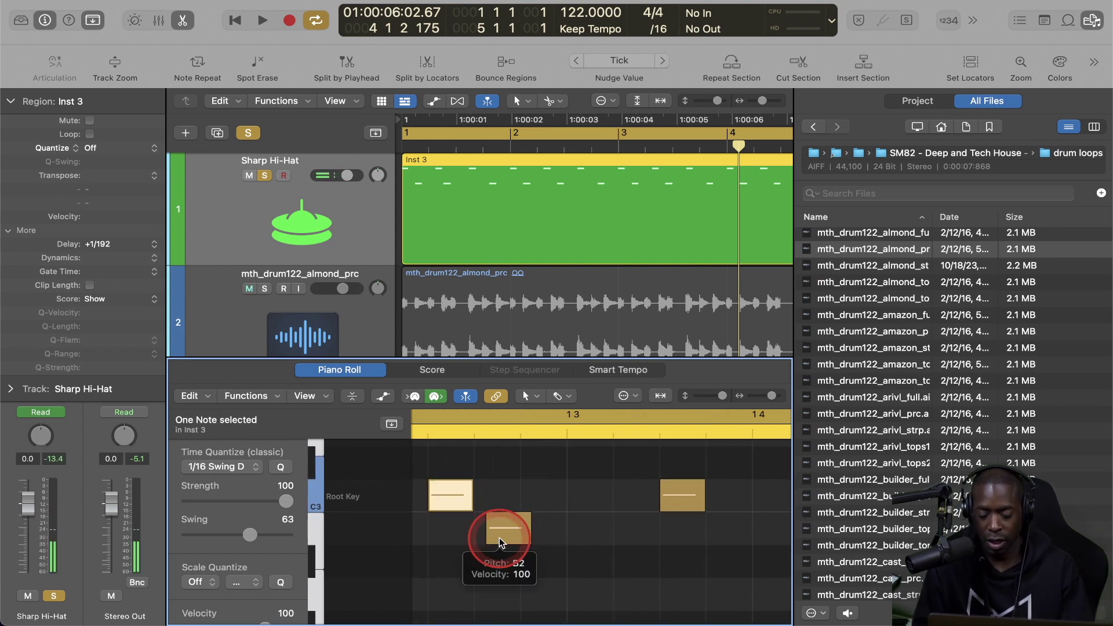
Nudge the selected C3 hi-hat note slightly earlier in tick increments
key(alt+Left)
key(alt+Left)
key(alt+Left)
key(alt+Left)
key(alt+Left)
key(alt+Left)
key(alt+Left)
key(alt+Left)
key(alt+Left)
key(alt+Left)
key(alt+Left)
key(alt+Left)
key(alt+Left)
key(alt+Left)
key(alt+Left)
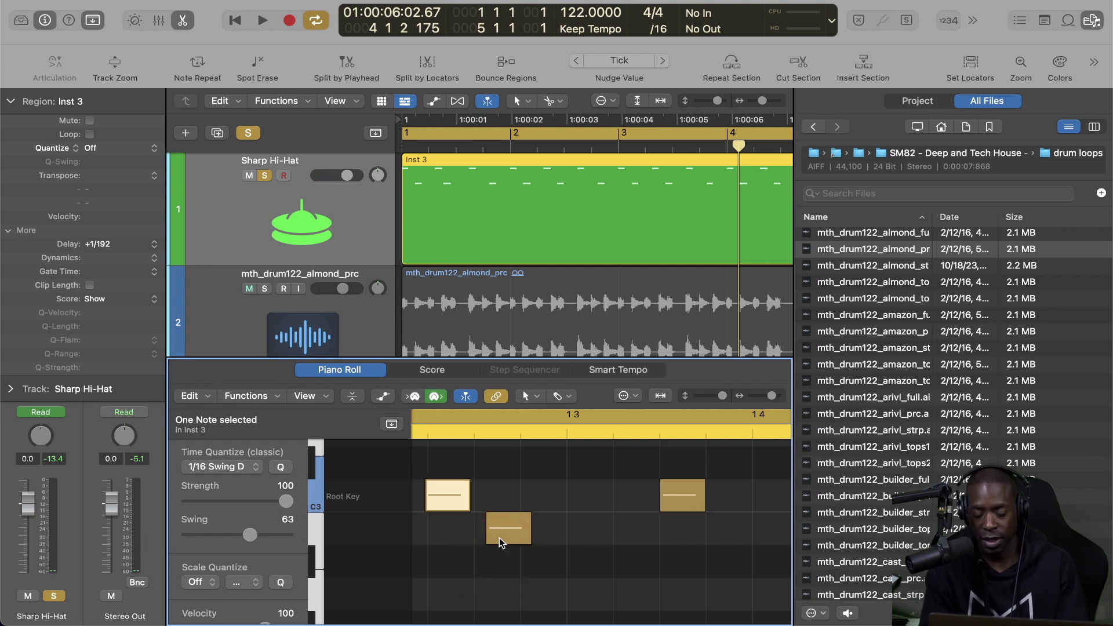
Nudge the selected C3 hi-hat note back later in tick increments, slightly past its original position
key(alt+Right)
key(alt+Right)
key(alt+Right)
key(alt+Right)
key(alt+Right)
key(alt+Right)
key(alt+Right)
key(alt+Right)
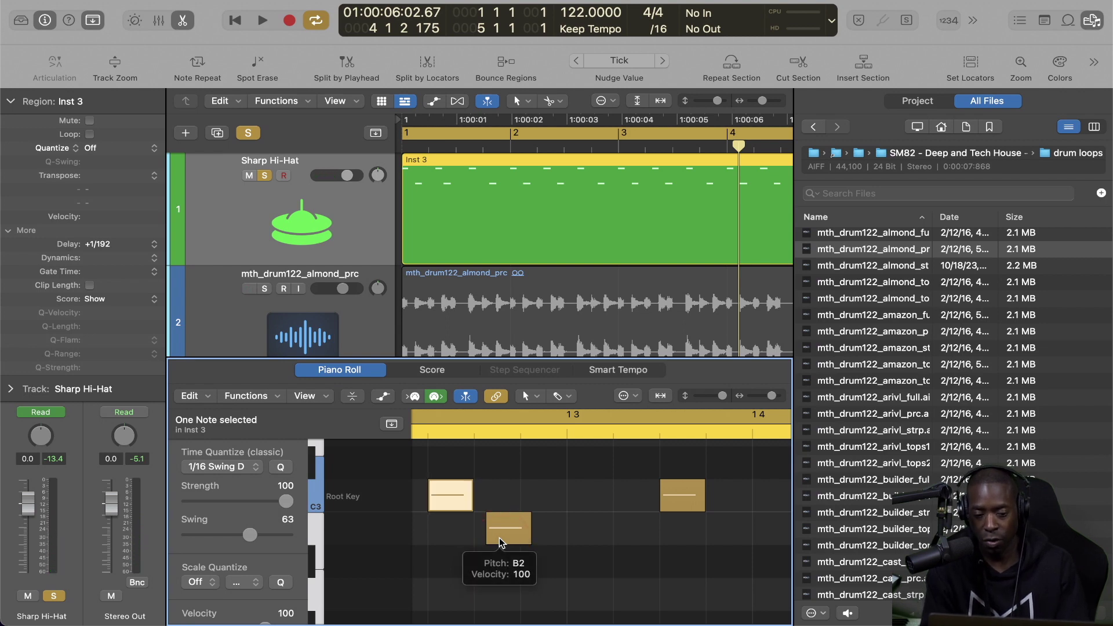
key(alt+Right)
key(alt+Right)
key(alt+Right)
key(alt+Right)
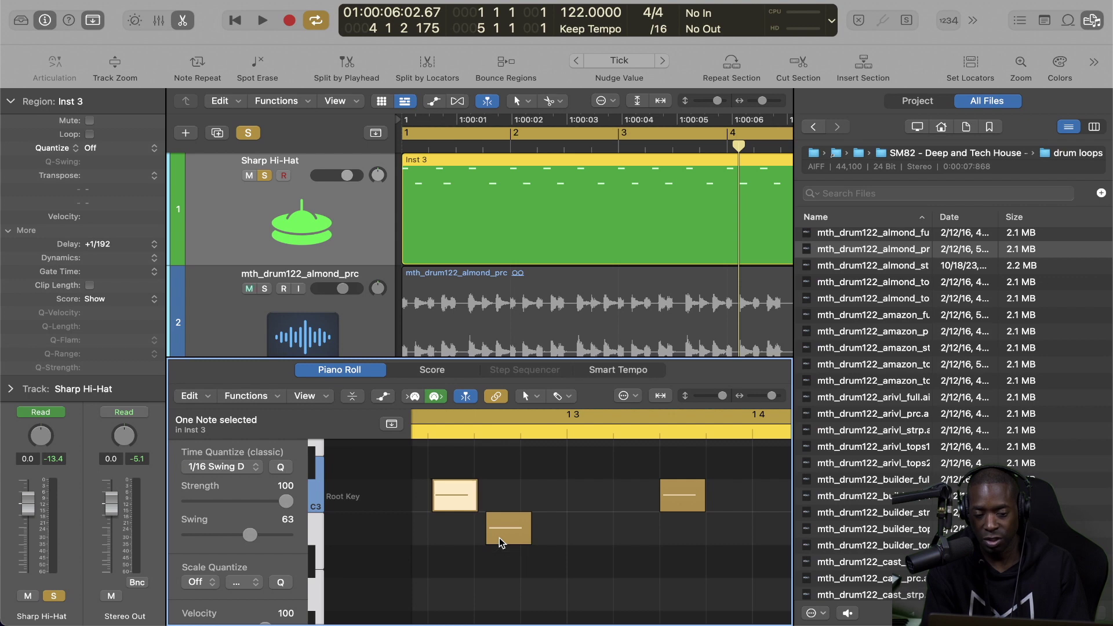
key(alt+Right)
key(alt+Right)
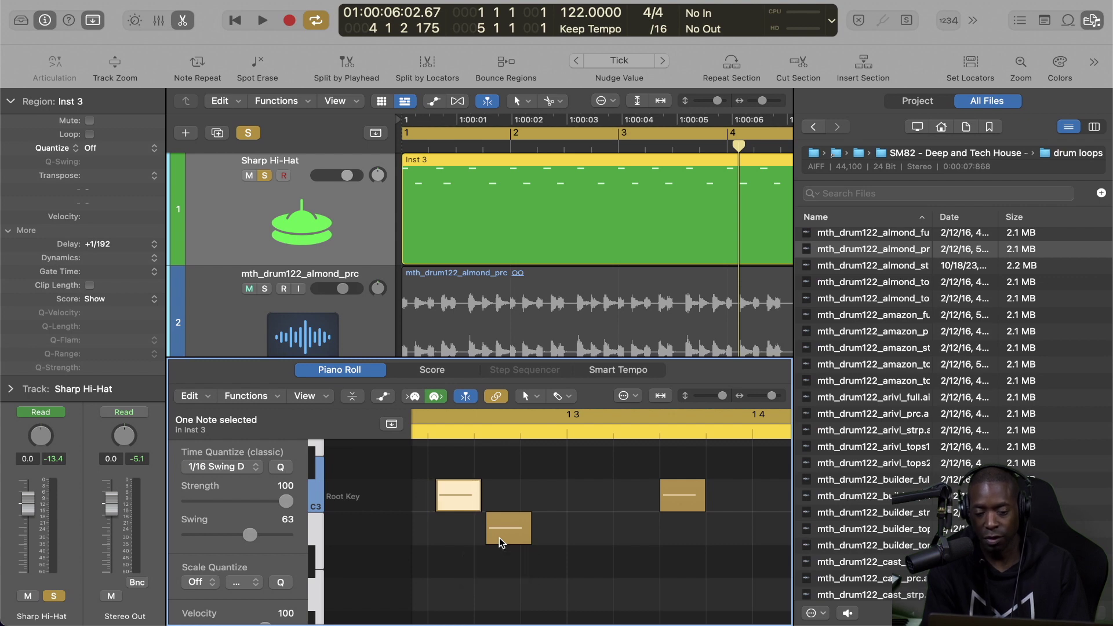
Set the project tempo to 110 and time-stretch the DGS_TEH_01_LP-125_DRUM_TOP region to four bars, ending at bar 5
click(579, 21)
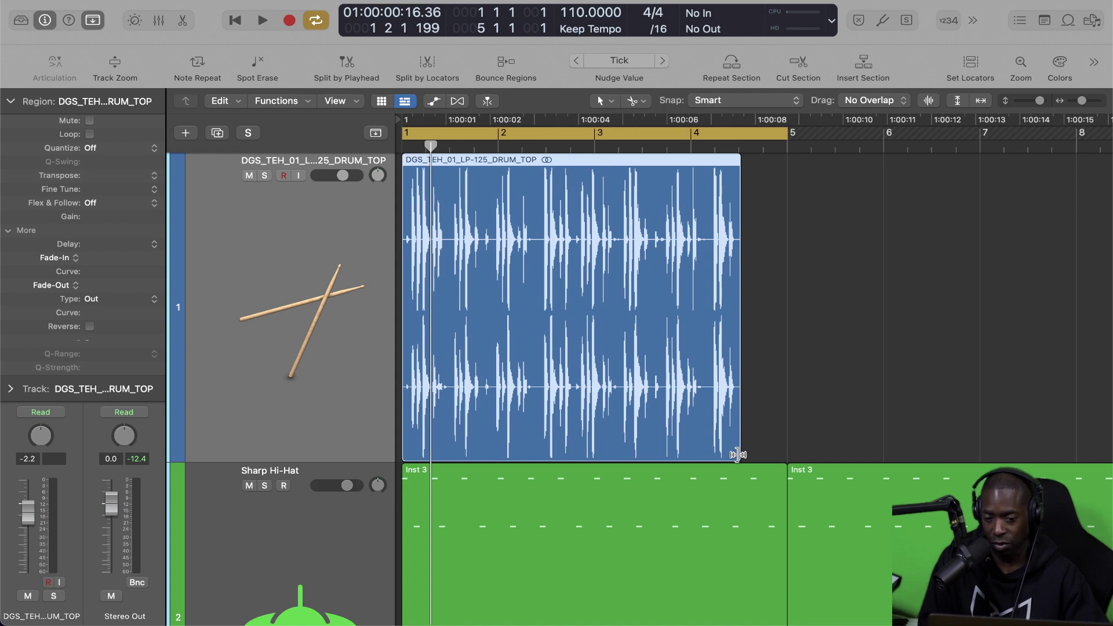
drag(738, 454, 786, 448)
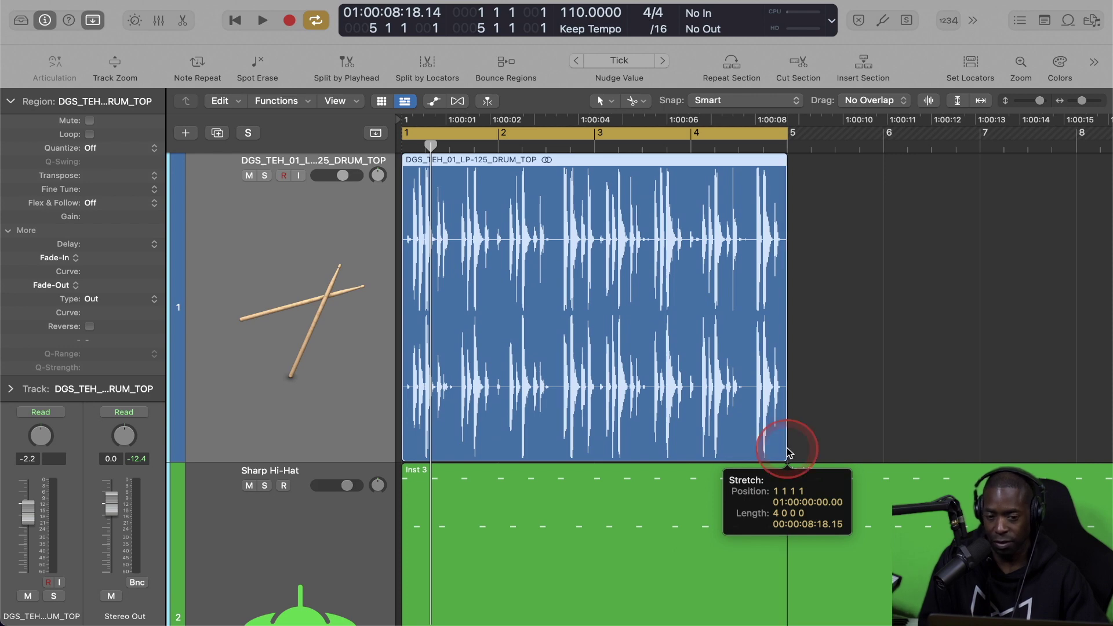
Finish stretching the DGS_TEH_01_LP-125_DRUM_TOP region to end at bar 5 and play it back
drag(788, 452, 789, 452)
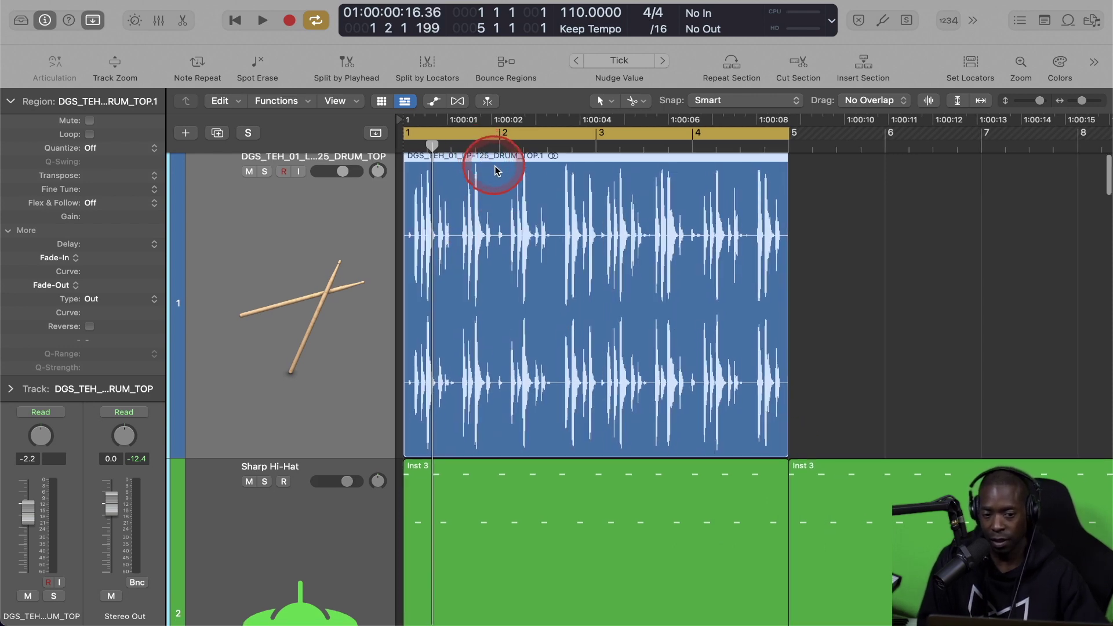
scroll(496, 171, up, 1)
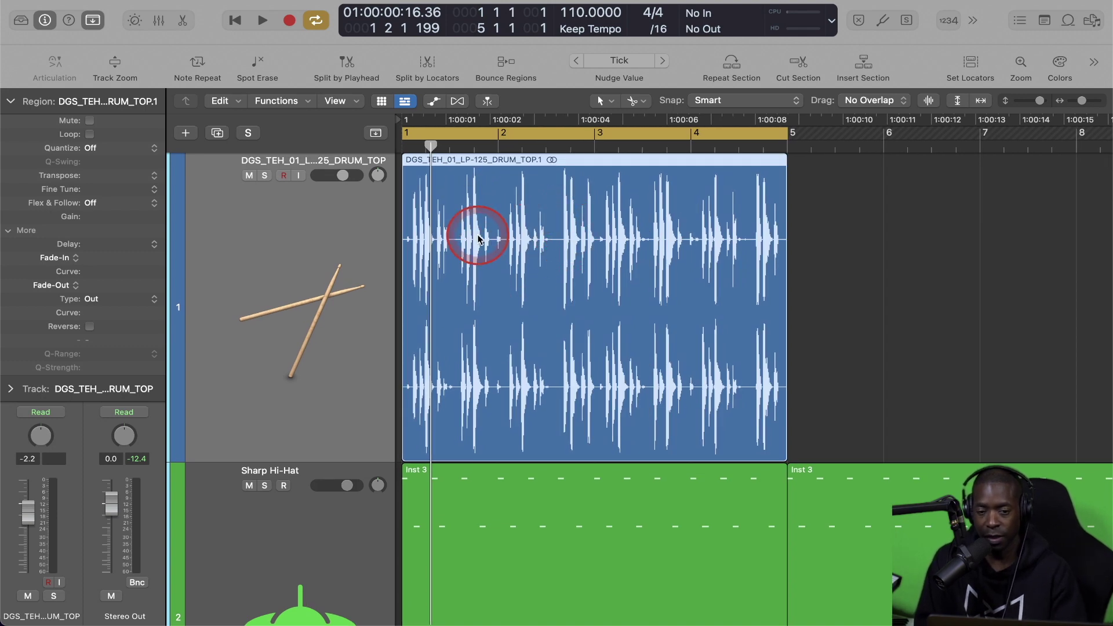
key(space)
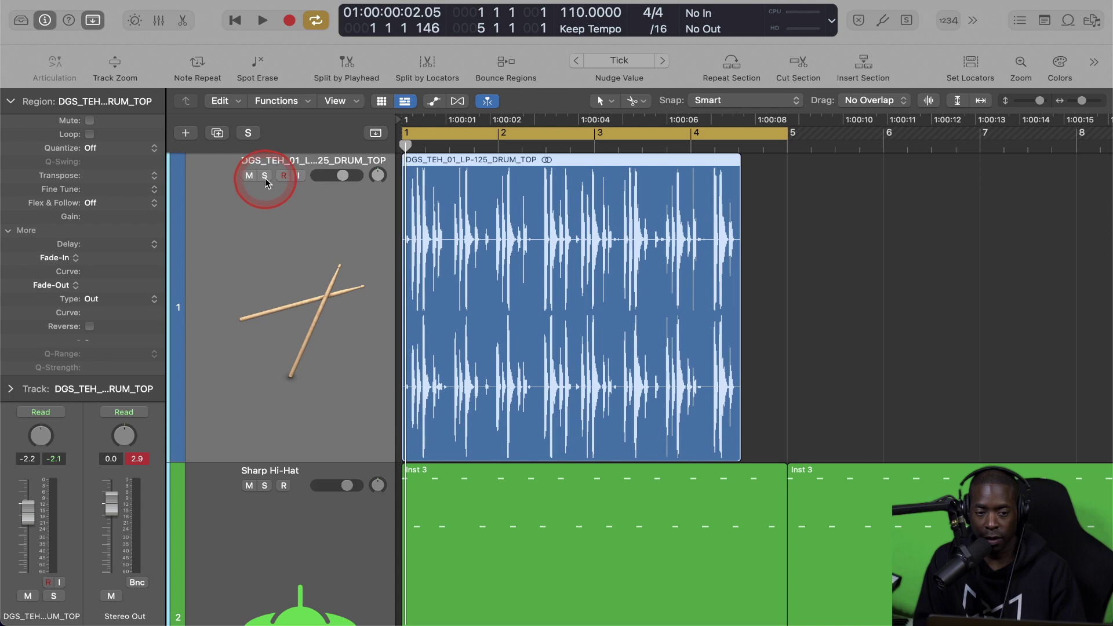
Solo the DGS_TEH_01_LP-125_DRUM_TOP track and play the unstretched loop from bar 1
click(264, 176)
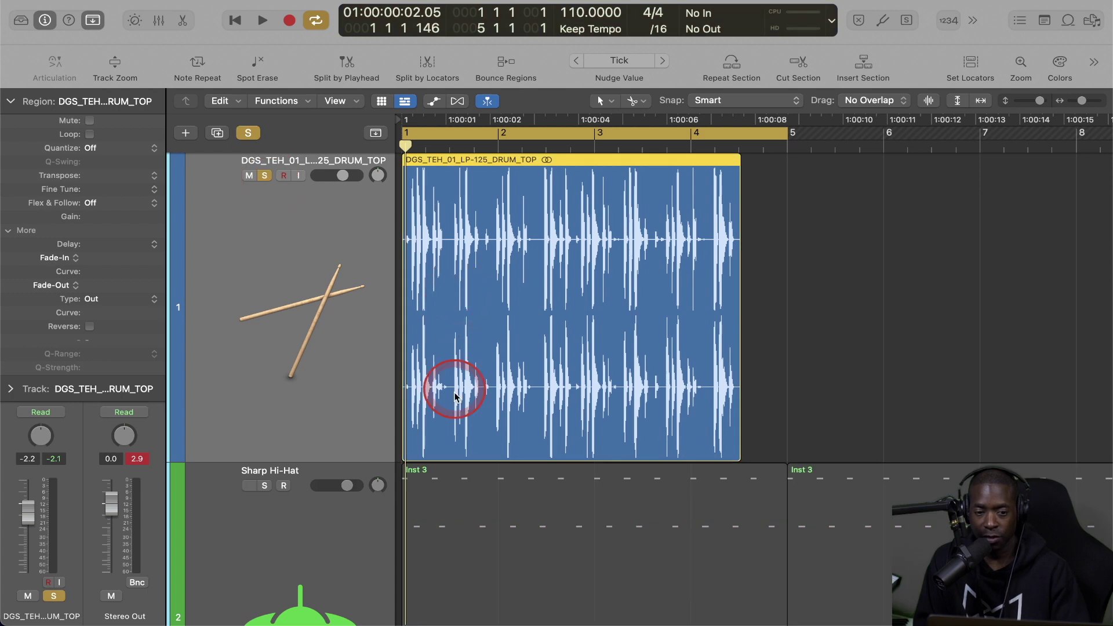
key(space)
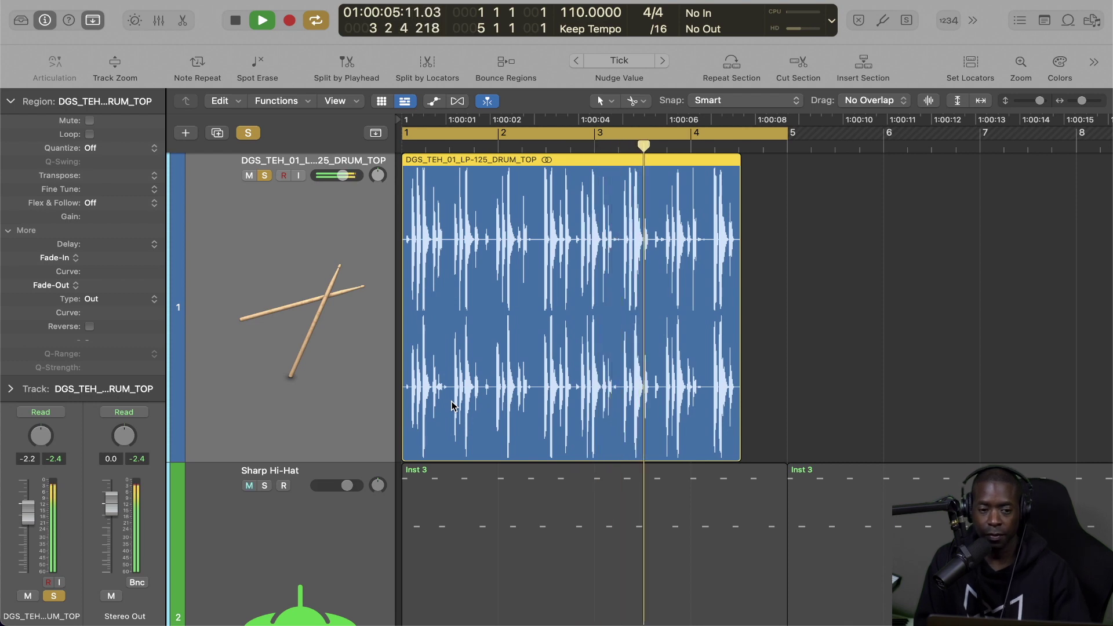
key(space)
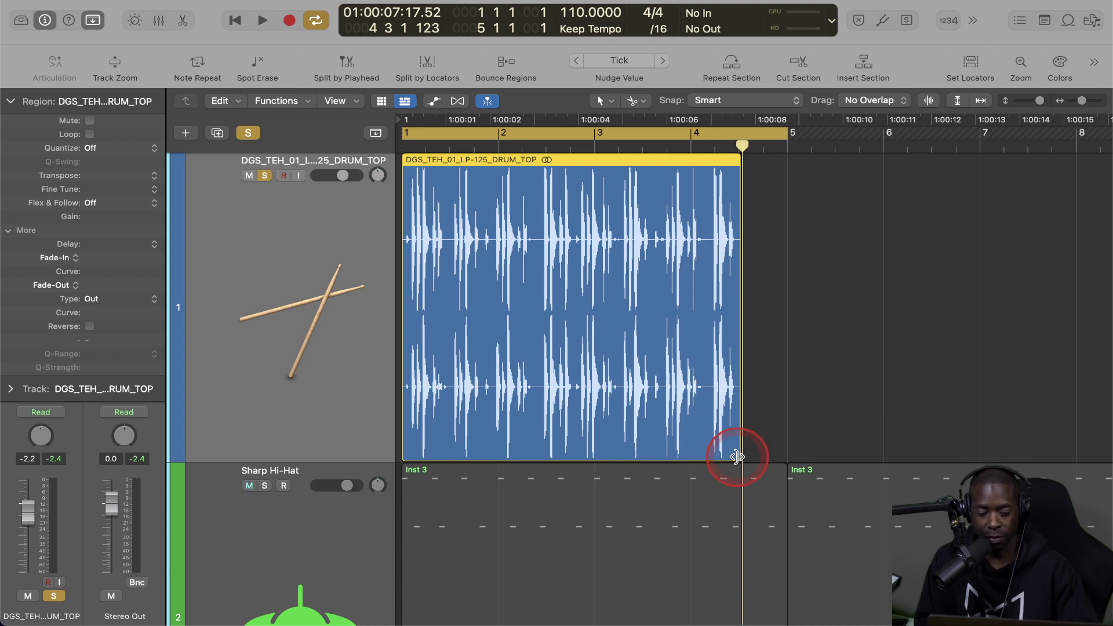
Time-stretch the soloed drum top region to end at bar 5 and play it back
drag(737, 457, 787, 454)
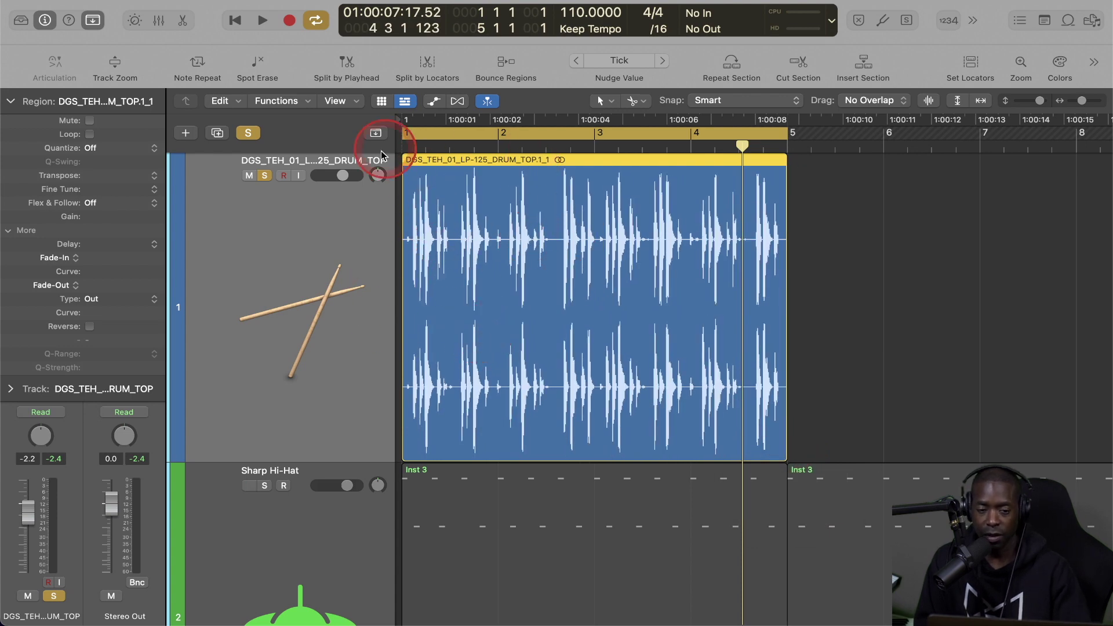
key(space)
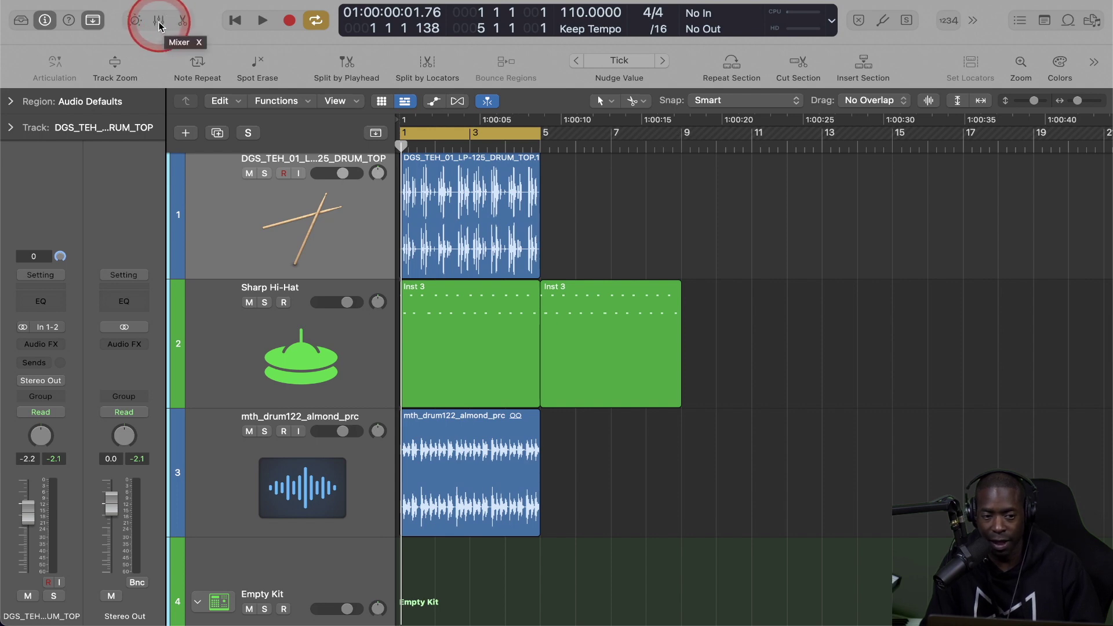
Show and hide the main window's mixer, and open the Mixer as a separate window, moving it clear of the toolbar
click(159, 22)
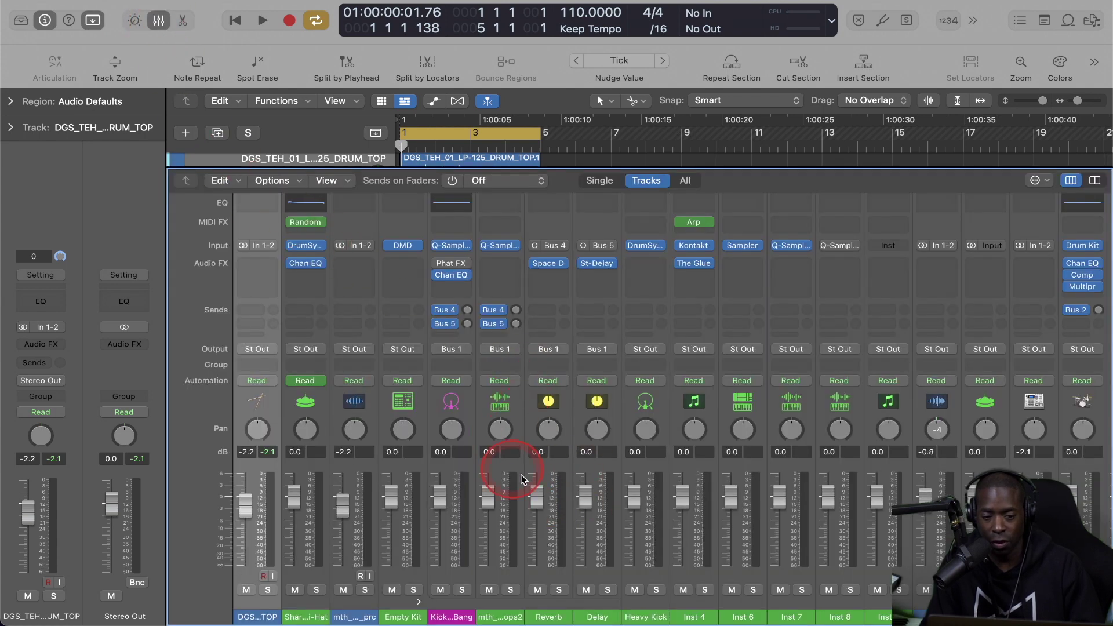
click(158, 22)
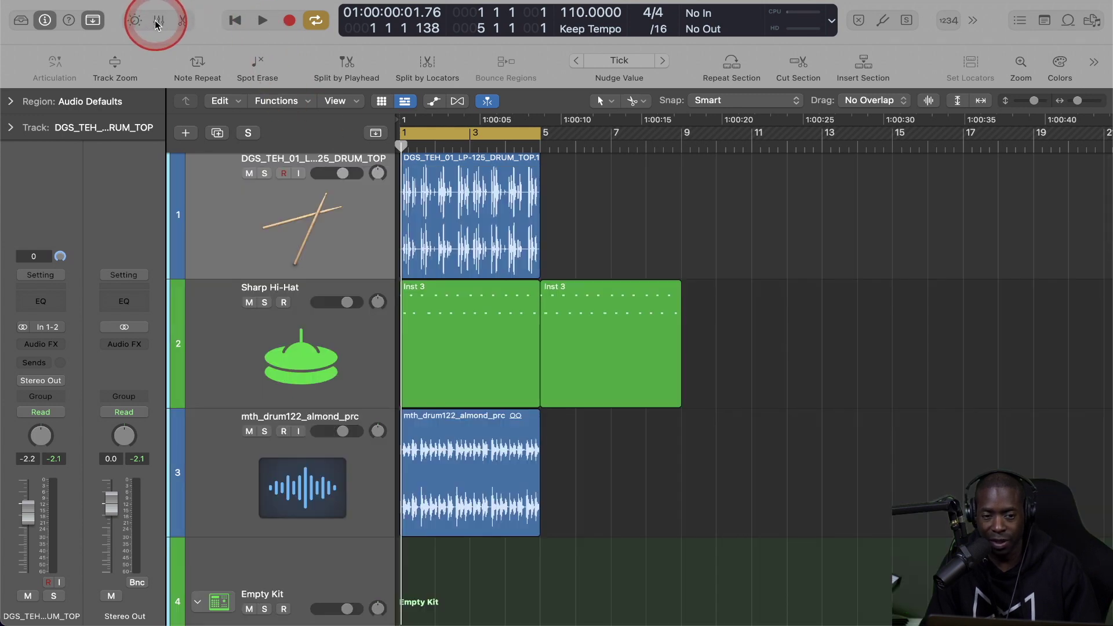
click(369, 0)
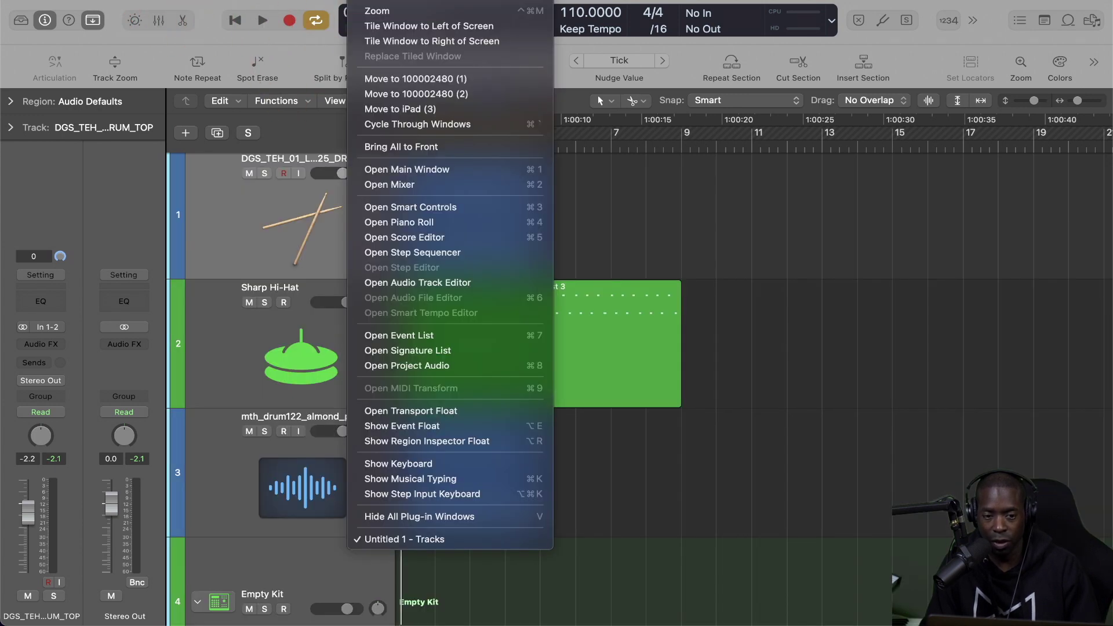
click(316, 25)
click(278, 80)
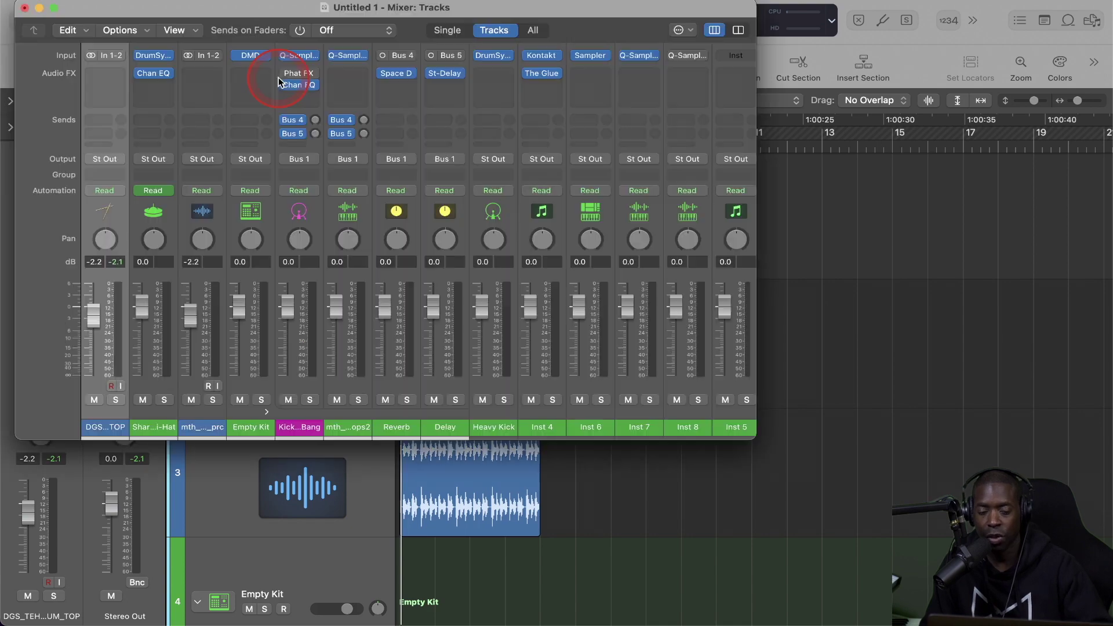
drag(348, 32, 641, 131)
Open the Piano Roll as a separate window and switch focus between it and the Mixer window
click(385, 0)
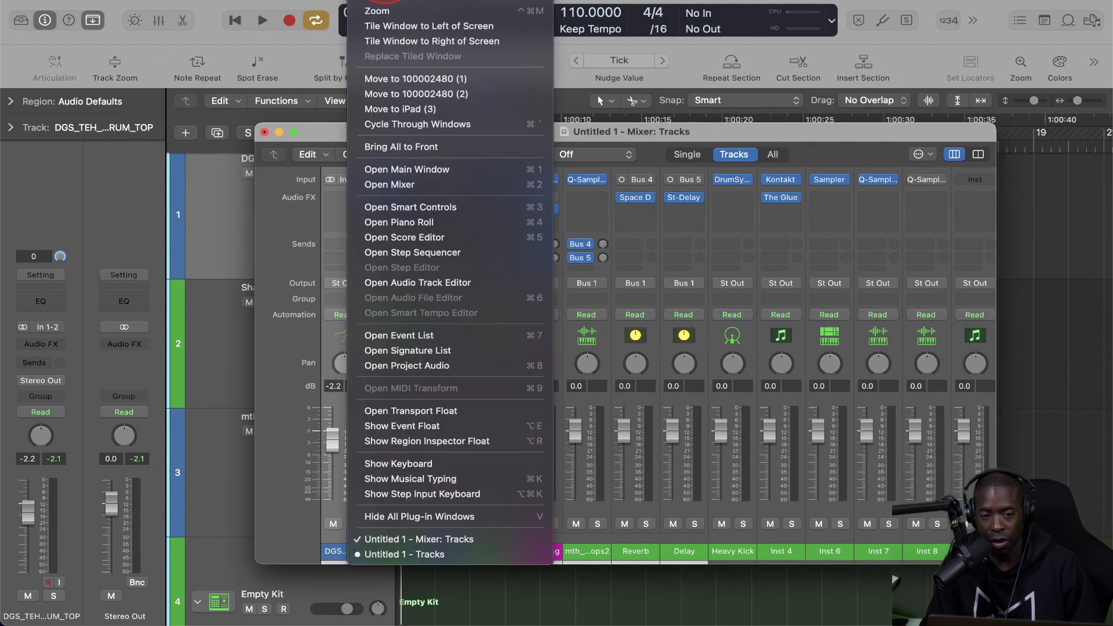
click(400, 223)
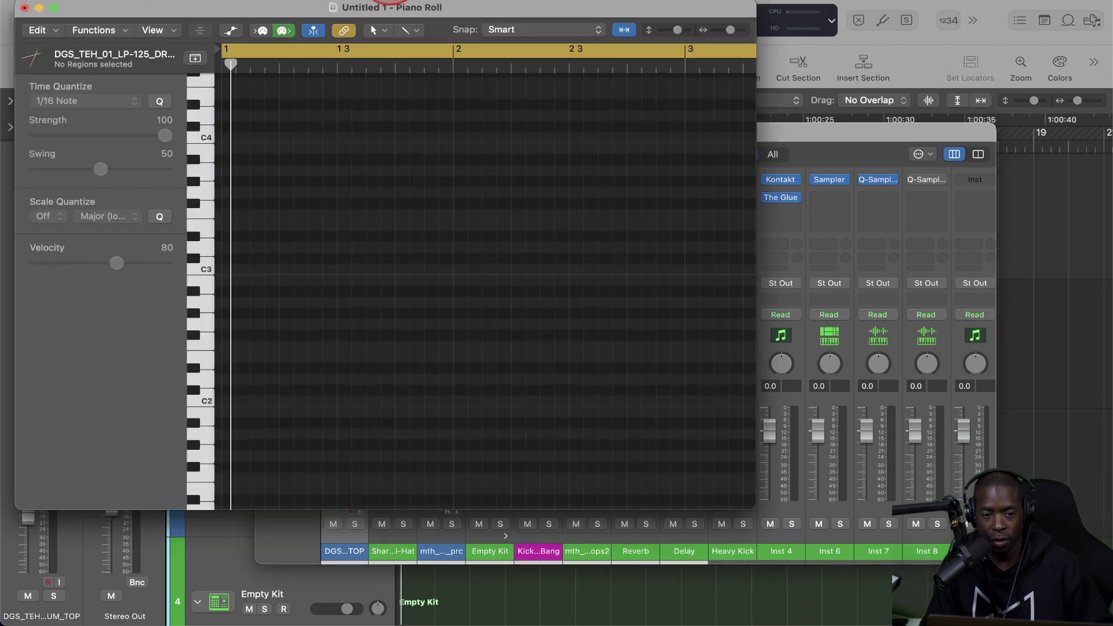
click(390, 0)
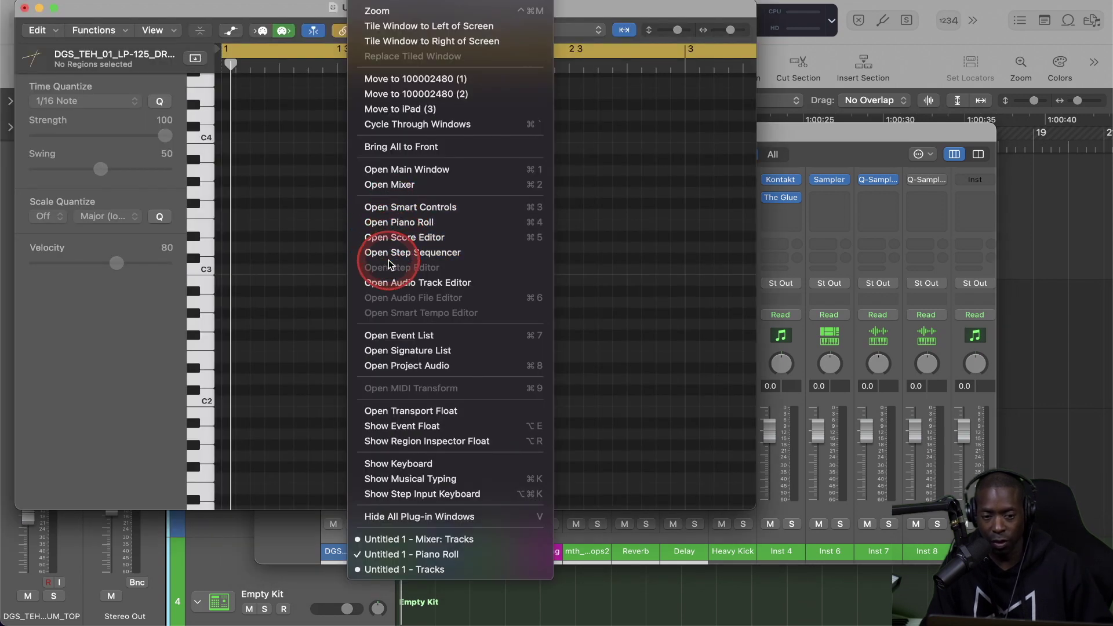
click(369, 3)
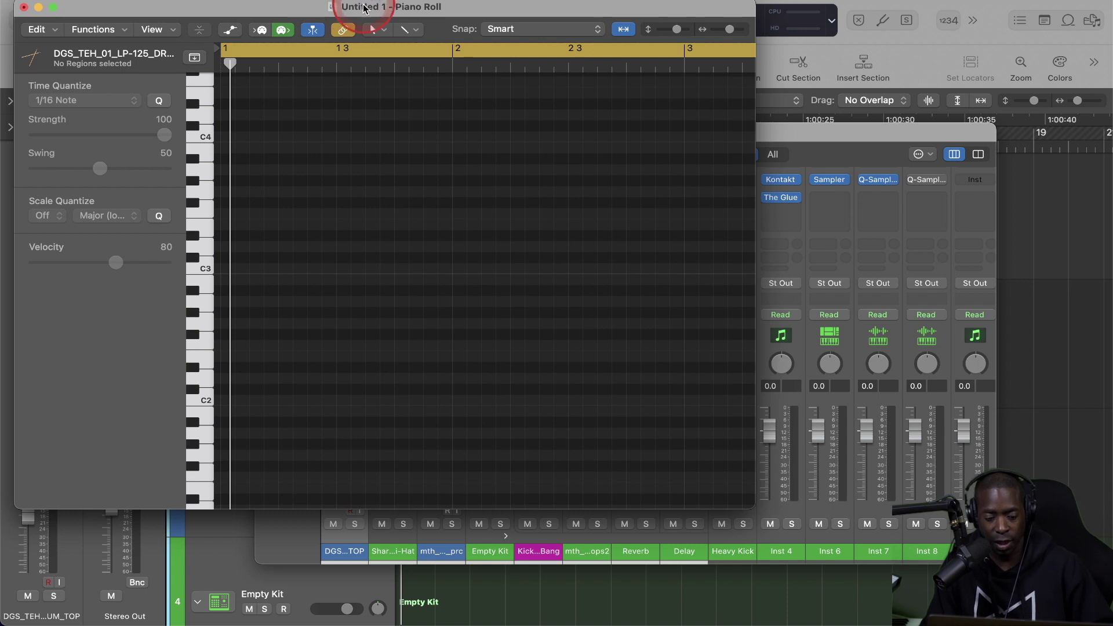
key(x)
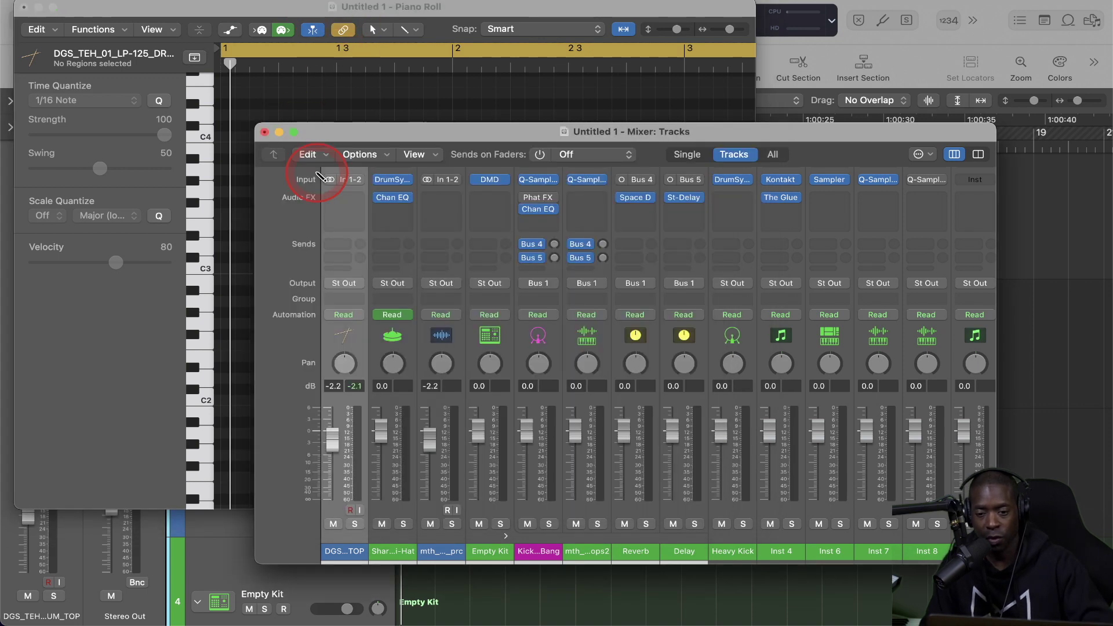
key(x)
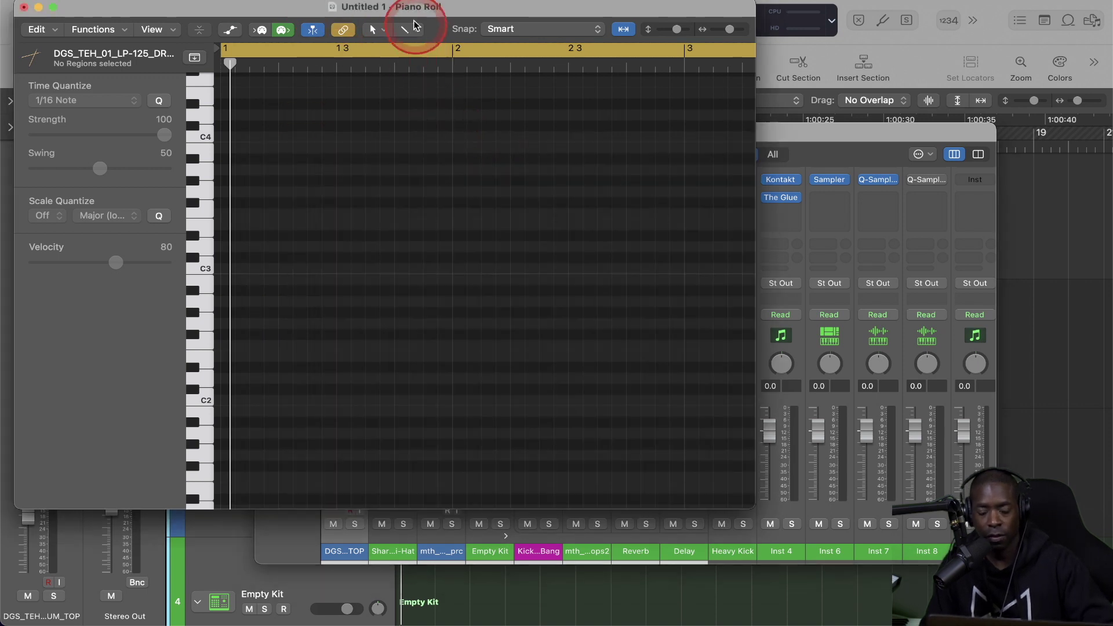
Reposition the Piano Roll window and show its region automation area for Note Velocity
mouse_move(153, 12)
mouse_down()
mouse_move(296, 224)
mouse_move(159, 4)
mouse_up()
click(243, 23)
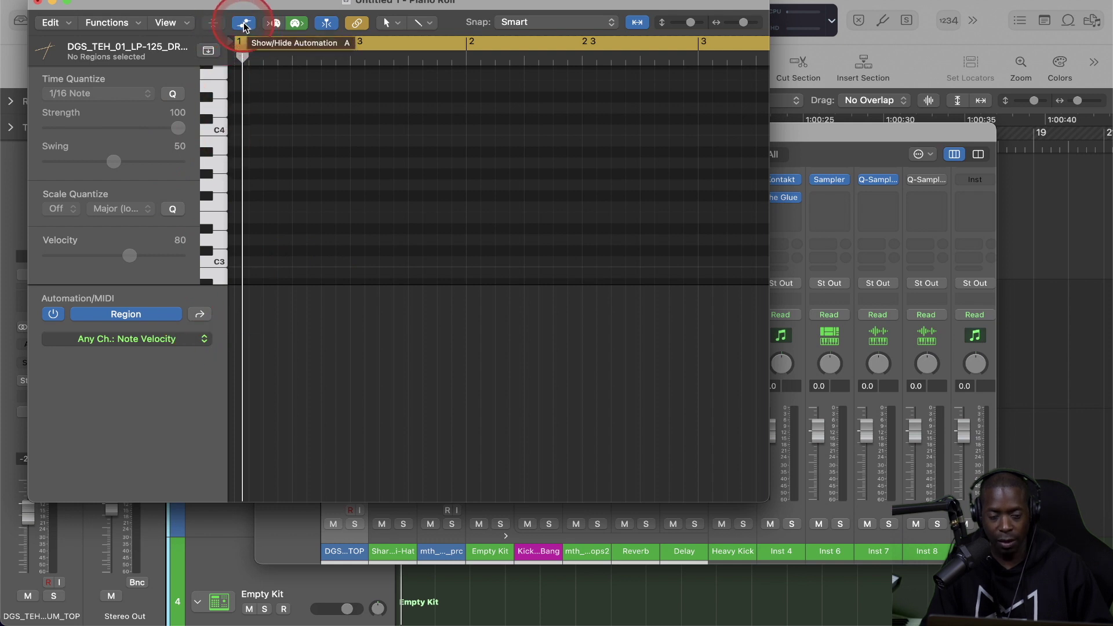
click(243, 24)
click(244, 23)
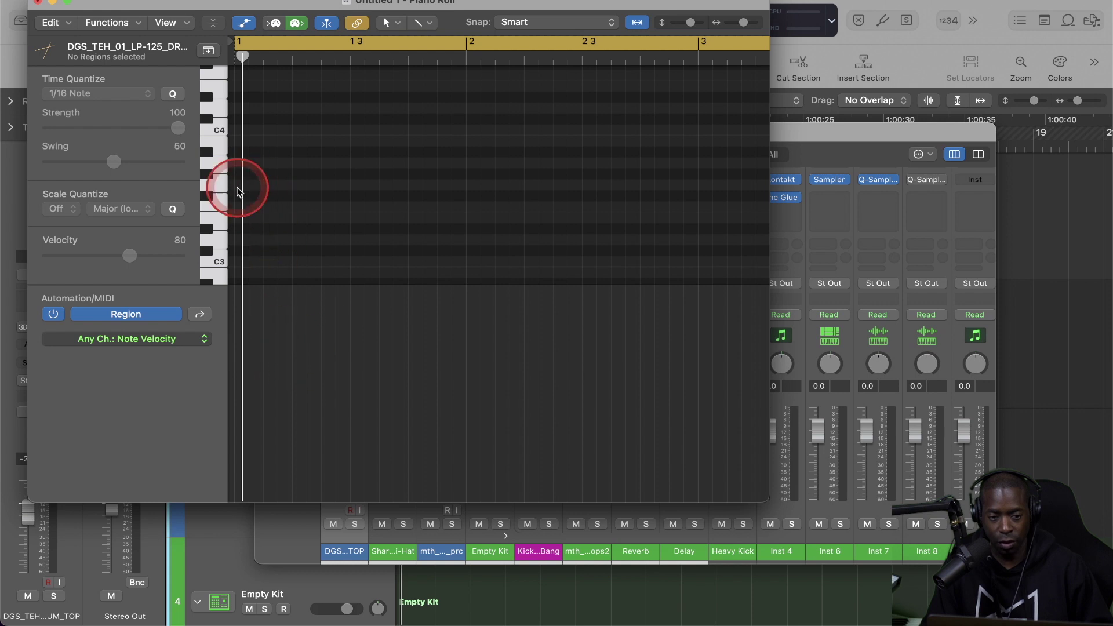
Draw six sixteenth notes across bar 1 in the Piano Roll window, varying the pitch between E3 and G#3
super+click(269, 184)
super+click(313, 185)
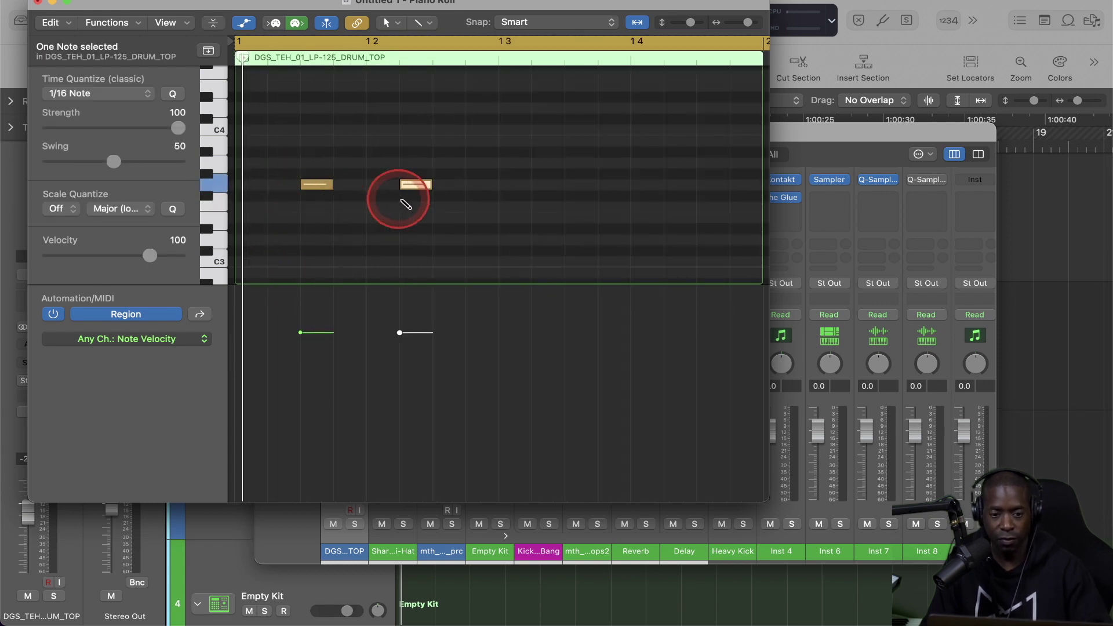
super+click(473, 196)
super+click(540, 174)
super+click(574, 217)
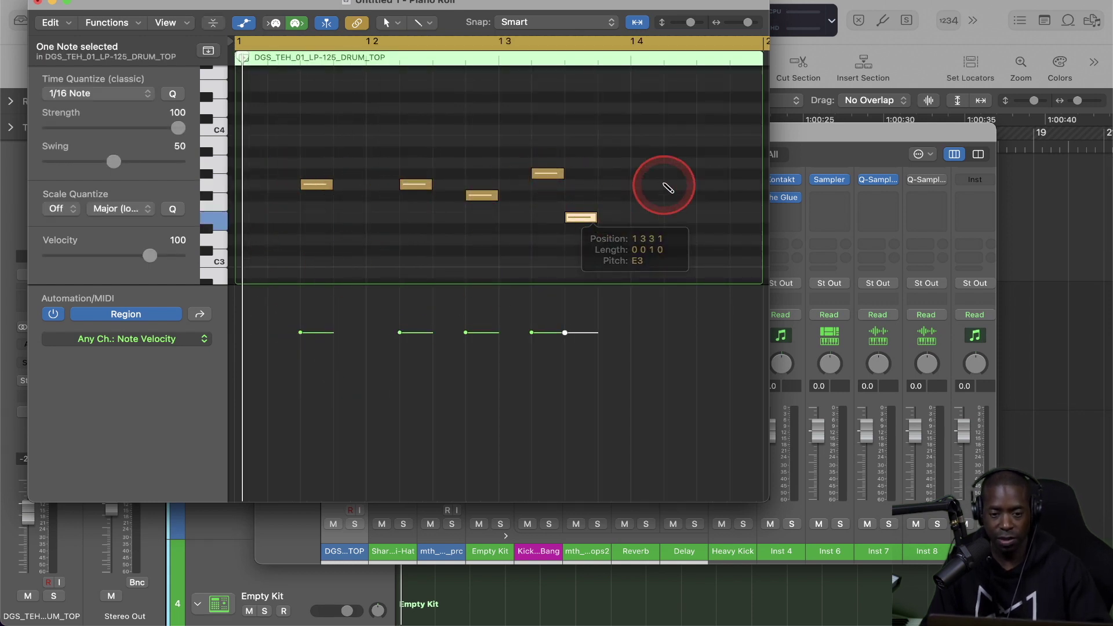
super+click(667, 184)
Vary the velocities of the drawn notes individually, lowering the first and third and raising the second and last
drag(300, 333, 300, 349)
mouse_move(399, 333)
mouse_down()
mouse_move(400, 373)
mouse_move(400, 325)
mouse_up()
drag(466, 332, 465, 357)
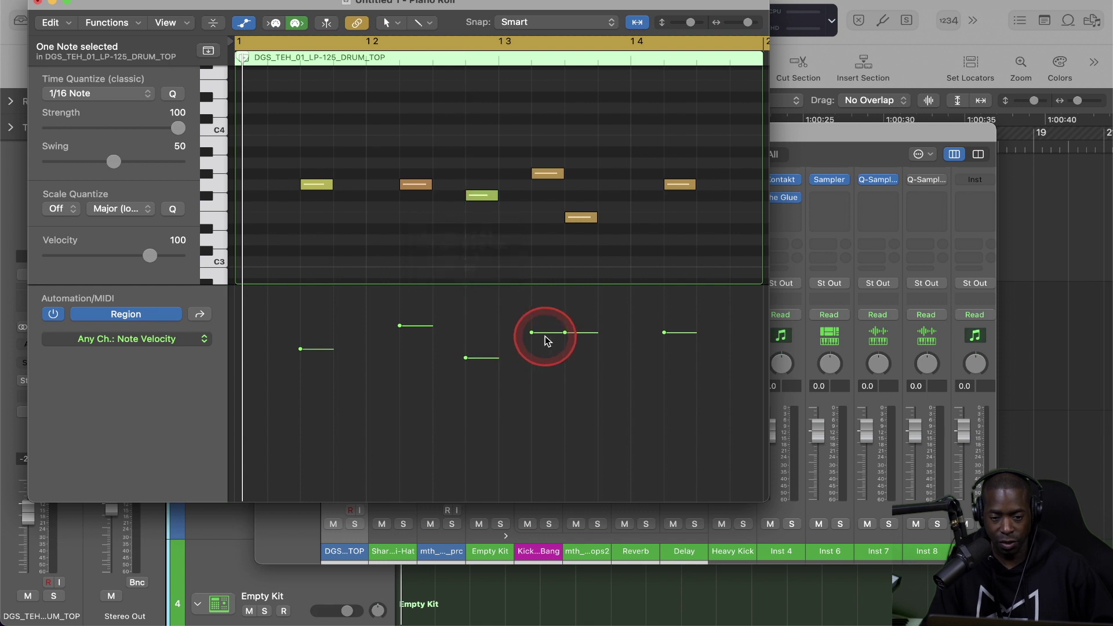
mouse_move(532, 333)
mouse_down()
mouse_move(532, 311)
mouse_move(565, 351)
mouse_up()
drag(660, 330, 666, 306)
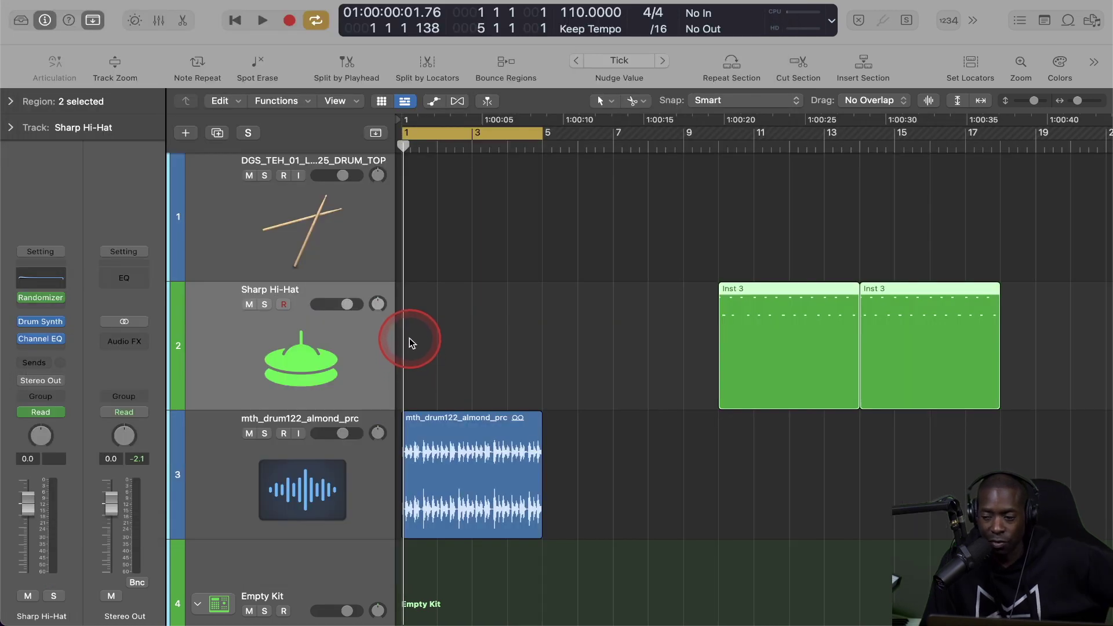
Create an empty MIDI region at bar 1 on the Sharp Hi-Hat track and open it in the Piano Roll
right_click(421, 307)
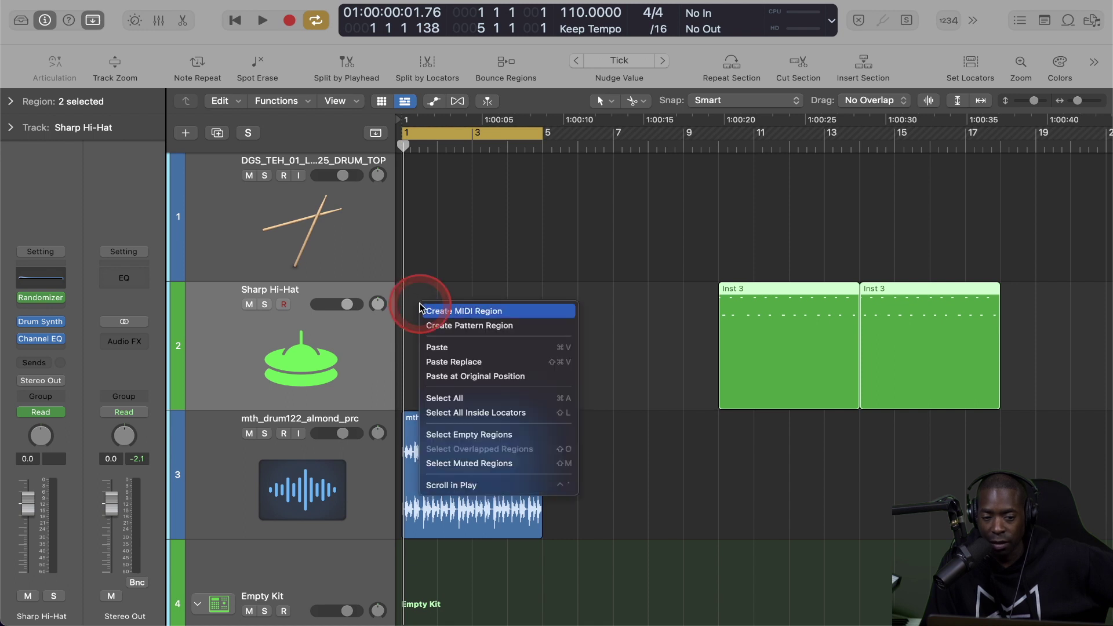
click(442, 313)
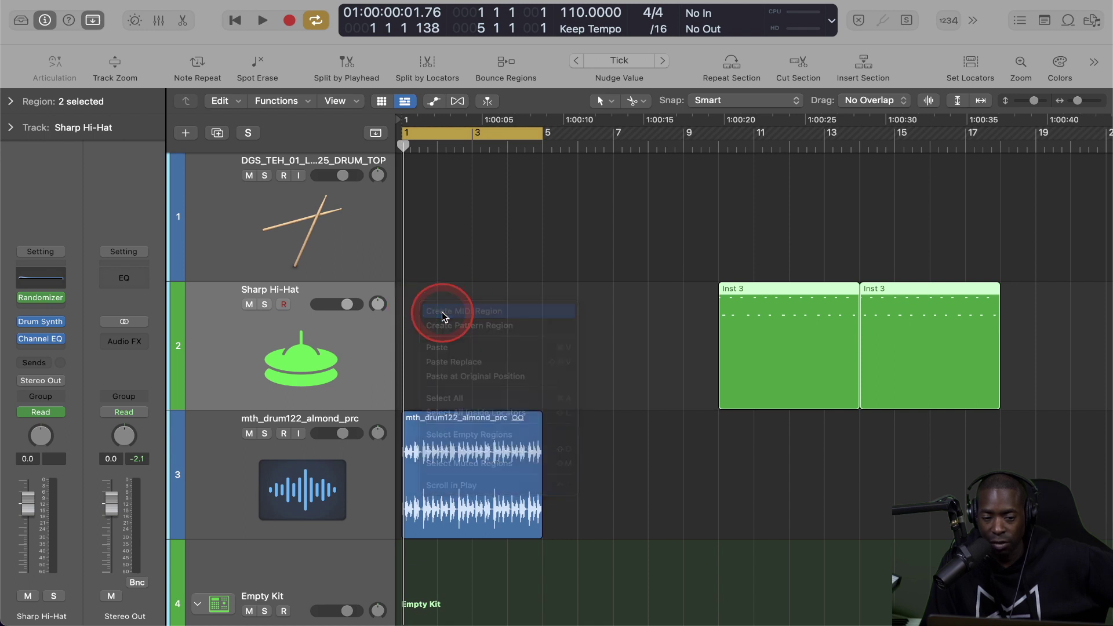
double_click(420, 316)
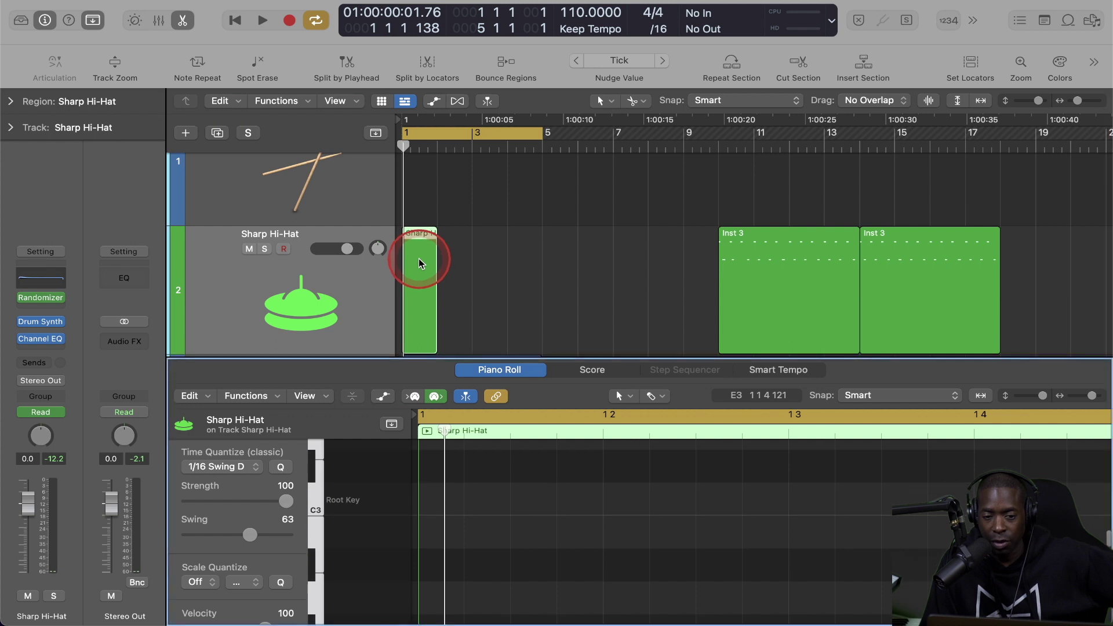
Draw a C3 hi-hat pattern of sixteenth notes in the new region, starting at beat 1 and including pairs and gaps
click(318, 502)
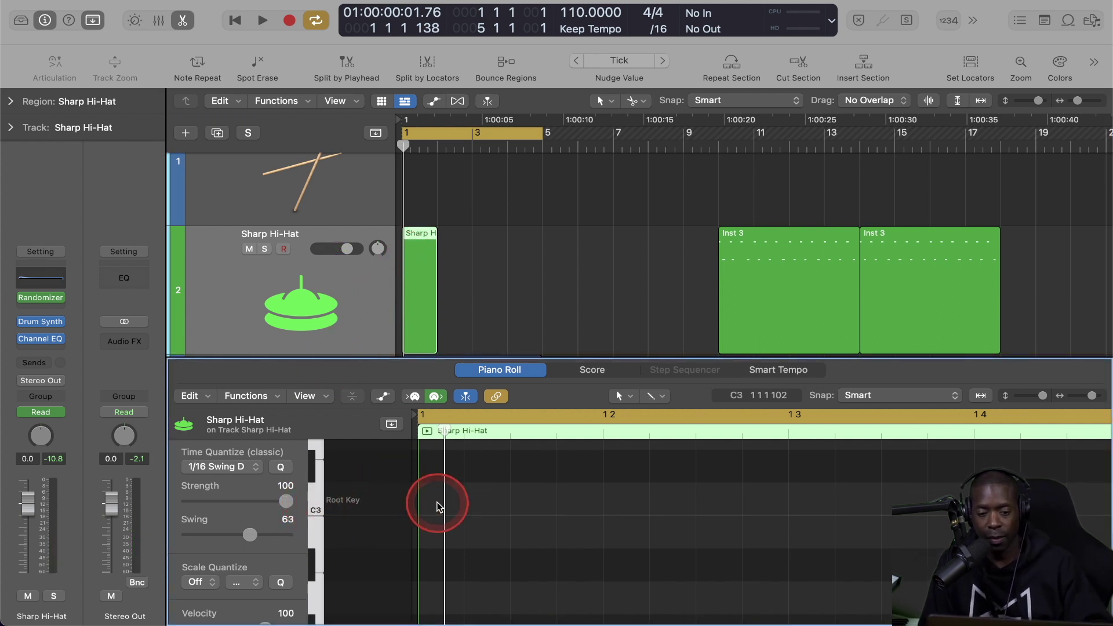
click(440, 499)
click(530, 499)
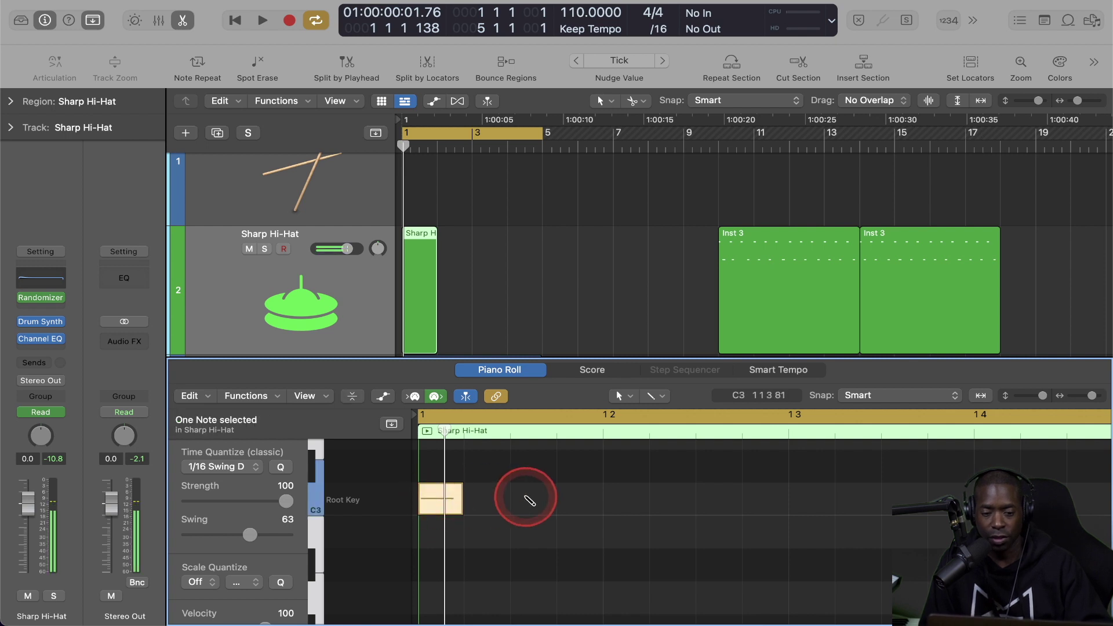
click(609, 499)
click(792, 499)
click(879, 496)
click(675, 500)
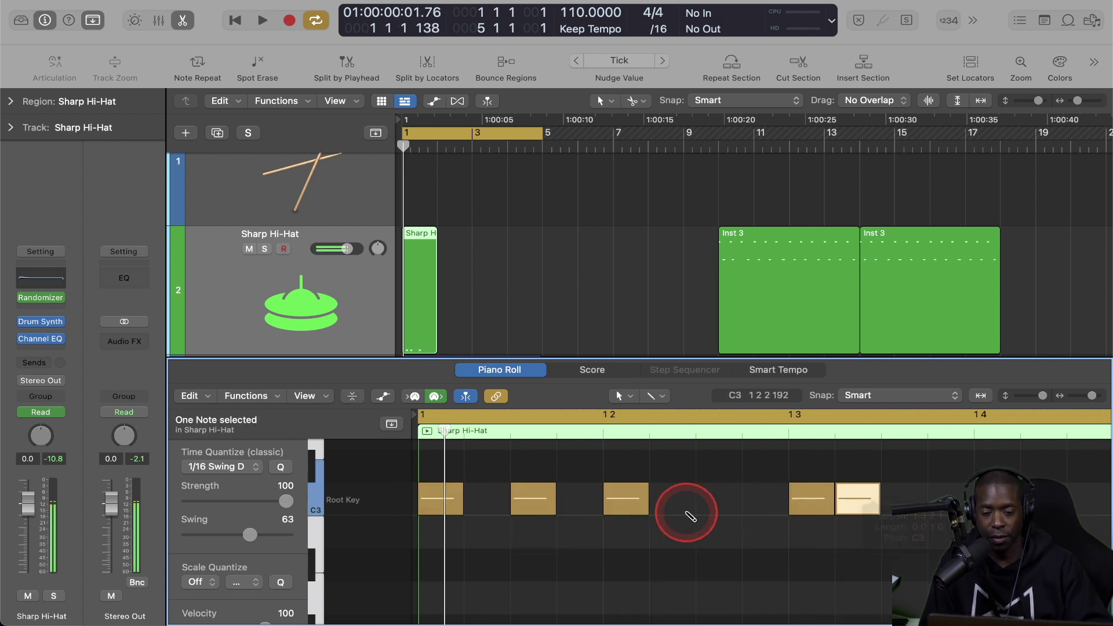
click(774, 499)
Select the first C3 note, enlarge the Piano Roll and adjust the note's velocity
click(440, 499)
click(434, 500)
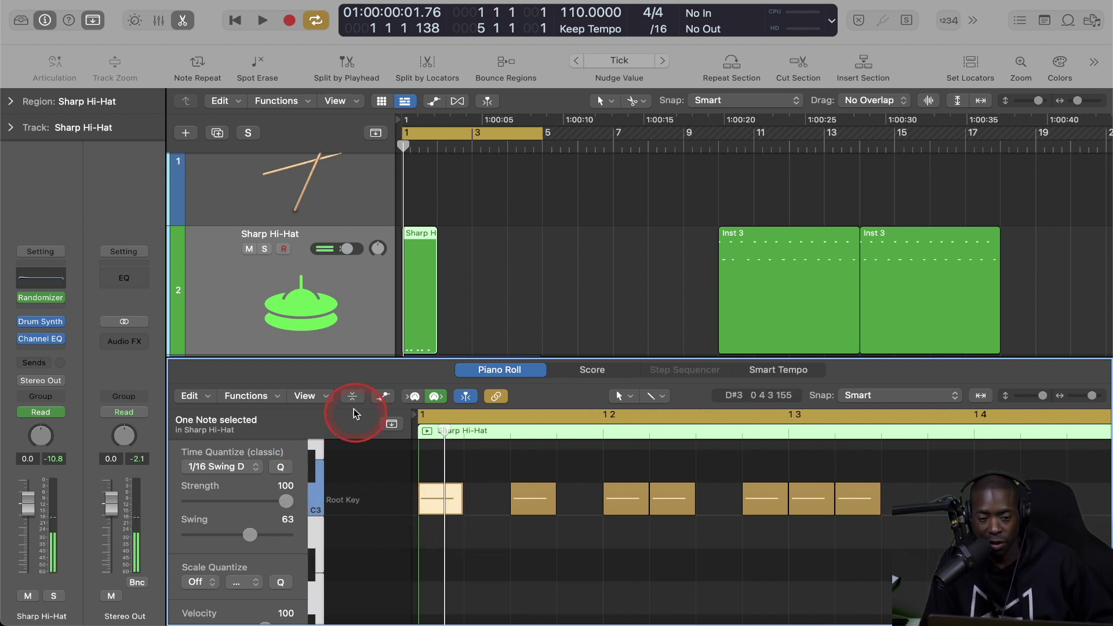
drag(333, 355, 330, 241)
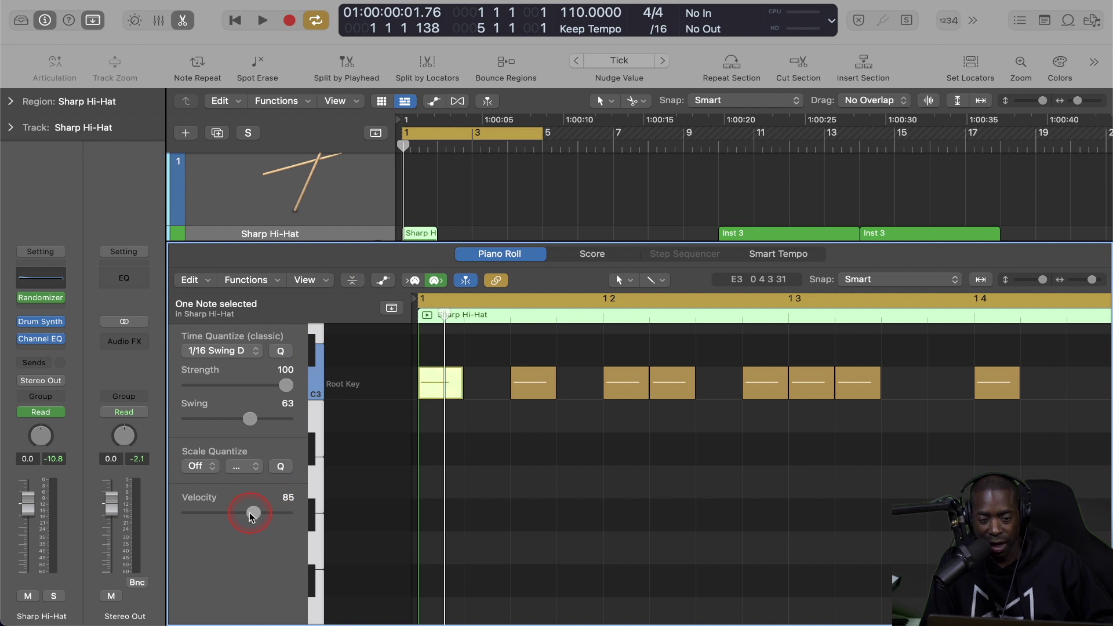
drag(214, 516, 273, 513)
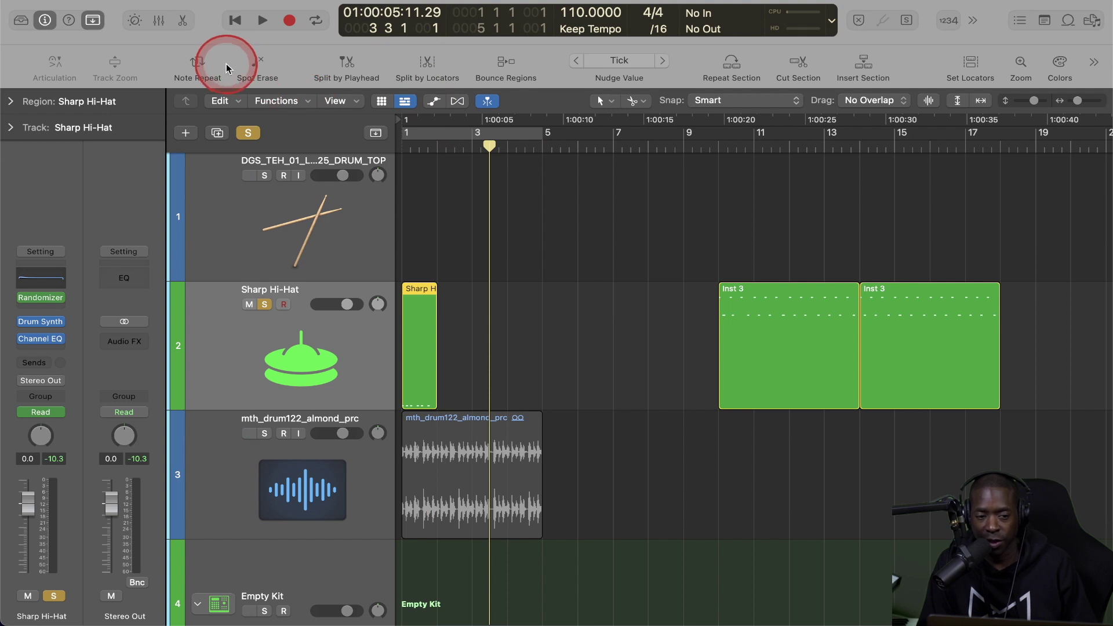
Turn on Note Repeat for the Sharp Hi-Hat track and set its rate to 1/8 Note
click(197, 62)
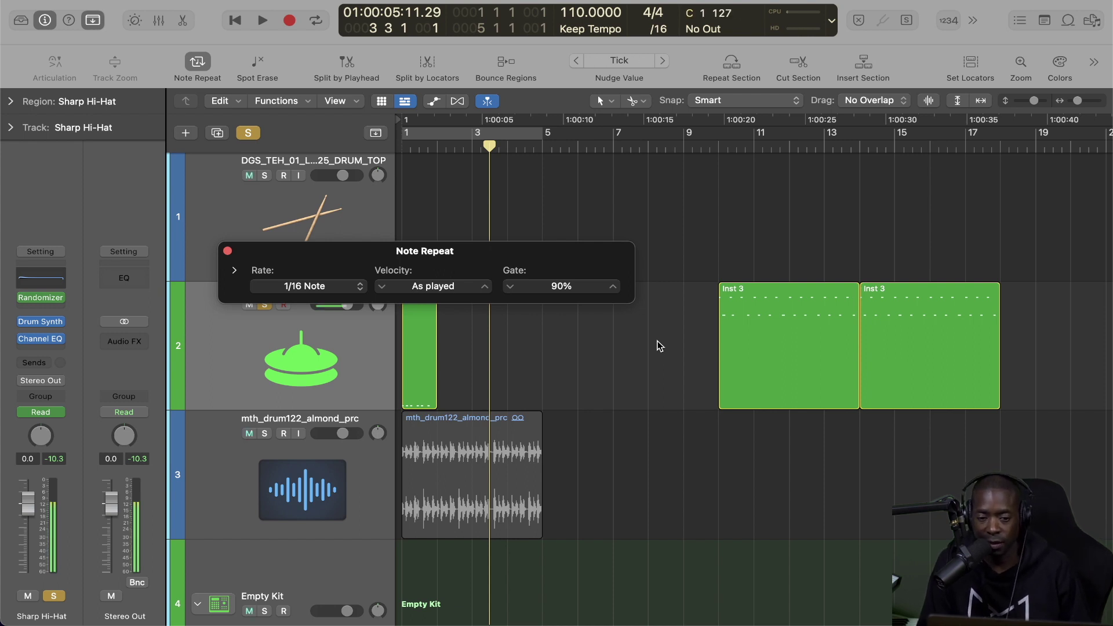
click(306, 287)
click(307, 273)
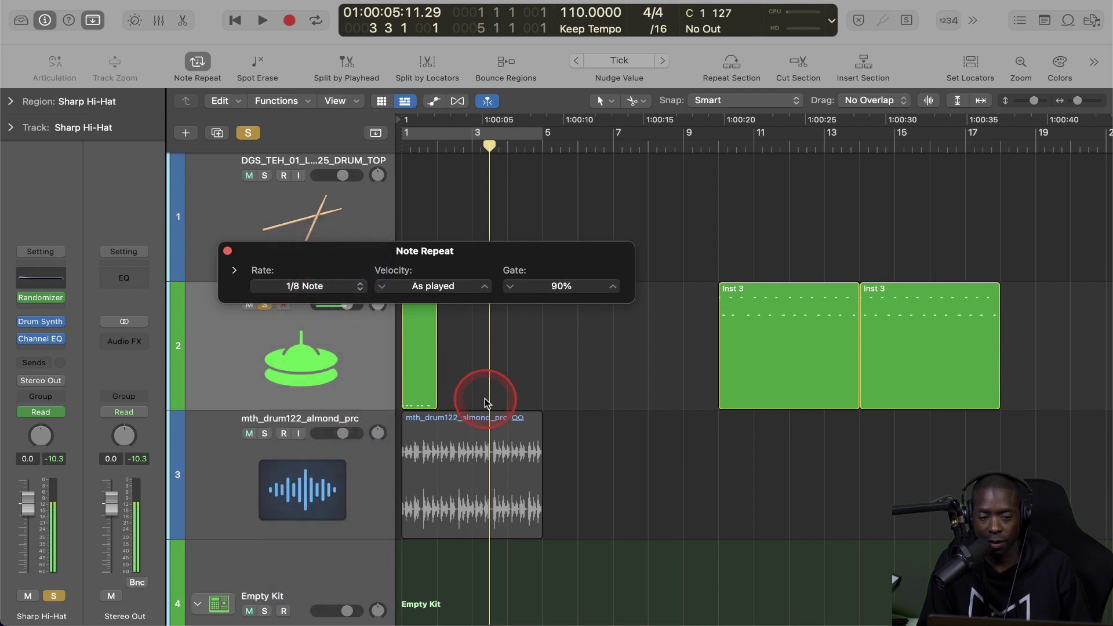
Set the Note Repeat rate to 1/4 Note for the Sharp Hi-Hat track
click(322, 287)
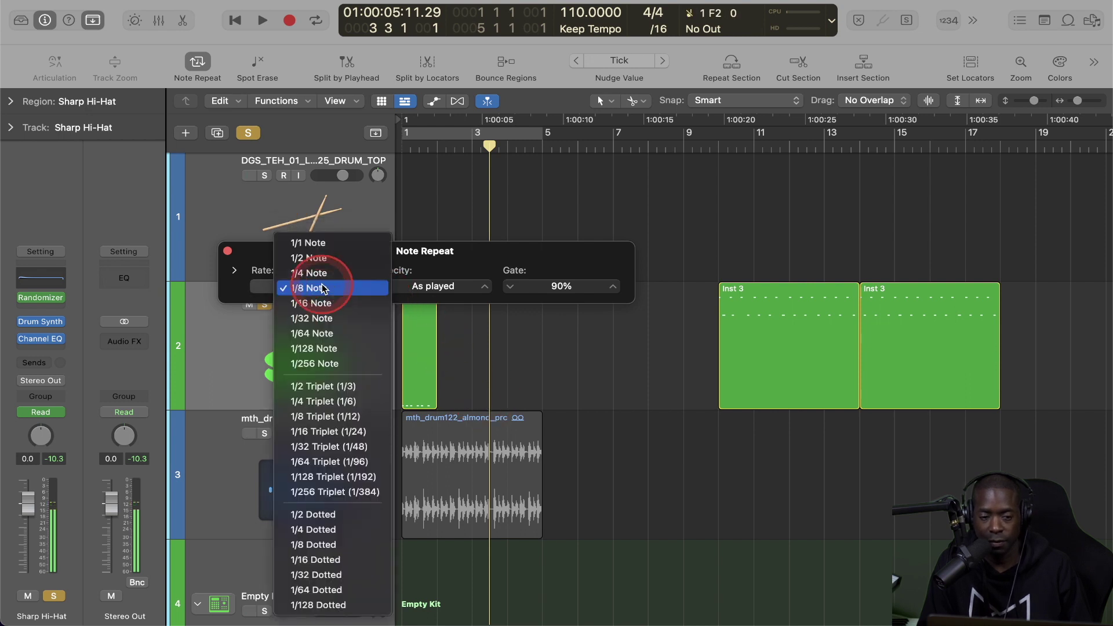
click(320, 268)
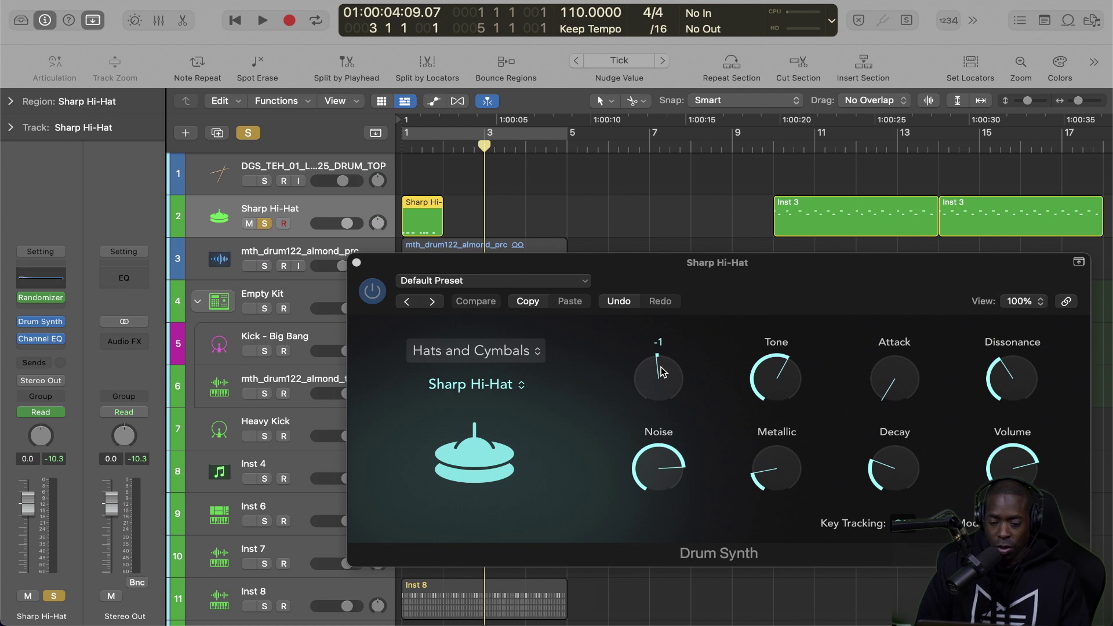
Adjust the Drum Synth's Pitch knob on the Sharp Hi-Hat track and learn a controller assignment for it
drag(668, 357, 653, 378)
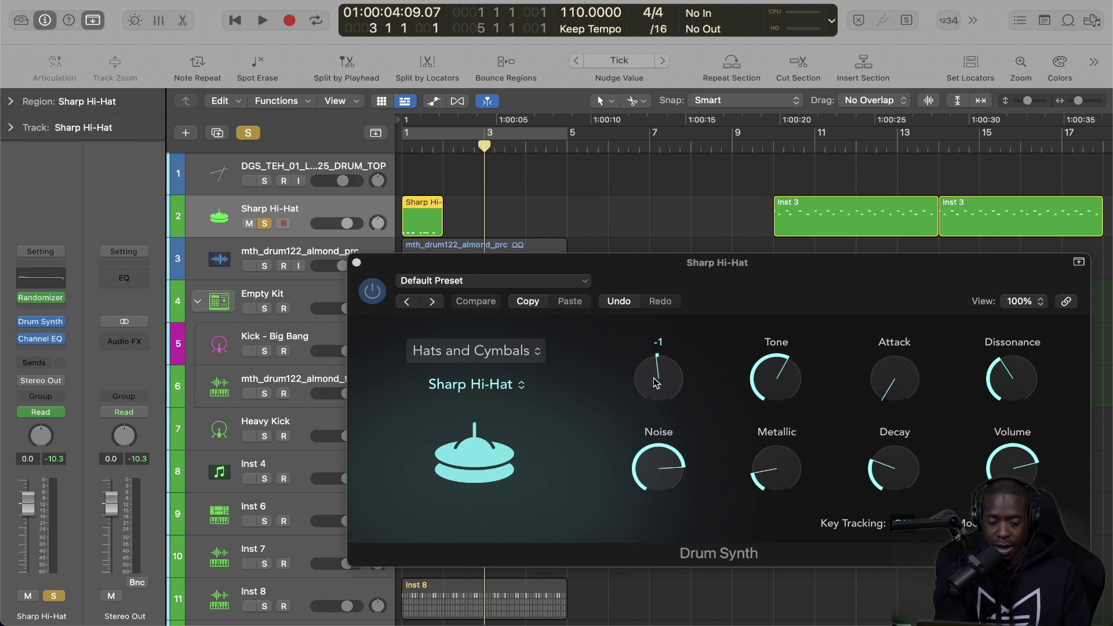
key(super+l)
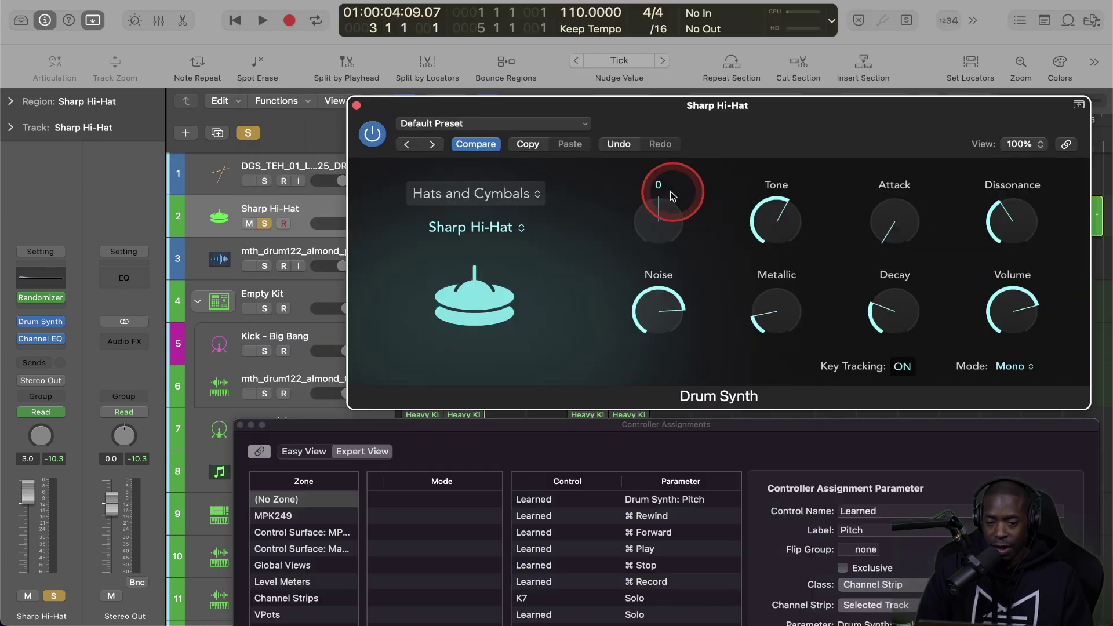
Try out the learned Pitch control by sweeping the Drum Synth's pitch down to -24 and up to 10
drag(673, 196, 662, 224)
click(659, 211)
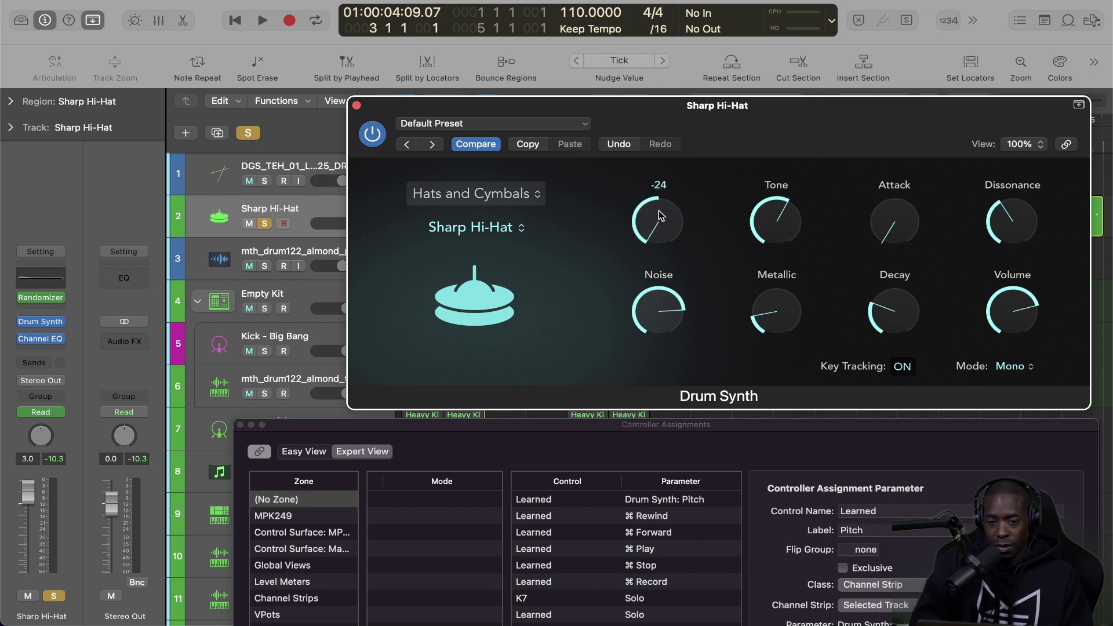
click(640, 213)
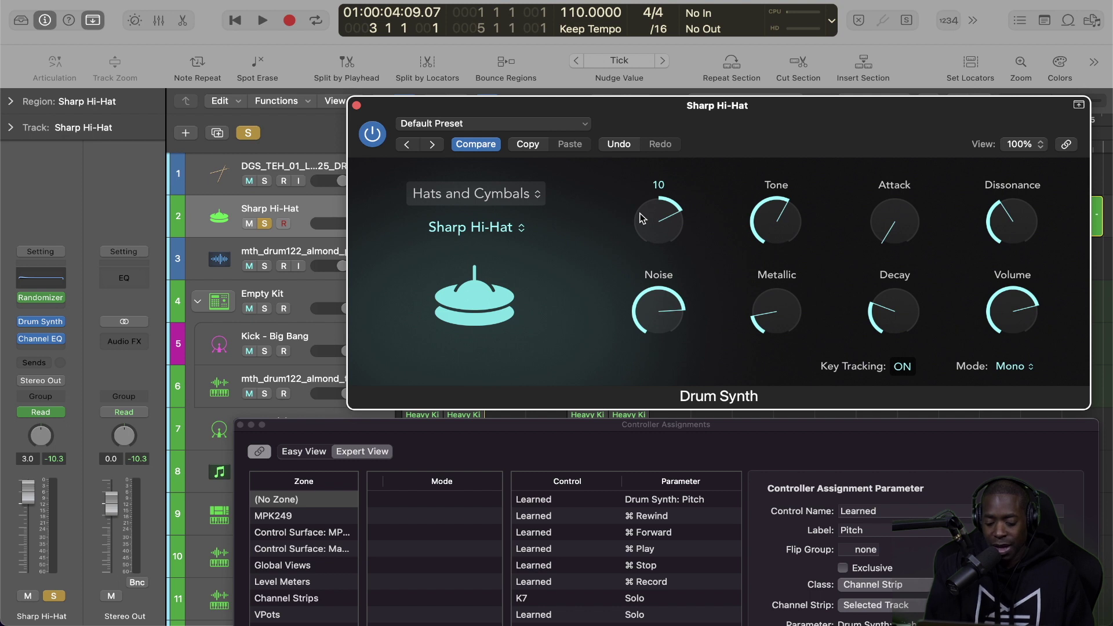
click(661, 211)
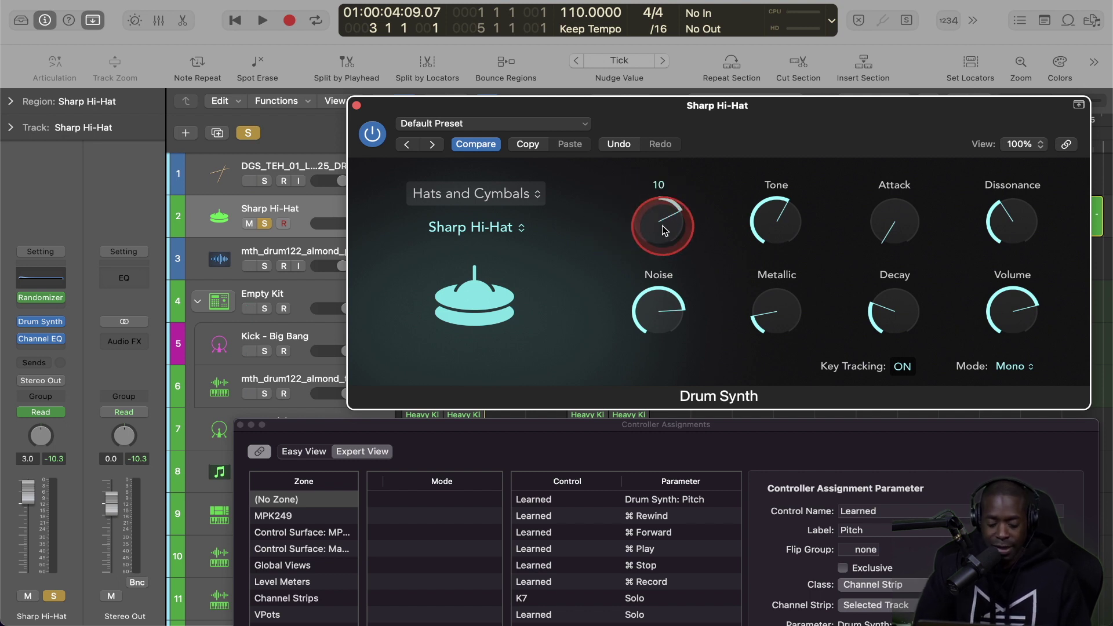